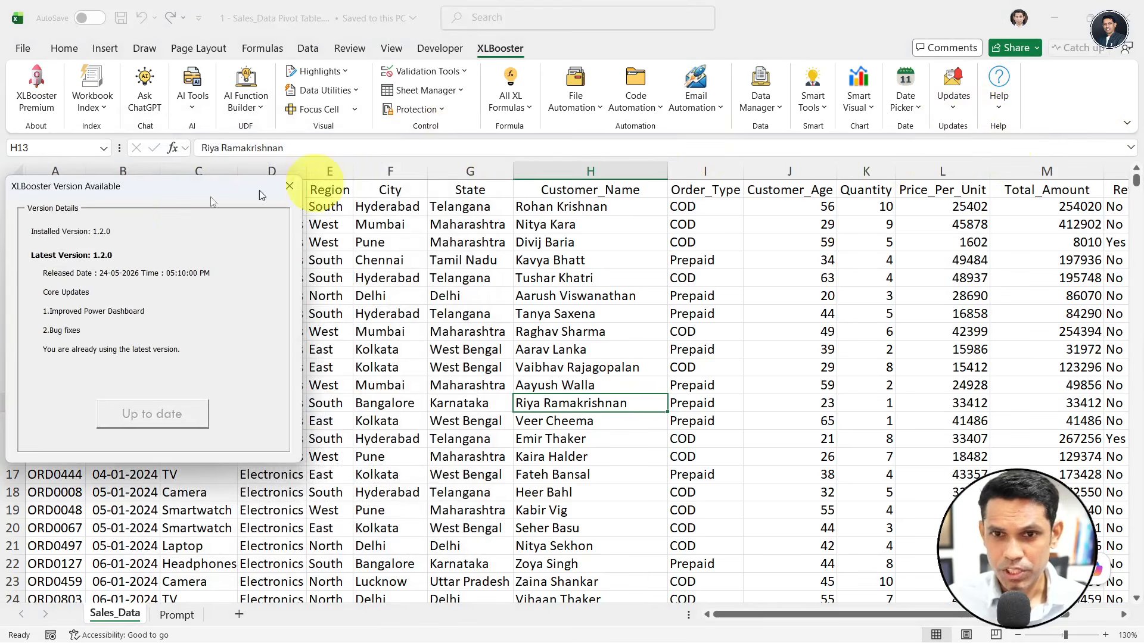
Step: Close the XLBooster version details window and select cell F8 in the sales data
{"action": "mouse_move", "coordinate": [26, 244]}
{"action": "left_mouse_down"}
{"action": "mouse_move", "coordinate": [132, 263]}
{"action": "mouse_move", "coordinate": [94, 289]}
{"action": "left_mouse_up"}
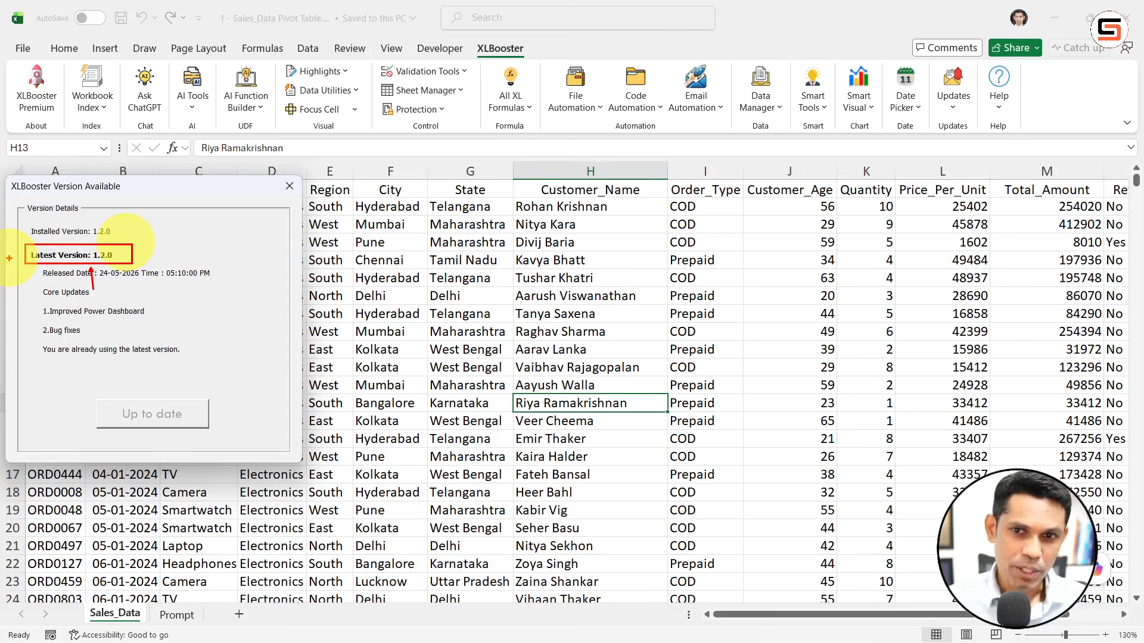
{"action": "left_click", "coordinate": [290, 186]}
{"action": "left_click", "coordinate": [381, 312]}
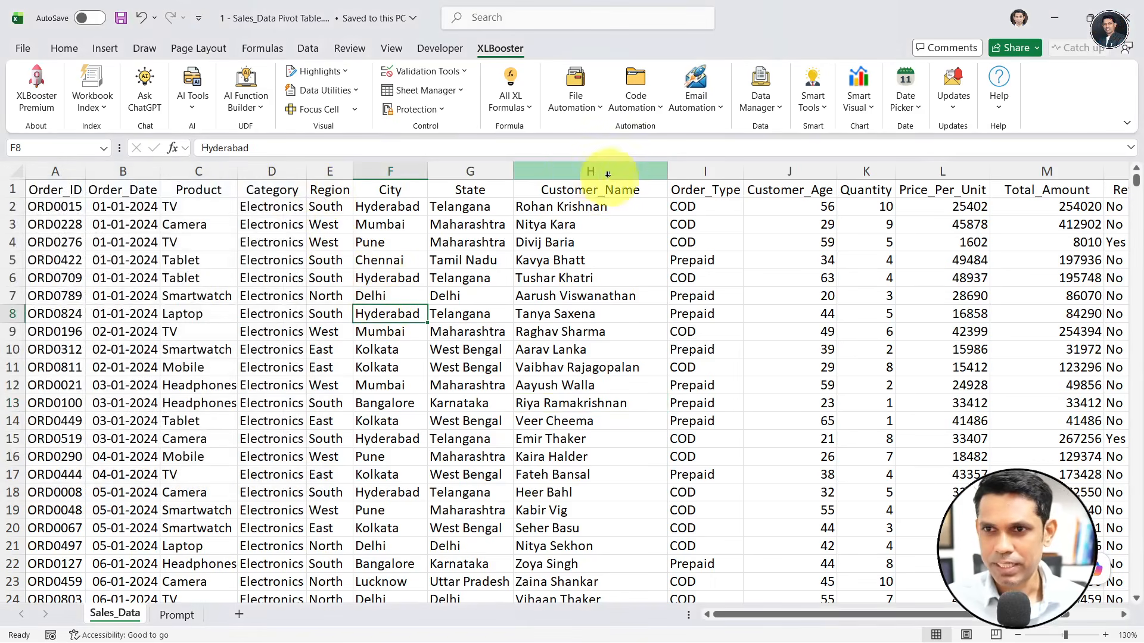
Step: Open the XLBooster Power Dashboard builder and move its window over the sheet's middle columns
{"action": "left_click", "coordinate": [858, 110]}
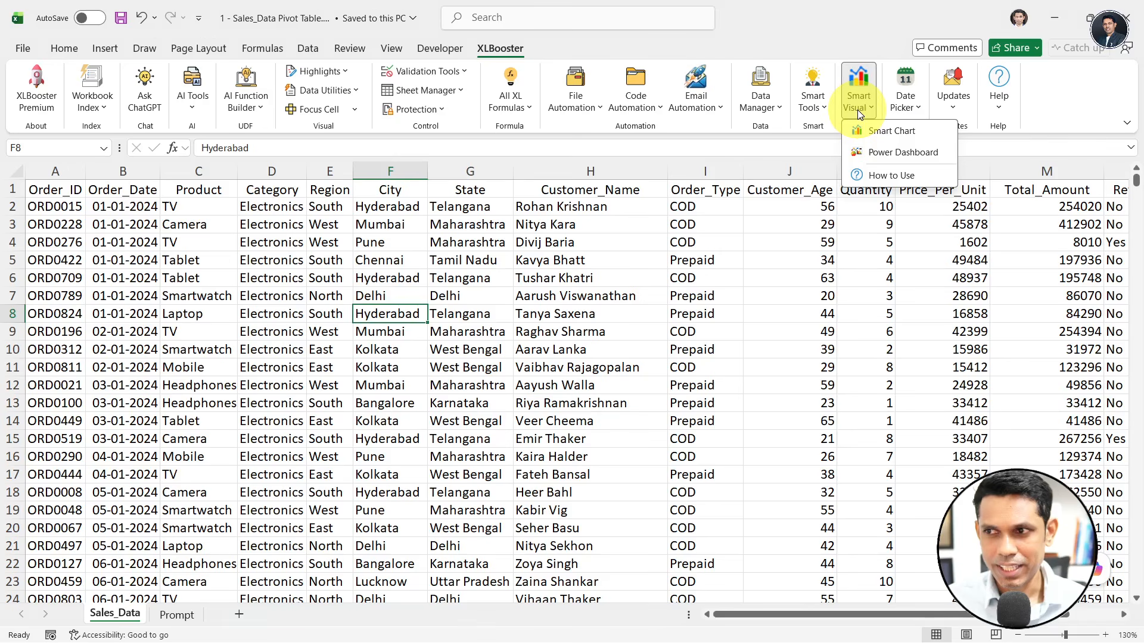
{"action": "left_click", "coordinate": [902, 153]}
{"action": "left_click_drag", "start_coordinate": [230, 115], "coordinate": [416, 144]}
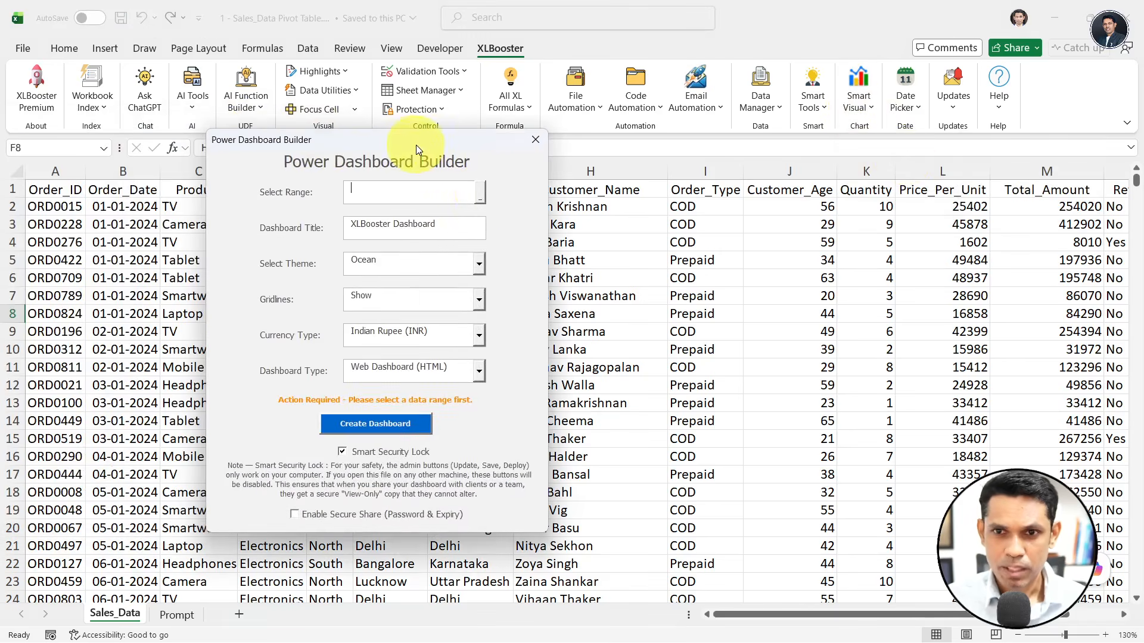
Step: Choose a single table as the data source and set the dashboard range to A1:N1001 on Sales_Data, including headers
{"action": "left_click", "coordinate": [482, 192]}
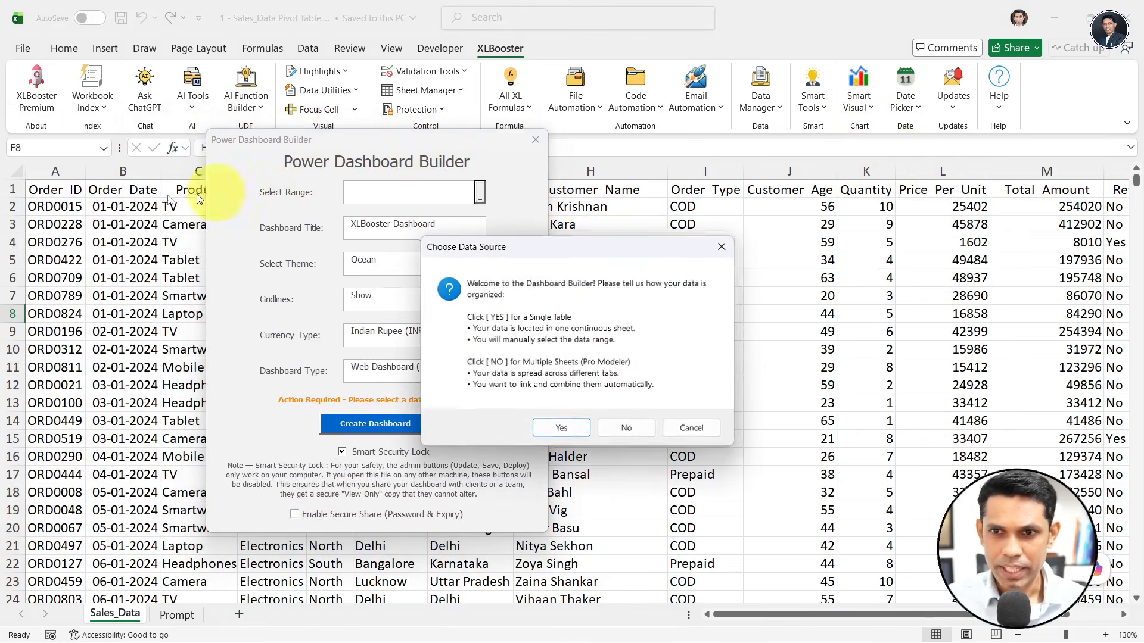
{"action": "left_click", "coordinate": [563, 428]}
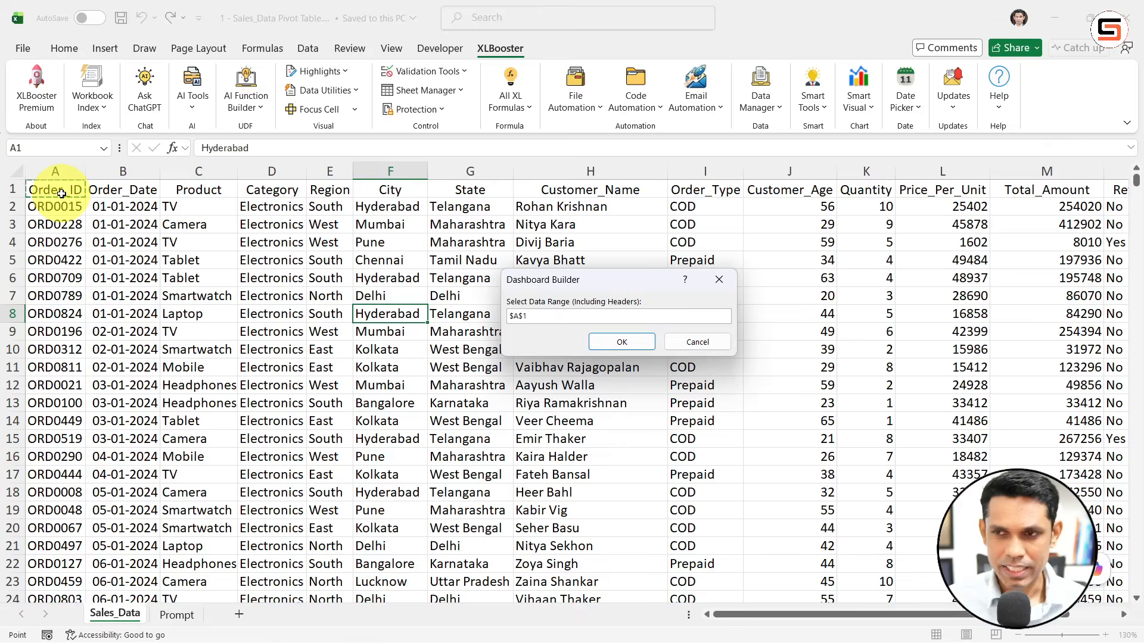
{"action": "key", "text": "ctrl+shift+Right"}
{"action": "key", "text": "ctrl+shift+Down"}
{"action": "left_click", "coordinate": [597, 342]}
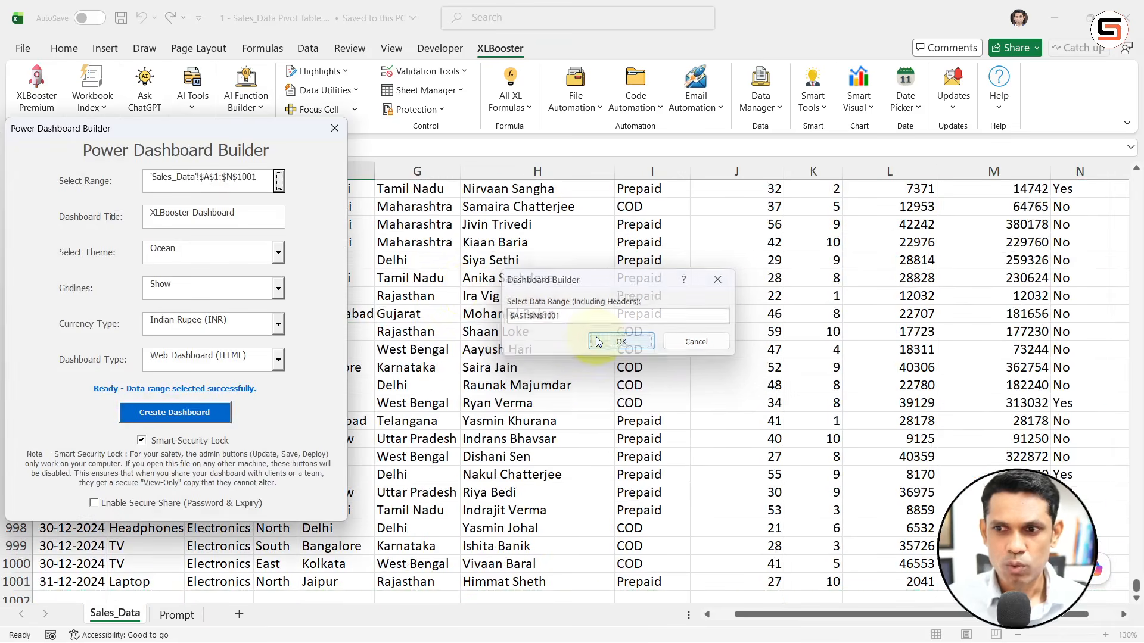
{"action": "left_click_drag", "start_coordinate": [132, 135], "coordinate": [380, 139]}
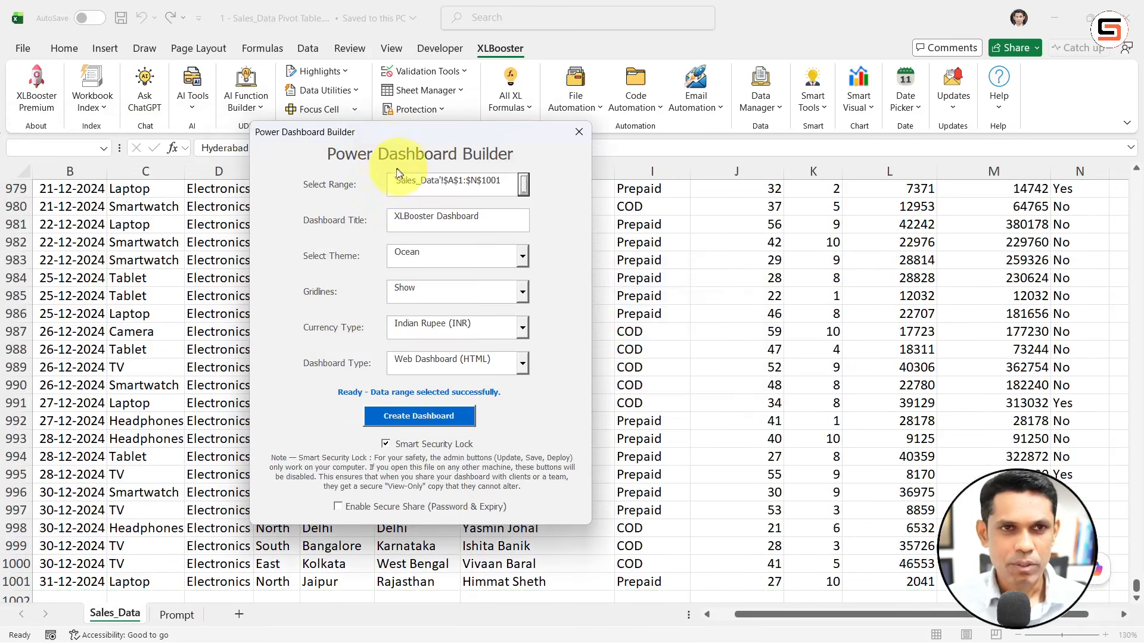
Step: Set the dashboard type to Excel Dashboard (Native) and turn off Smart Security Lock
{"action": "left_click_drag", "start_coordinate": [485, 216], "coordinate": [332, 229]}
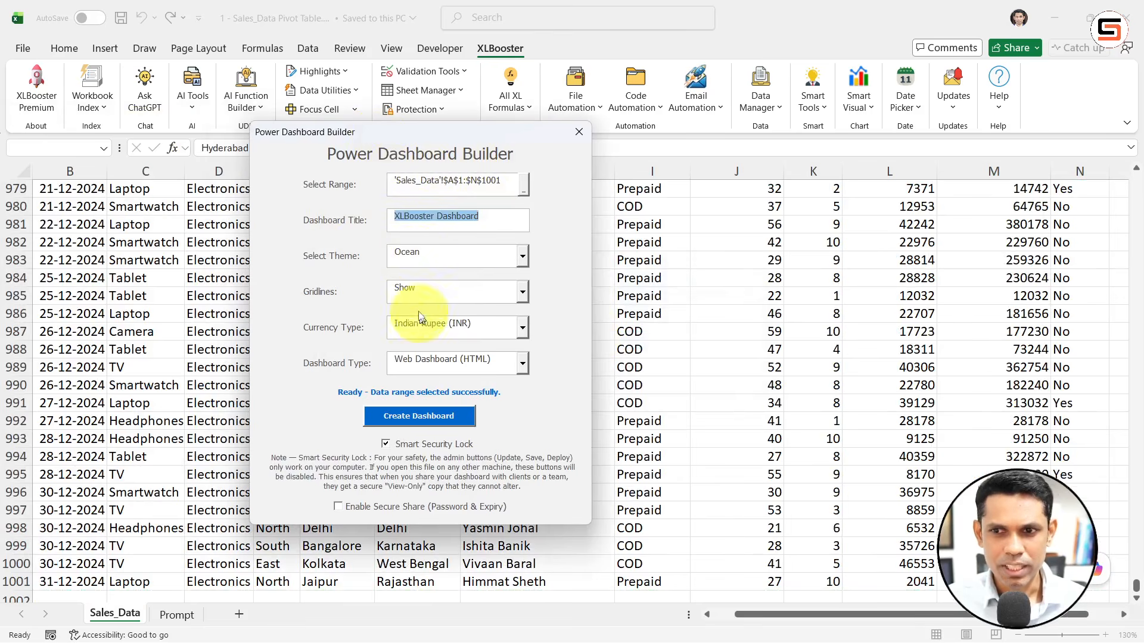
{"action": "left_click", "coordinate": [522, 364]}
{"action": "left_click", "coordinate": [444, 393]}
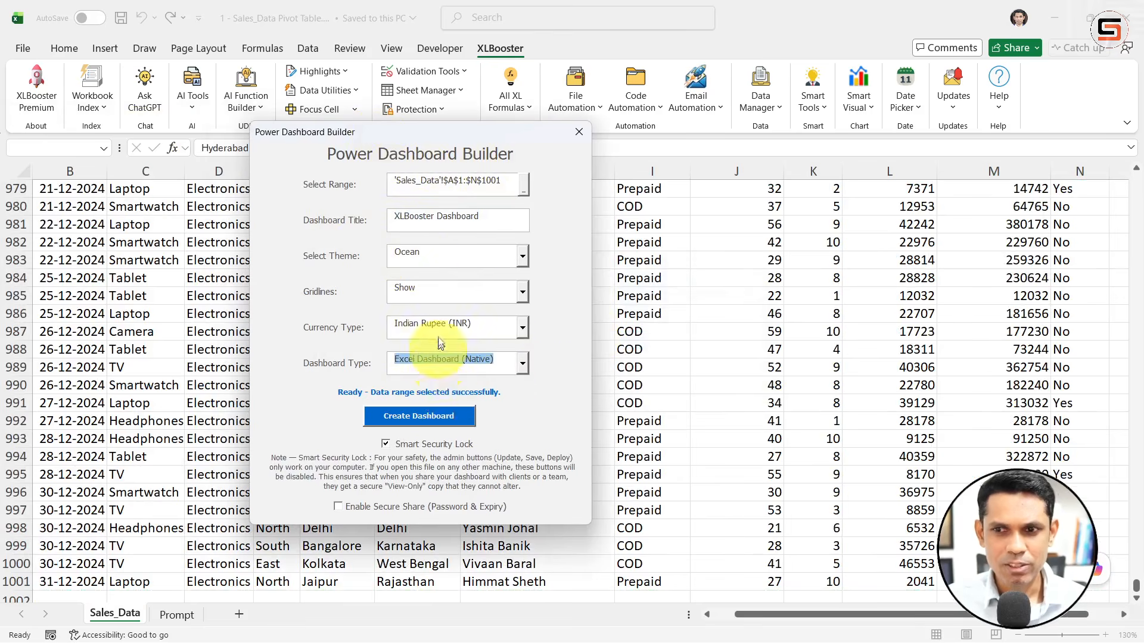
{"action": "left_click", "coordinate": [414, 446]}
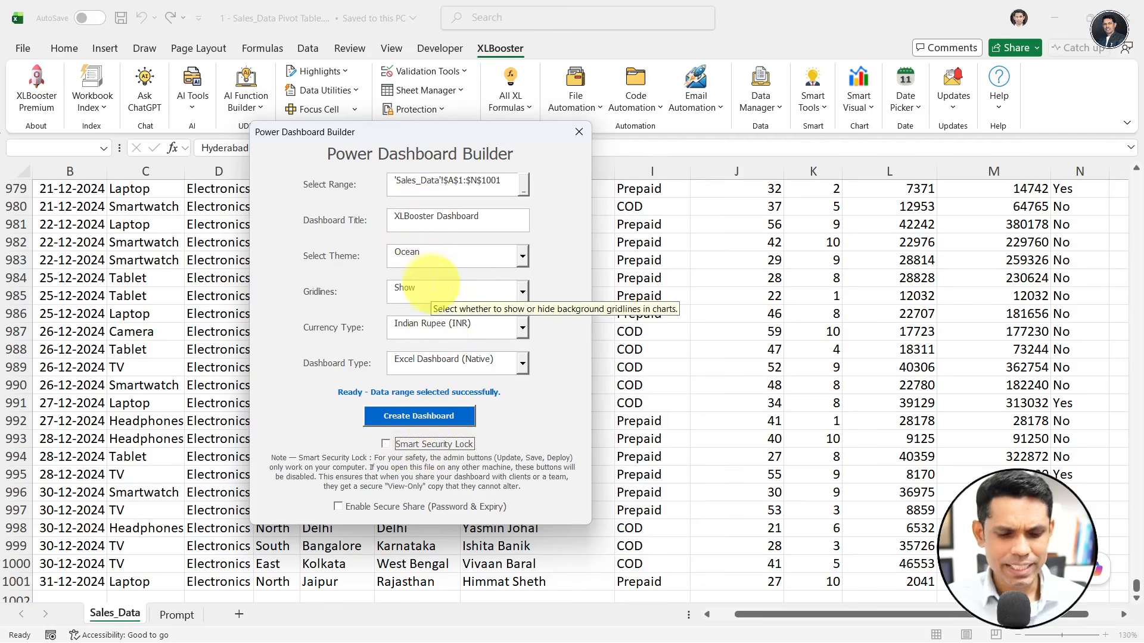
{"action": "mouse_move", "coordinate": [284, 133]}
{"action": "left_mouse_down"}
{"action": "mouse_move", "coordinate": [420, 268]}
{"action": "mouse_move", "coordinate": [576, 385]}
{"action": "left_mouse_up"}
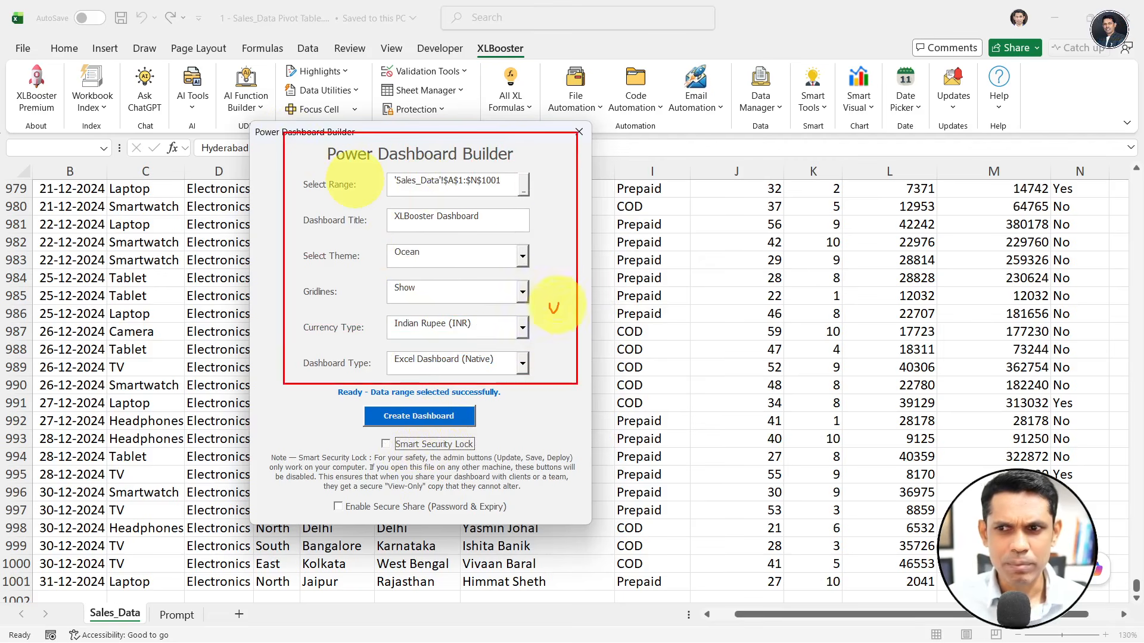
{"action": "left_click_drag", "start_coordinate": [529, 221], "coordinate": [560, 204]}
{"action": "key", "text": "Escape"}
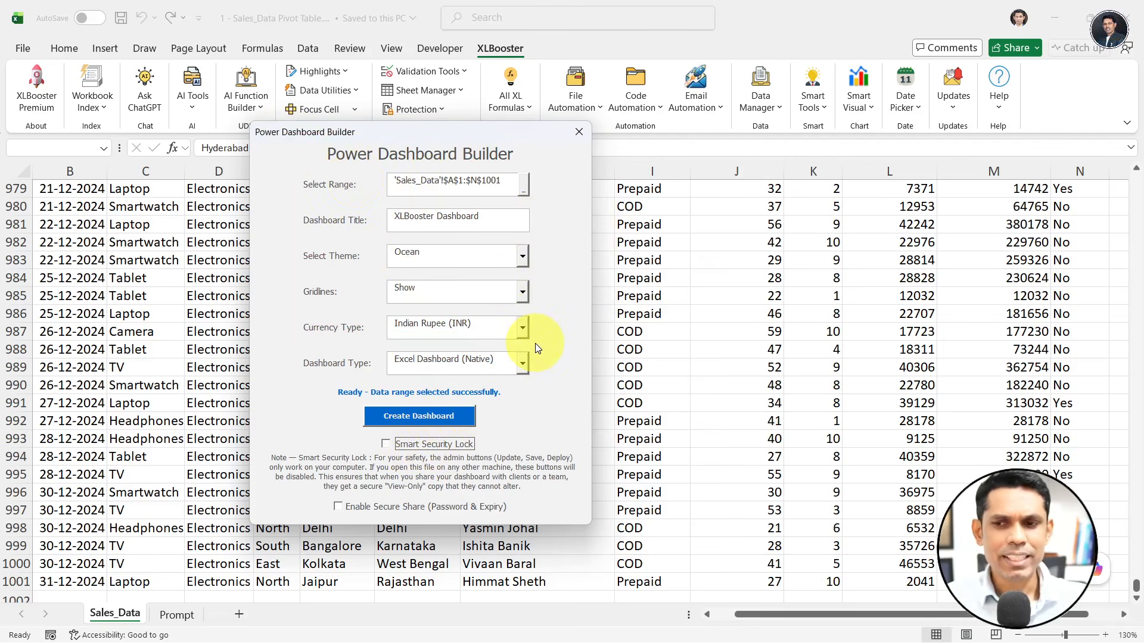
Step: Create the dashboard using Classic Mode for loading the data and acknowledge the completion notice
{"action": "left_click", "coordinate": [461, 419]}
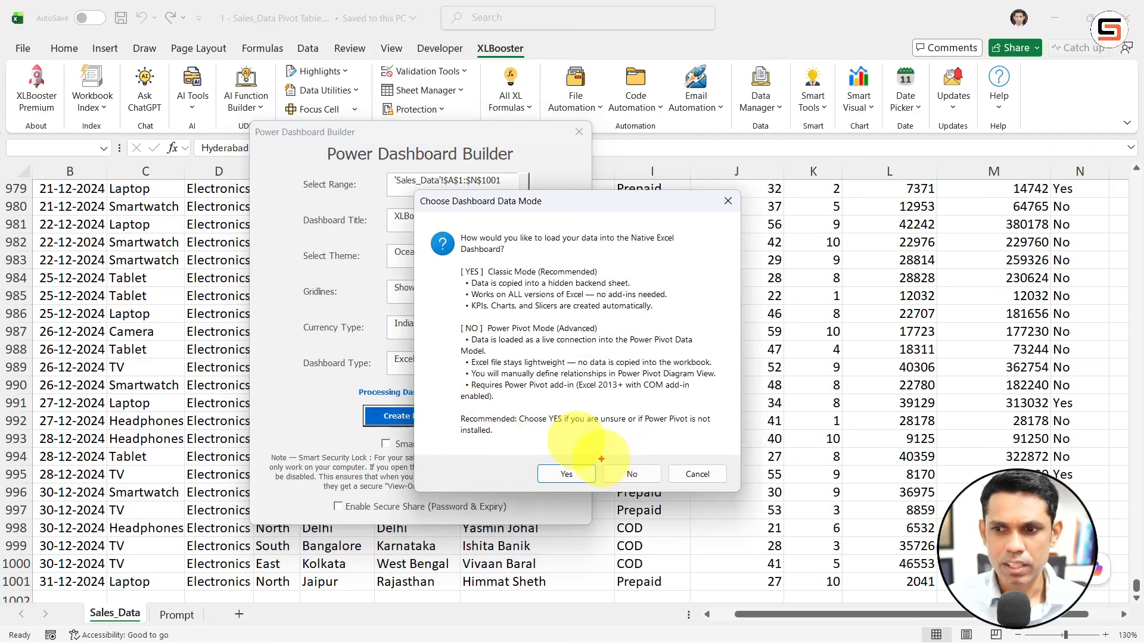
{"action": "mouse_move", "coordinate": [599, 458]}
{"action": "left_mouse_down"}
{"action": "mouse_move", "coordinate": [663, 487]}
{"action": "mouse_move", "coordinate": [648, 410]}
{"action": "left_mouse_up"}
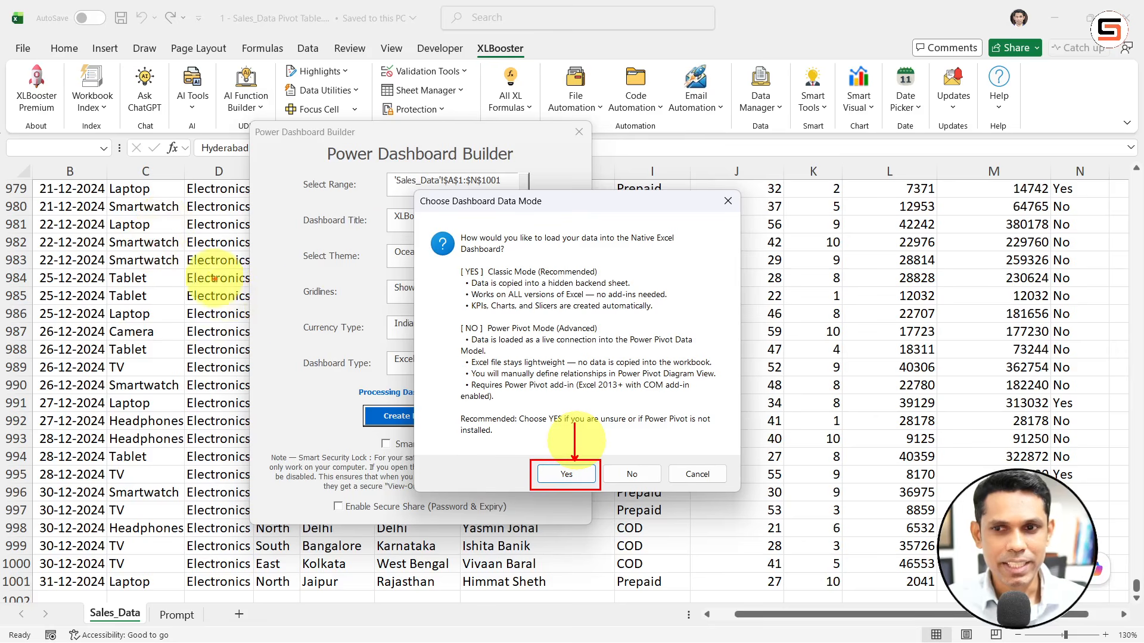
{"action": "mouse_move", "coordinate": [370, 197]}
{"action": "left_mouse_down"}
{"action": "mouse_move", "coordinate": [205, 200]}
{"action": "mouse_move", "coordinate": [209, 212]}
{"action": "left_mouse_up"}
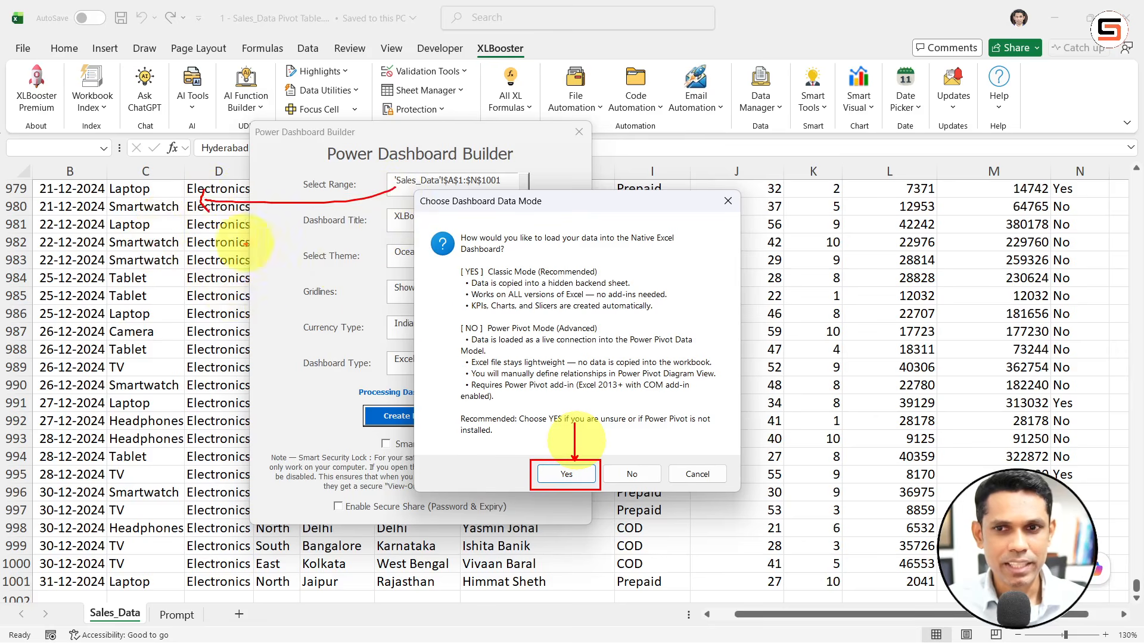
{"action": "left_click_drag", "start_coordinate": [461, 366], "coordinate": [544, 444]}
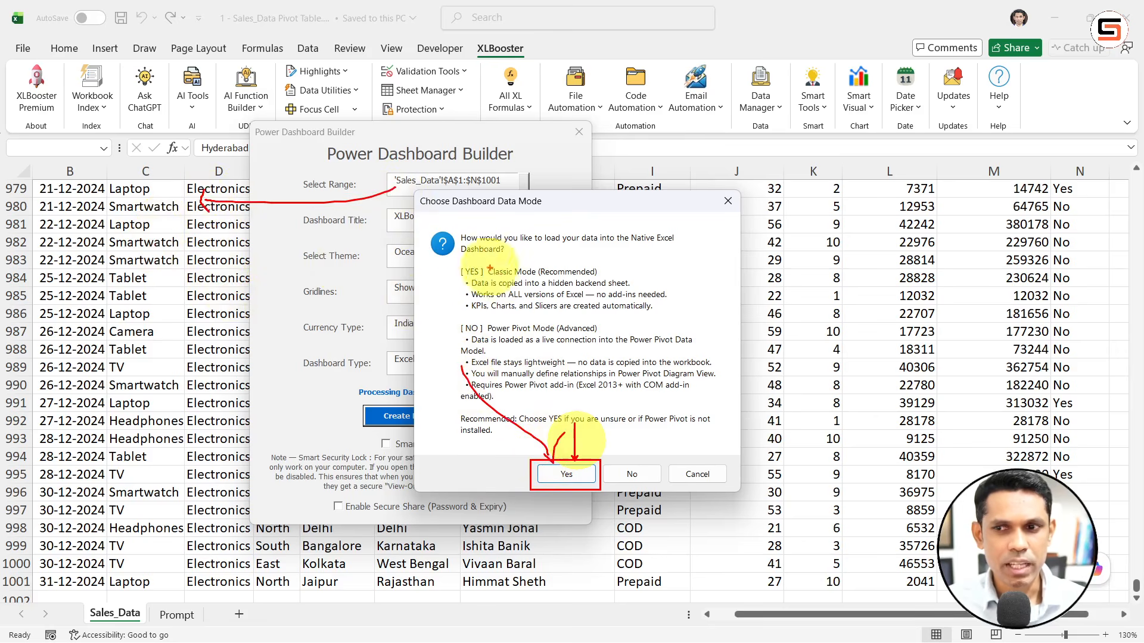
{"action": "mouse_move", "coordinate": [481, 250]}
{"action": "left_mouse_down"}
{"action": "mouse_move", "coordinate": [464, 302]}
{"action": "mouse_move", "coordinate": [474, 248]}
{"action": "left_mouse_up"}
{"action": "key", "text": "Escape"}
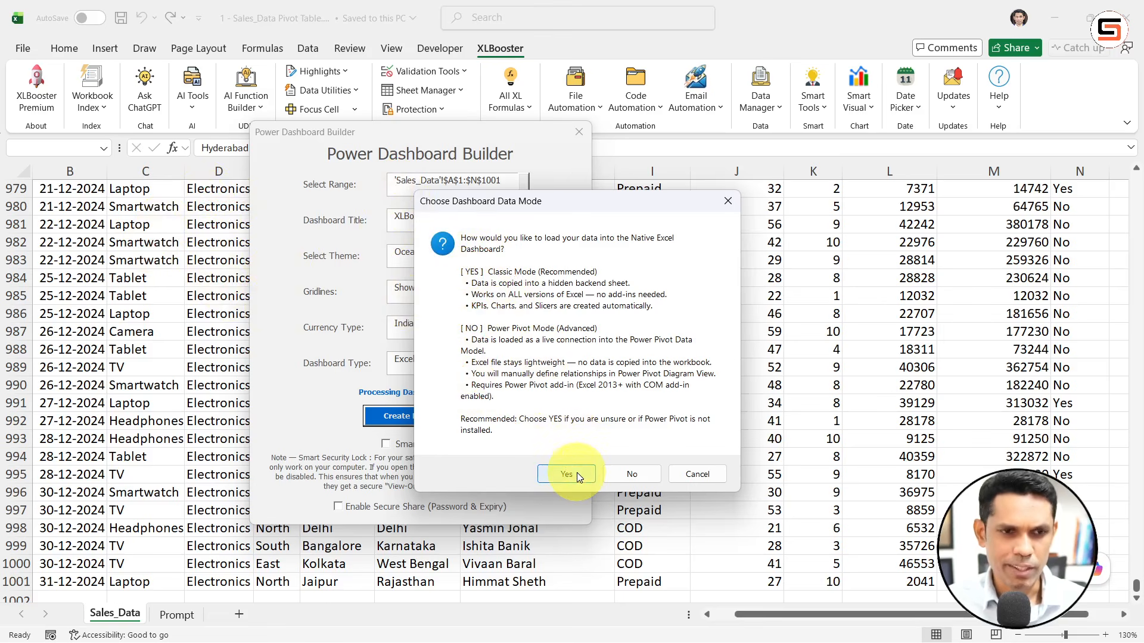
{"action": "left_click", "coordinate": [575, 473]}
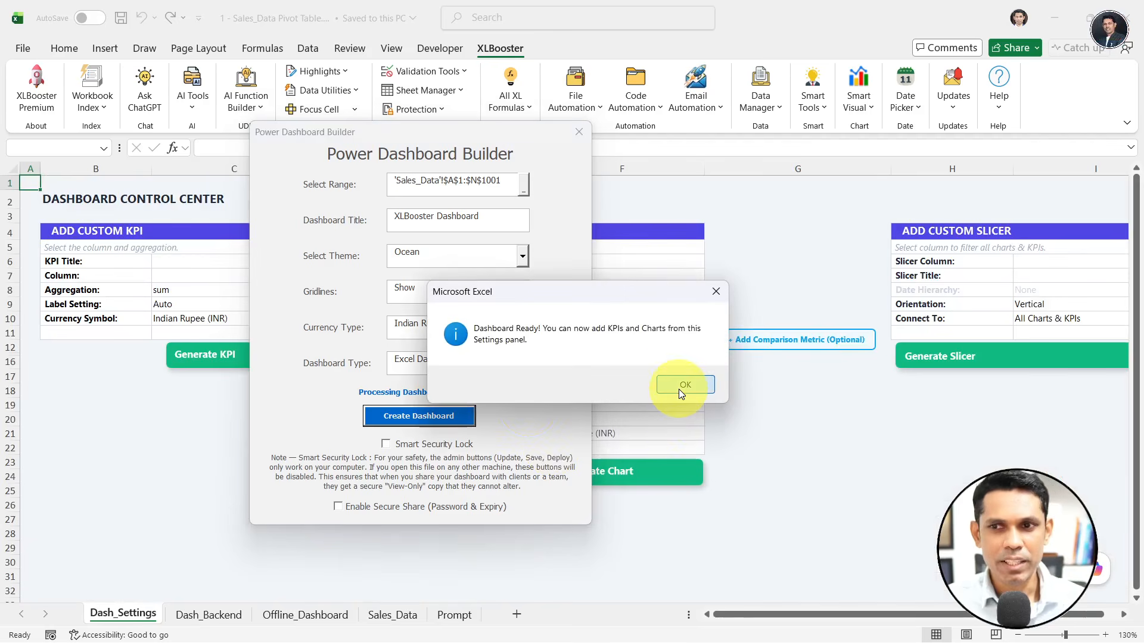
{"action": "left_click", "coordinate": [677, 387]}
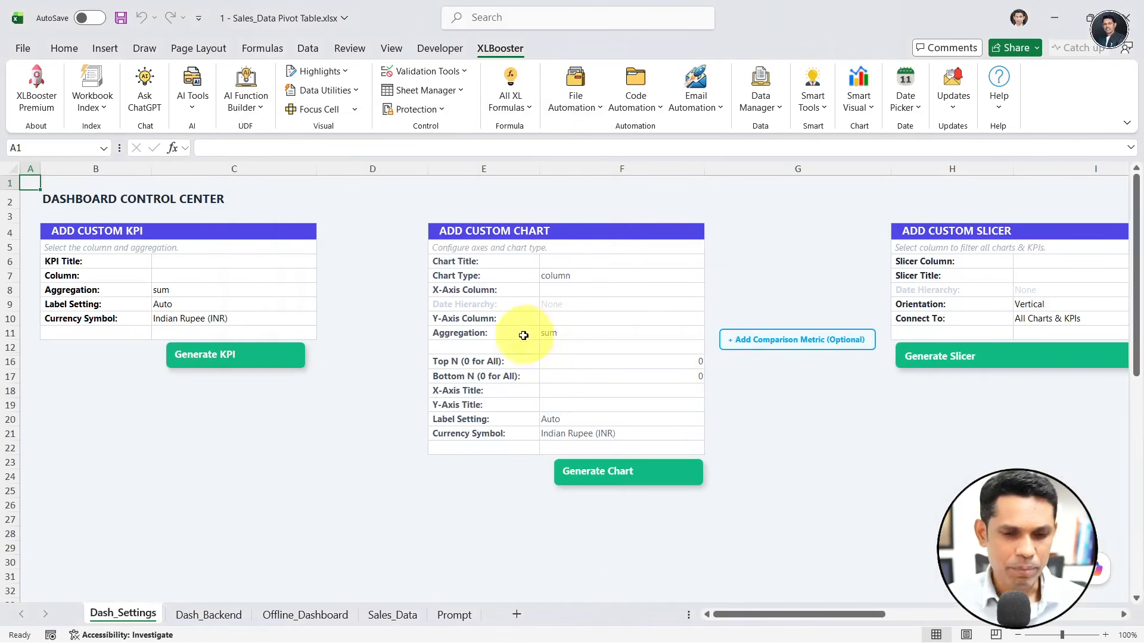
{"action": "left_click_drag", "start_coordinate": [31, 179], "coordinate": [332, 396]}
{"action": "left_click_drag", "start_coordinate": [398, 202], "coordinate": [730, 507]}
{"action": "left_click_drag", "start_coordinate": [640, 426], "coordinate": [639, 476]}
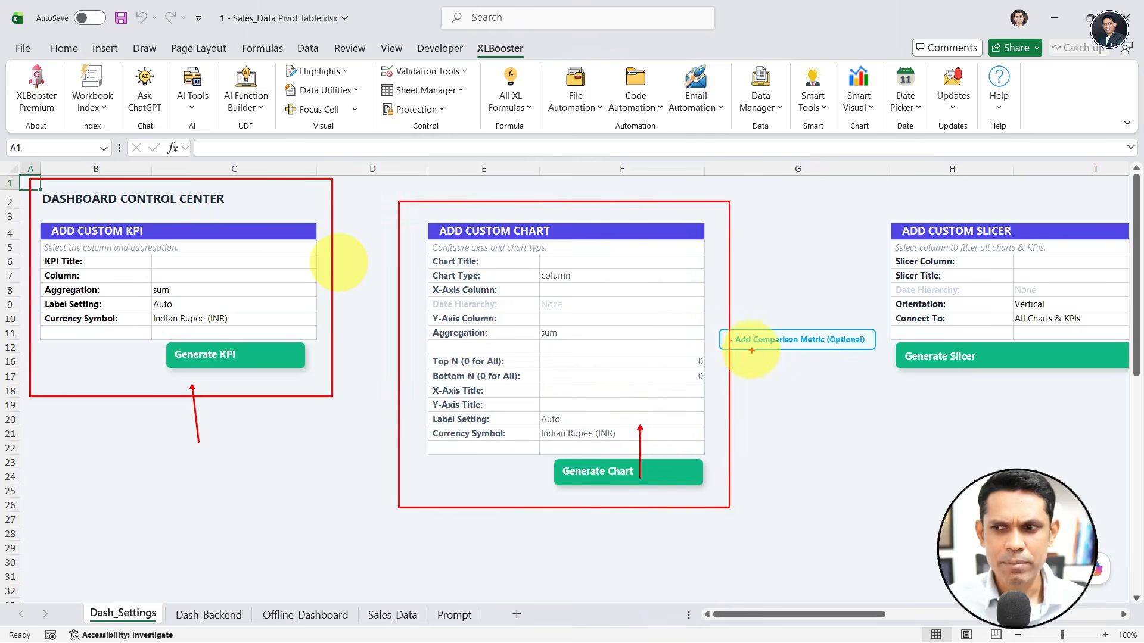
{"action": "key", "text": "Escape"}
Step: Add the optional comparison metric fields to the custom chart form
{"action": "left_click_drag", "start_coordinate": [710, 319], "coordinate": [888, 372]}
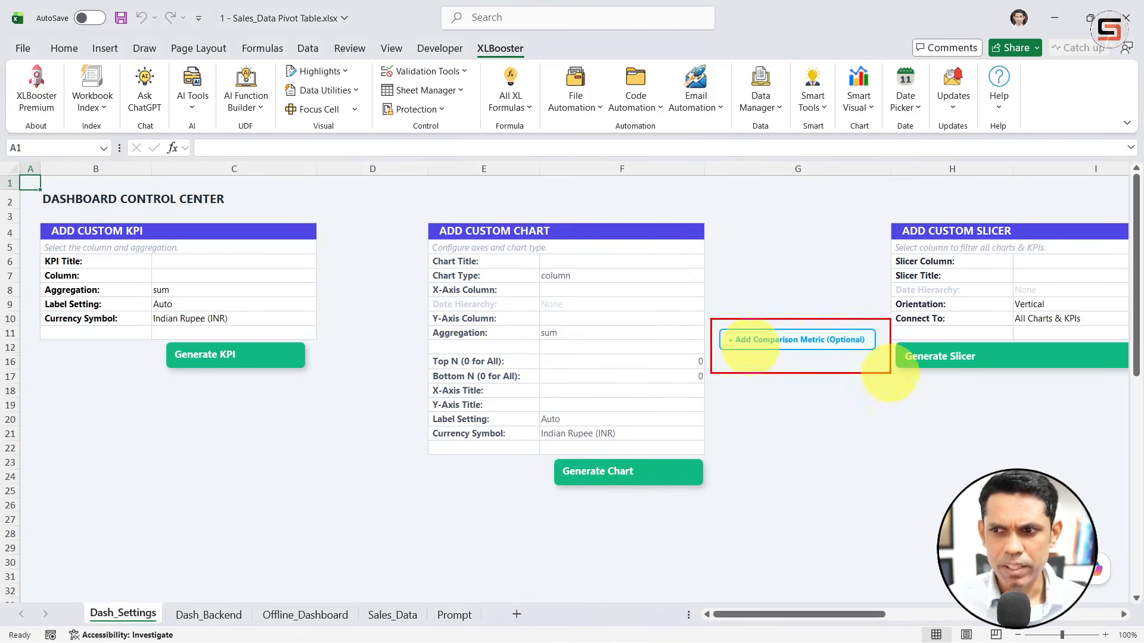
{"action": "left_click_drag", "start_coordinate": [743, 350], "coordinate": [680, 361]}
{"action": "key", "text": "Escape"}
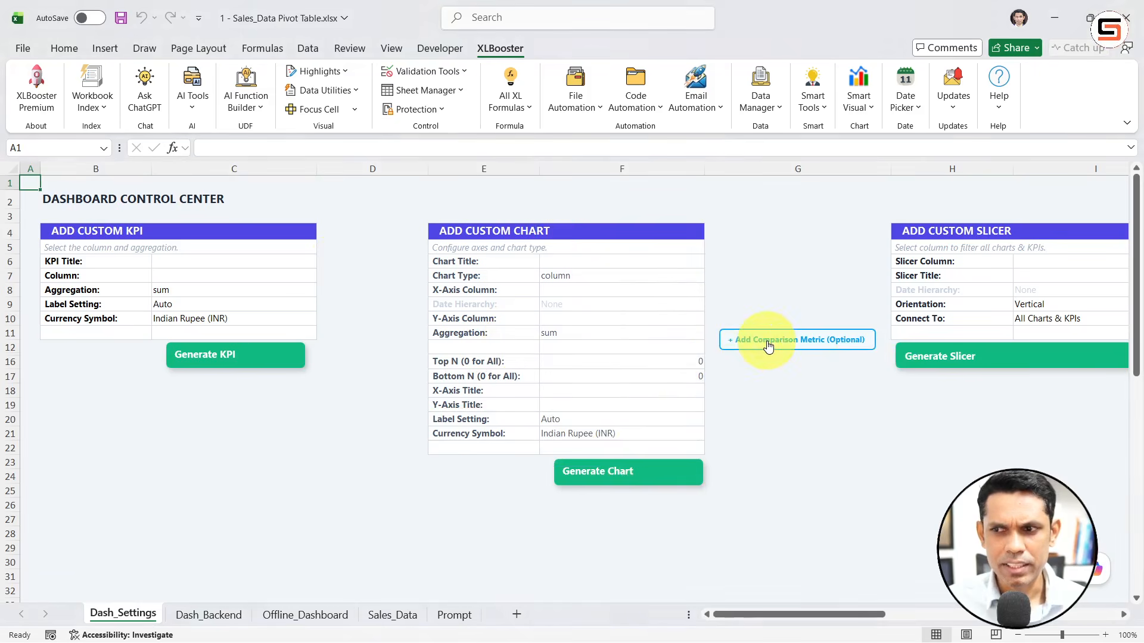
{"action": "left_click", "coordinate": [767, 339]}
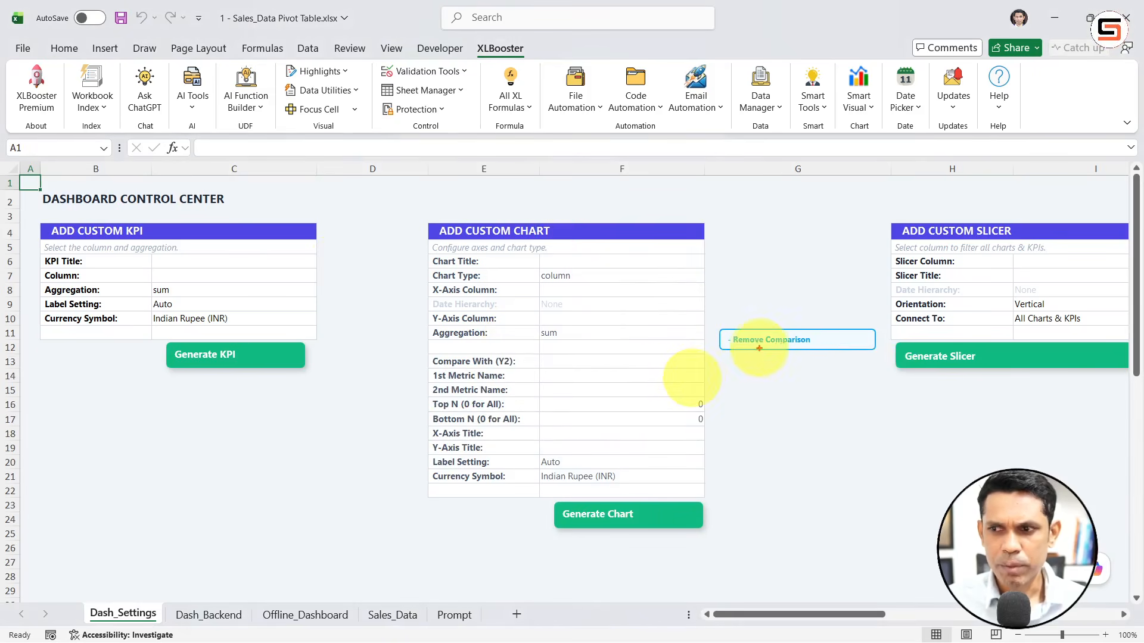
{"action": "key", "text": "Escape"}
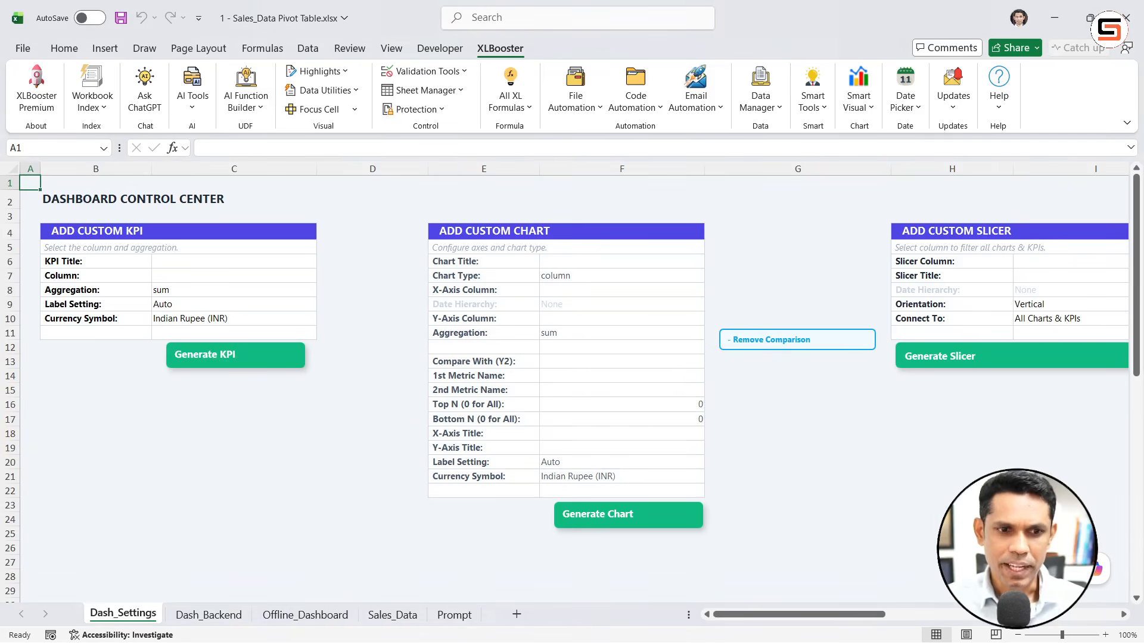
Step: Examine the custom slicer, smart table, custom chart and custom KPI forms across the Dash_Settings sheet
{"action": "key", "text": "alt+Tab"}
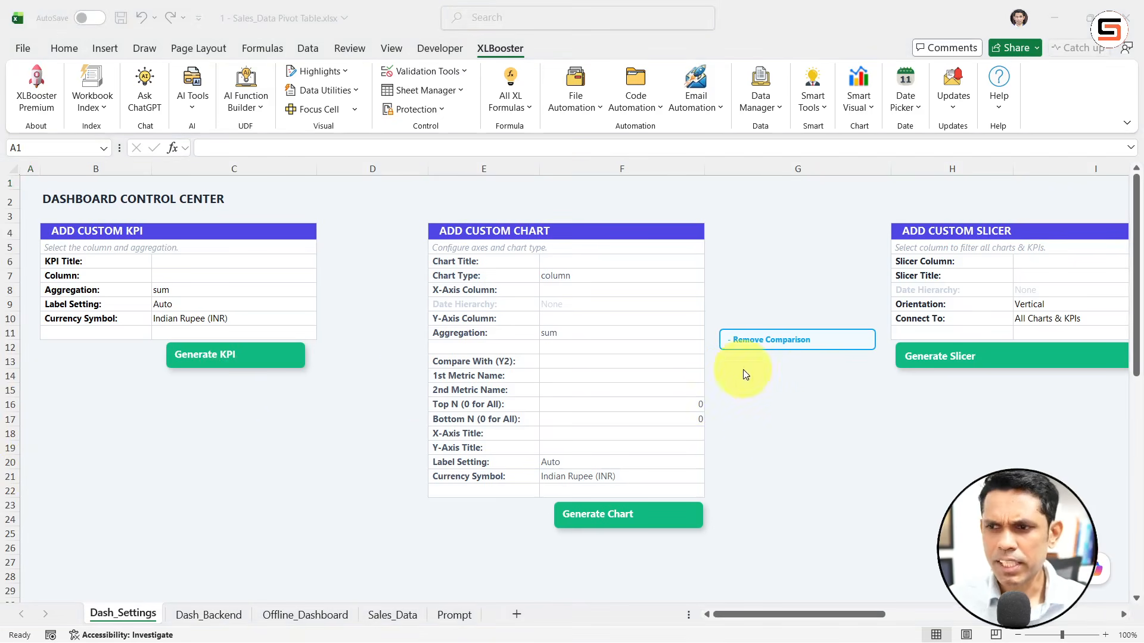
{"action": "left_click", "coordinate": [805, 614]}
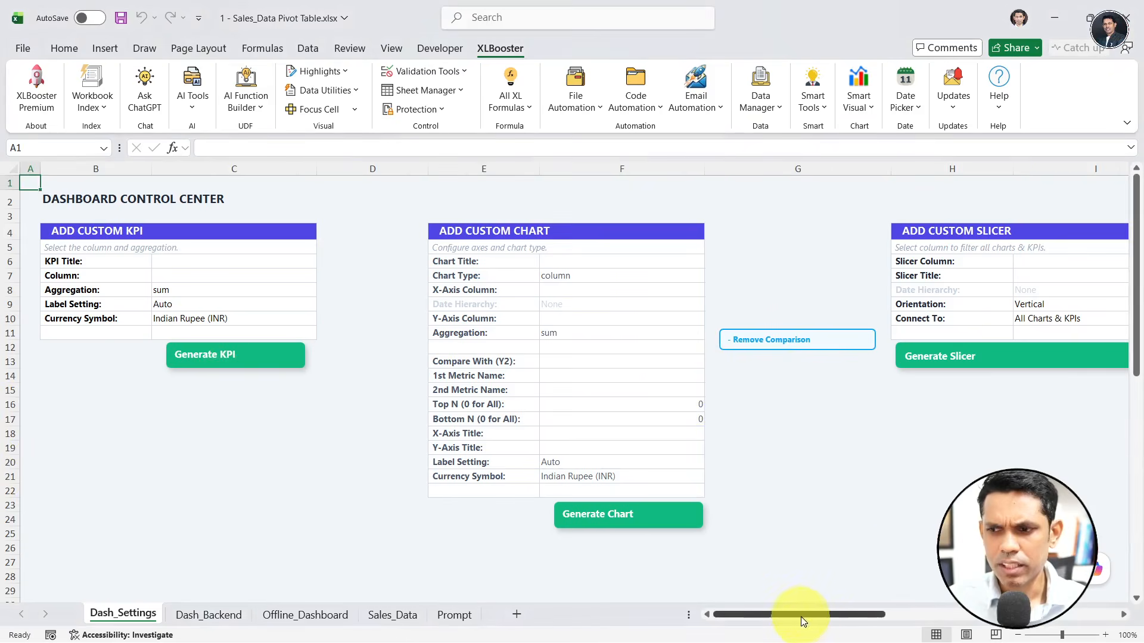
{"action": "left_click_drag", "start_coordinate": [798, 616], "coordinate": [934, 614]}
{"action": "left_click_drag", "start_coordinate": [327, 247], "coordinate": [329, 318]}
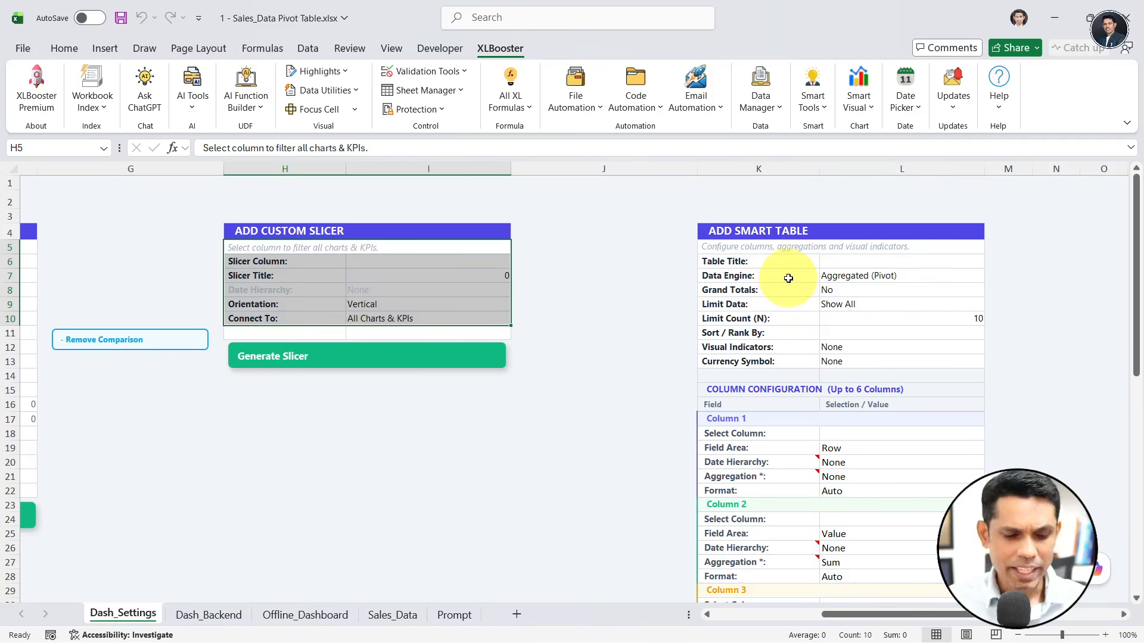
{"action": "mouse_move", "coordinate": [671, 209]}
{"action": "left_mouse_down"}
{"action": "mouse_move", "coordinate": [727, 250]}
{"action": "mouse_move", "coordinate": [1009, 382]}
{"action": "left_mouse_up"}
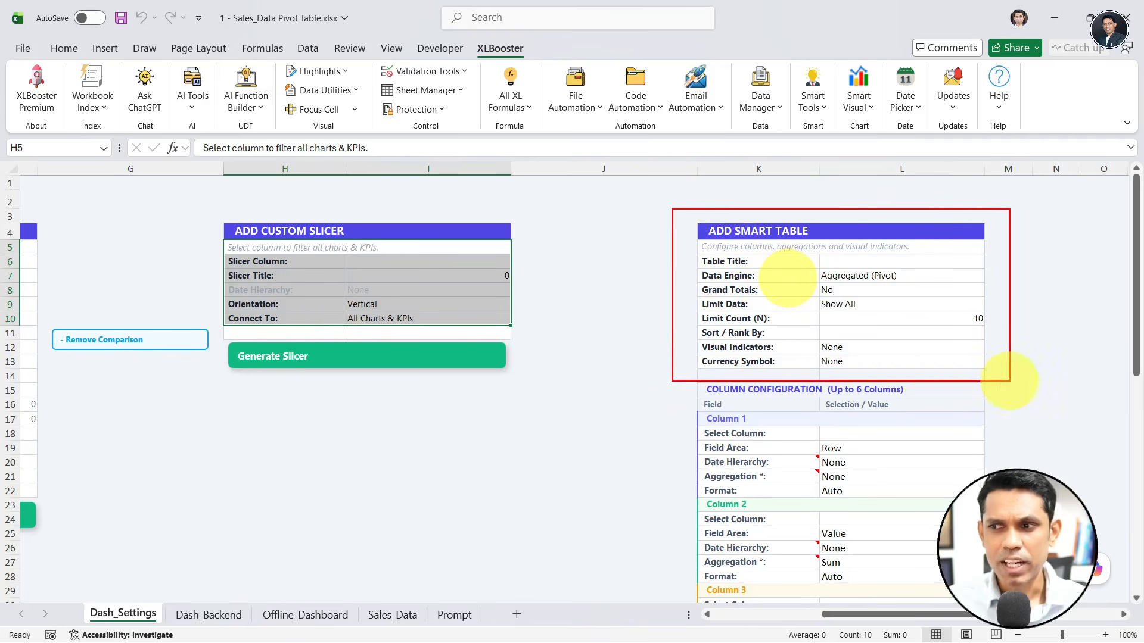
{"action": "left_click_drag", "start_coordinate": [892, 365], "coordinate": [891, 399]}
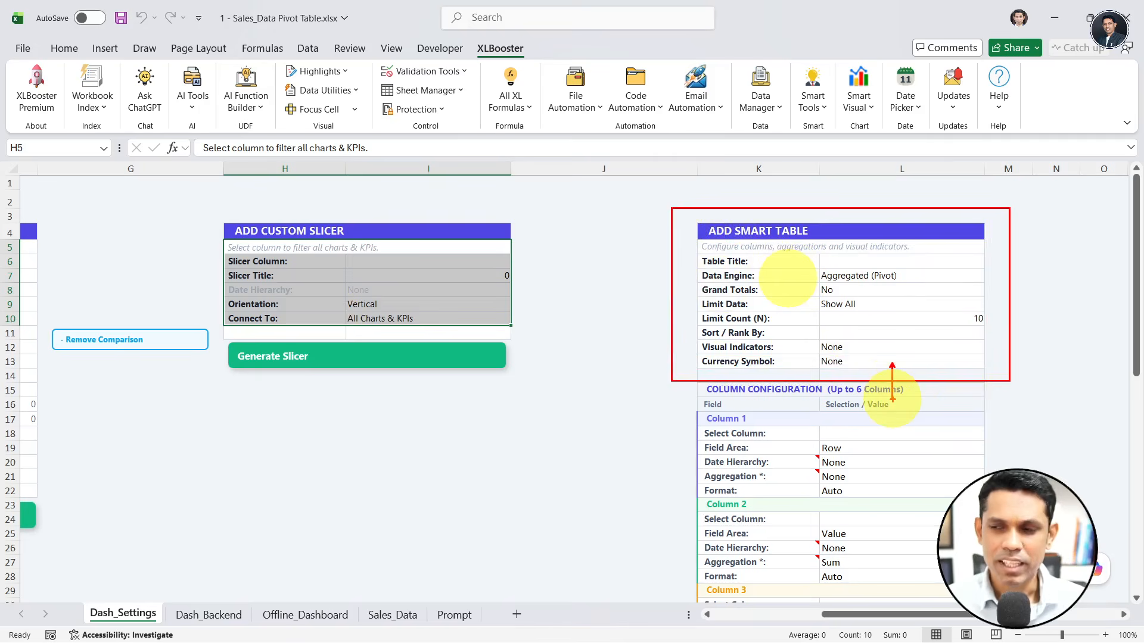
{"action": "key", "text": "Escape"}
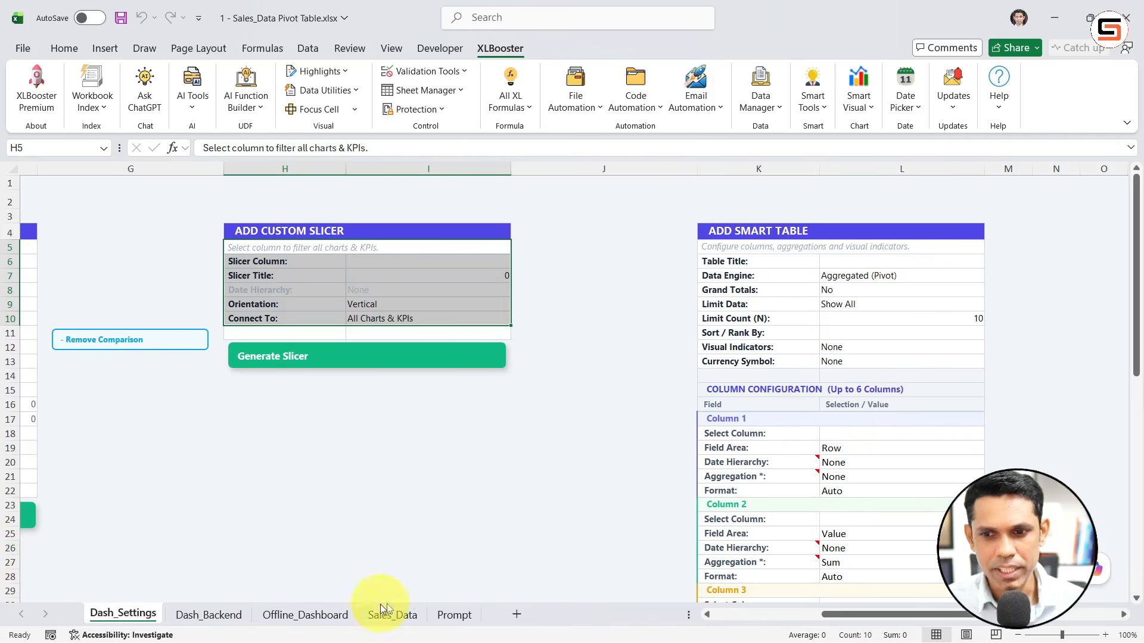
{"action": "left_click", "coordinate": [347, 356]}
{"action": "scroll", "coordinate": [327, 459], "scroll_direction": "left", "scroll_amount": 3}
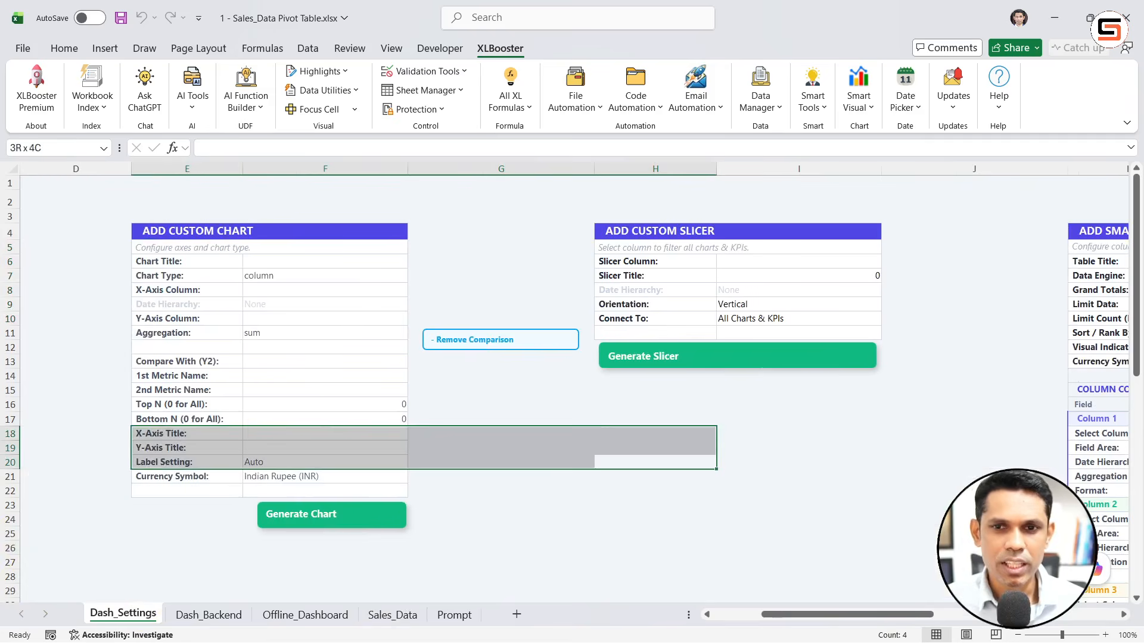
{"action": "left_click", "coordinate": [321, 286]}
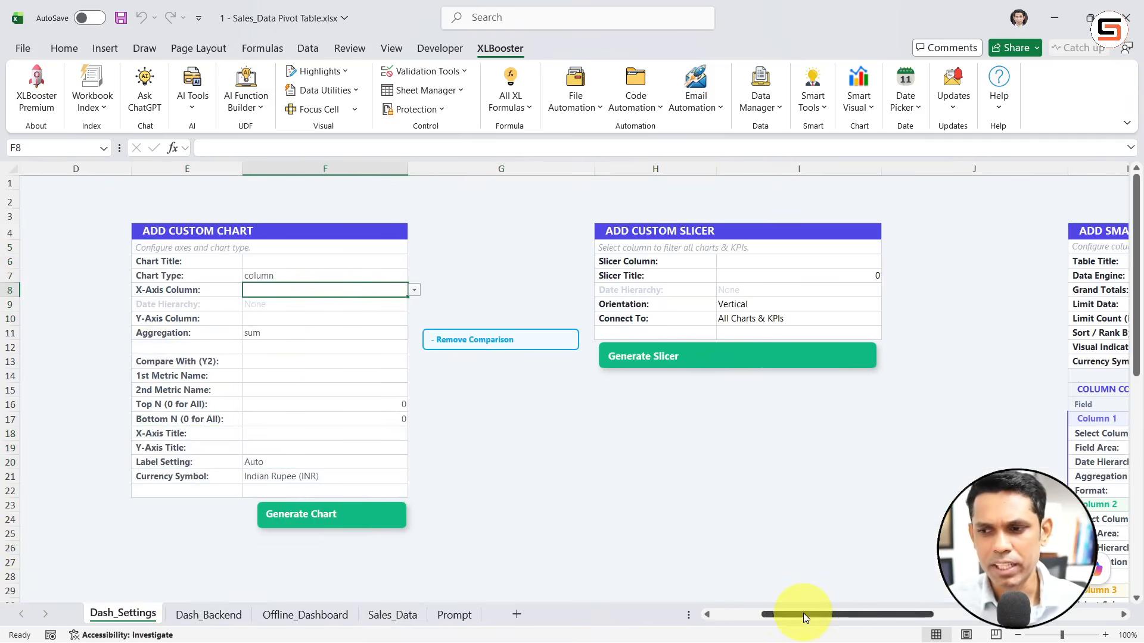
{"action": "left_click_drag", "start_coordinate": [804, 615], "coordinate": [703, 604]}
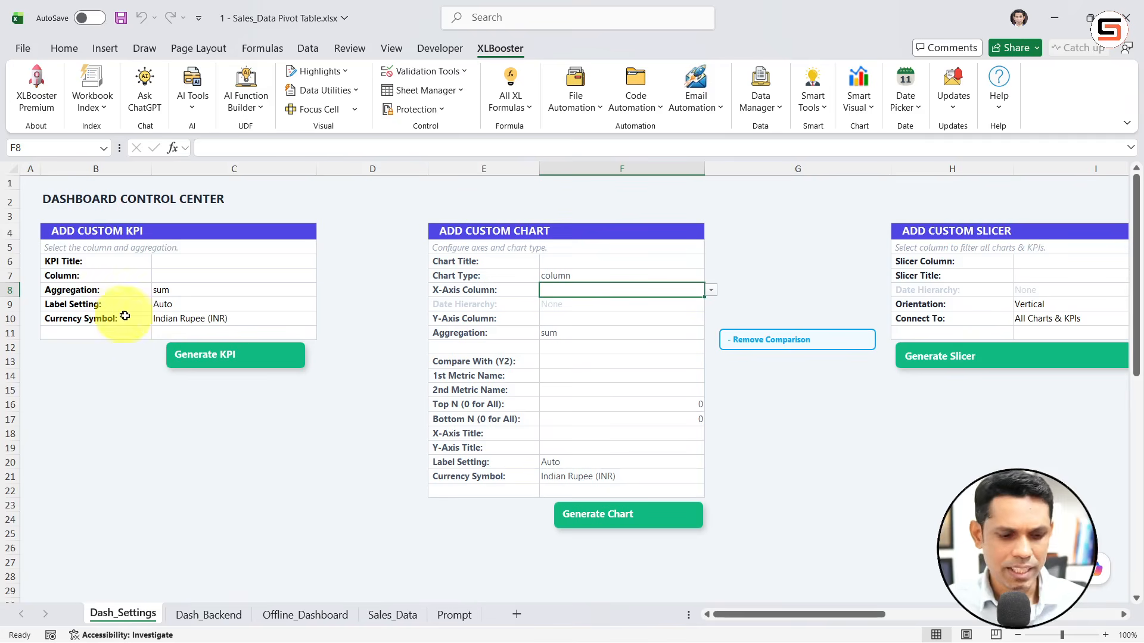
{"action": "left_click_drag", "start_coordinate": [29, 180], "coordinate": [322, 380]}
{"action": "left_click_drag", "start_coordinate": [171, 376], "coordinate": [172, 446]}
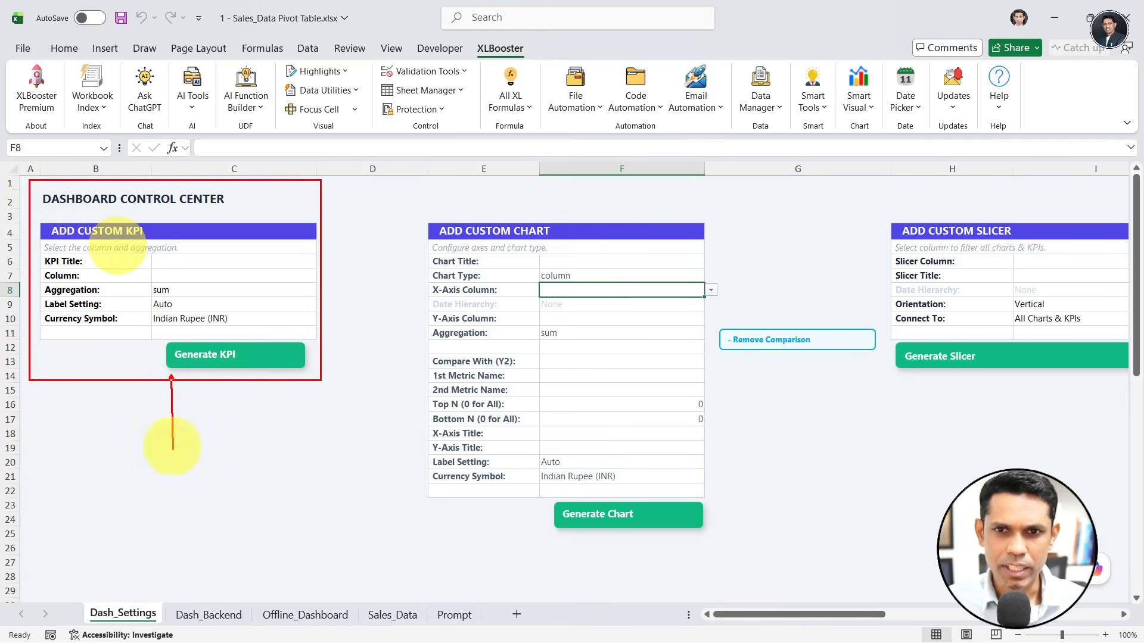
{"action": "left_click_drag", "start_coordinate": [371, 211], "coordinate": [787, 536]}
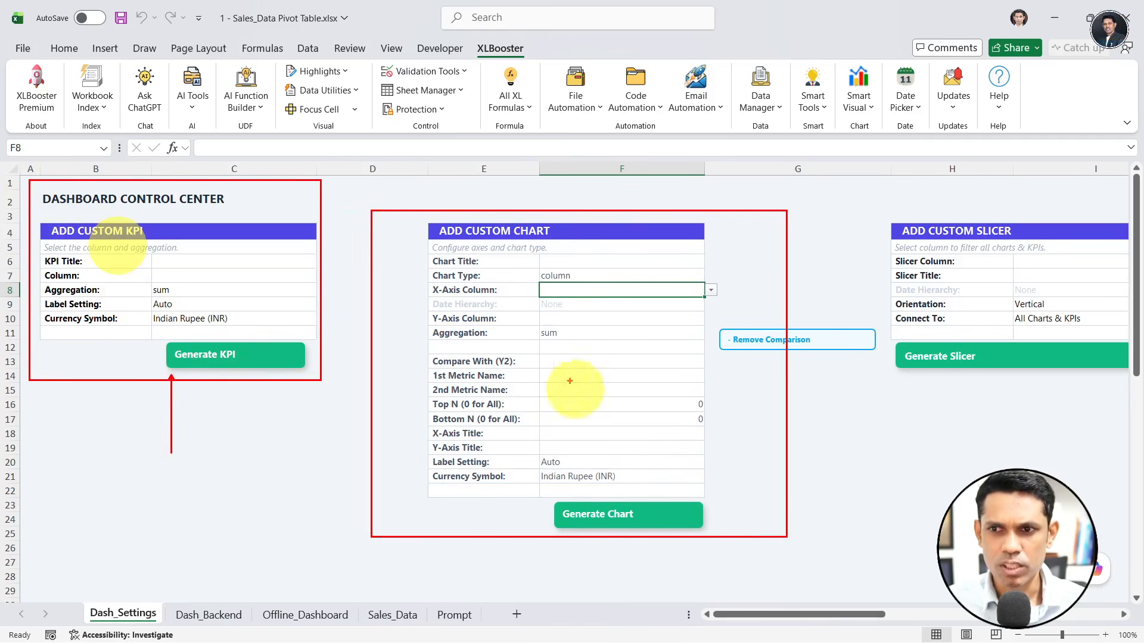
{"action": "left_click_drag", "start_coordinate": [559, 365], "coordinate": [559, 499]}
{"action": "left_click_drag", "start_coordinate": [1019, 274], "coordinate": [1017, 411]}
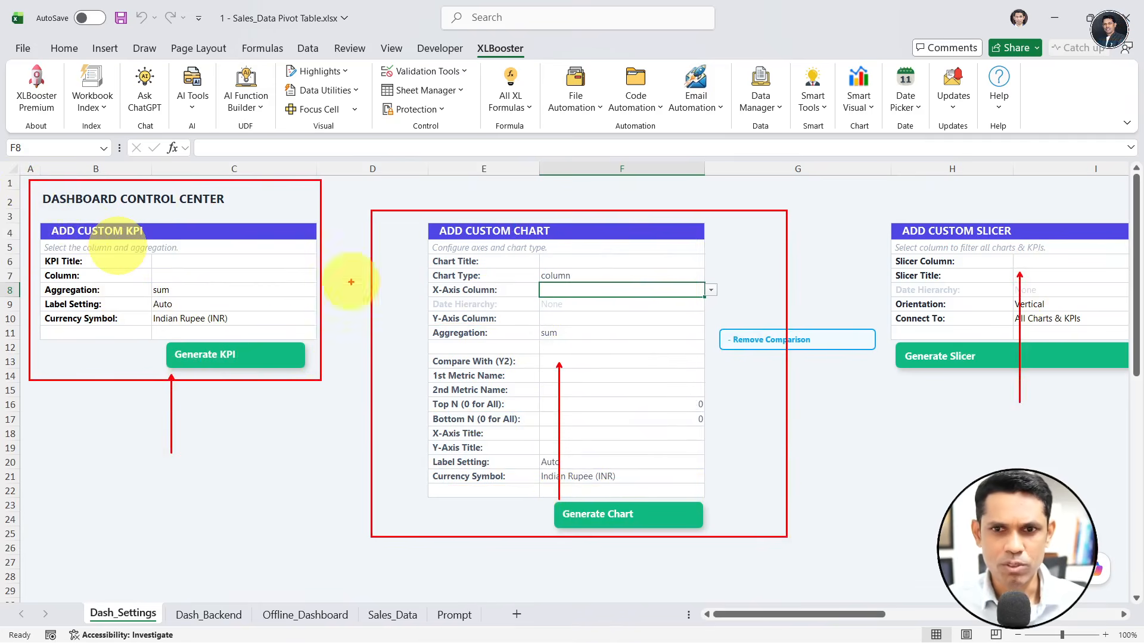
{"action": "key", "text": "Escape"}
Step: Title the custom KPI "Total Sales" and base it on the Total_Amount column
{"action": "left_click", "coordinate": [208, 260]}
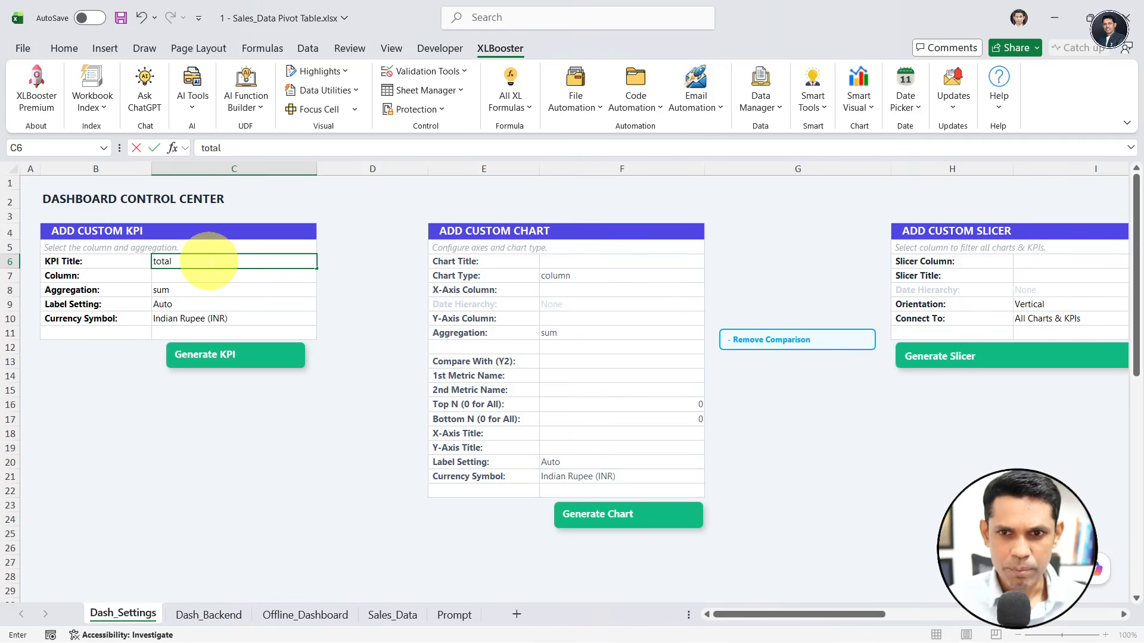
{"action": "type", "text": "tOTA"}
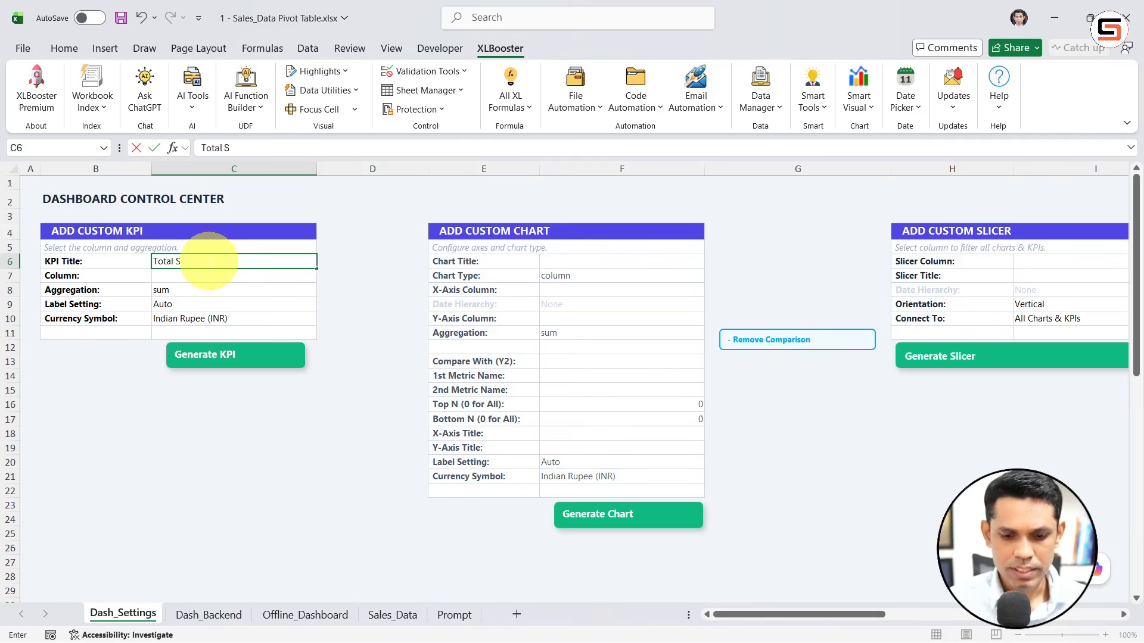
{"action": "key", "text": "Return"}
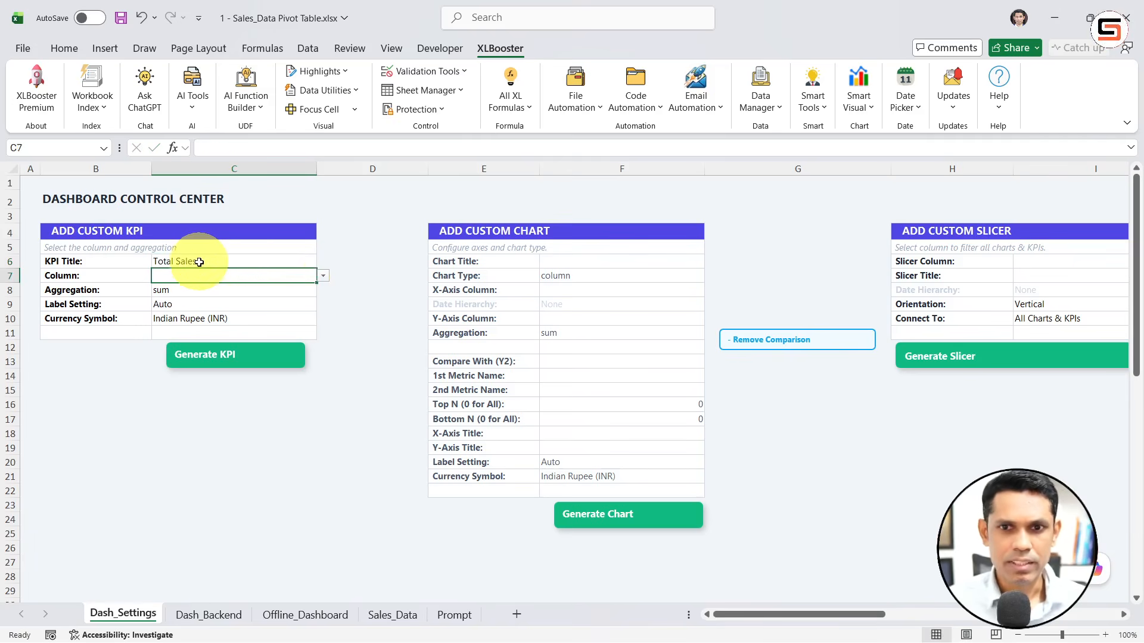
{"action": "left_click", "coordinate": [322, 276]}
{"action": "scroll", "coordinate": [197, 387], "scroll_direction": "down", "scroll_amount": 1}
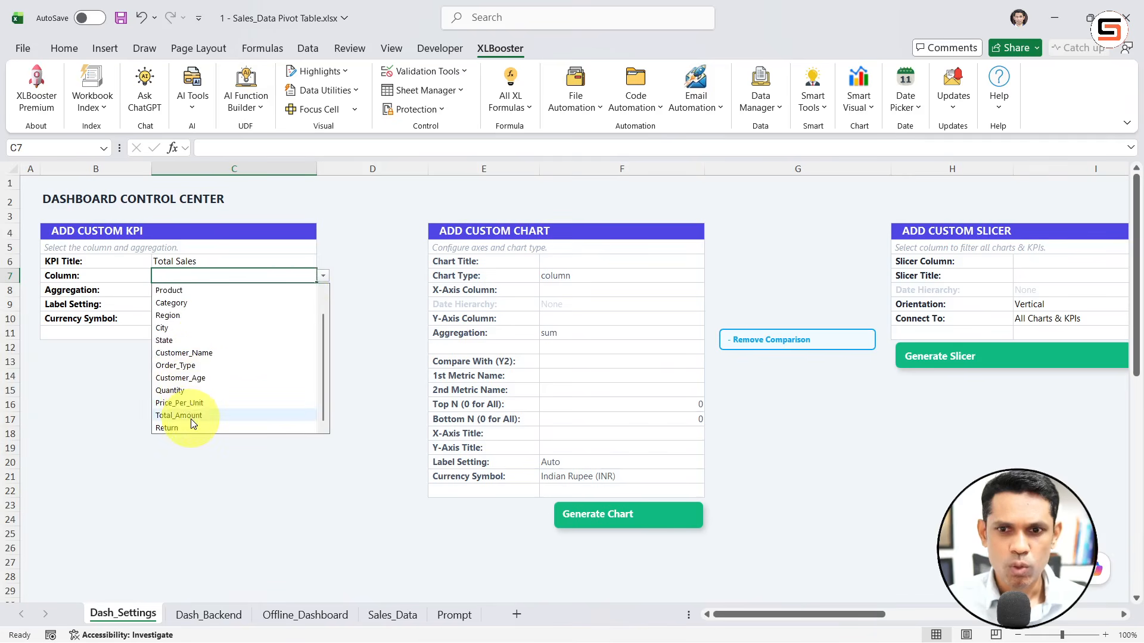
{"action": "left_click", "coordinate": [197, 415]}
{"action": "left_click", "coordinate": [232, 295]}
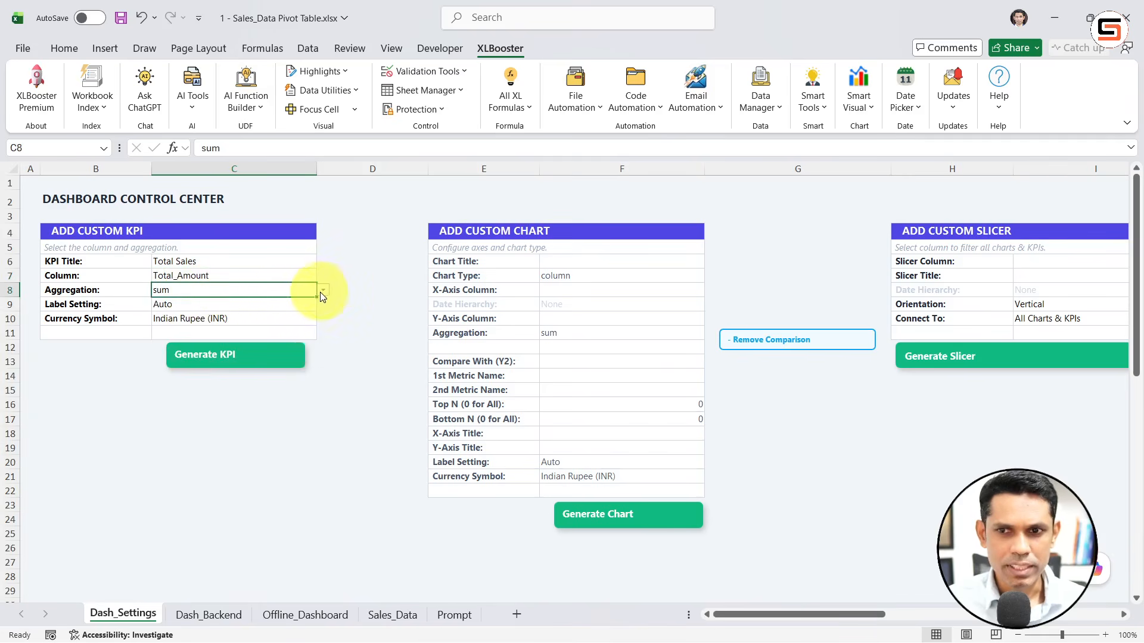
{"action": "left_click", "coordinate": [313, 303]}
{"action": "left_click", "coordinate": [323, 305]}
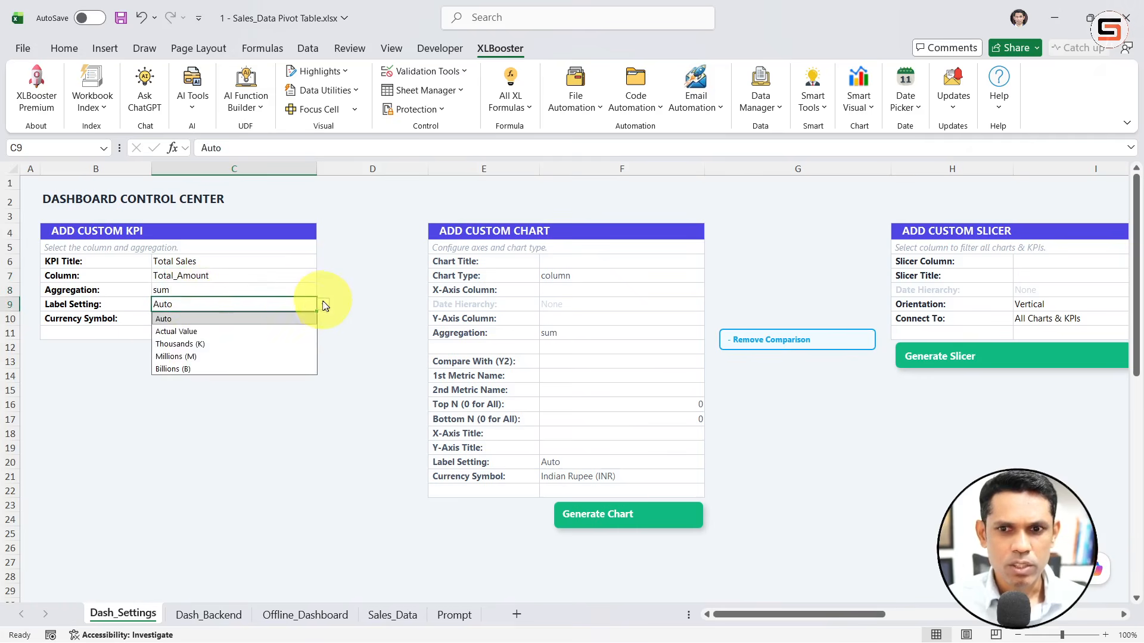
{"action": "left_click", "coordinate": [199, 356]}
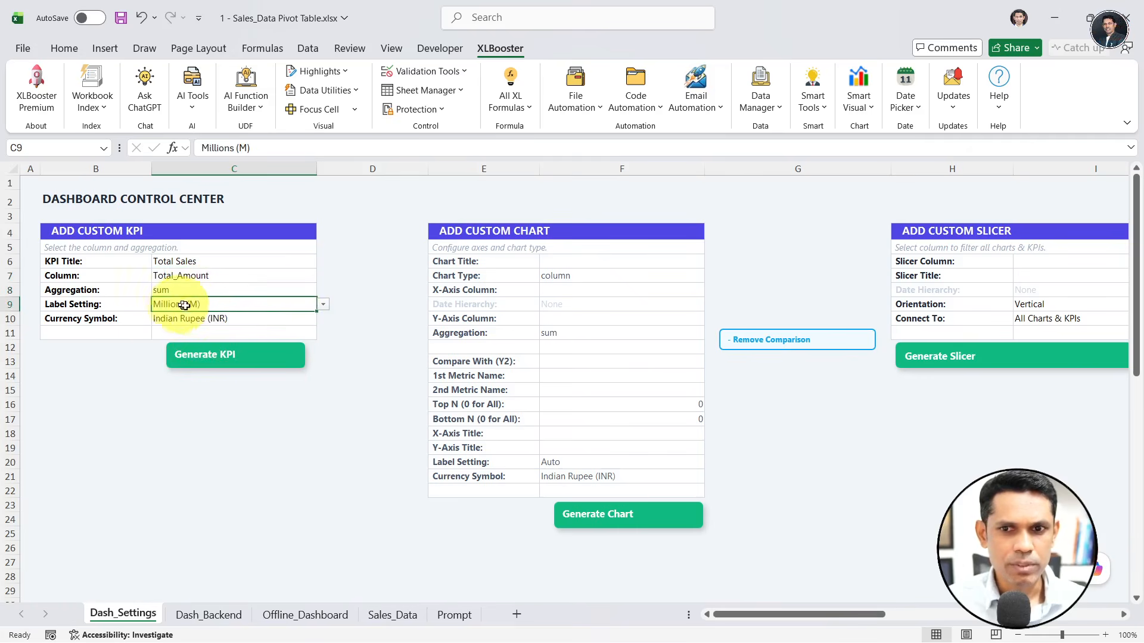
{"action": "left_click", "coordinate": [323, 305]}
{"action": "left_click", "coordinate": [197, 318]}
Step: Generate the Total Sales KPI with the Indian Rupee (INR) symbol, acknowledge the notice, and return to Dash_Settings
{"action": "left_click", "coordinate": [263, 320]}
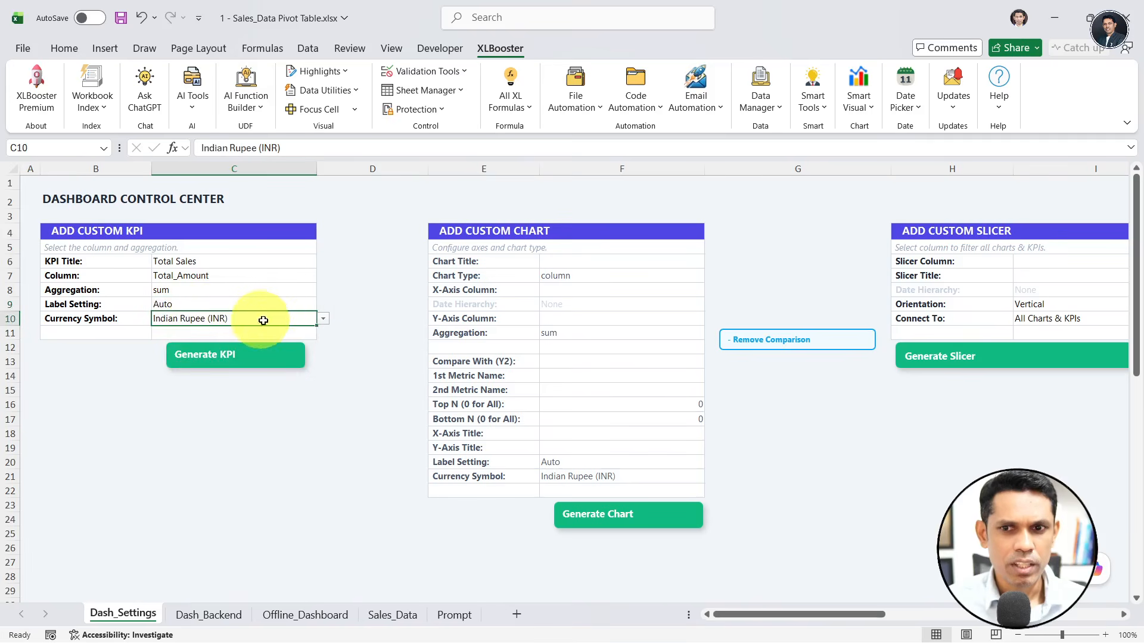
{"action": "left_click", "coordinate": [250, 357]}
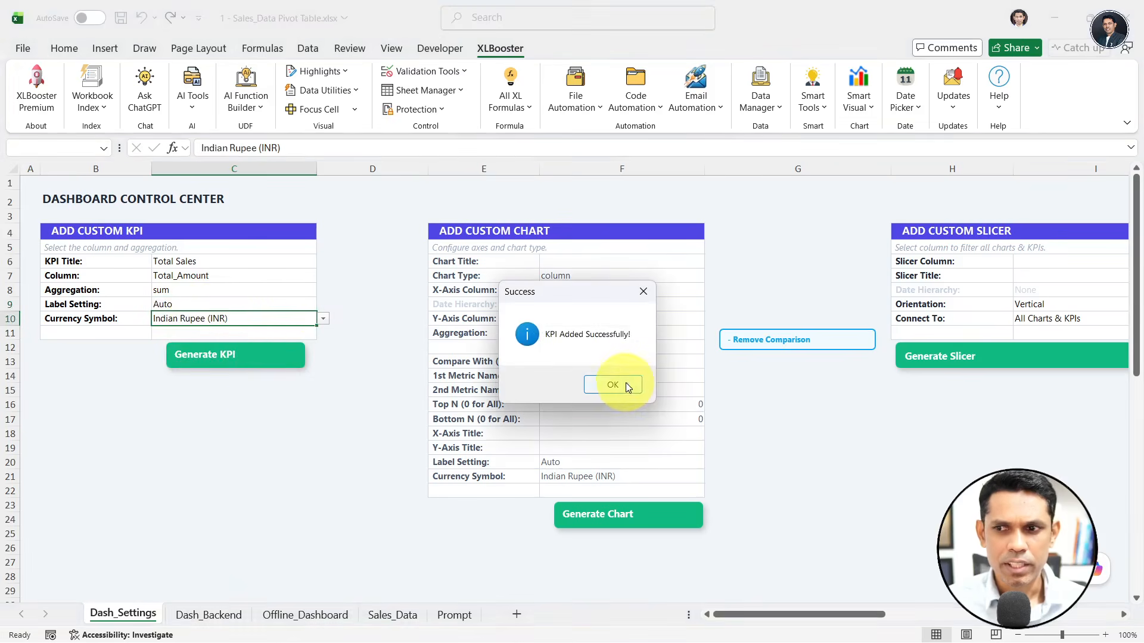
{"action": "left_click", "coordinate": [613, 385]}
{"action": "left_click", "coordinate": [149, 610]}
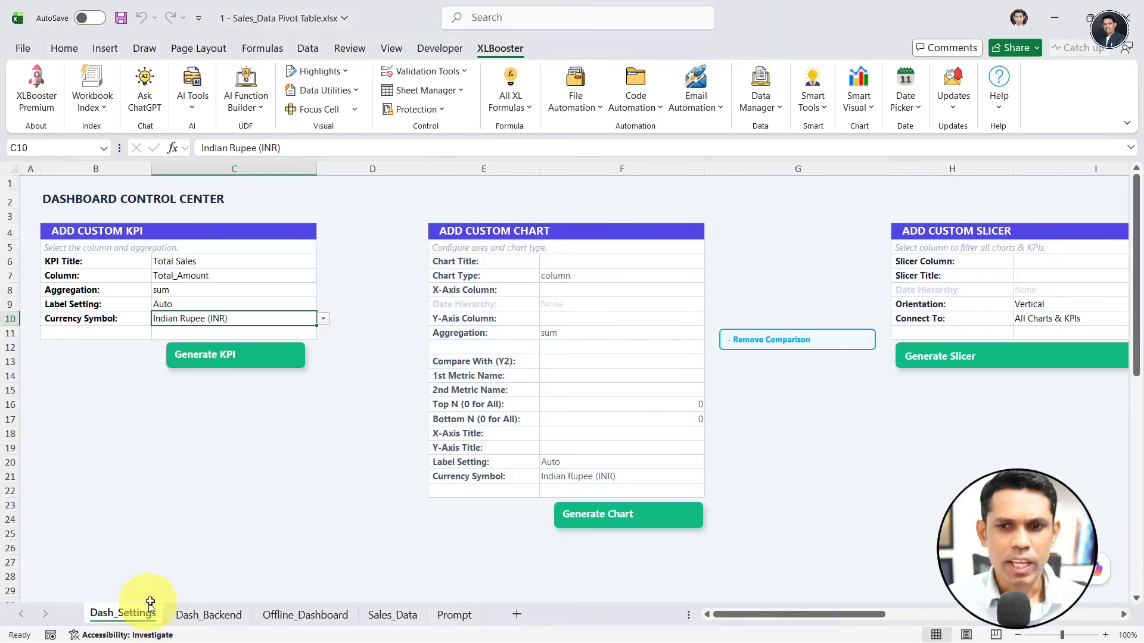
Step: Retitle the custom KPI "Total Quantity" and change its column to Quantity
{"action": "double_click", "coordinate": [220, 261]}
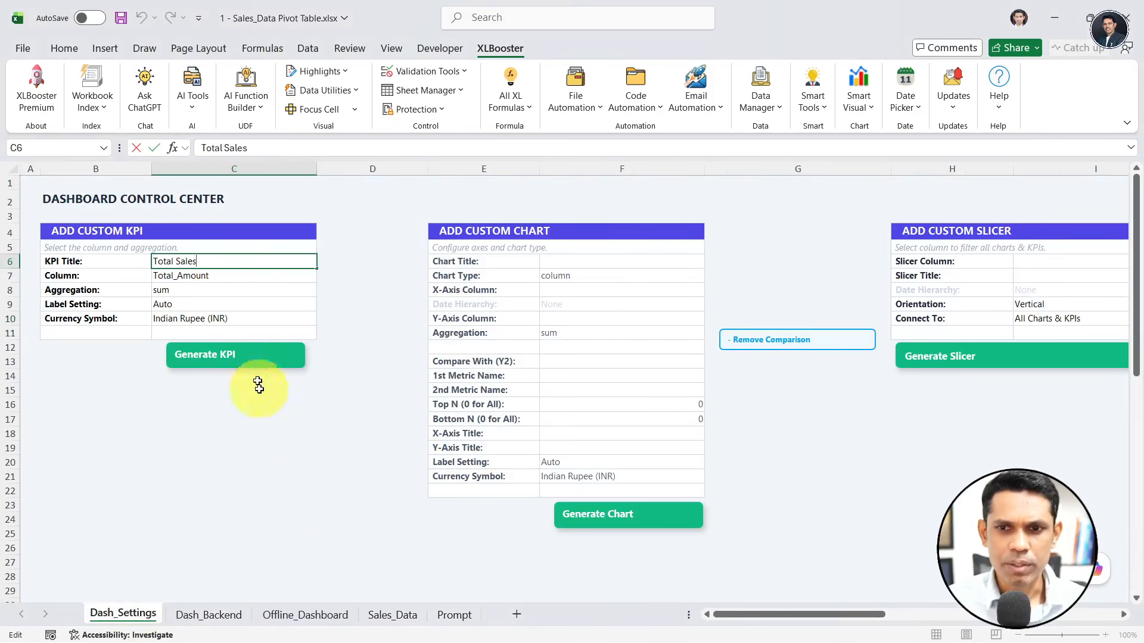
{"action": "double_click", "coordinate": [184, 261]}
{"action": "type", "text": "Qu"}
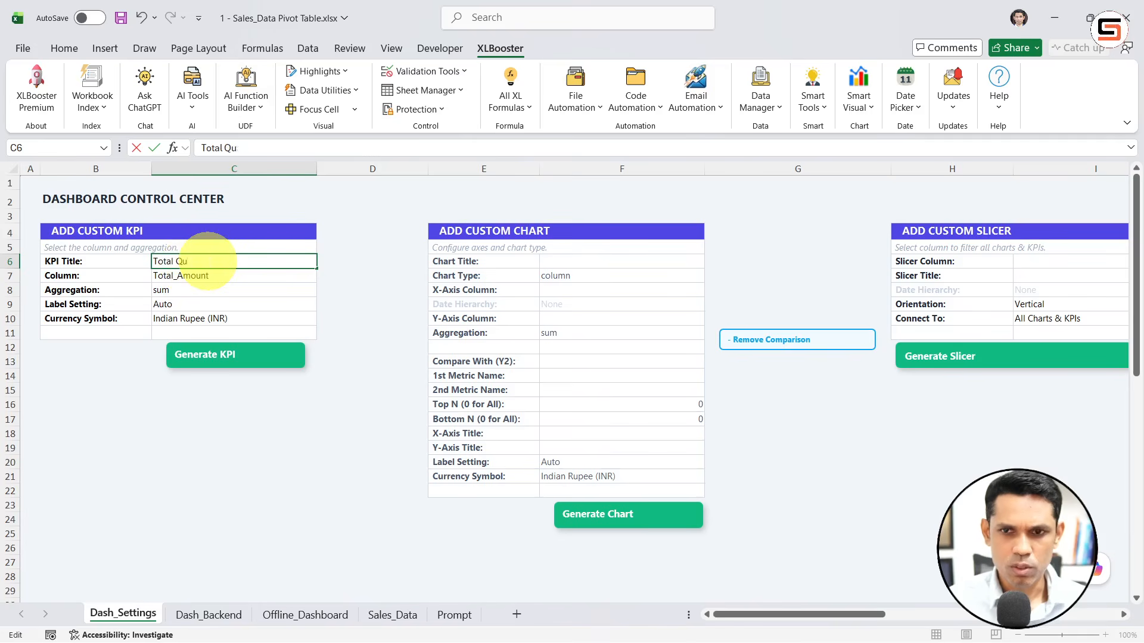
{"action": "type", "text": "antity"}
{"action": "key", "text": "Return"}
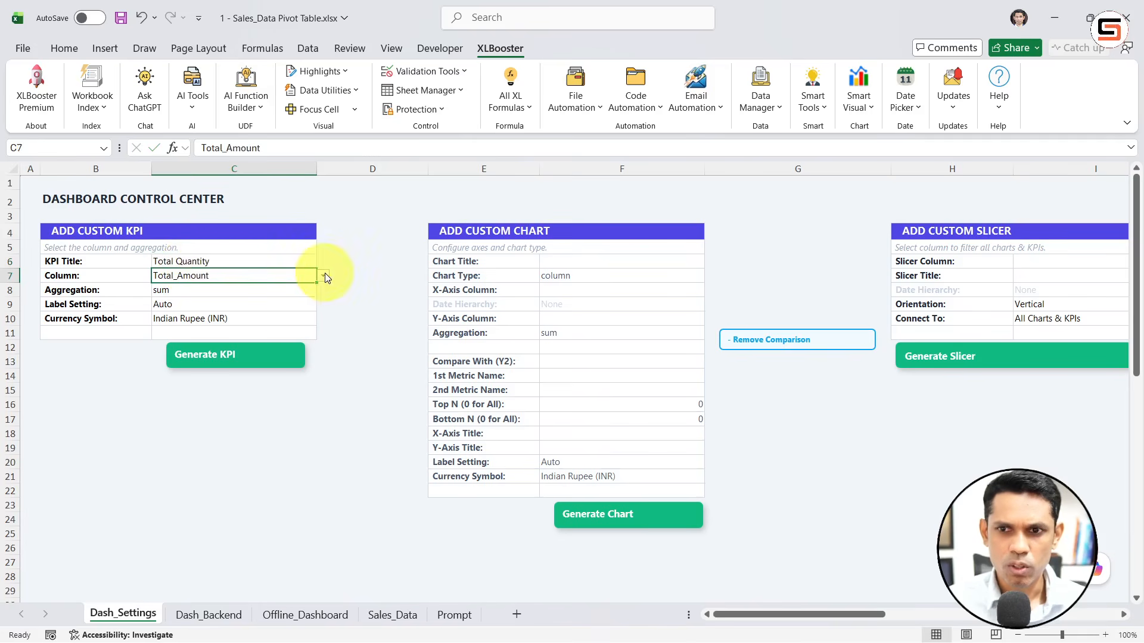
{"action": "left_click", "coordinate": [322, 275]}
{"action": "left_click", "coordinate": [208, 391]}
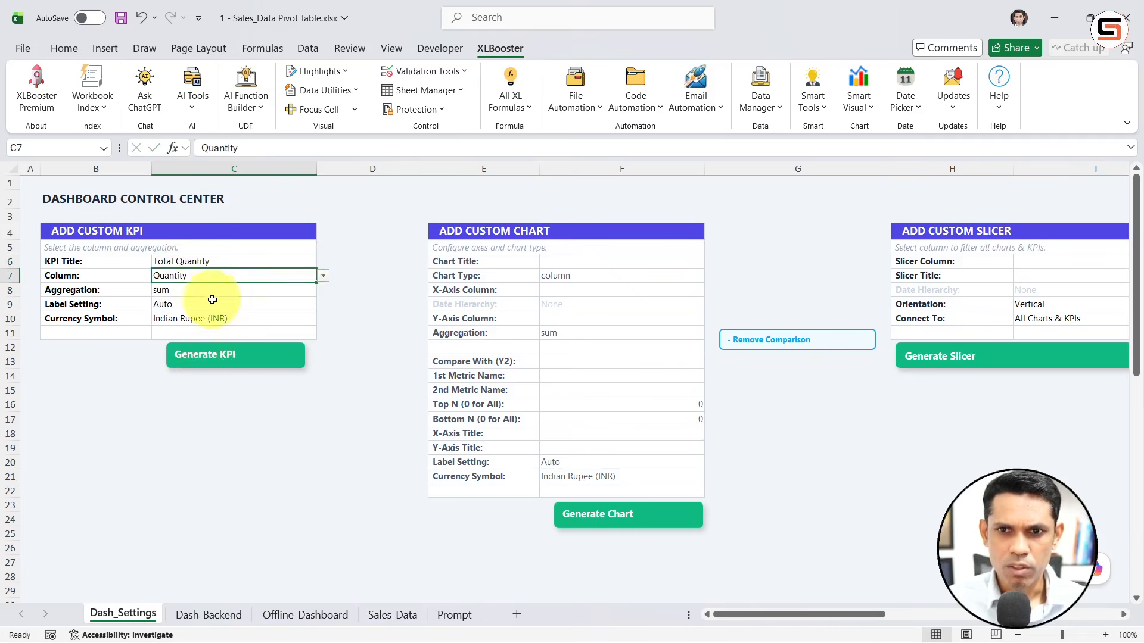
Step: Set the quantity KPI's currency symbol to None and its label setting to Actual Value
{"action": "left_click", "coordinate": [200, 291]}
{"action": "left_click", "coordinate": [210, 305]}
{"action": "left_click", "coordinate": [238, 321]}
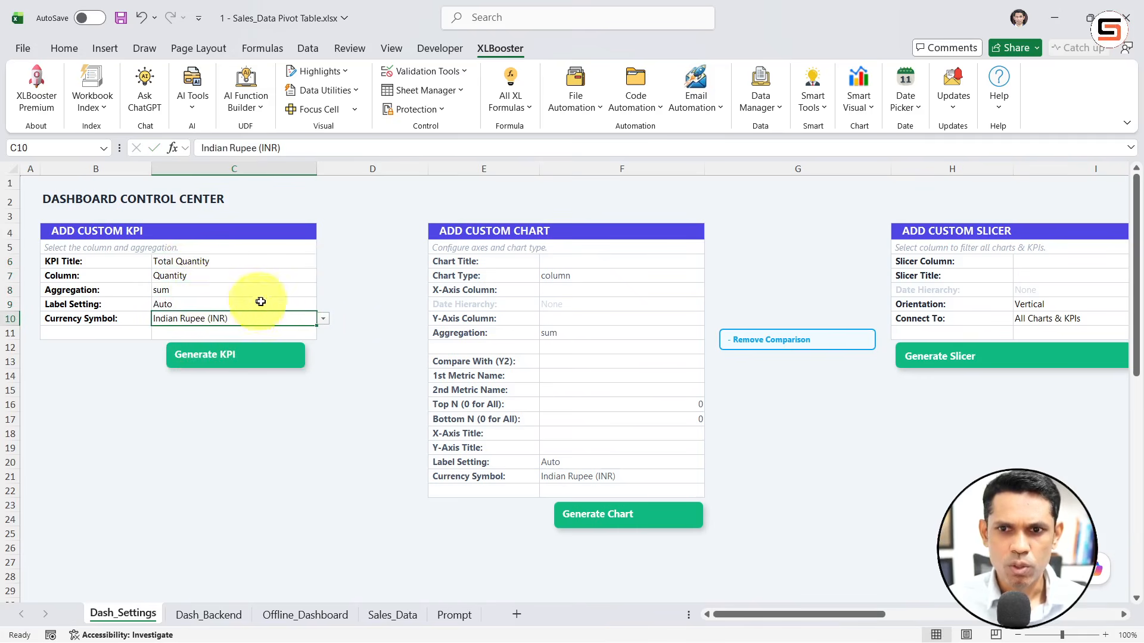
{"action": "left_click", "coordinate": [322, 319]}
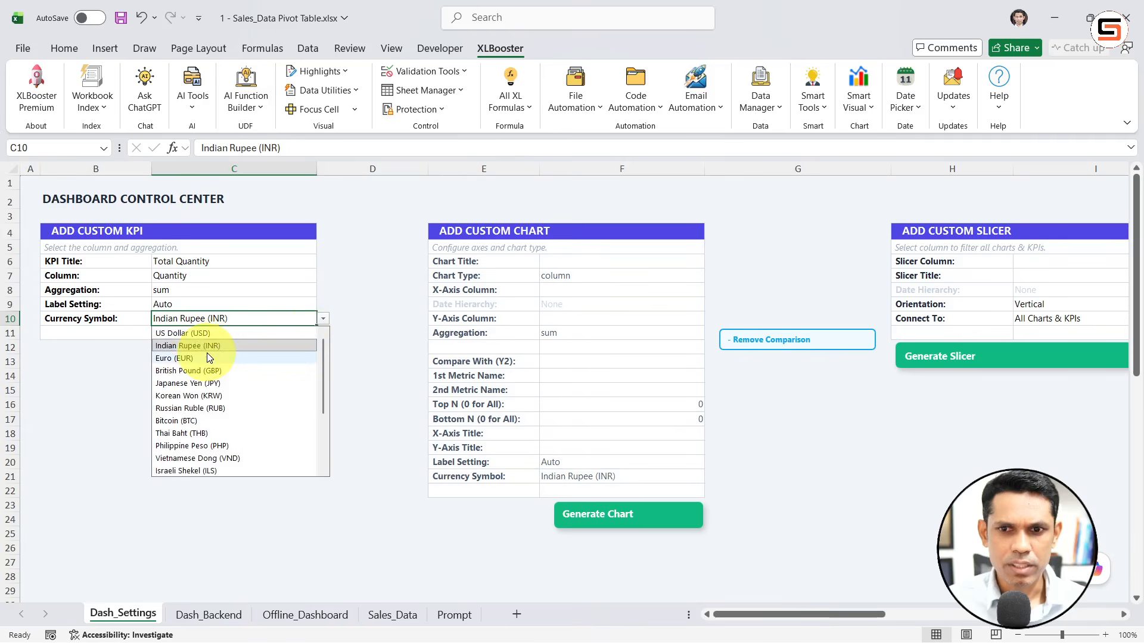
{"action": "scroll", "coordinate": [197, 417], "scroll_direction": "down", "scroll_amount": 5}
{"action": "left_click", "coordinate": [184, 469]}
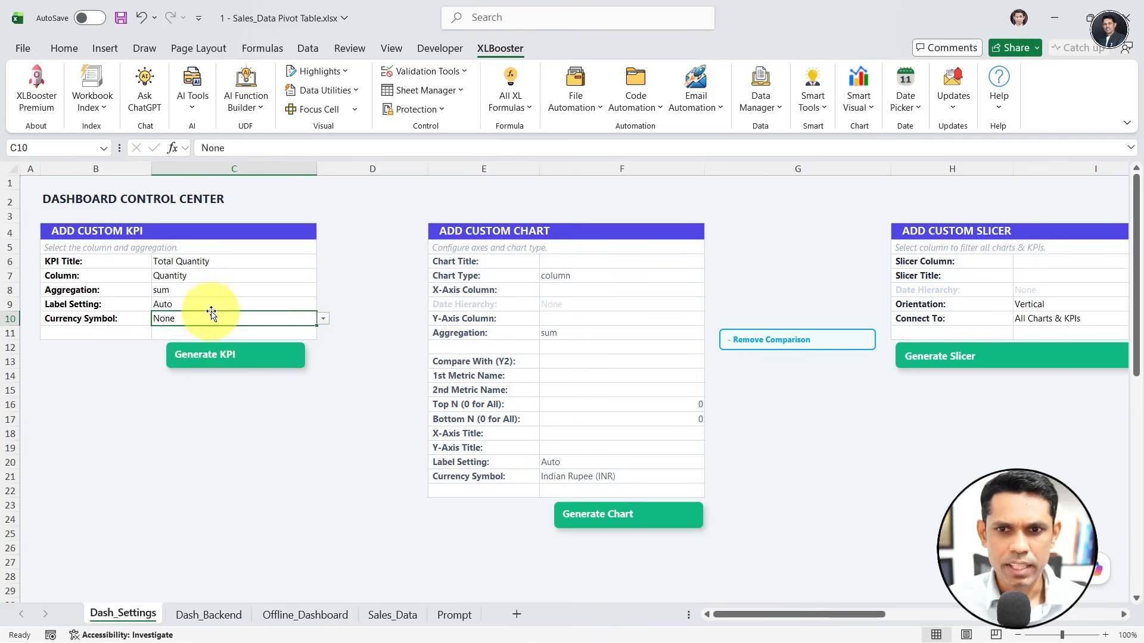
{"action": "left_click", "coordinate": [250, 304]}
{"action": "left_click", "coordinate": [323, 304]}
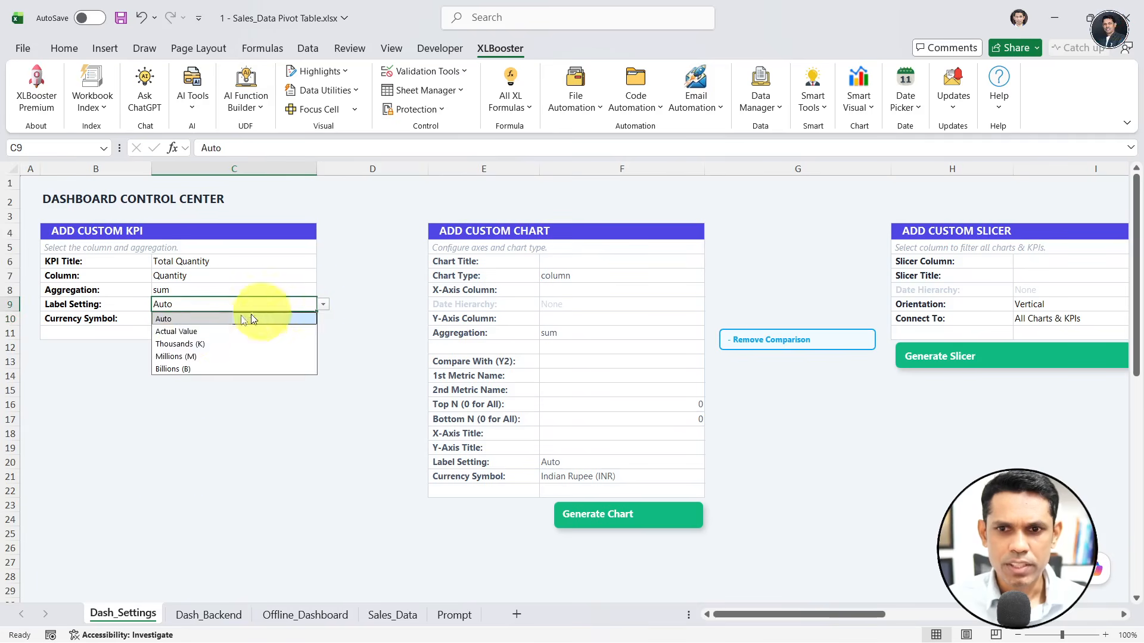
{"action": "left_click", "coordinate": [183, 331]}
Step: Generate the Total Quantity KPI, check it on the Offline_Dashboard sheet, and return to Dash_Settings
{"action": "left_click", "coordinate": [237, 353]}
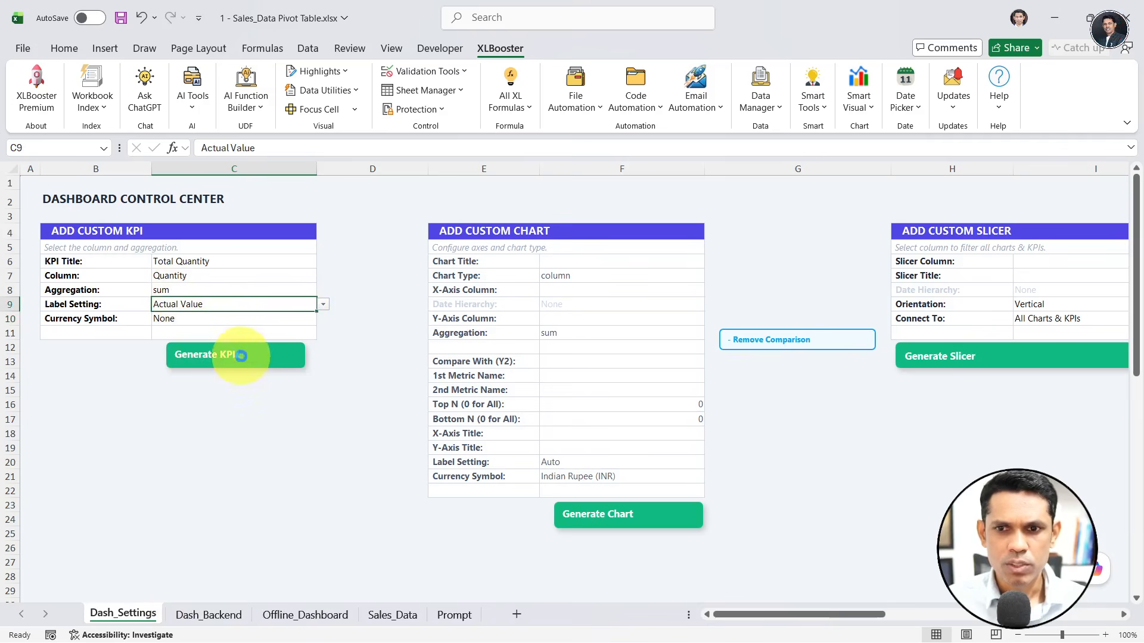
{"action": "left_click", "coordinate": [588, 385]}
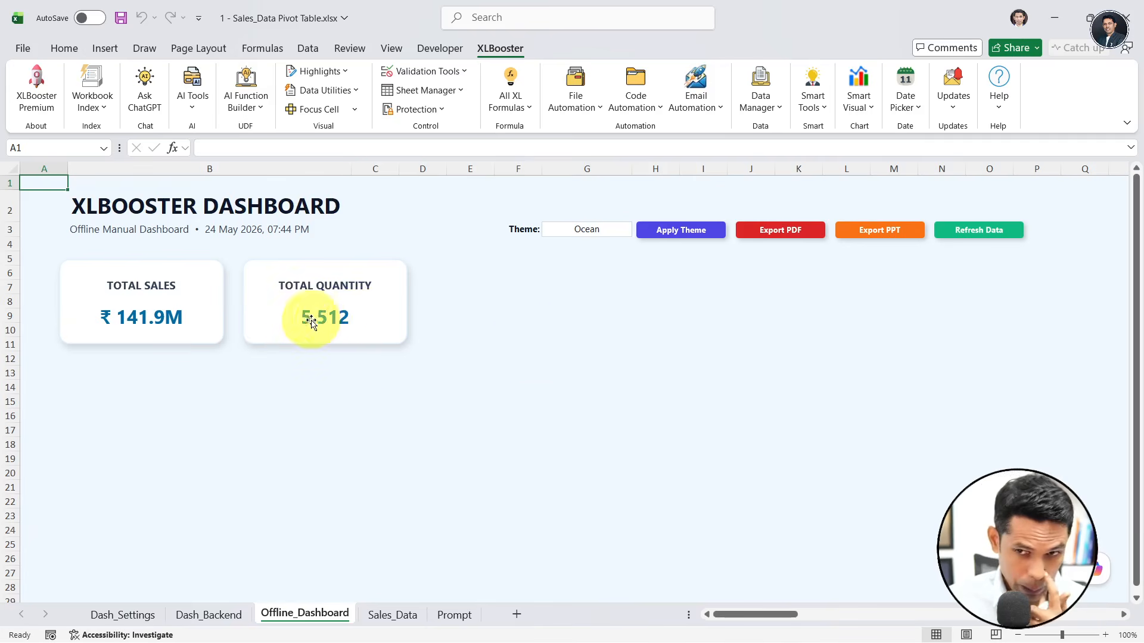
{"action": "left_click", "coordinate": [122, 621]}
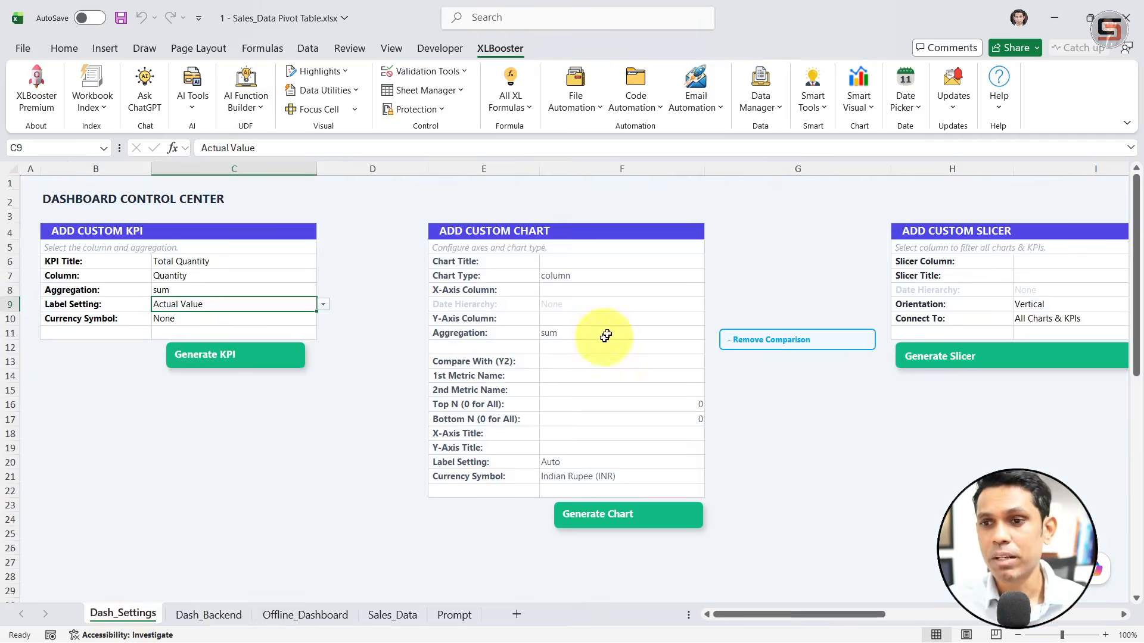
Step: Title the custom chart "Month wise Total Sales" and set its chart type to line
{"action": "left_click", "coordinate": [667, 261]}
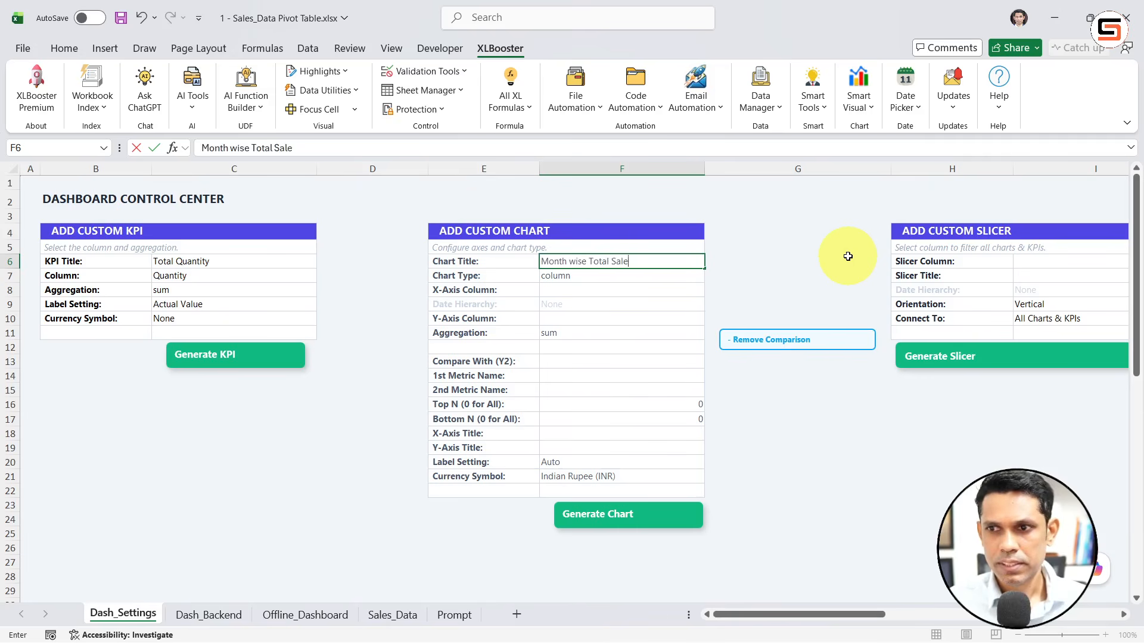
{"action": "type", "text": "s"}
{"action": "key", "text": "Return"}
{"action": "left_click", "coordinate": [711, 276]}
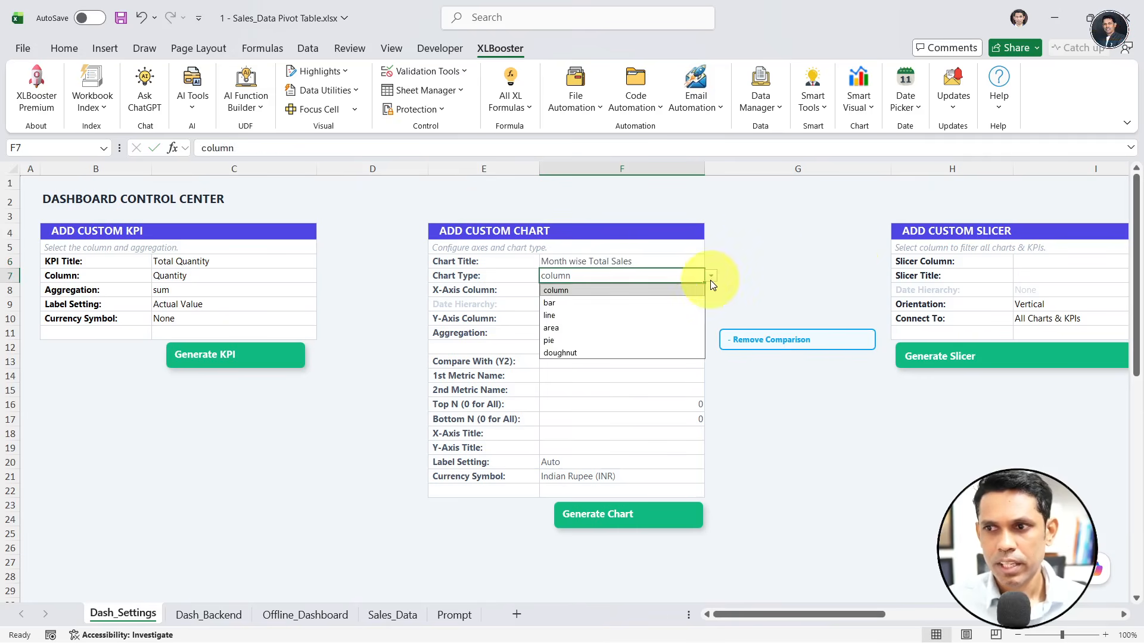
{"action": "left_click", "coordinate": [575, 292]}
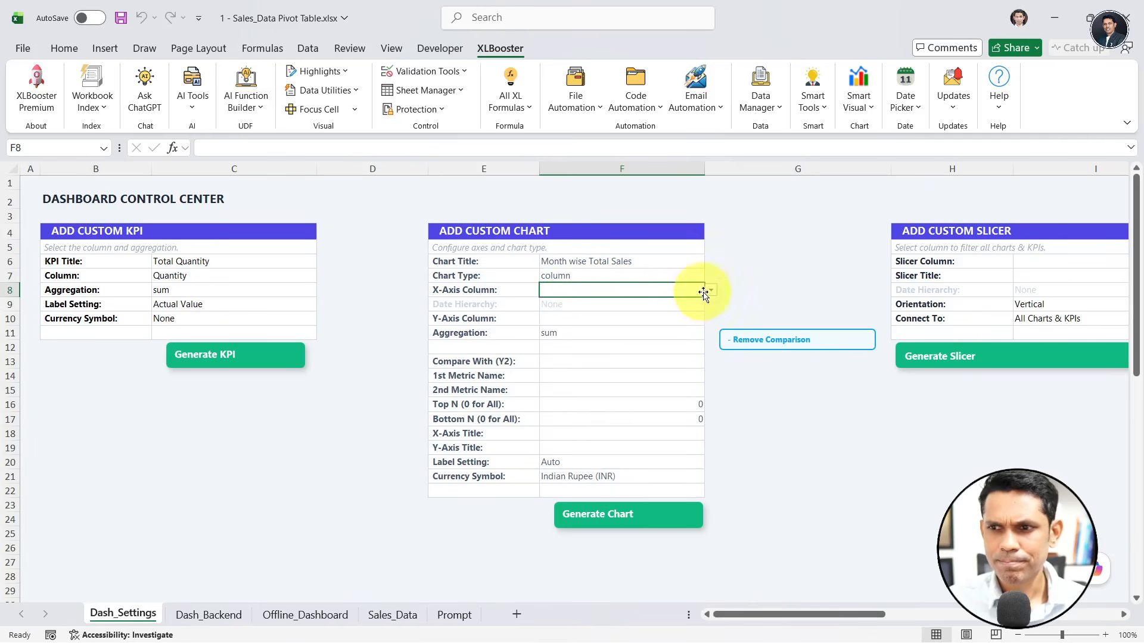
{"action": "left_click", "coordinate": [663, 276]}
{"action": "left_click", "coordinate": [711, 276]}
{"action": "left_click", "coordinate": [604, 320]}
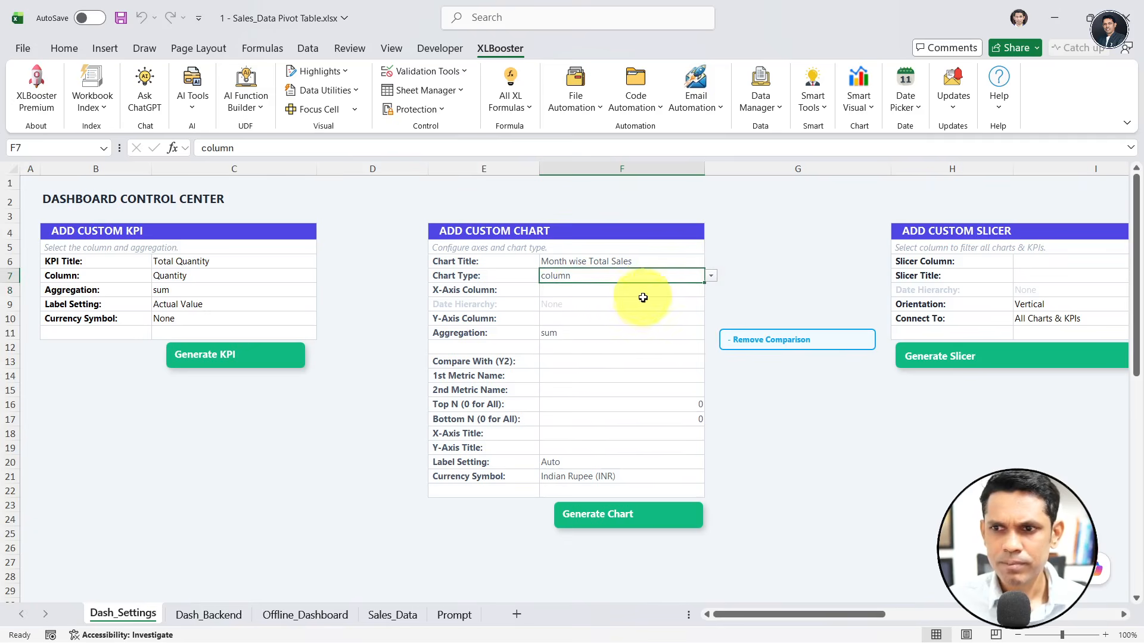
Step: Set the chart's X-axis column to Order_Date with the Month date hierarchy
{"action": "left_click", "coordinate": [710, 290]}
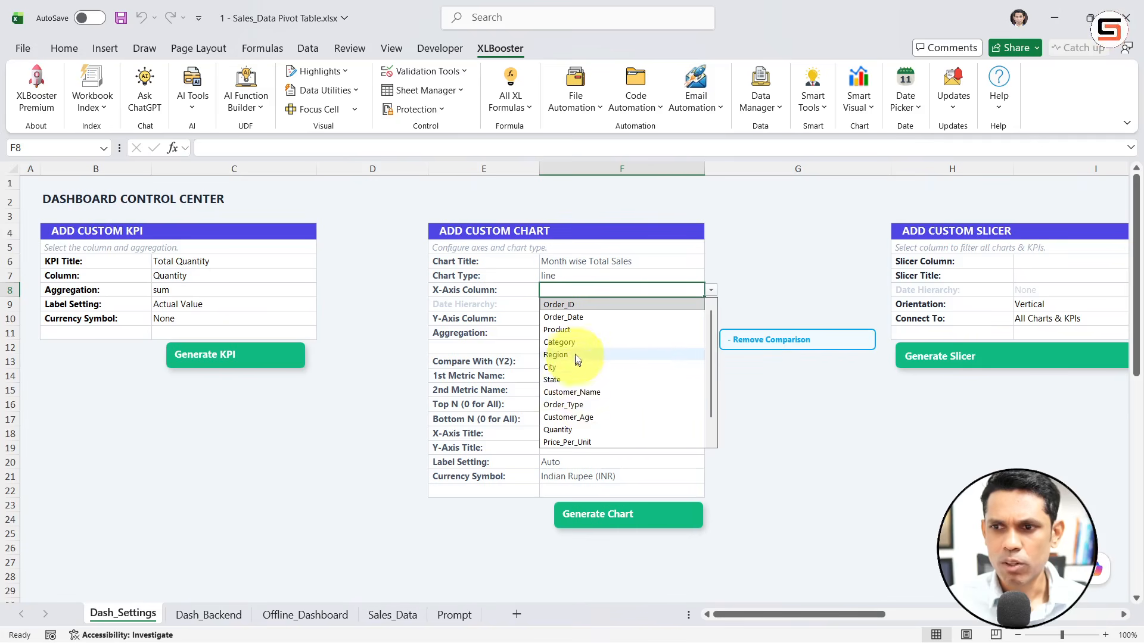
{"action": "left_click", "coordinate": [587, 318]}
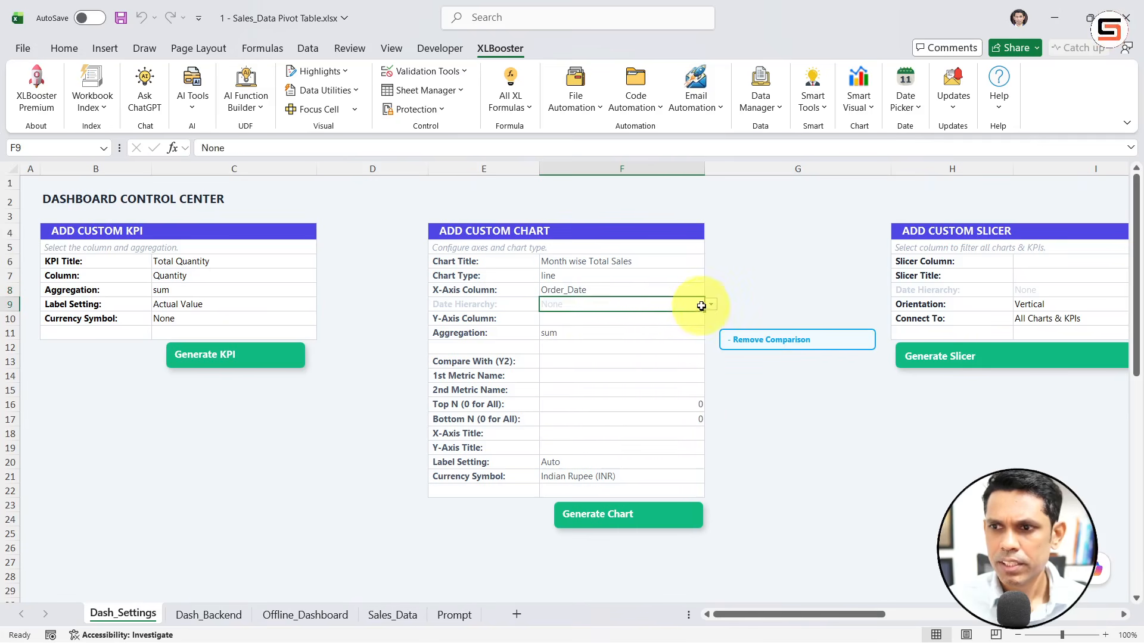
{"action": "left_click", "coordinate": [711, 304]}
{"action": "left_click", "coordinate": [574, 356]}
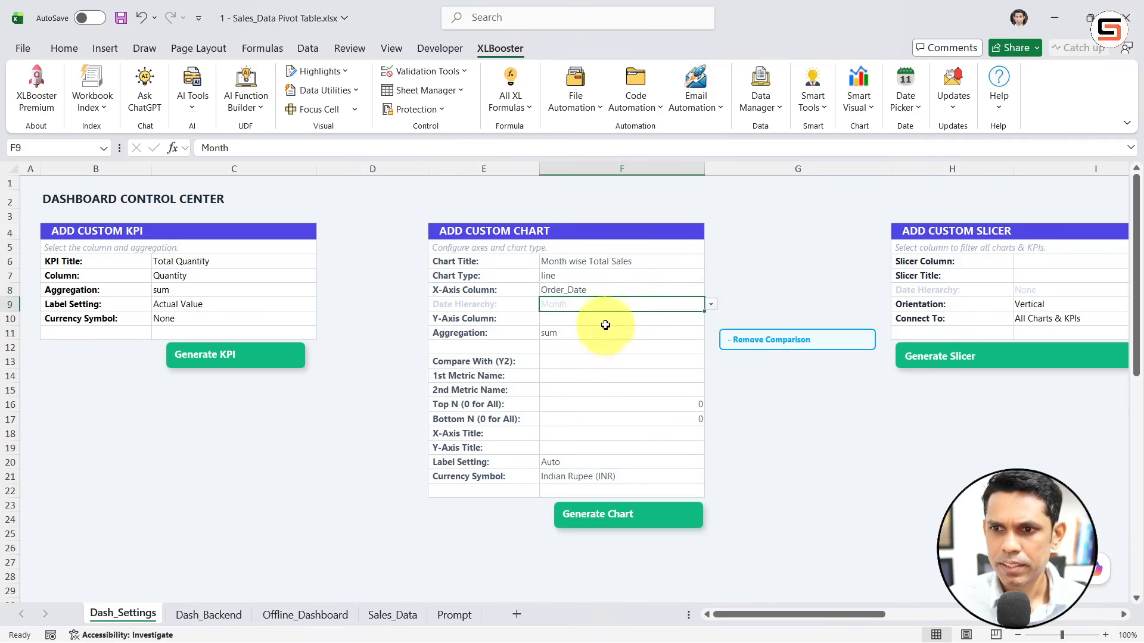
Step: Set the chart's Y-axis column to Total_Amount with sum aggregation and remove the comparison metric fields
{"action": "left_click", "coordinate": [667, 319]}
{"action": "left_click", "coordinate": [710, 319]}
{"action": "scroll", "coordinate": [584, 448], "scroll_direction": "down", "scroll_amount": 1}
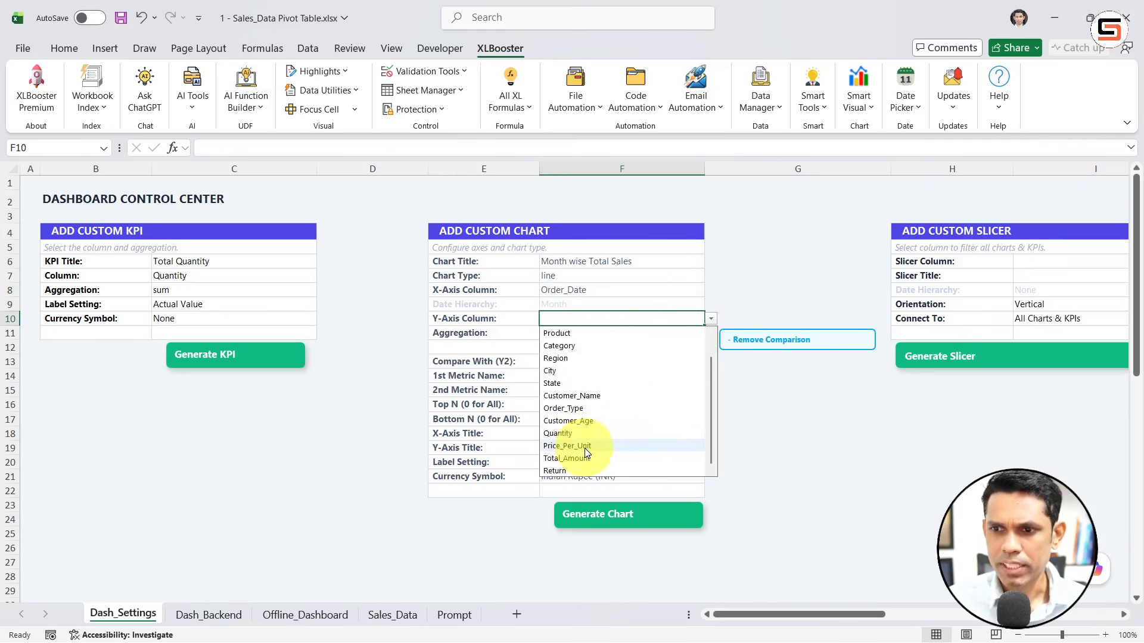
{"action": "left_click", "coordinate": [566, 458]}
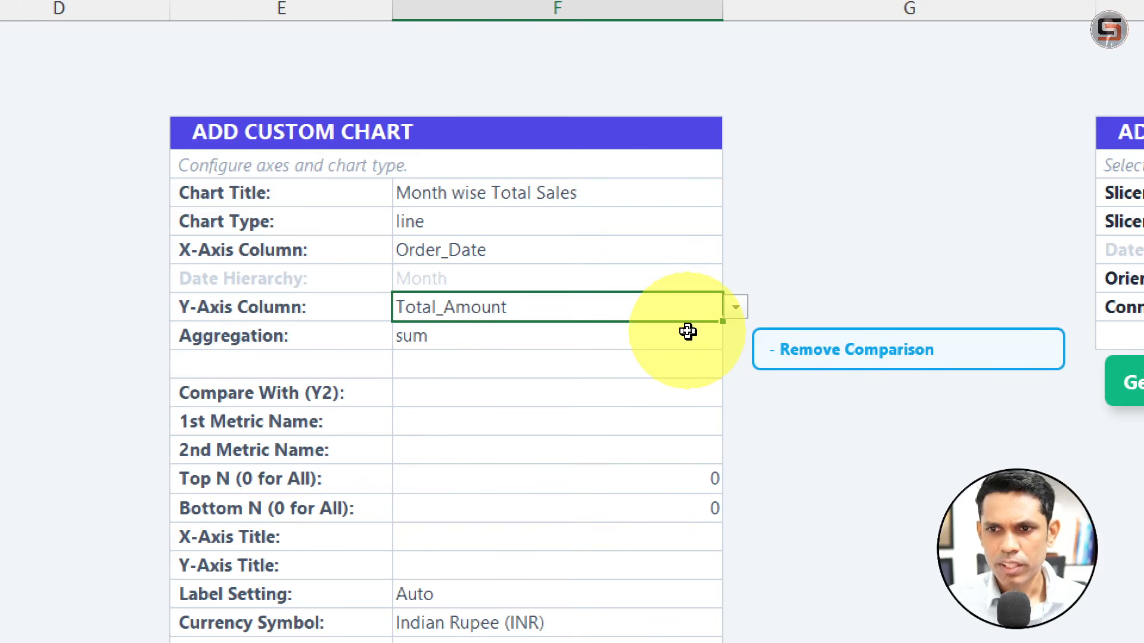
{"action": "left_click", "coordinate": [630, 340]}
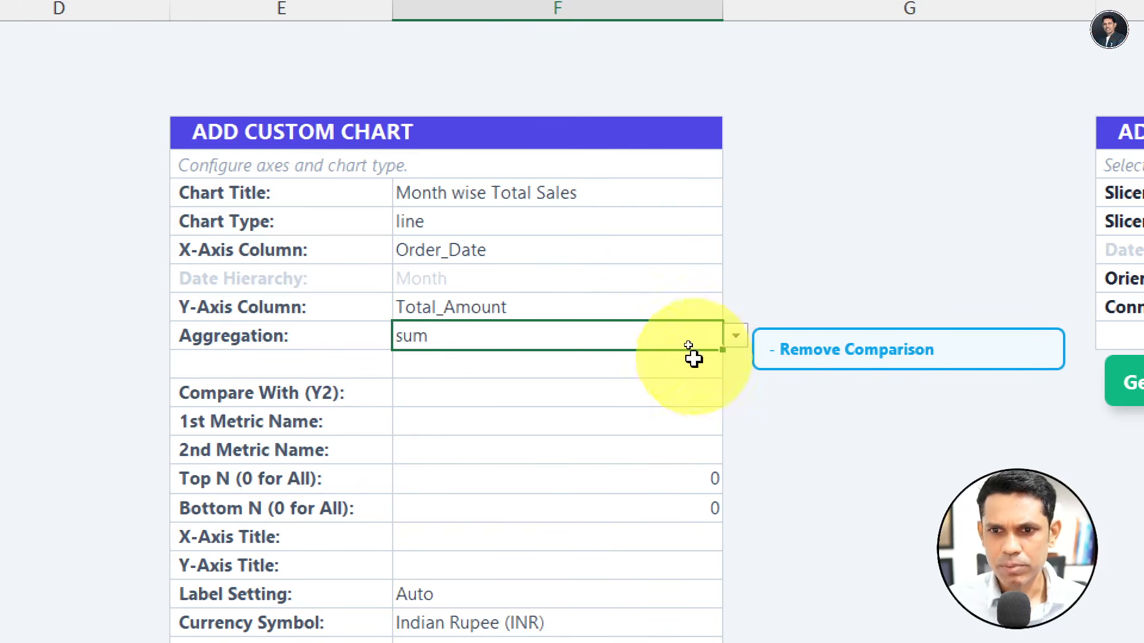
{"action": "left_click", "coordinate": [645, 388]}
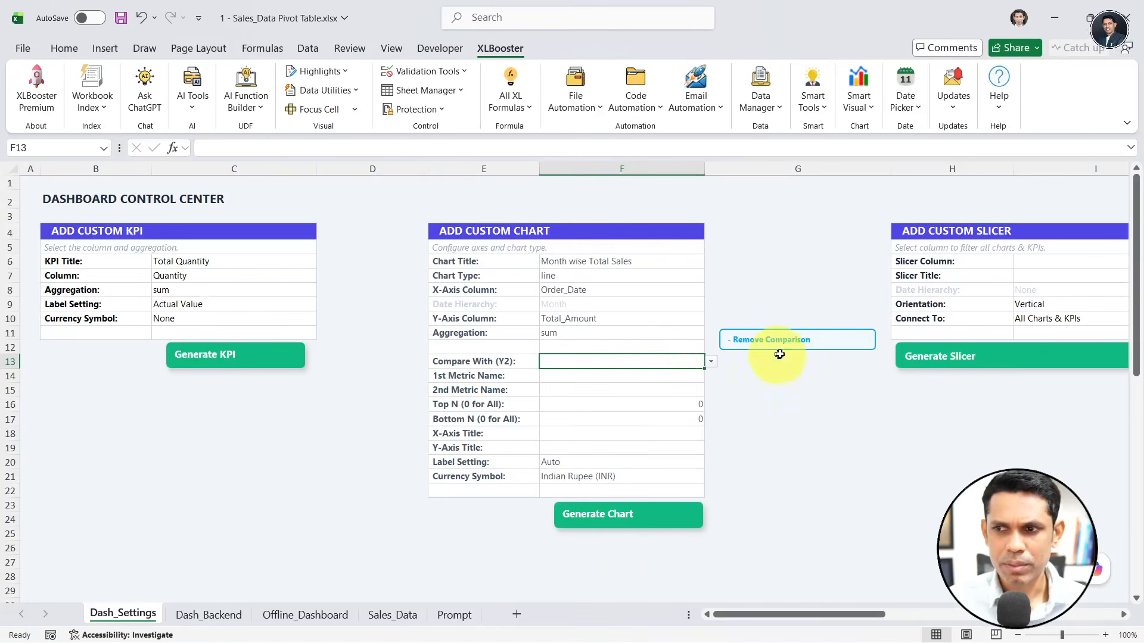
{"action": "left_click", "coordinate": [874, 351]}
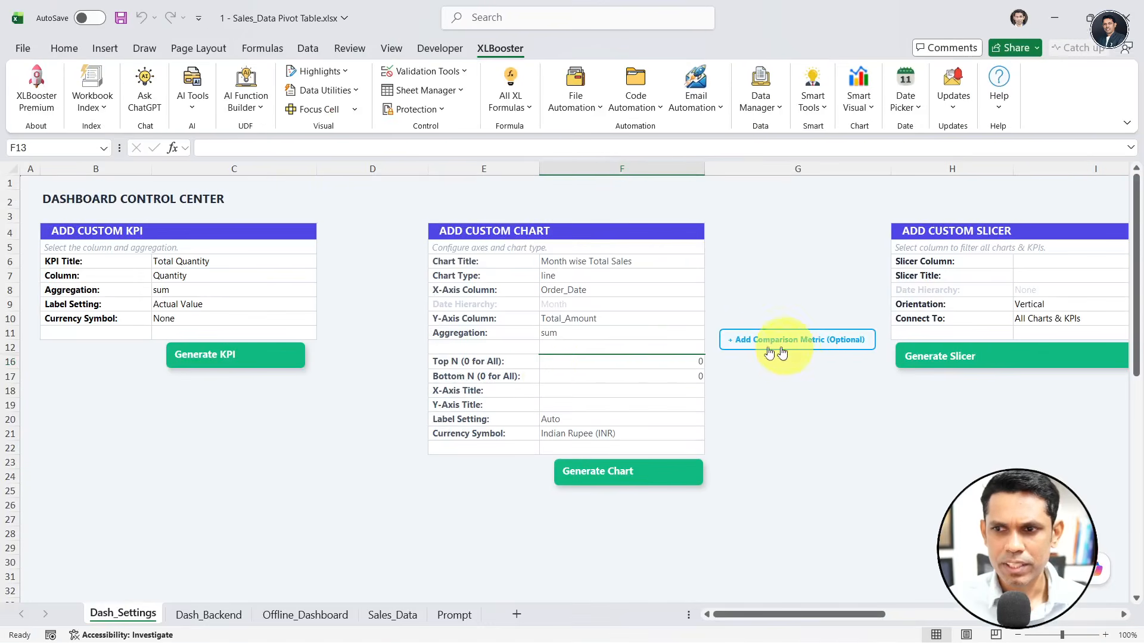
Step: Review the chart's Top N, Bottom N, axis title, label and currency symbol settings
{"action": "left_click", "coordinate": [586, 361]}
{"action": "left_click", "coordinate": [619, 376]}
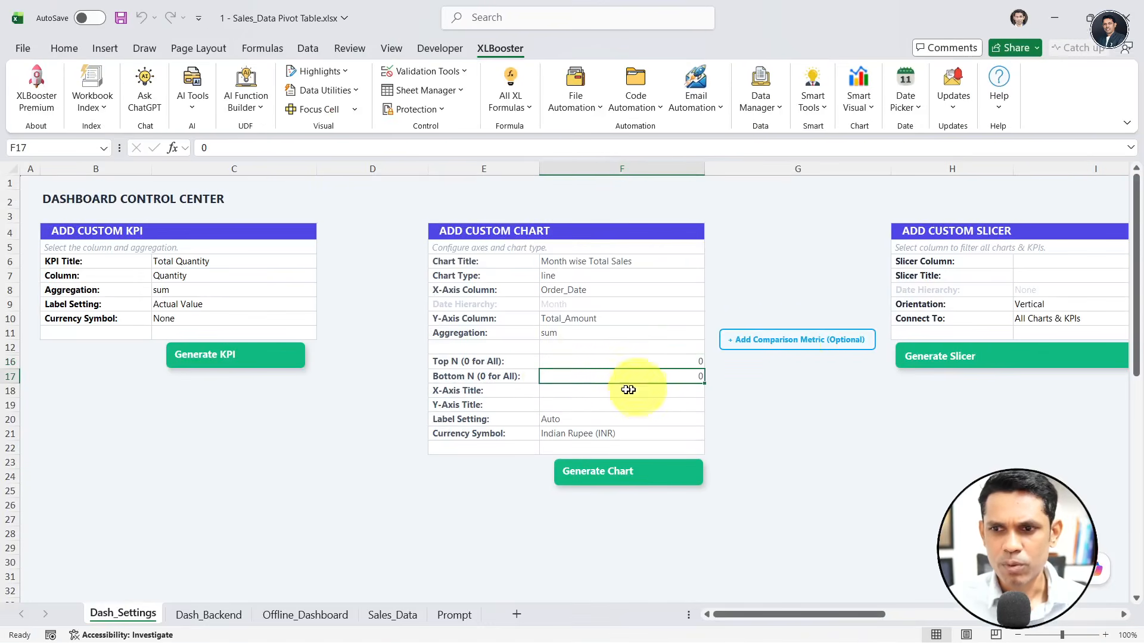
{"action": "left_click", "coordinate": [629, 389]}
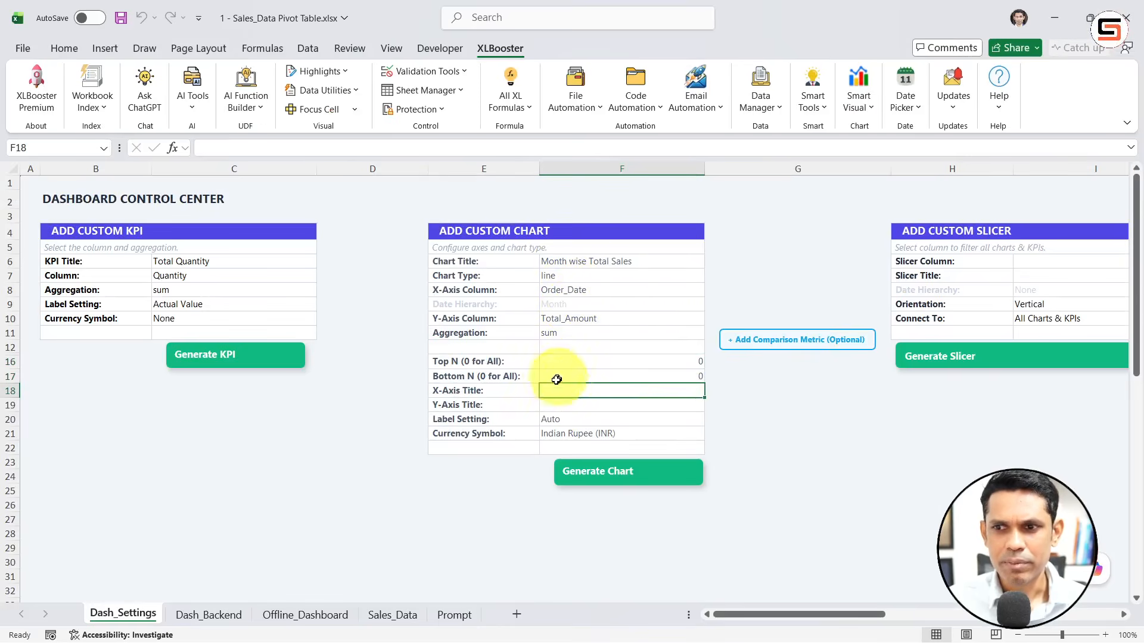
{"action": "left_click", "coordinate": [560, 403]}
{"action": "left_click", "coordinate": [577, 393]}
{"action": "left_click", "coordinate": [576, 402]}
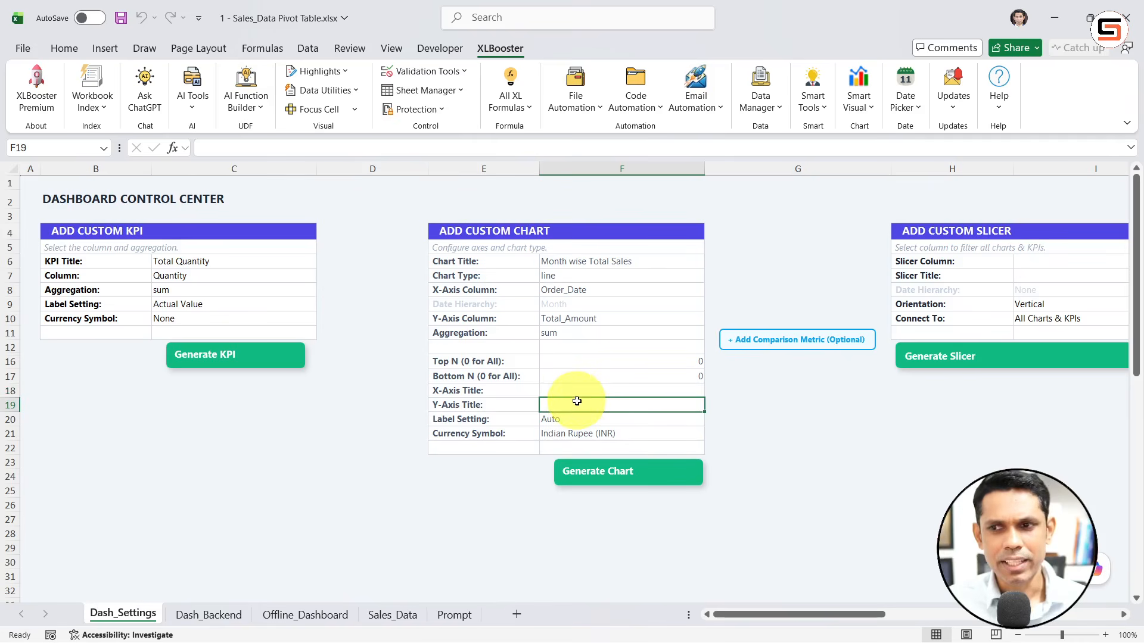
{"action": "left_click", "coordinate": [657, 379]}
{"action": "key", "text": "Return"}
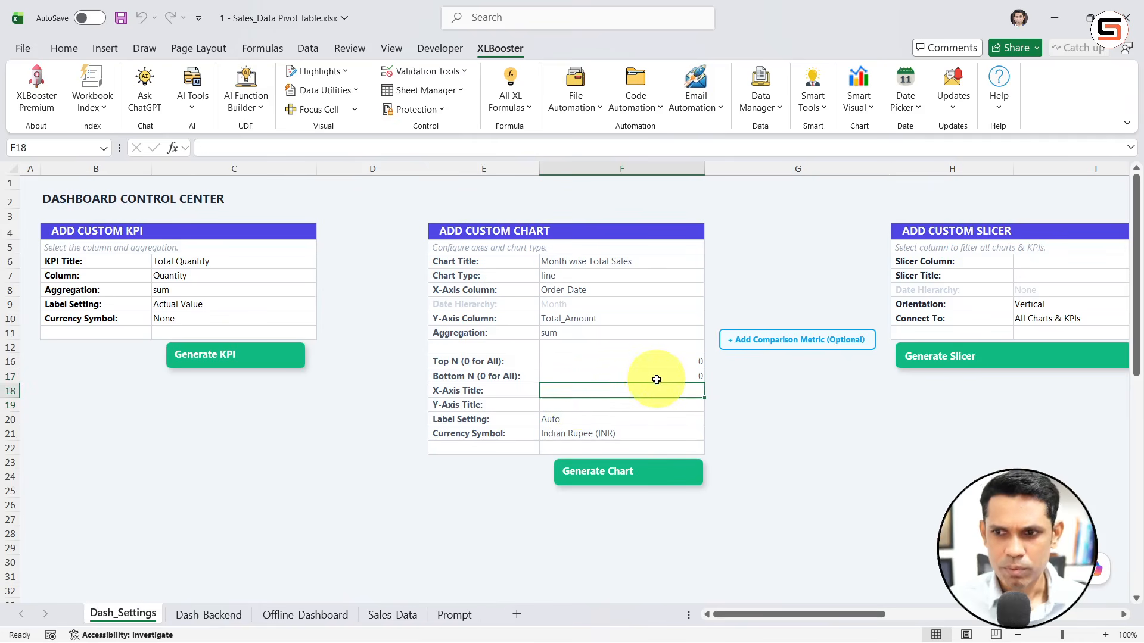
{"action": "key", "text": "Return"}
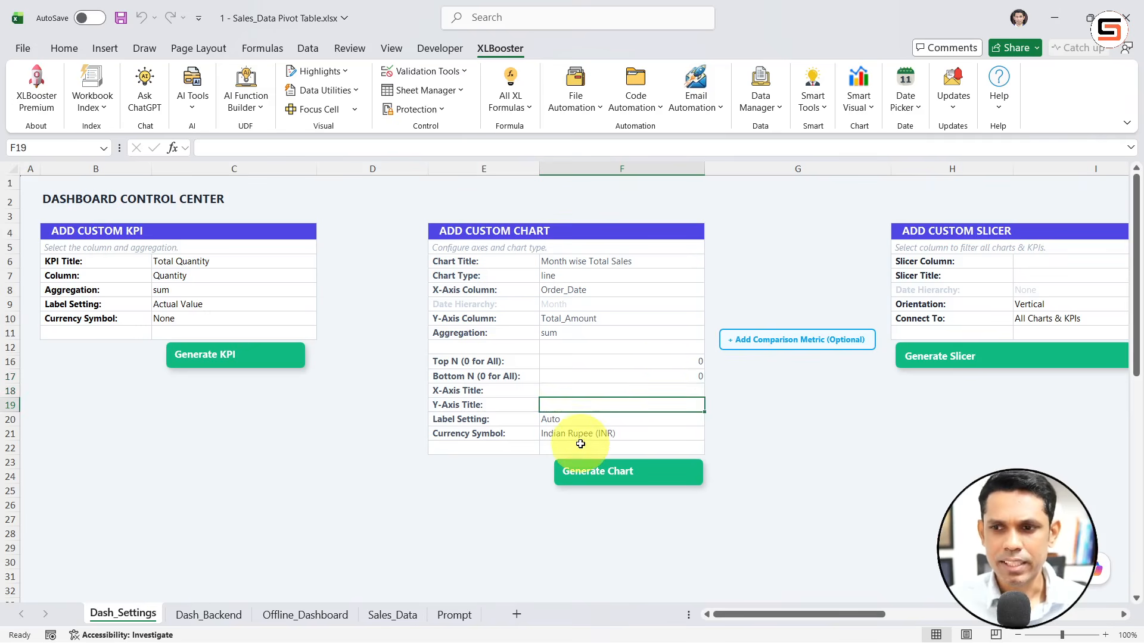
{"action": "left_click", "coordinate": [595, 421]}
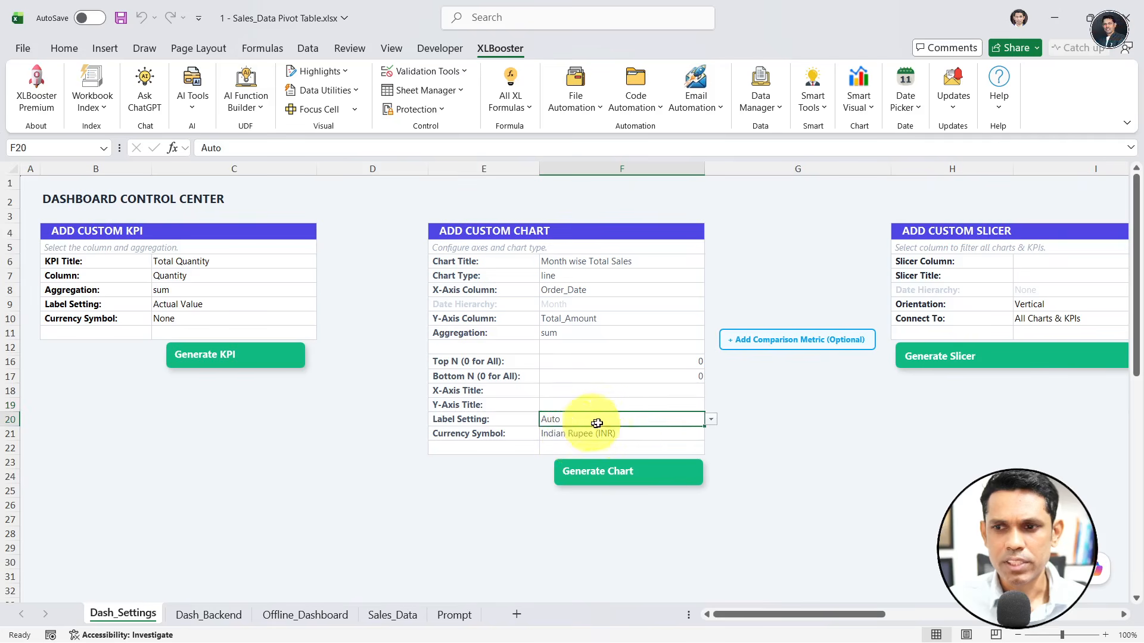
{"action": "left_click", "coordinate": [610, 433]}
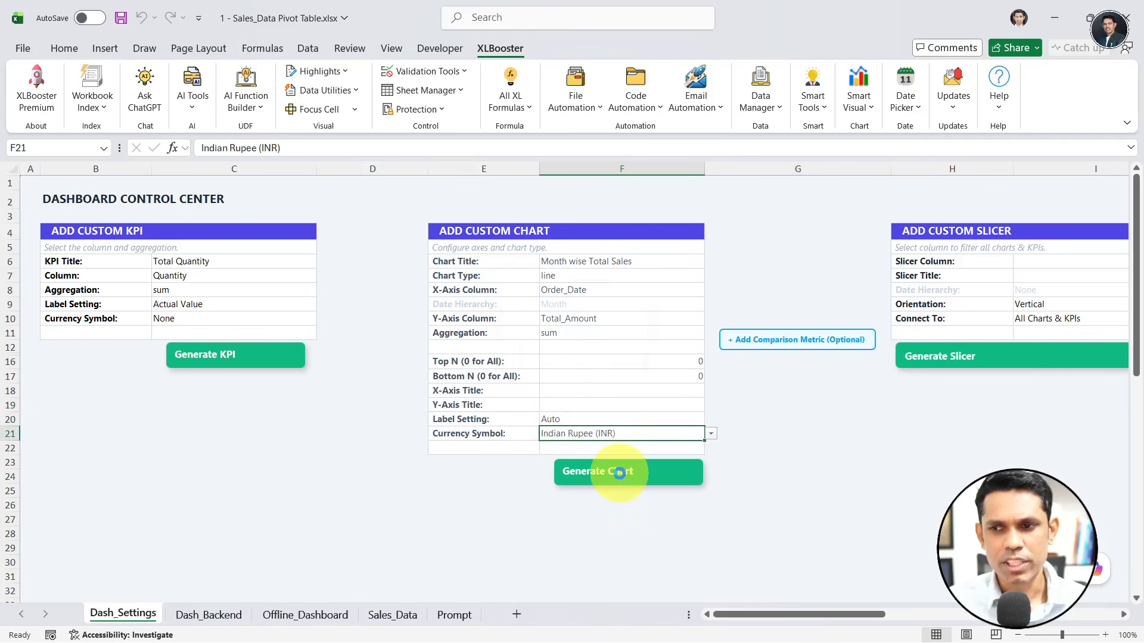
Step: Generate the month wise sales chart, check it on the Offline_Dashboard sheet, and return to Dash_Settings
{"action": "left_click", "coordinate": [620, 472]}
{"action": "left_click", "coordinate": [620, 388]}
{"action": "scroll", "coordinate": [435, 472], "scroll_direction": "down", "scroll_amount": 2}
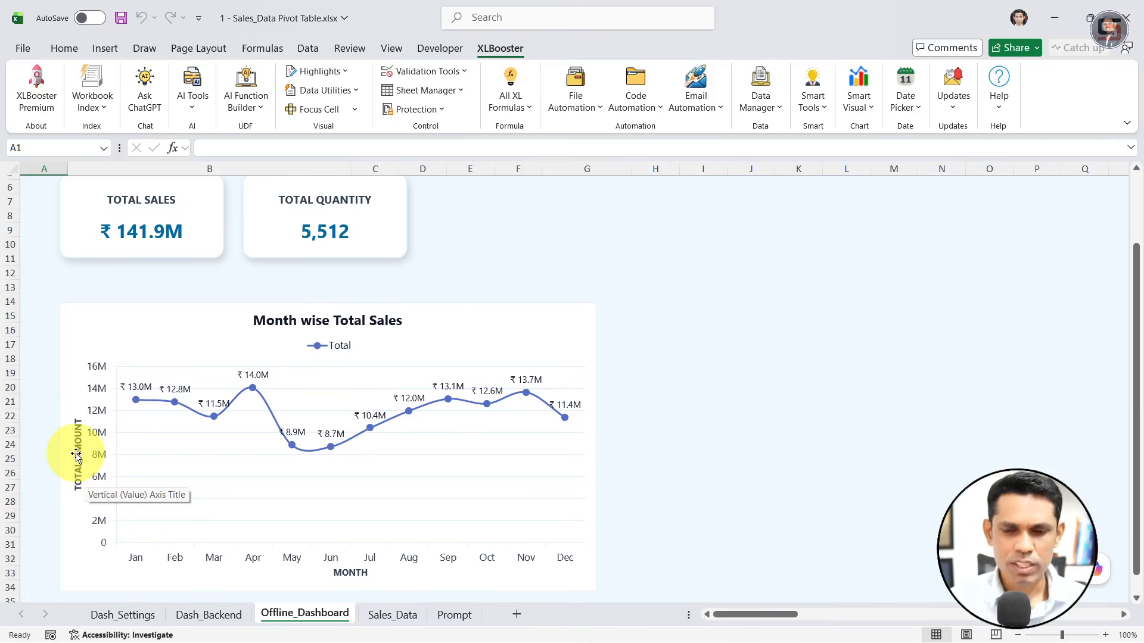
{"action": "scroll", "coordinate": [477, 416], "scroll_direction": "up", "scroll_amount": 2}
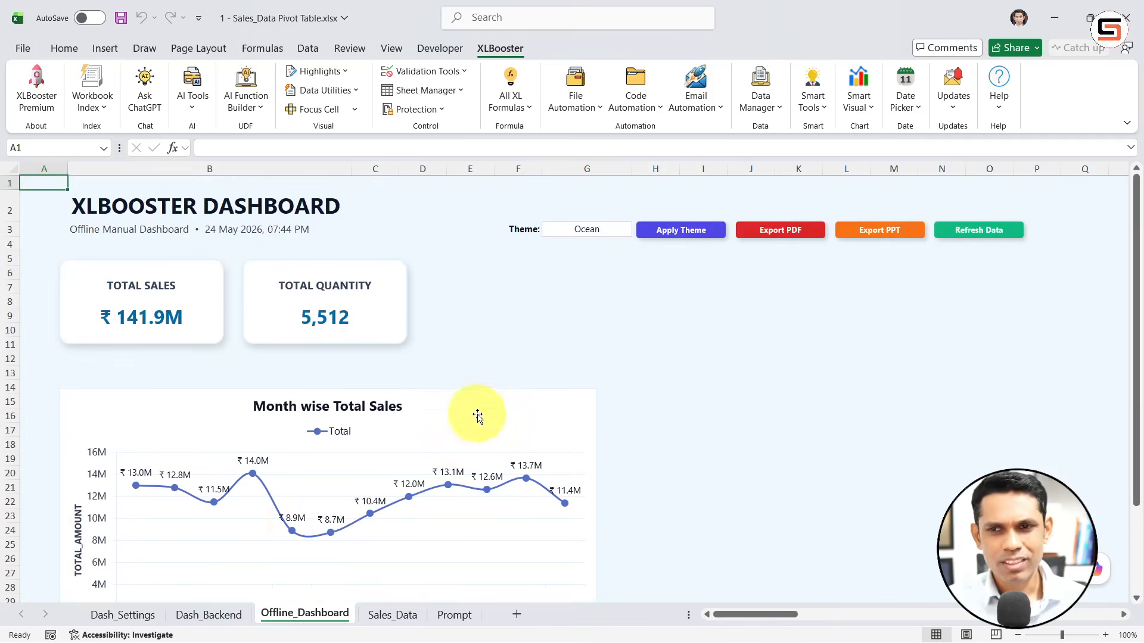
{"action": "left_click", "coordinate": [124, 615]}
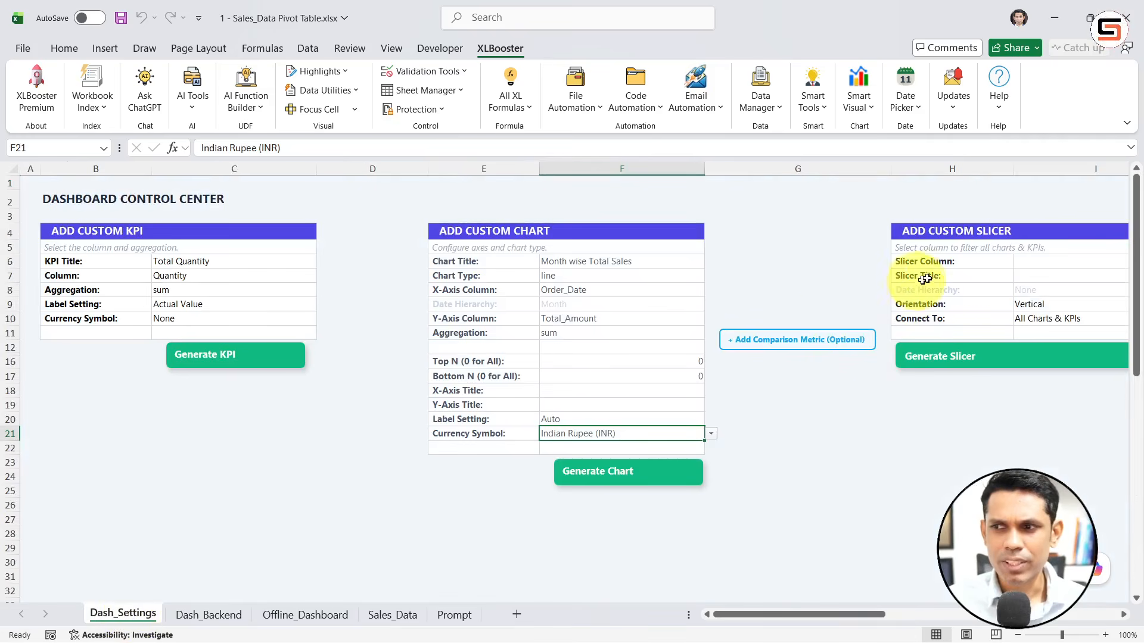
{"action": "left_click", "coordinate": [1039, 261]}
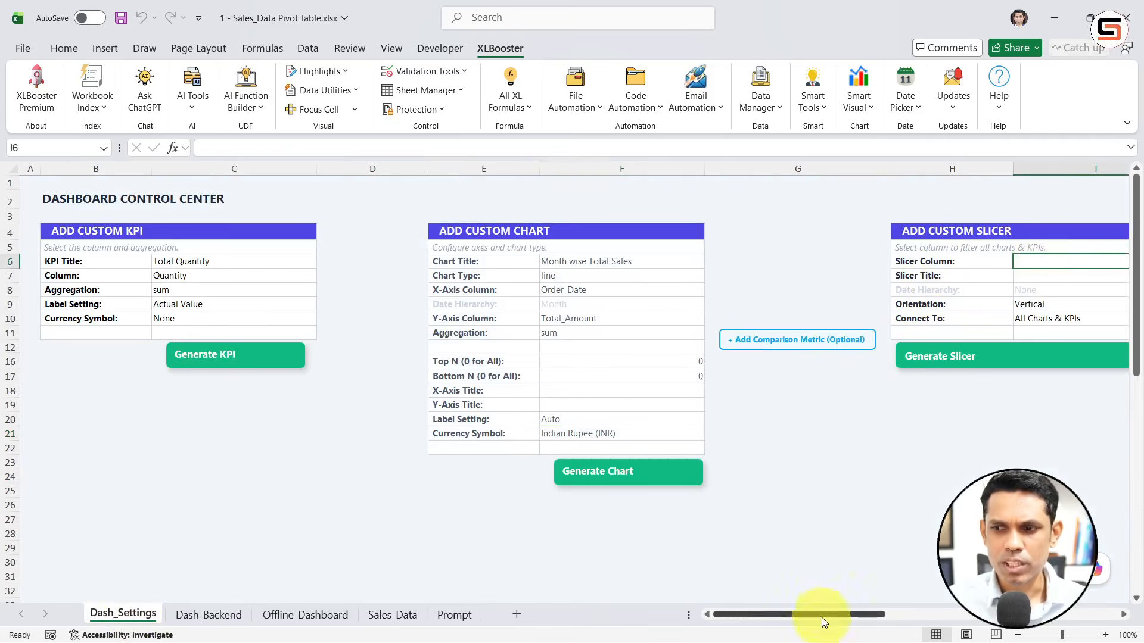
{"action": "left_click_drag", "start_coordinate": [821, 617], "coordinate": [963, 614]}
{"action": "left_click", "coordinate": [718, 258]}
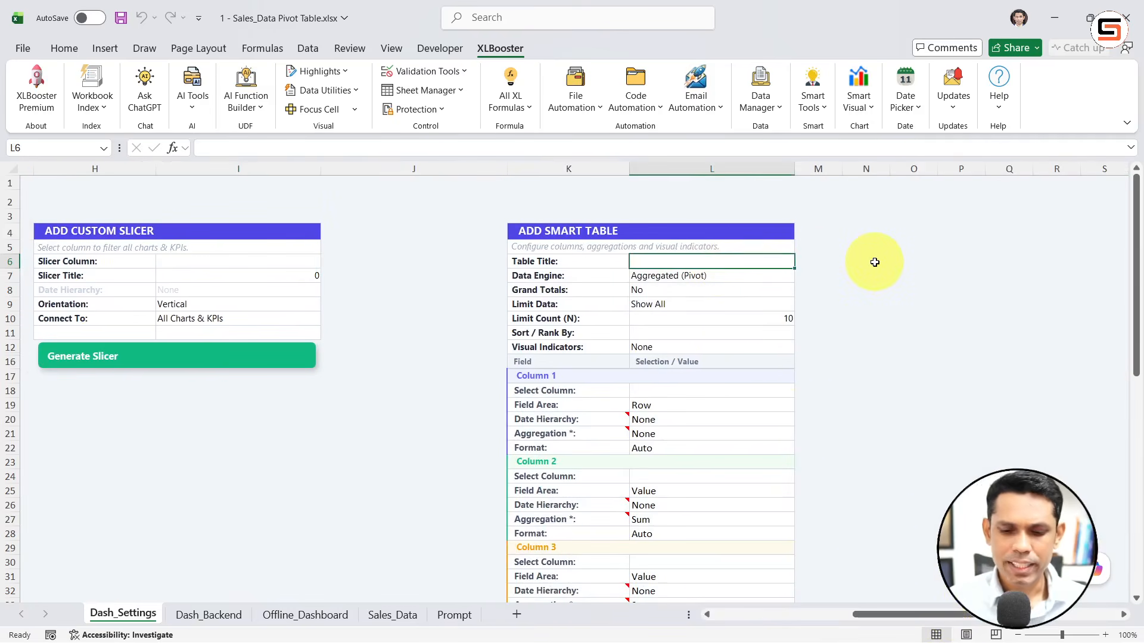
{"action": "type", "text": "Tota"}
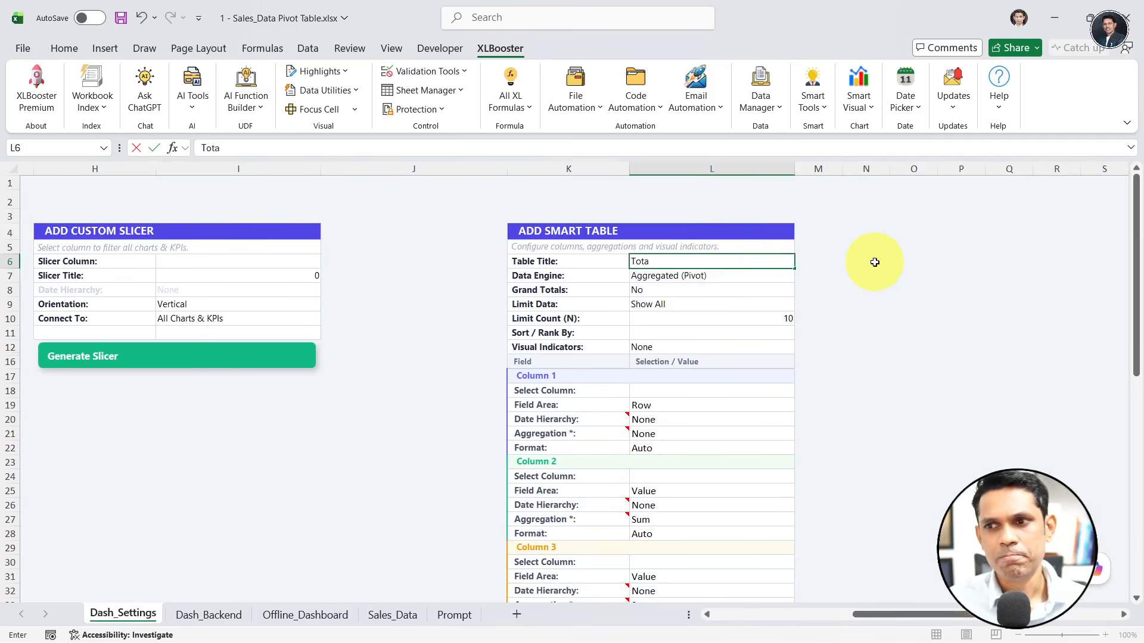
{"action": "type", "text": "l Sales "}
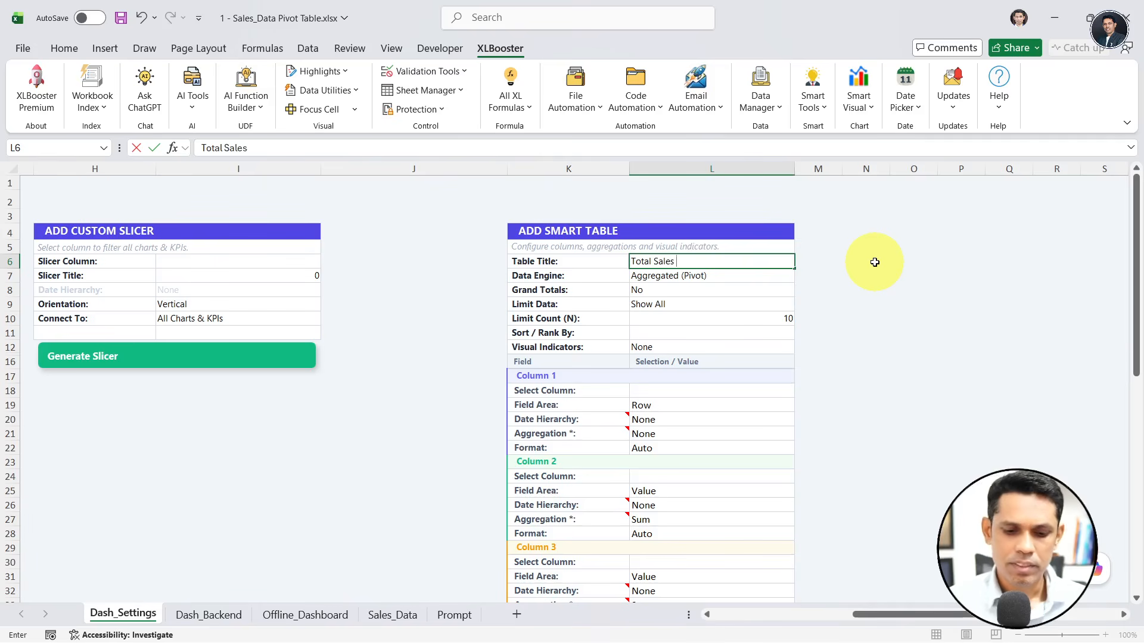
{"action": "type", "text": "&"}
{"action": "key", "text": "BackSpace"}
{"action": "key", "text": "BackSpace"}
{"action": "key", "text": "BackSpace"}
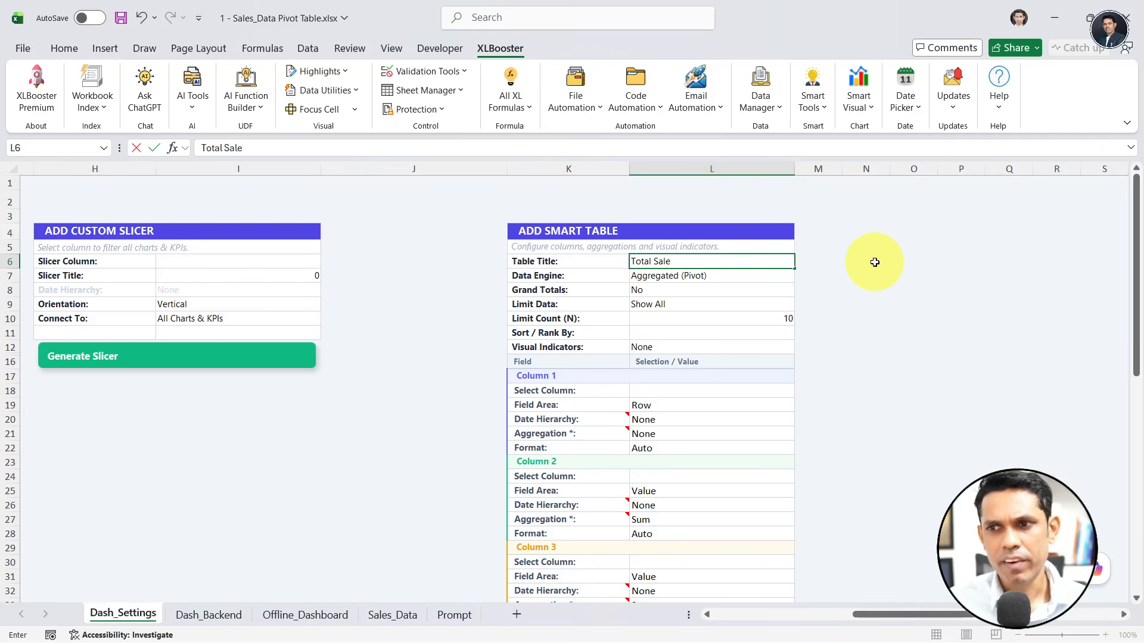
{"action": "key", "text": "Escape"}
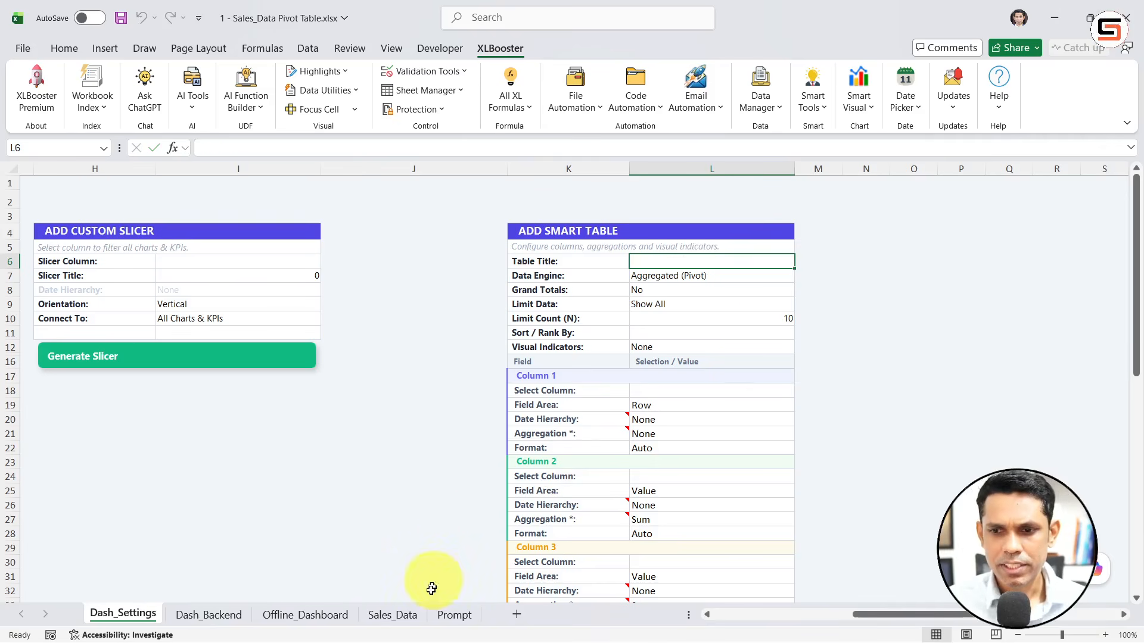
Step: Check the city values on the Sales_Data sheet and return to Dash_Settings
{"action": "left_click", "coordinate": [393, 614]}
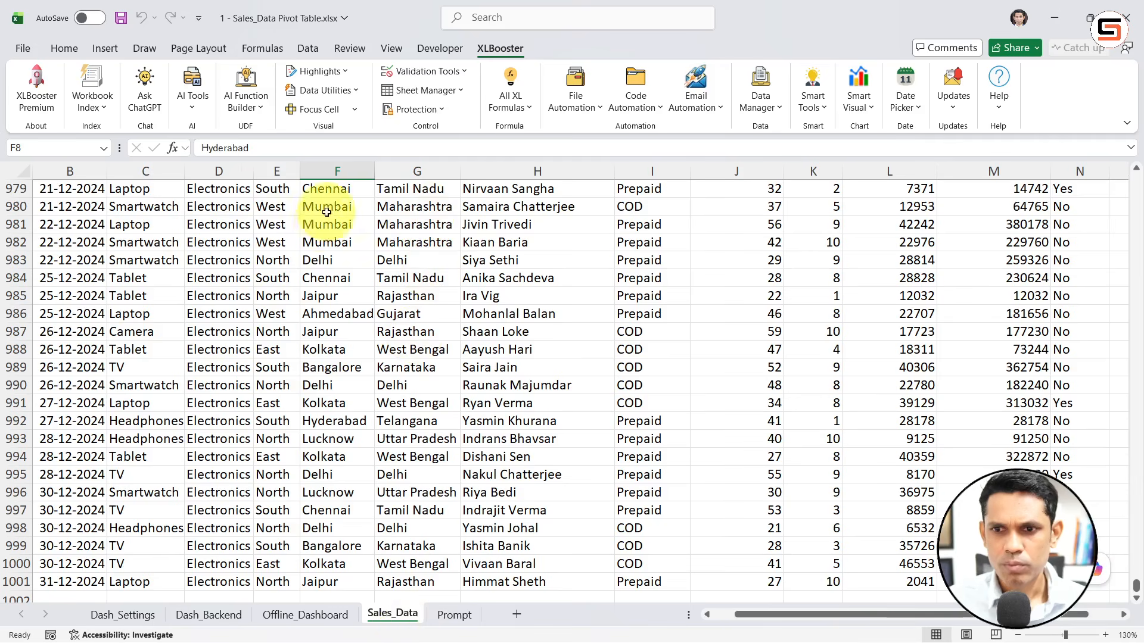
{"action": "left_click_drag", "start_coordinate": [324, 224], "coordinate": [322, 498]}
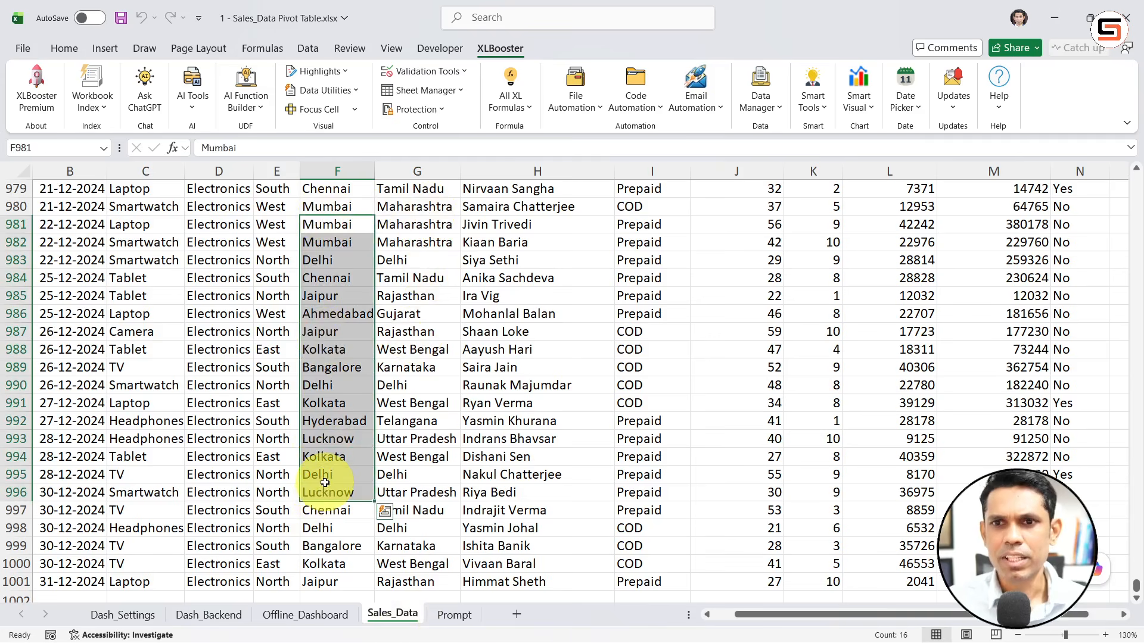
{"action": "left_click", "coordinate": [123, 614]}
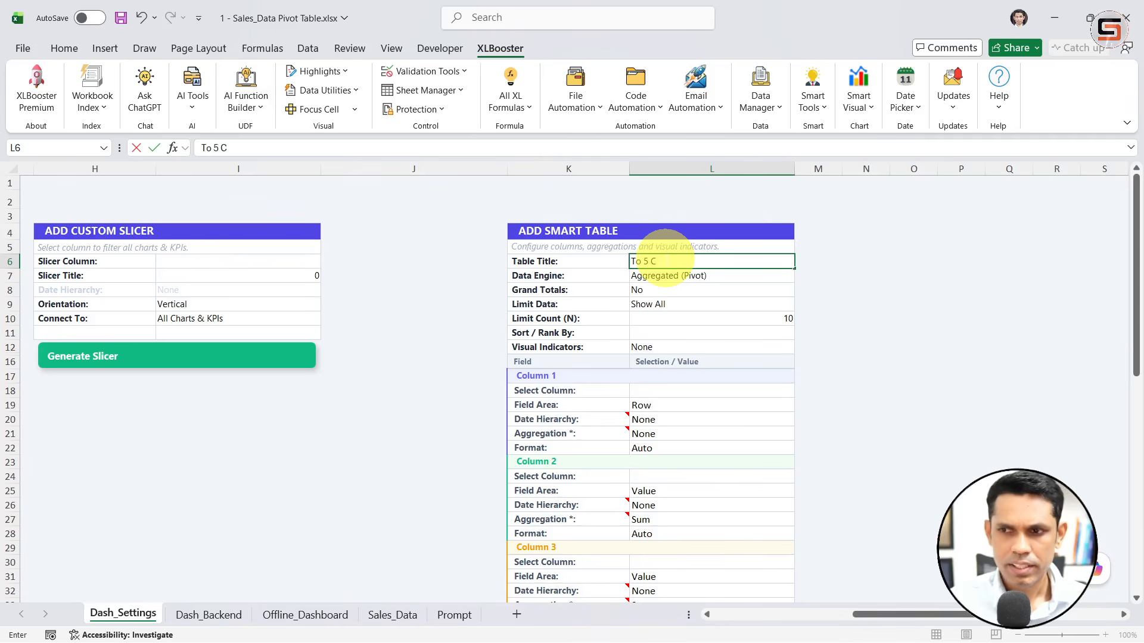
Step: Title the smart table "Top 5 Cities by Sales"
{"action": "key", "text": "BackSpace"}
{"action": "key", "text": "BackSpace"}
{"action": "key", "text": "BackSpace"}
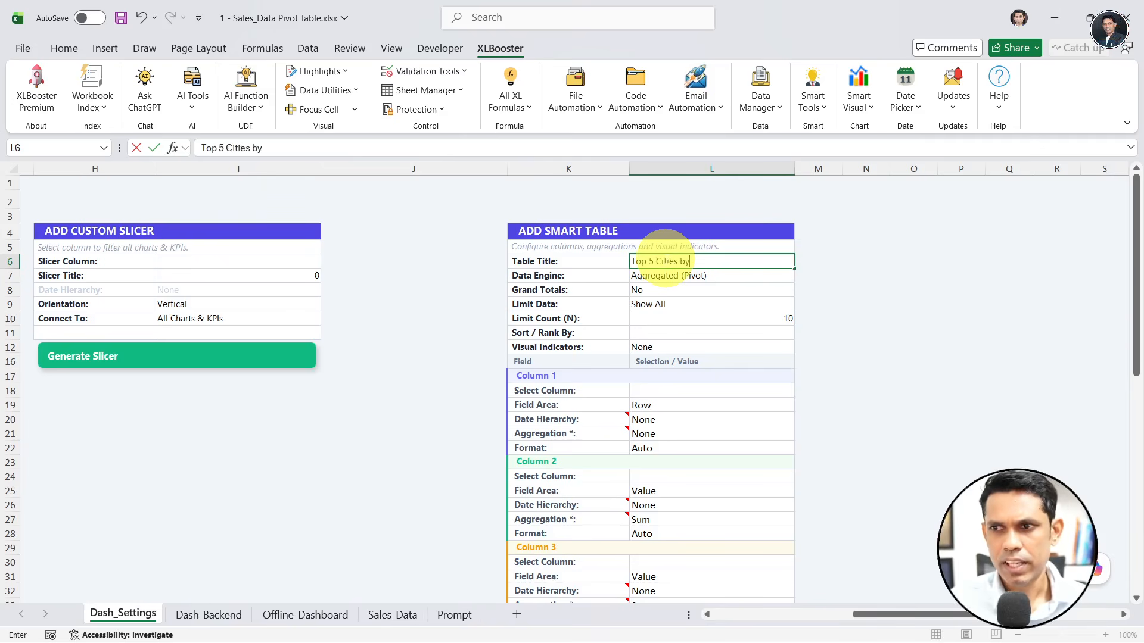
{"action": "key", "text": "Return"}
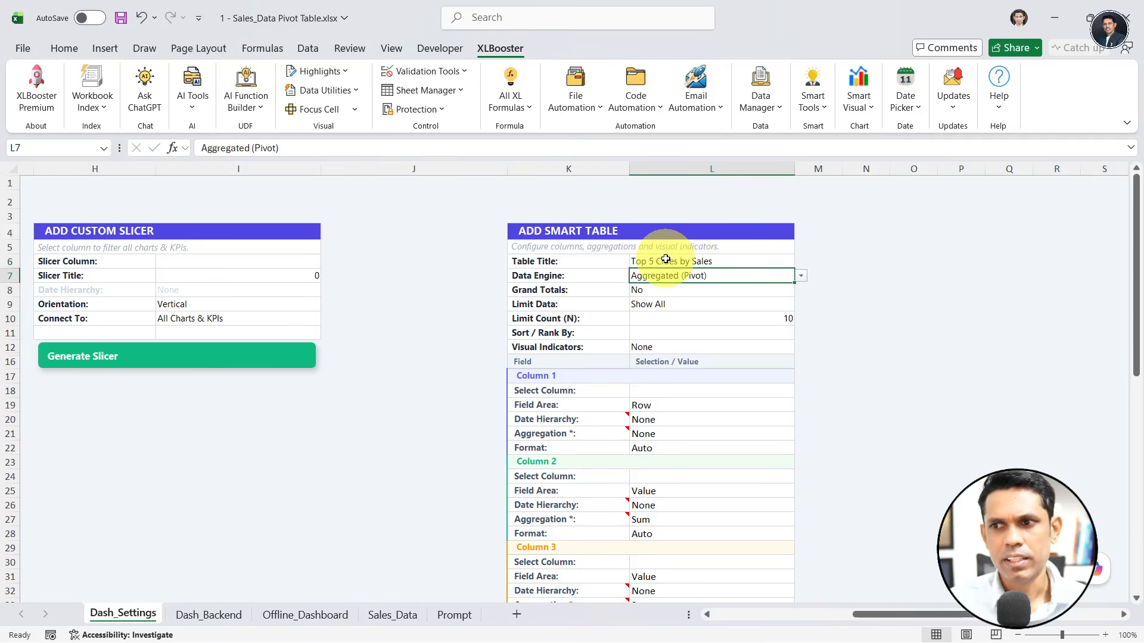
Step: Set the smart table's data engine to Aggregated (Pivot) and keep its grand totals at No
{"action": "left_click", "coordinate": [802, 276]}
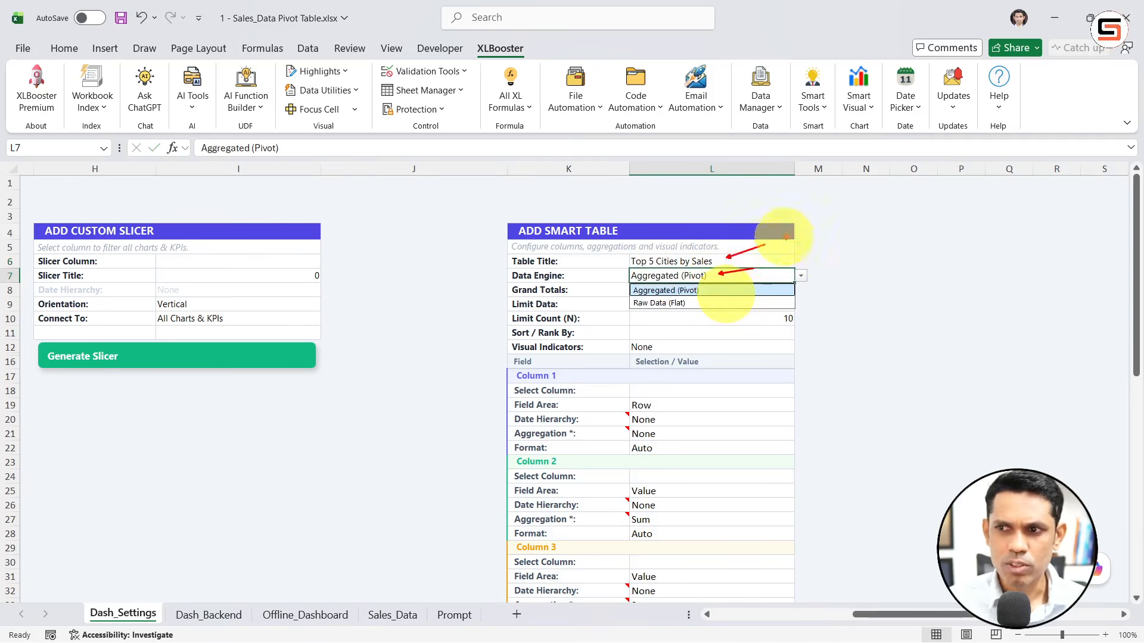
{"action": "left_click", "coordinate": [726, 291]}
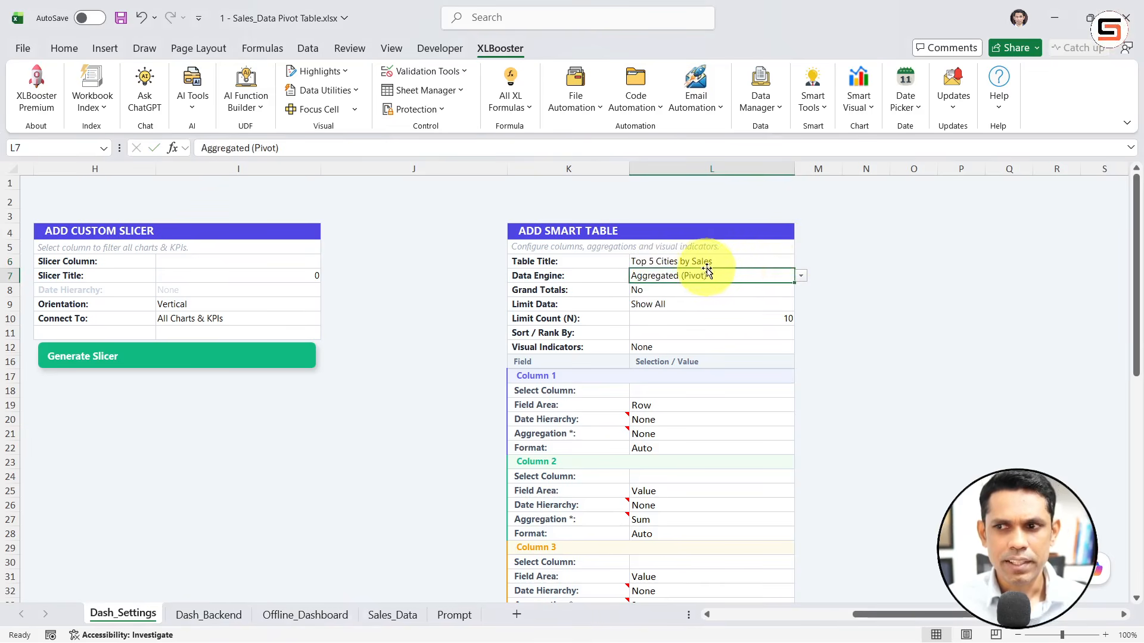
{"action": "left_click", "coordinate": [721, 290]}
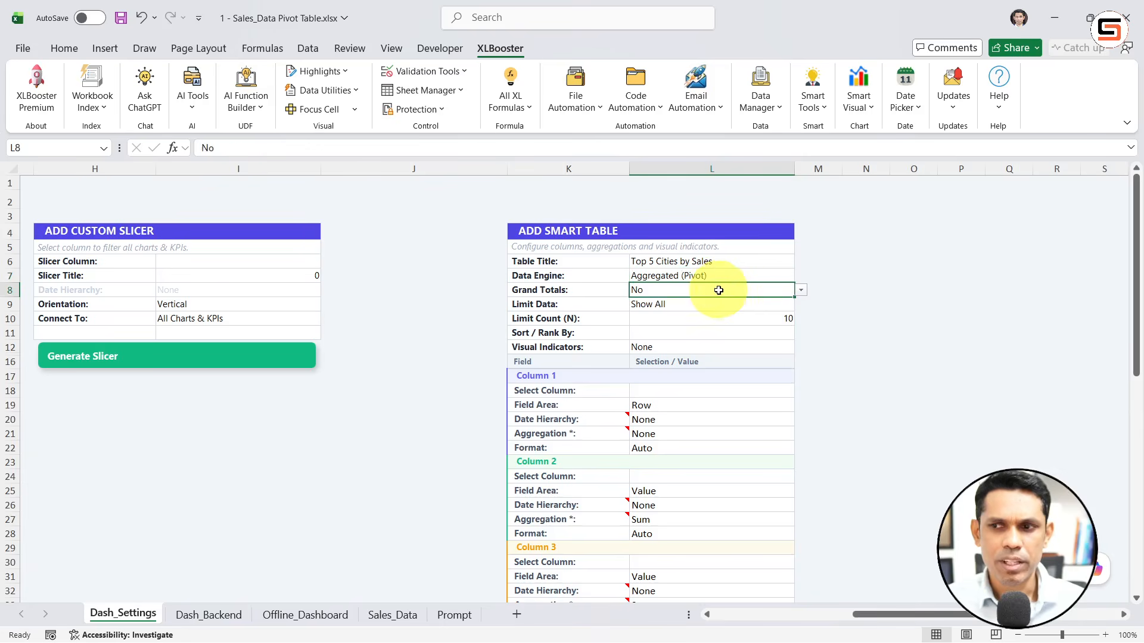
{"action": "left_click", "coordinate": [801, 291]}
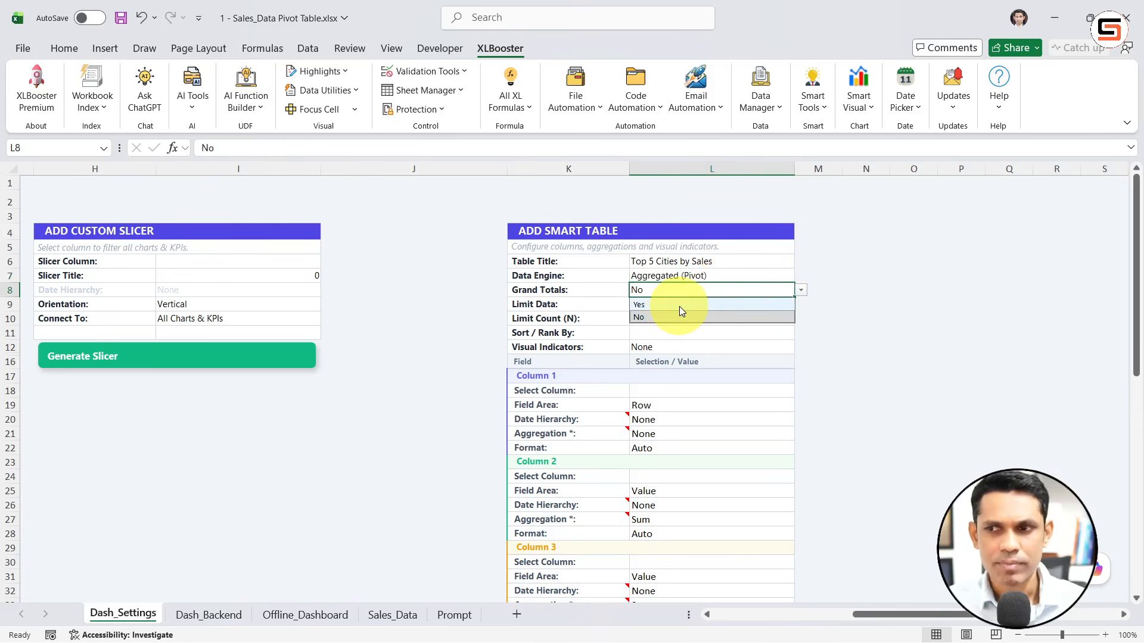
{"action": "left_click", "coordinate": [722, 289]}
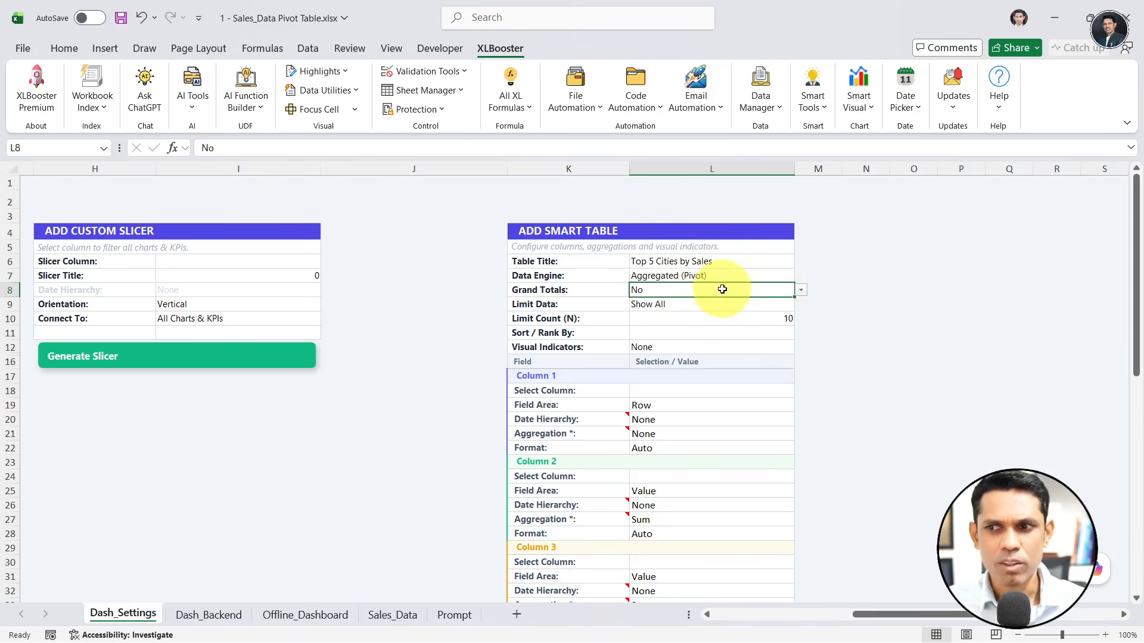
Step: Limit the smart table's data to Top N with a limit count of 5
{"action": "left_click", "coordinate": [717, 304]}
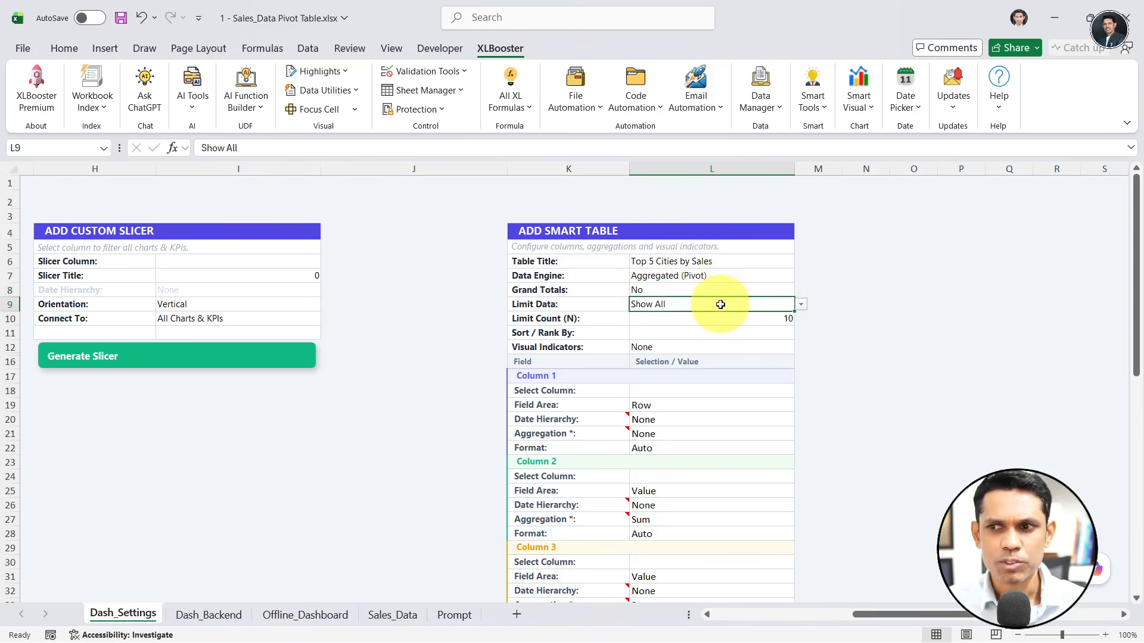
{"action": "left_click", "coordinate": [801, 305]}
{"action": "left_click", "coordinate": [655, 325]}
{"action": "left_click", "coordinate": [690, 317]}
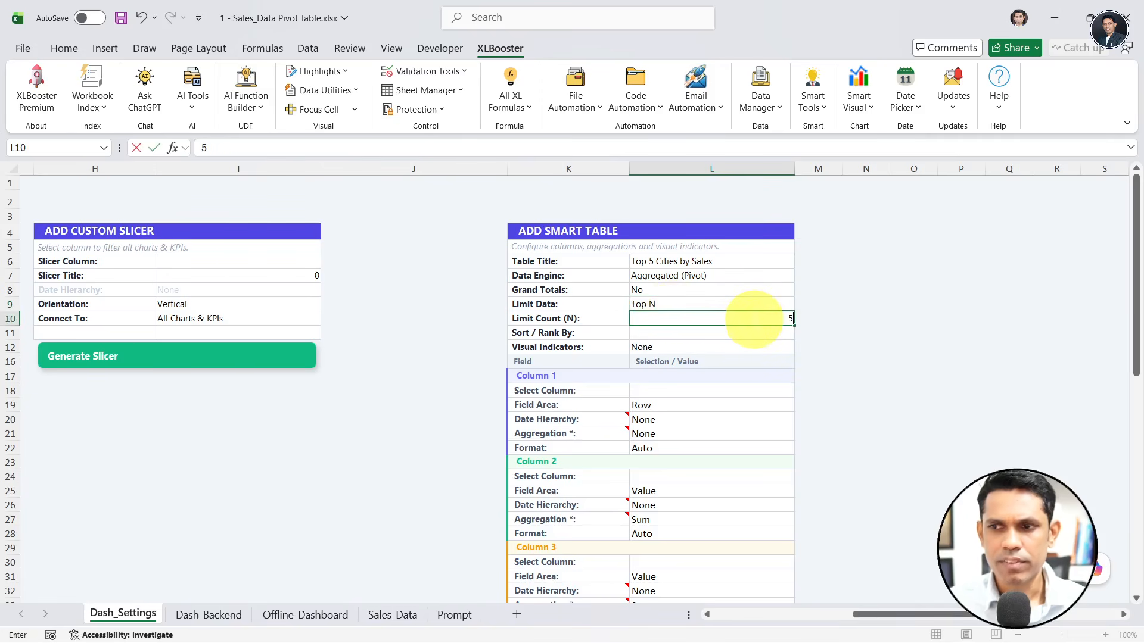
{"action": "type", "text": "5"}
Step: Sort and rank the smart table by the Total_Amount column
{"action": "left_click", "coordinate": [738, 331]}
{"action": "left_click", "coordinate": [802, 332]}
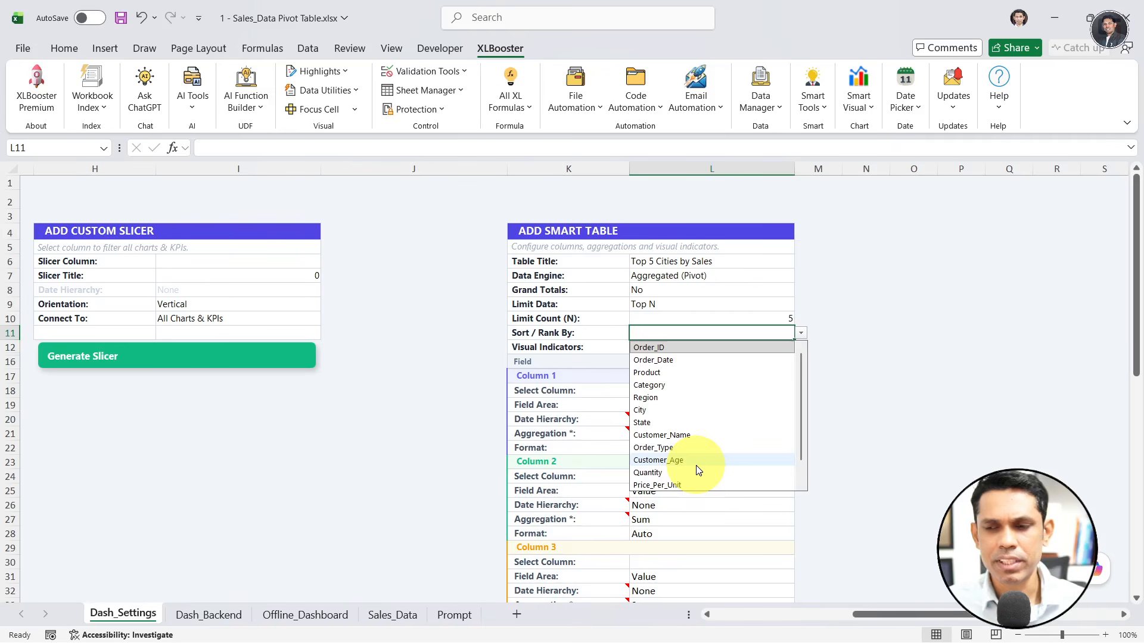
{"action": "scroll", "coordinate": [696, 467], "scroll_direction": "down", "scroll_amount": 1}
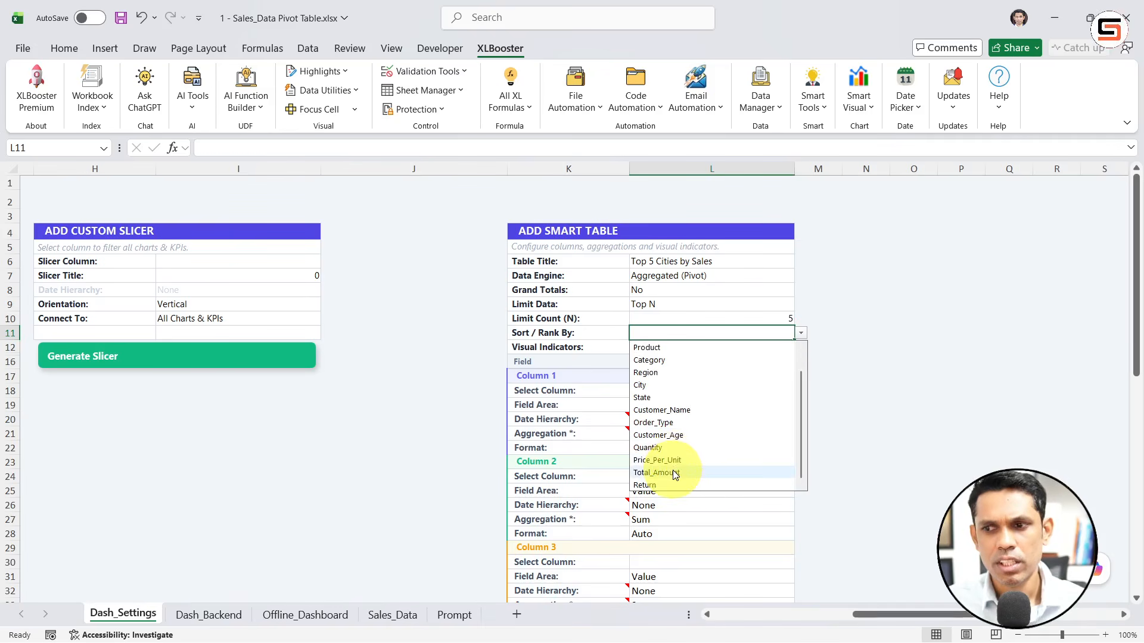
{"action": "left_click", "coordinate": [675, 474]}
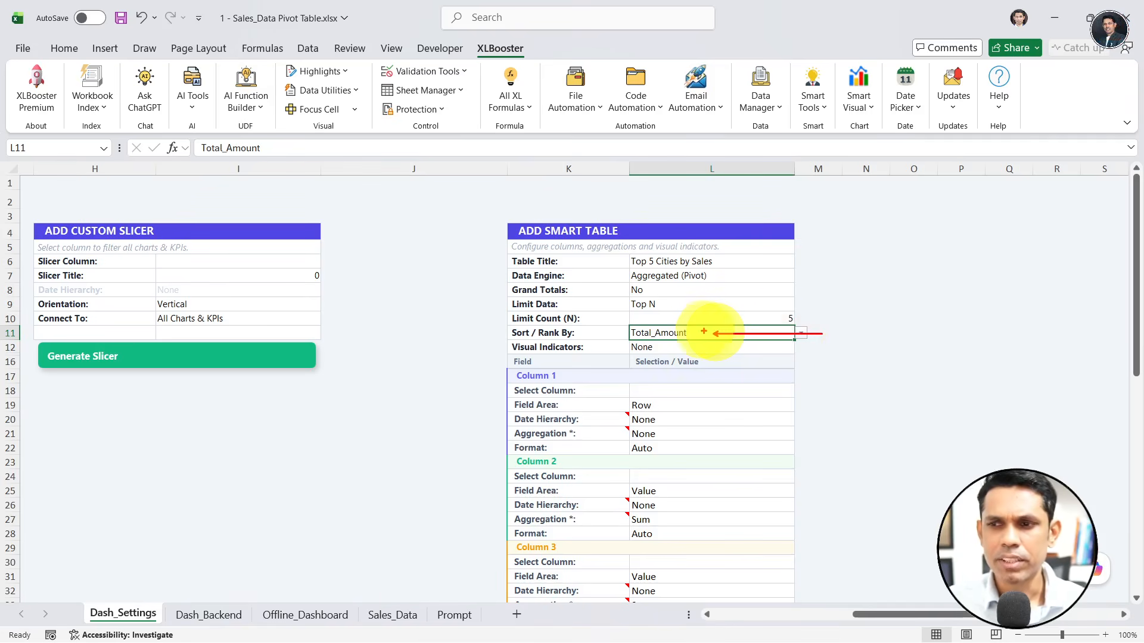
{"action": "mouse_move", "coordinate": [564, 325]}
{"action": "left_mouse_down"}
{"action": "mouse_move", "coordinate": [533, 327]}
{"action": "mouse_move", "coordinate": [583, 338]}
{"action": "mouse_move", "coordinate": [532, 326]}
{"action": "left_mouse_up"}
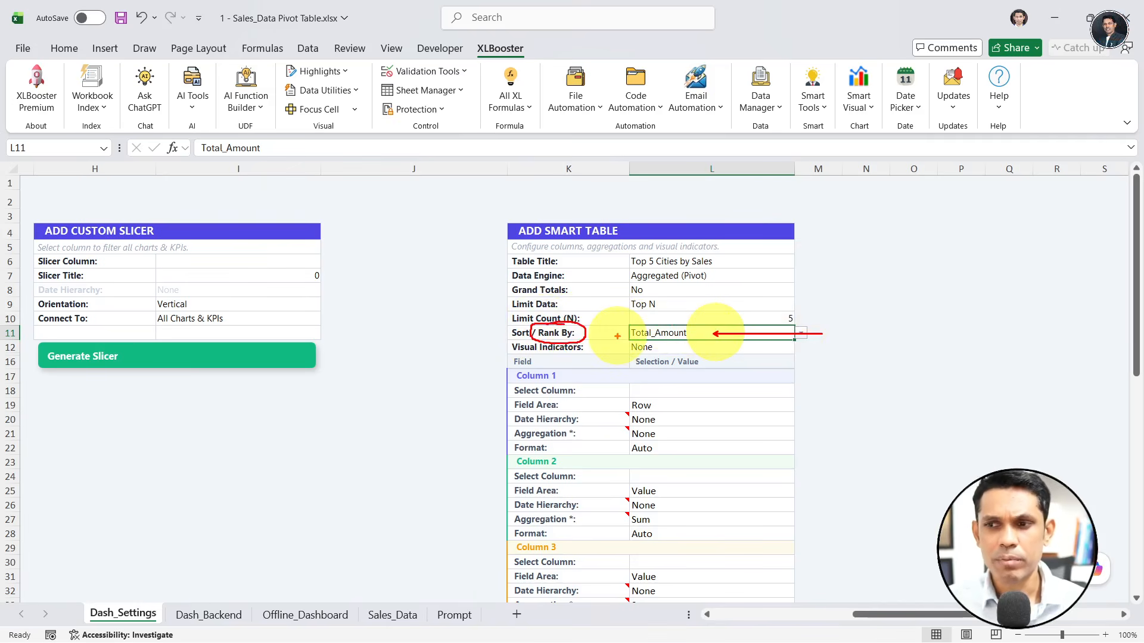
{"action": "left_click_drag", "start_coordinate": [614, 326], "coordinate": [631, 320]}
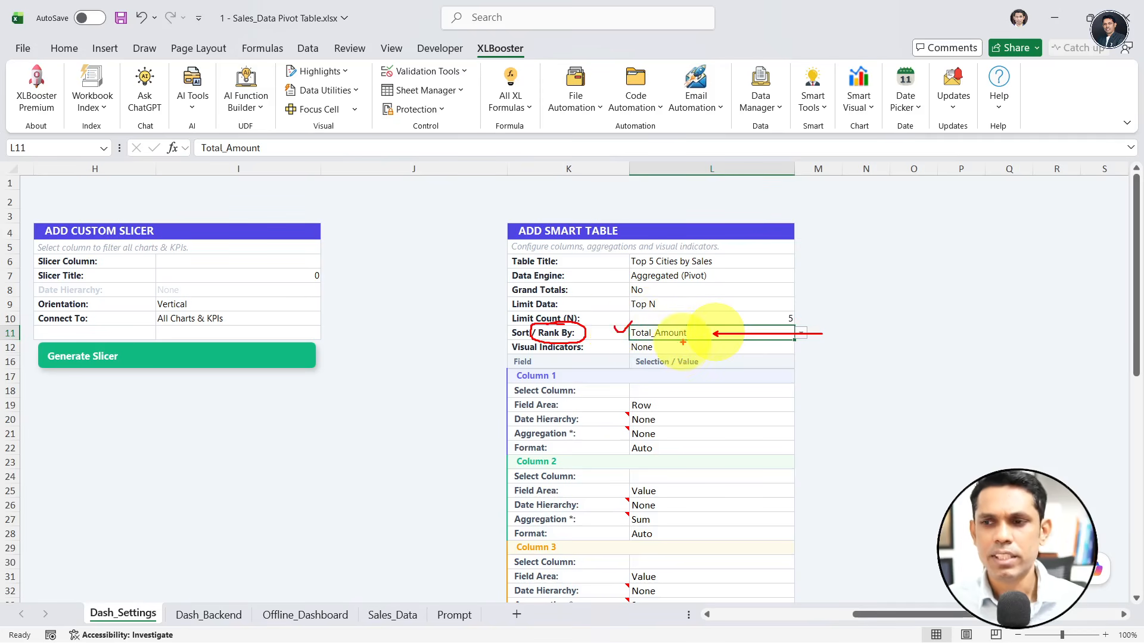
{"action": "key", "text": "Escape"}
Step: Set the smart table's visual indicators to None
{"action": "left_click", "coordinate": [679, 348]}
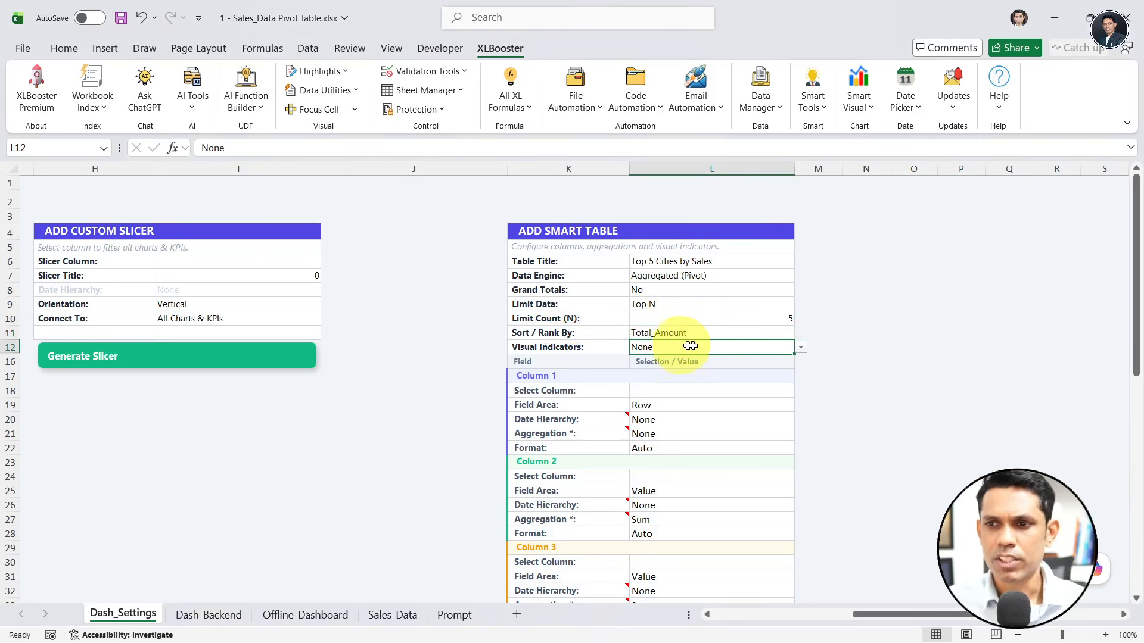
{"action": "left_click", "coordinate": [801, 348]}
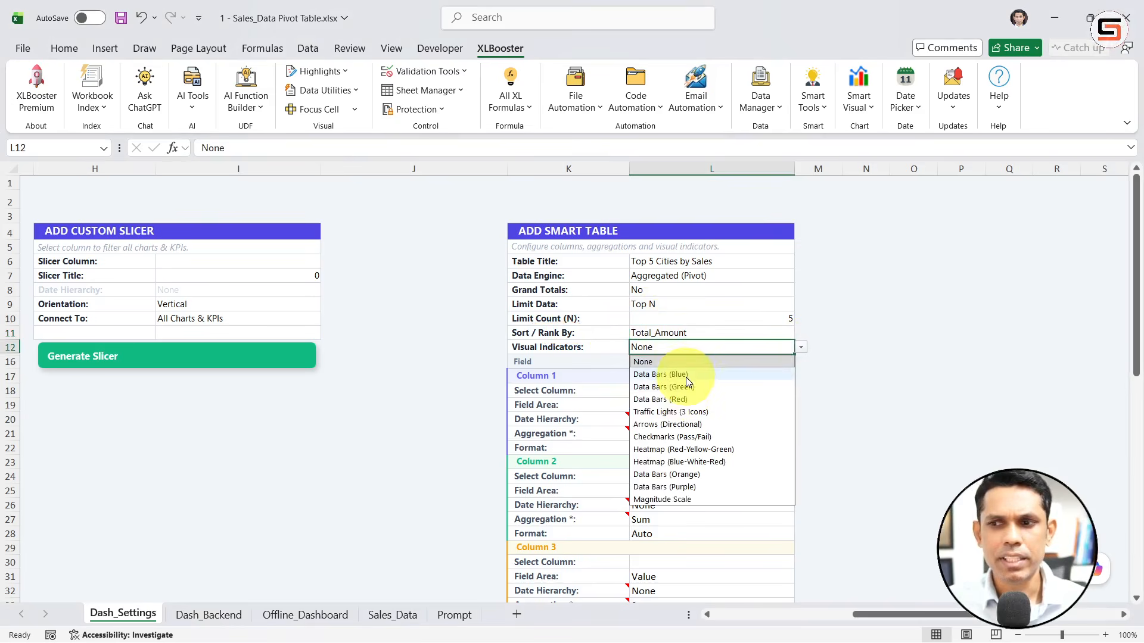
{"action": "left_click", "coordinate": [684, 363]}
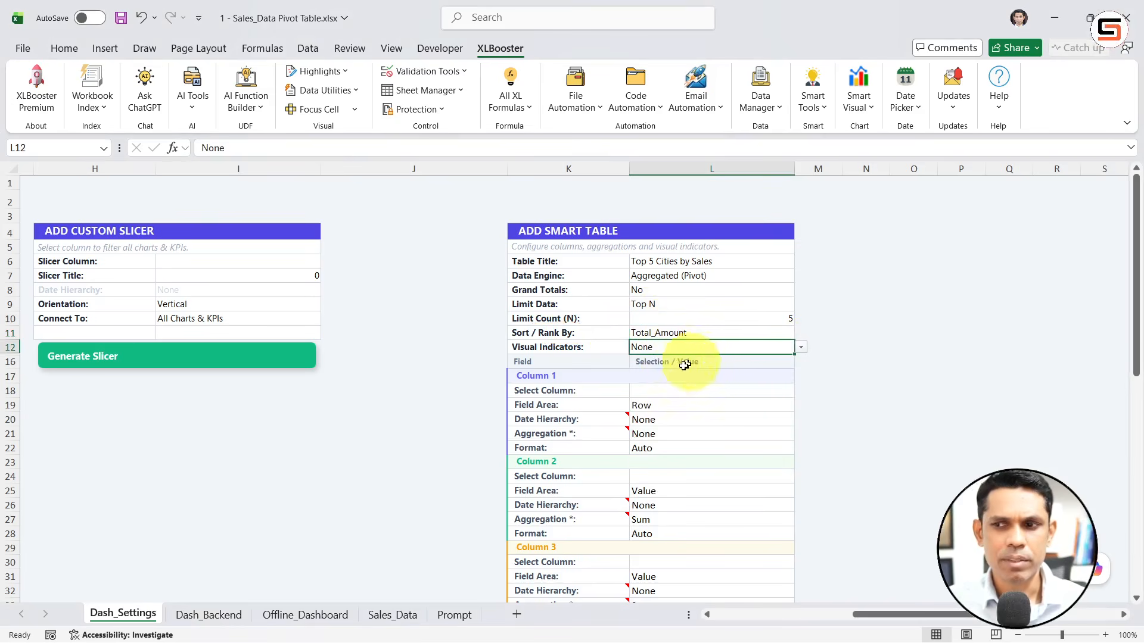
{"action": "left_click", "coordinate": [681, 400]}
Step: Choose City as the source column for the smart table's Column 1
{"action": "left_click", "coordinate": [687, 392]}
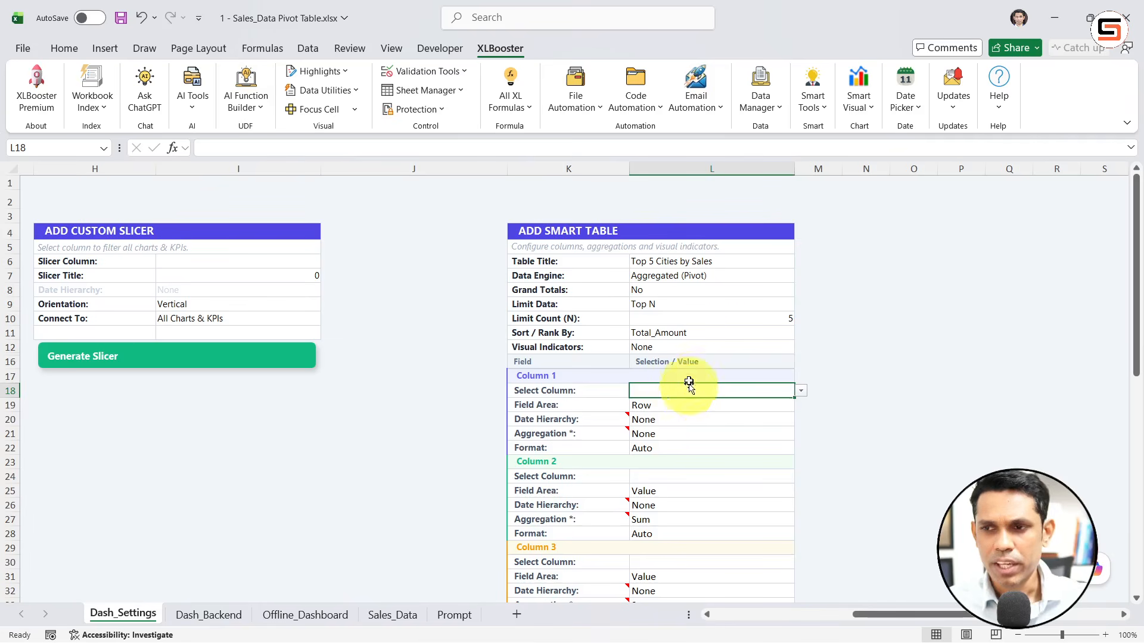
{"action": "left_click", "coordinate": [801, 392]}
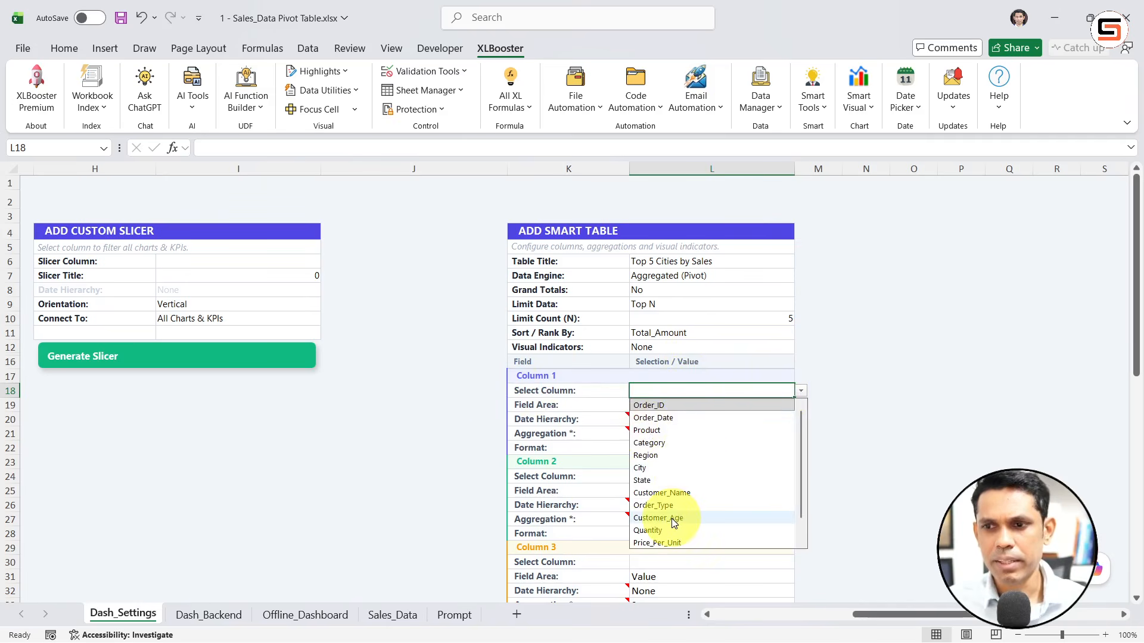
{"action": "scroll", "coordinate": [668, 520], "scroll_direction": "down", "scroll_amount": 1}
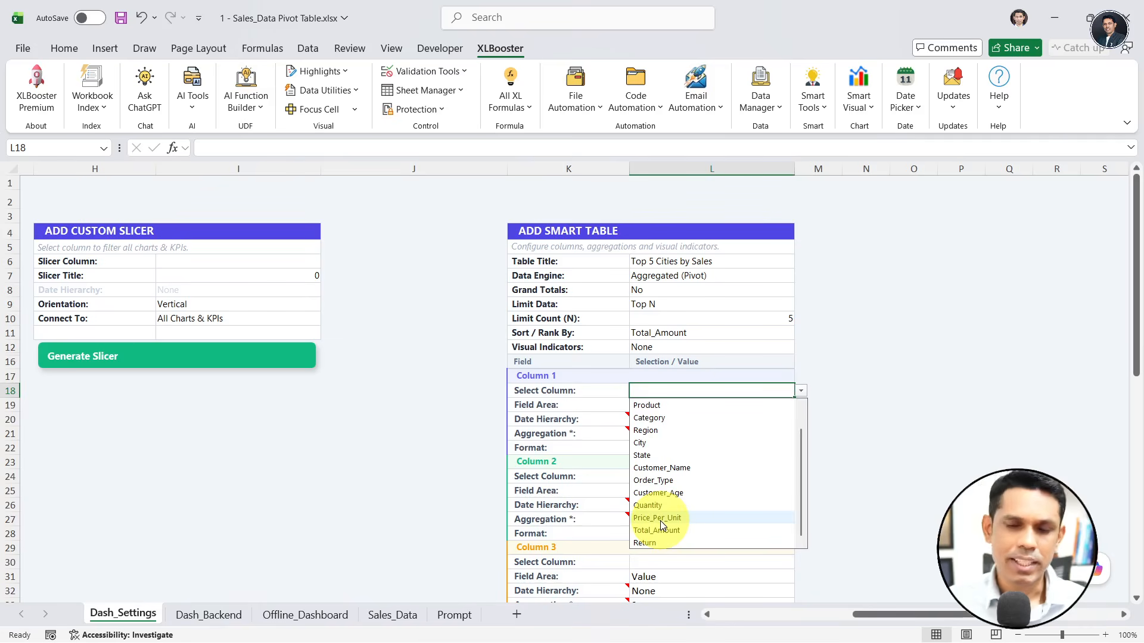
{"action": "scroll", "coordinate": [660, 521], "scroll_direction": "up", "scroll_amount": 1}
{"action": "left_click", "coordinate": [655, 464]}
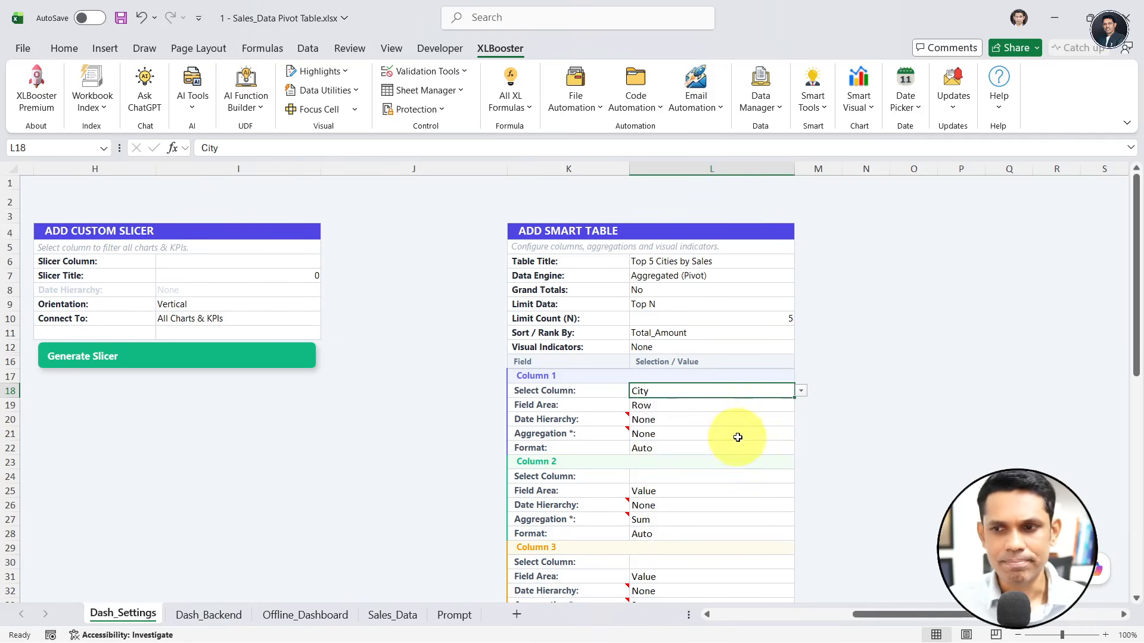
Step: Examine the field area options available for the smart table's Column 1
{"action": "left_click", "coordinate": [737, 405]}
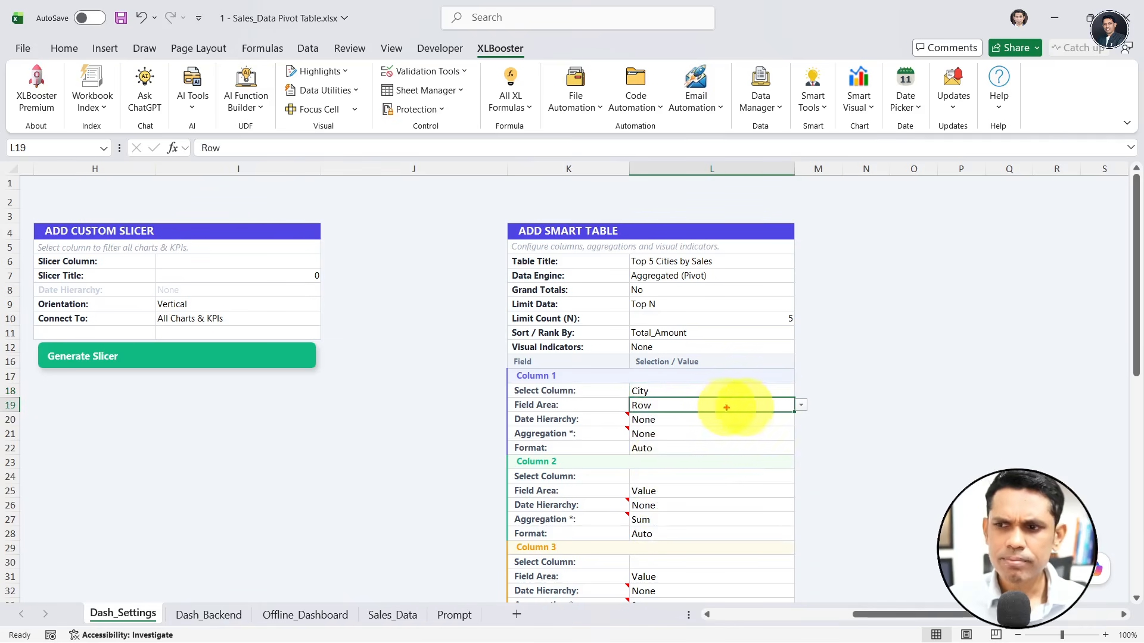
{"action": "left_click", "coordinate": [801, 405]}
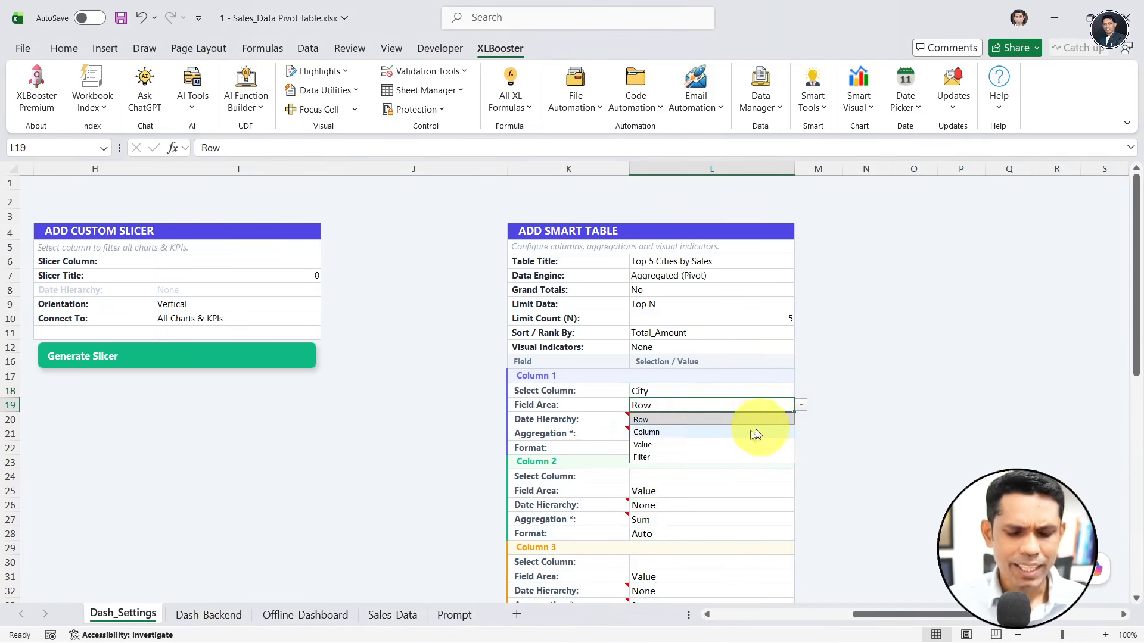
{"action": "mouse_move", "coordinate": [659, 421]}
{"action": "left_mouse_down"}
{"action": "mouse_move", "coordinate": [689, 420]}
{"action": "mouse_move", "coordinate": [705, 460]}
{"action": "mouse_move", "coordinate": [619, 442]}
{"action": "mouse_move", "coordinate": [661, 442]}
{"action": "mouse_move", "coordinate": [679, 456]}
{"action": "left_mouse_up"}
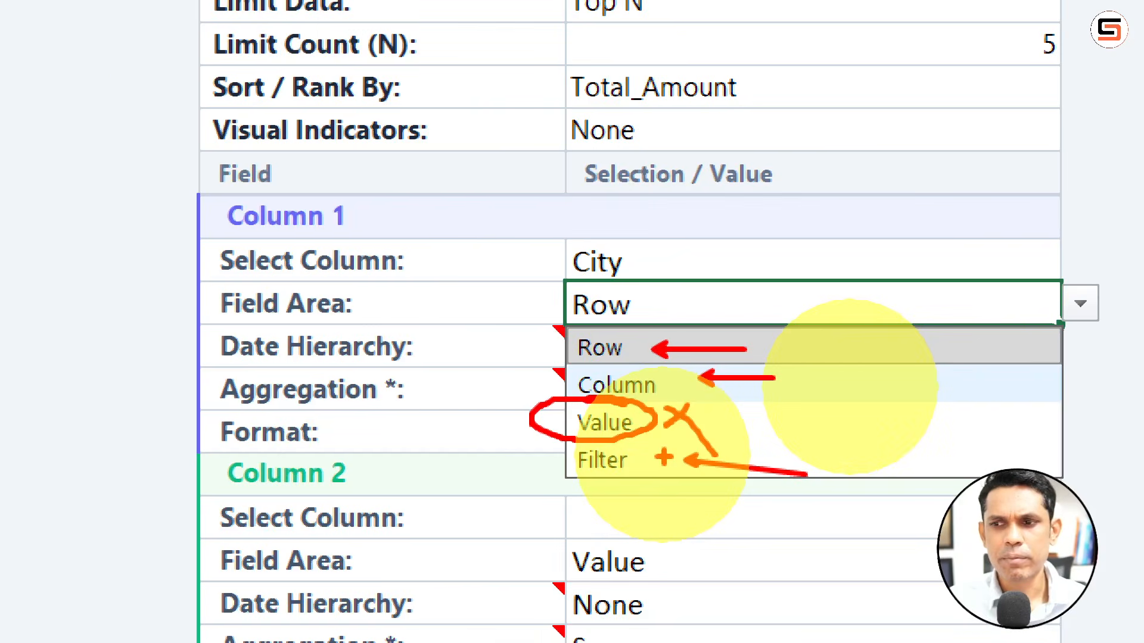
{"action": "key", "text": "Escape"}
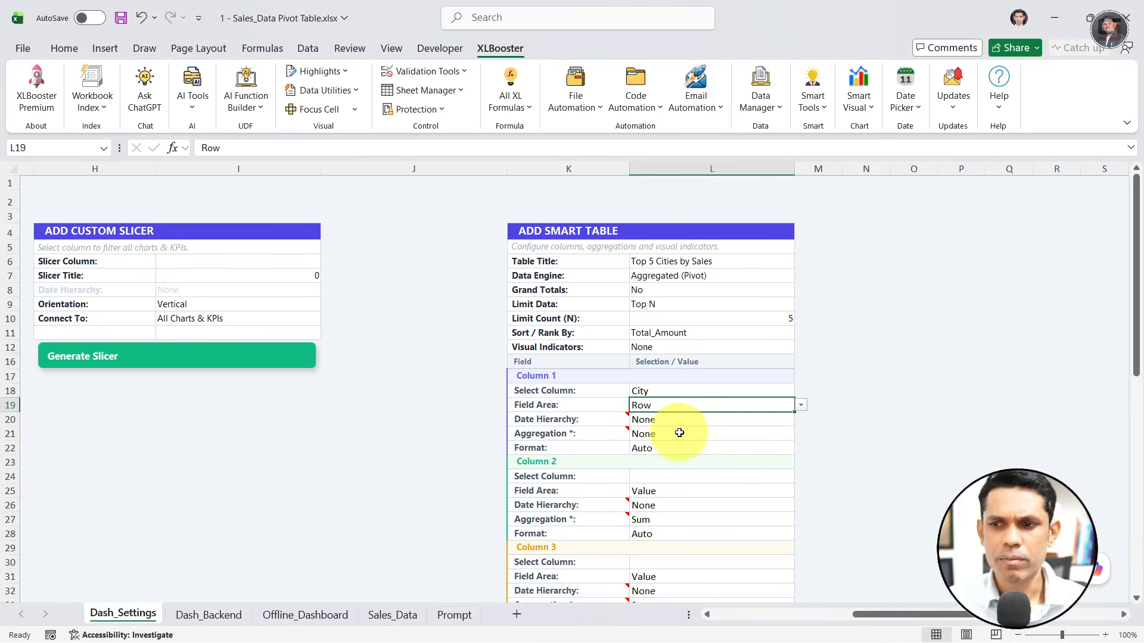
Step: Read the note on Column 1's Date Hierarchy setting to see which field areas it applies to
{"action": "left_click", "coordinate": [679, 423]}
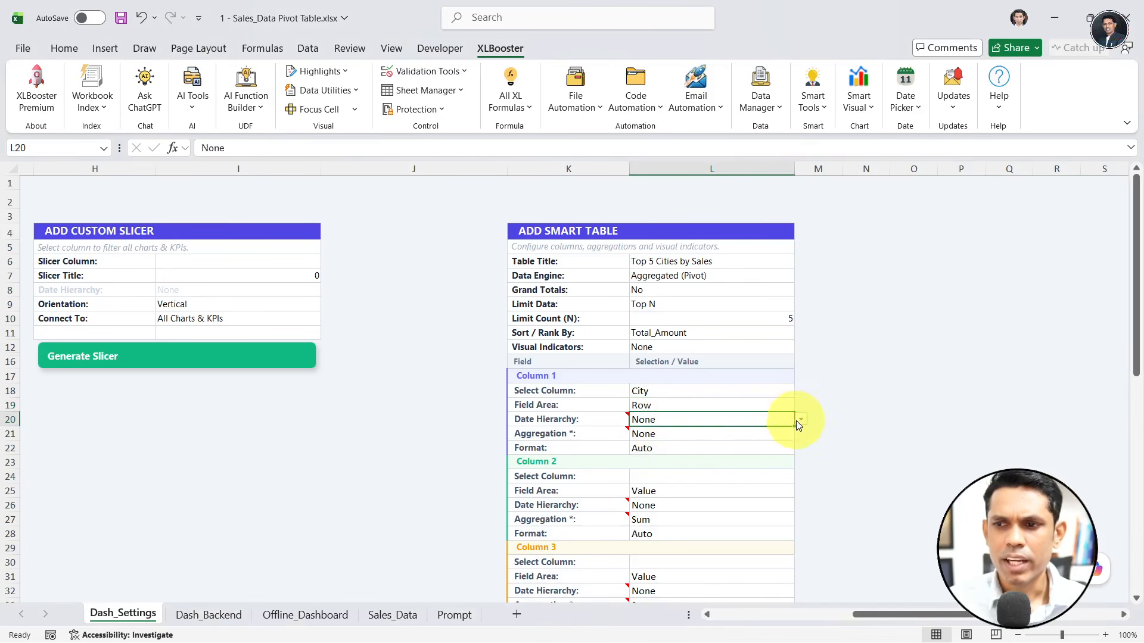
{"action": "left_click", "coordinate": [684, 436]}
{"action": "mouse_move", "coordinate": [584, 419]}
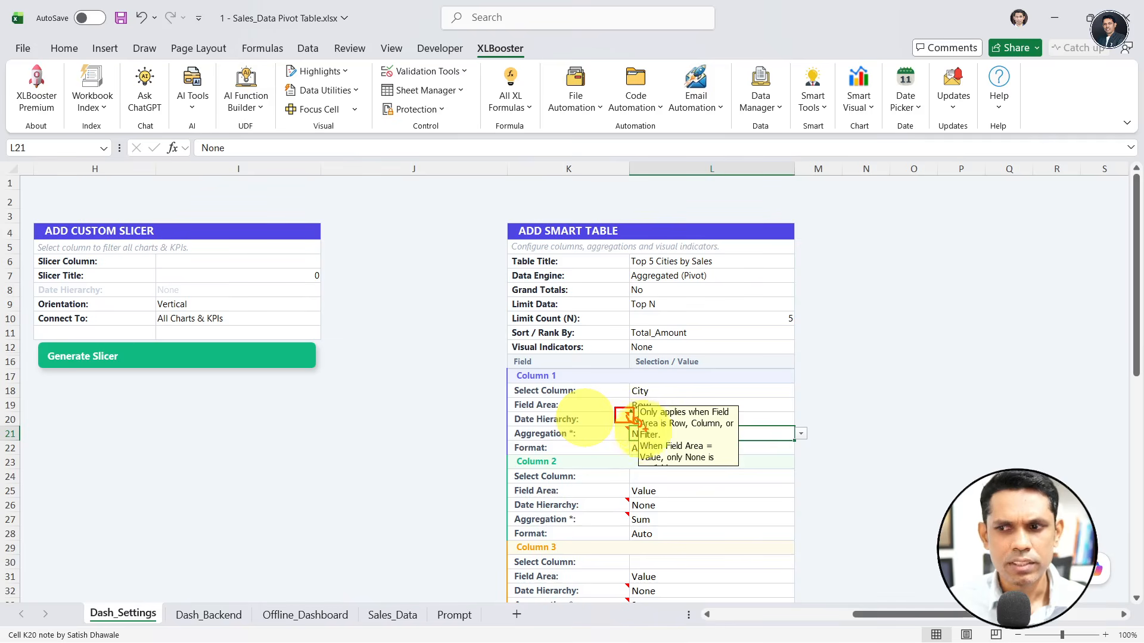
{"action": "left_click_drag", "start_coordinate": [665, 431], "coordinate": [734, 430]}
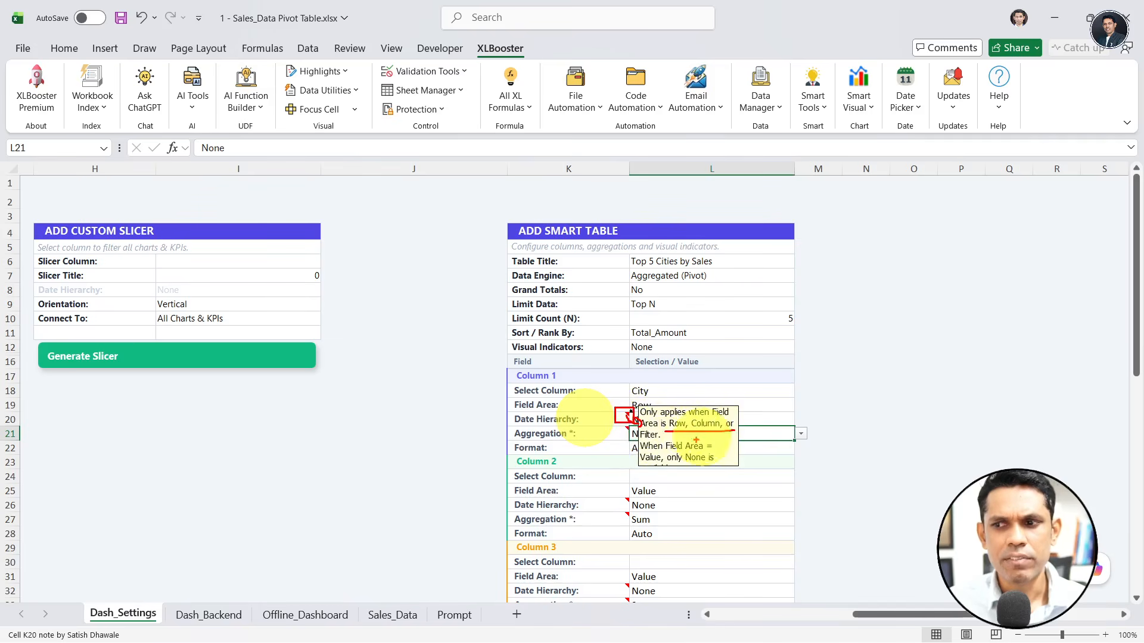
{"action": "mouse_move", "coordinate": [642, 453]}
{"action": "left_mouse_down"}
{"action": "mouse_move", "coordinate": [704, 452]}
{"action": "mouse_move", "coordinate": [710, 463]}
{"action": "left_mouse_up"}
{"action": "key", "text": "Escape"}
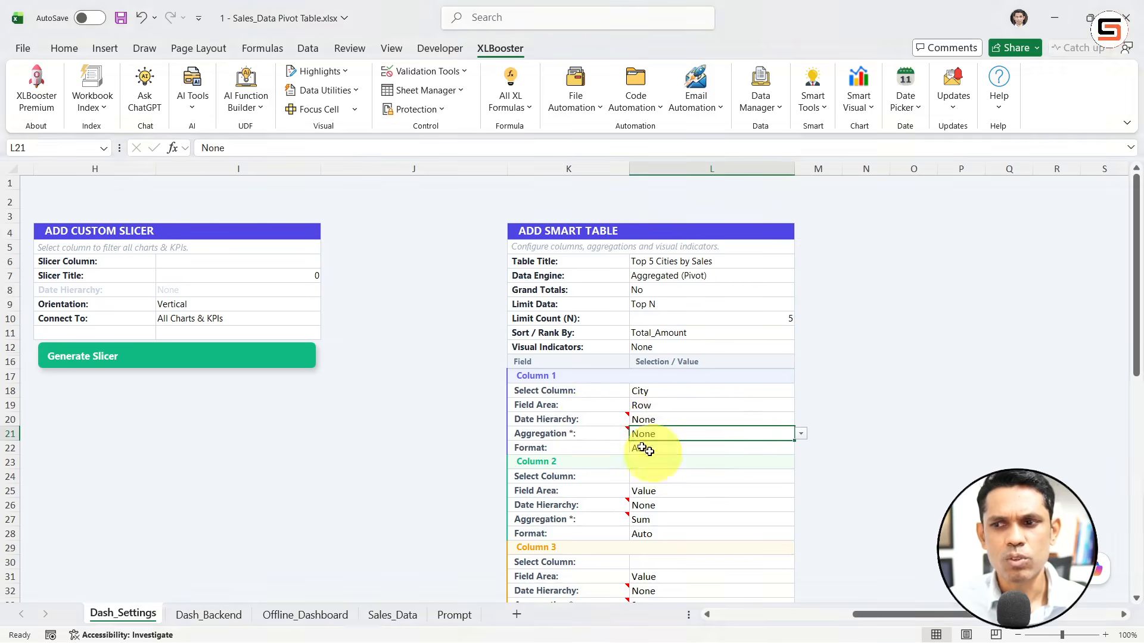
Step: Examine the note and available options for Column 1's aggregation, along with its format setting
{"action": "left_click", "coordinate": [588, 422]}
{"action": "left_click", "coordinate": [610, 434]}
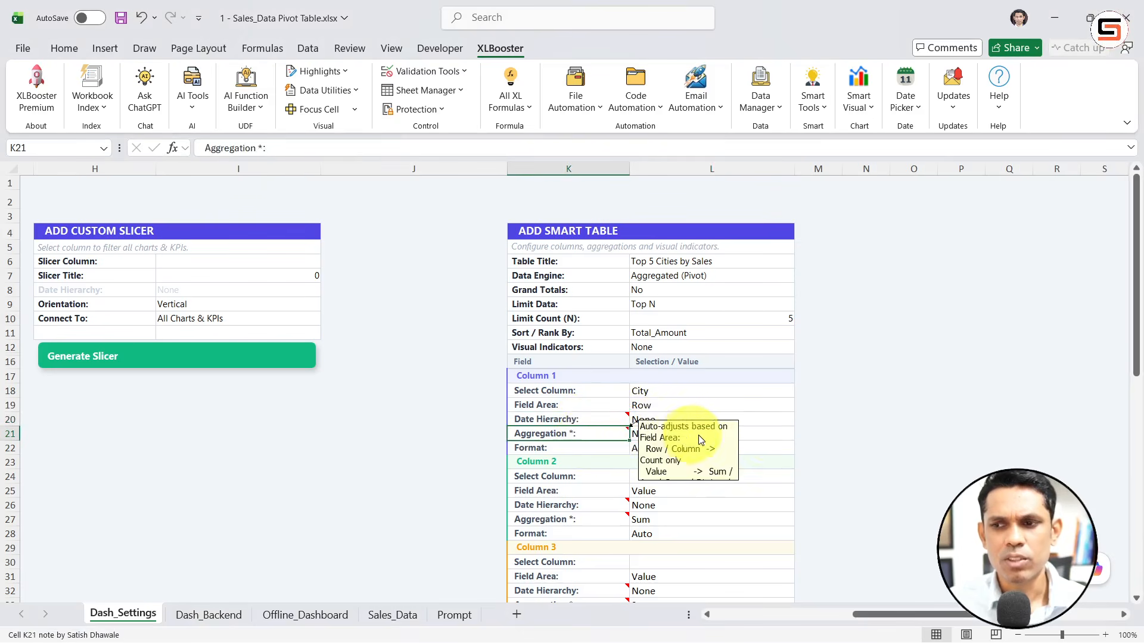
{"action": "left_click", "coordinate": [765, 431]}
{"action": "left_click", "coordinate": [801, 435]}
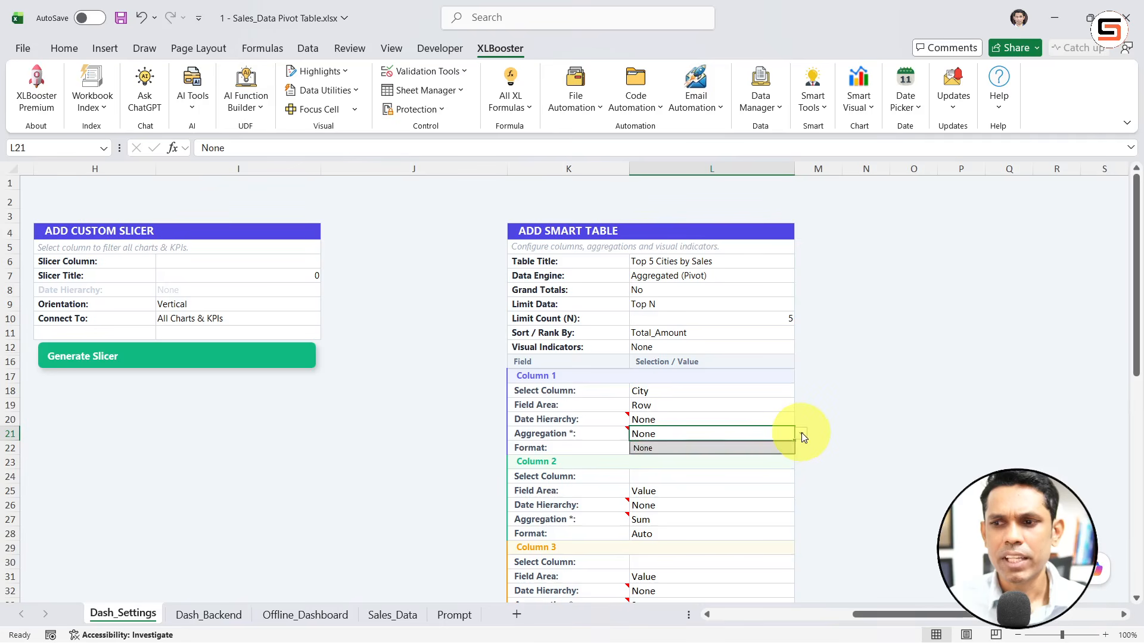
{"action": "left_click", "coordinate": [802, 435]}
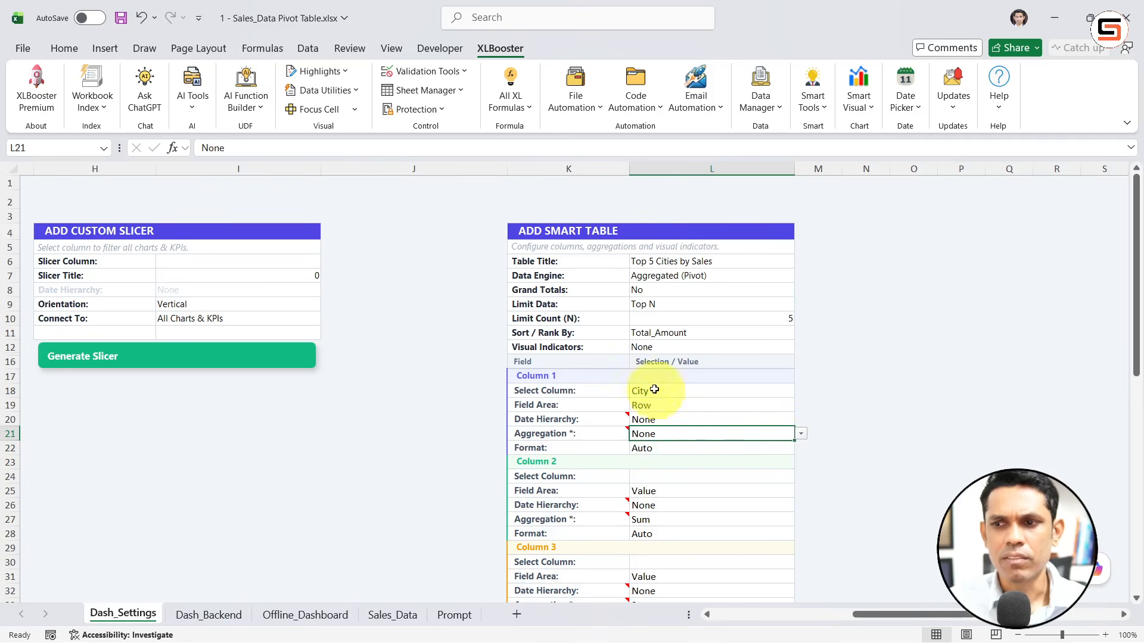
{"action": "mouse_move", "coordinate": [603, 431]}
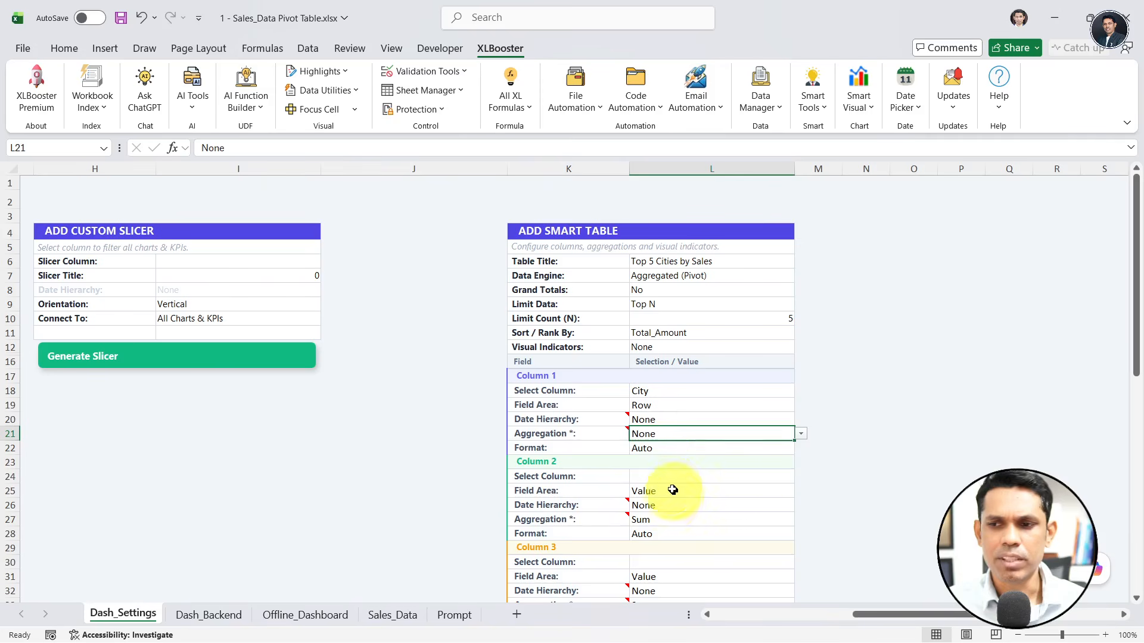
{"action": "left_click", "coordinate": [588, 432]}
{"action": "left_click", "coordinate": [575, 450]}
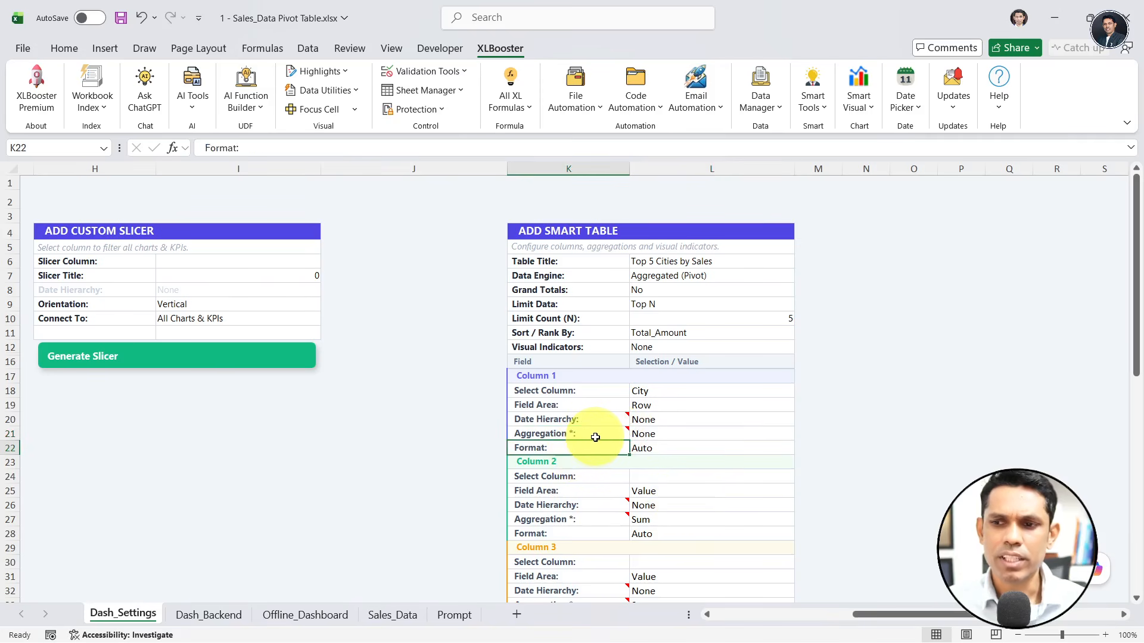
{"action": "mouse_move", "coordinate": [595, 436]}
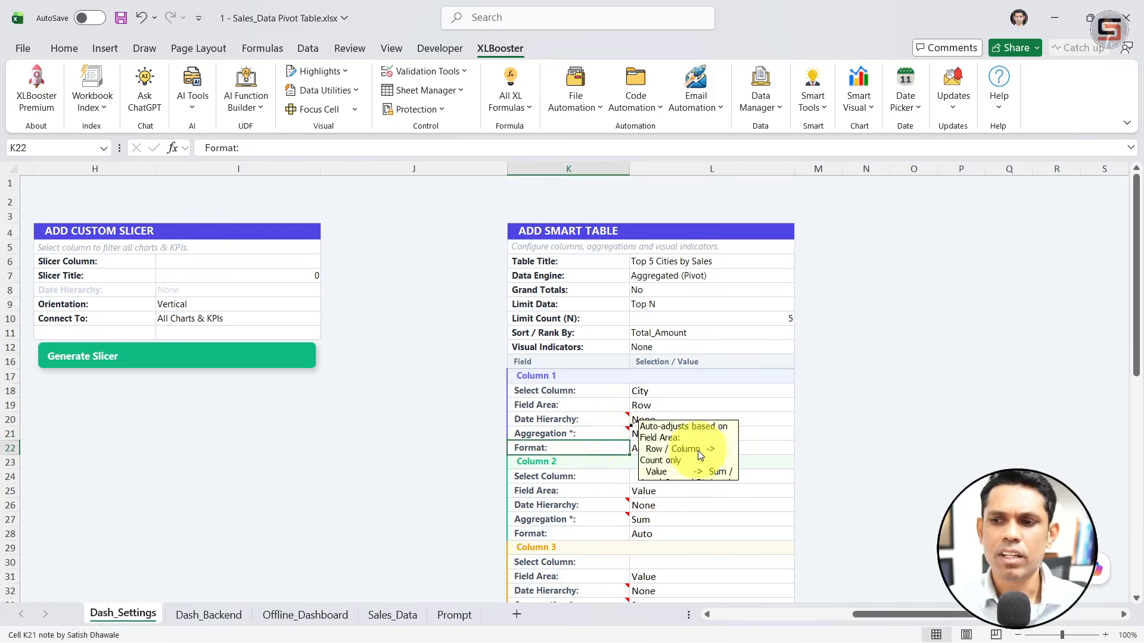
{"action": "scroll", "coordinate": [704, 462], "scroll_direction": "down", "scroll_amount": 1}
{"action": "left_click", "coordinate": [684, 409]}
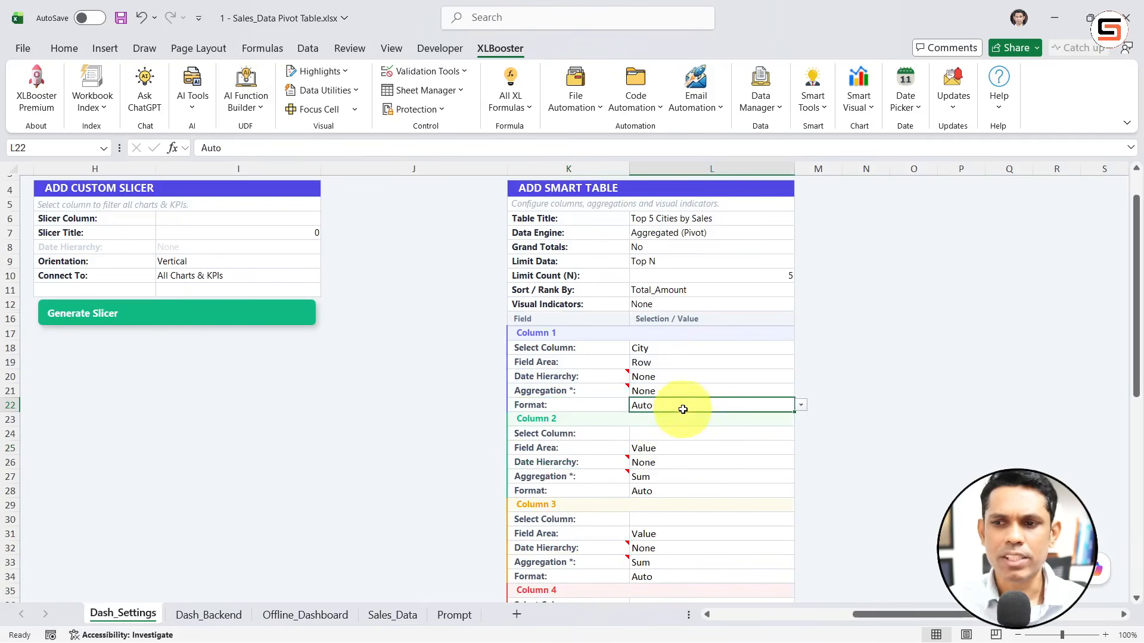
{"action": "left_click", "coordinate": [688, 392]}
{"action": "left_click", "coordinate": [679, 403]}
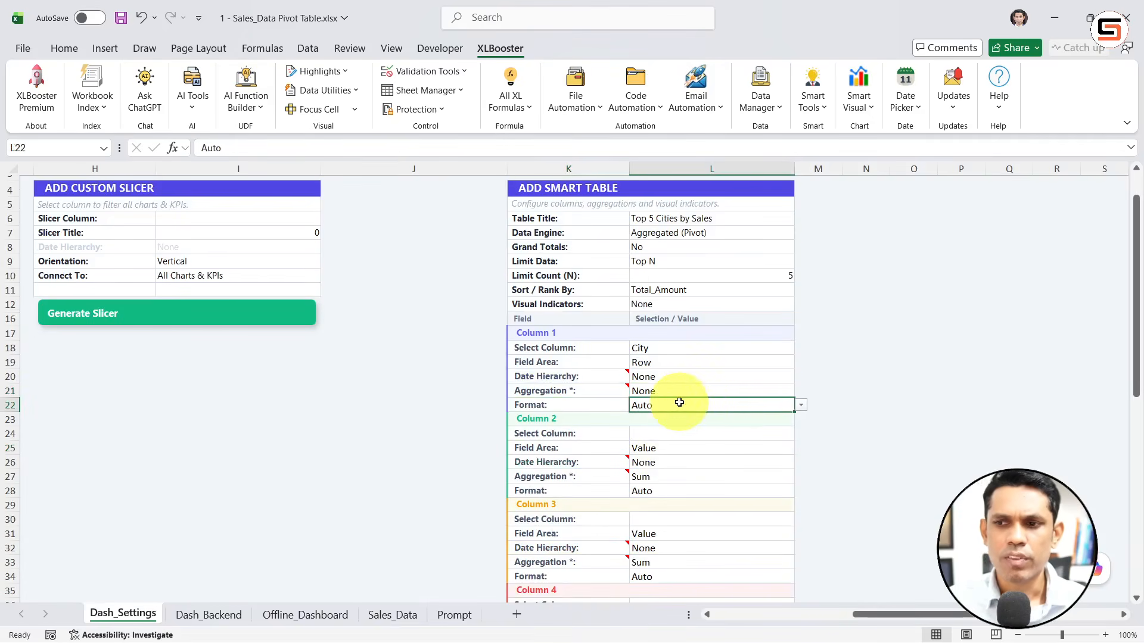
Step: Try Value as Column 1's field area and review the aggregation options offered for it
{"action": "left_click", "coordinate": [695, 367]}
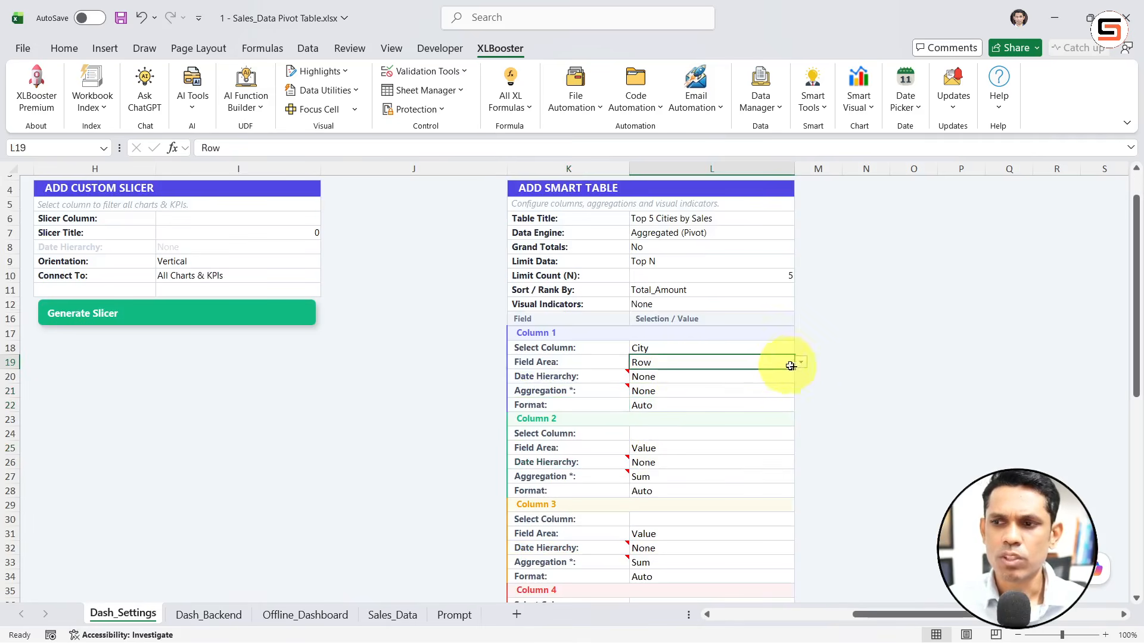
{"action": "left_click", "coordinate": [800, 362]}
{"action": "left_click", "coordinate": [679, 411]}
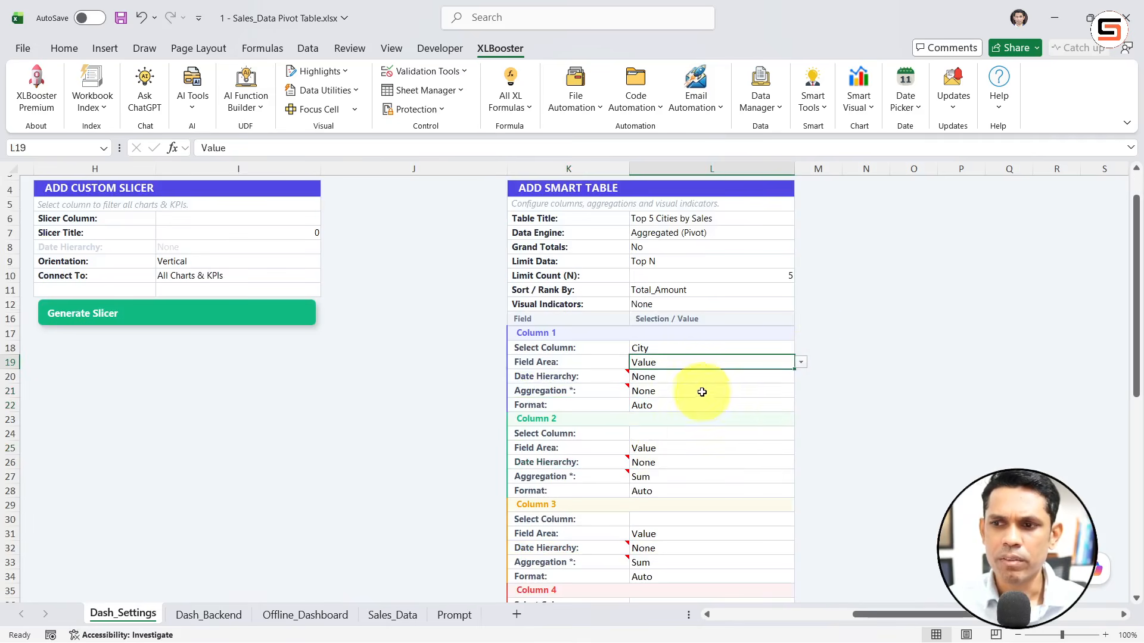
{"action": "left_click", "coordinate": [697, 391]}
{"action": "left_click", "coordinate": [800, 391]}
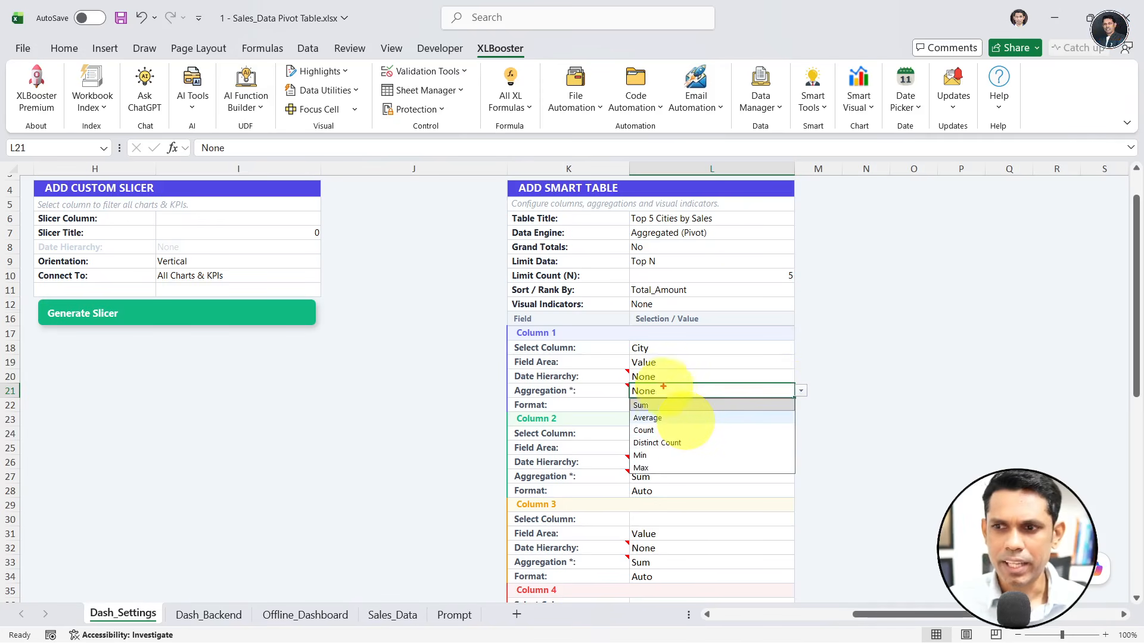
{"action": "left_click_drag", "start_coordinate": [663, 364], "coordinate": [750, 364]}
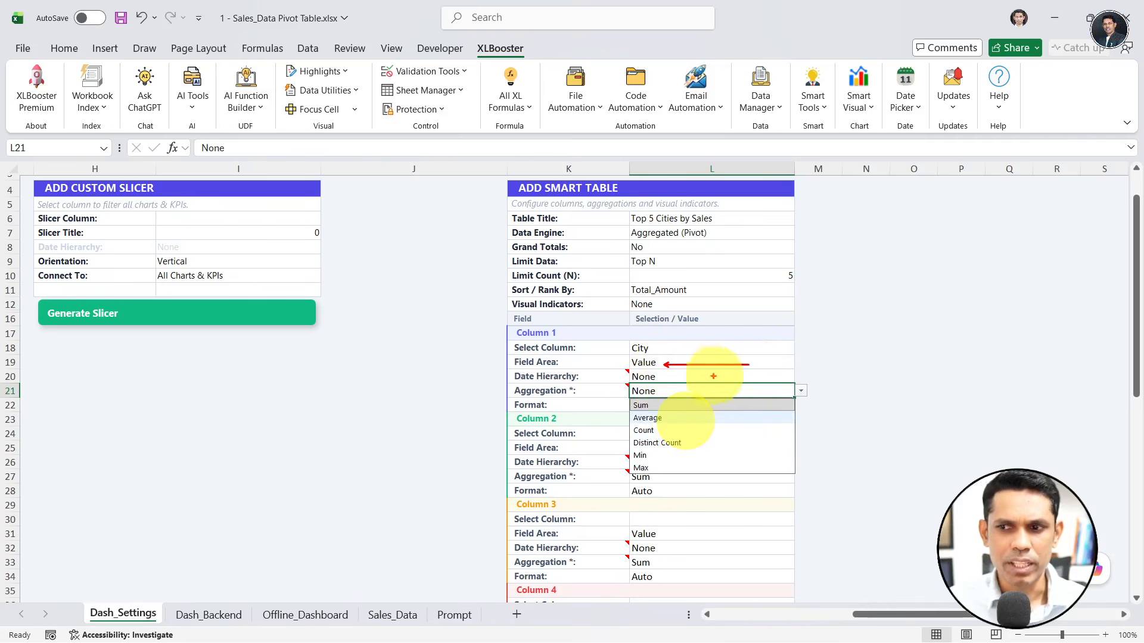
{"action": "left_click_drag", "start_coordinate": [635, 427], "coordinate": [569, 458]}
{"action": "left_click_drag", "start_coordinate": [640, 463], "coordinate": [610, 483]}
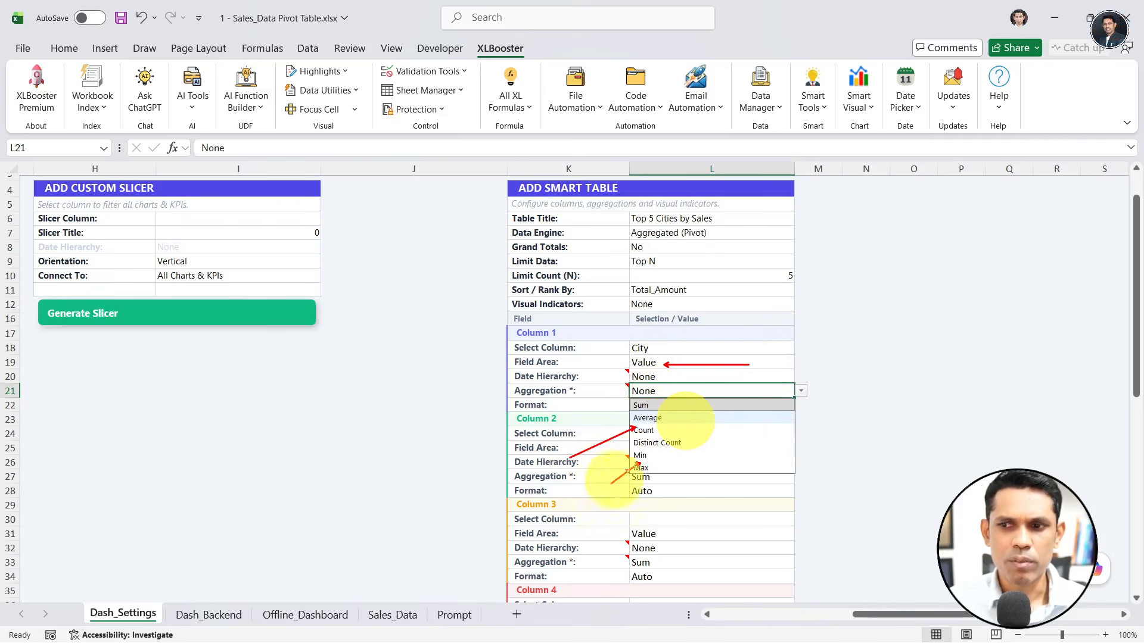
{"action": "key", "text": "Escape"}
Step: Set the field area of the City column in Column 1 back to Row
{"action": "left_click", "coordinate": [734, 361]}
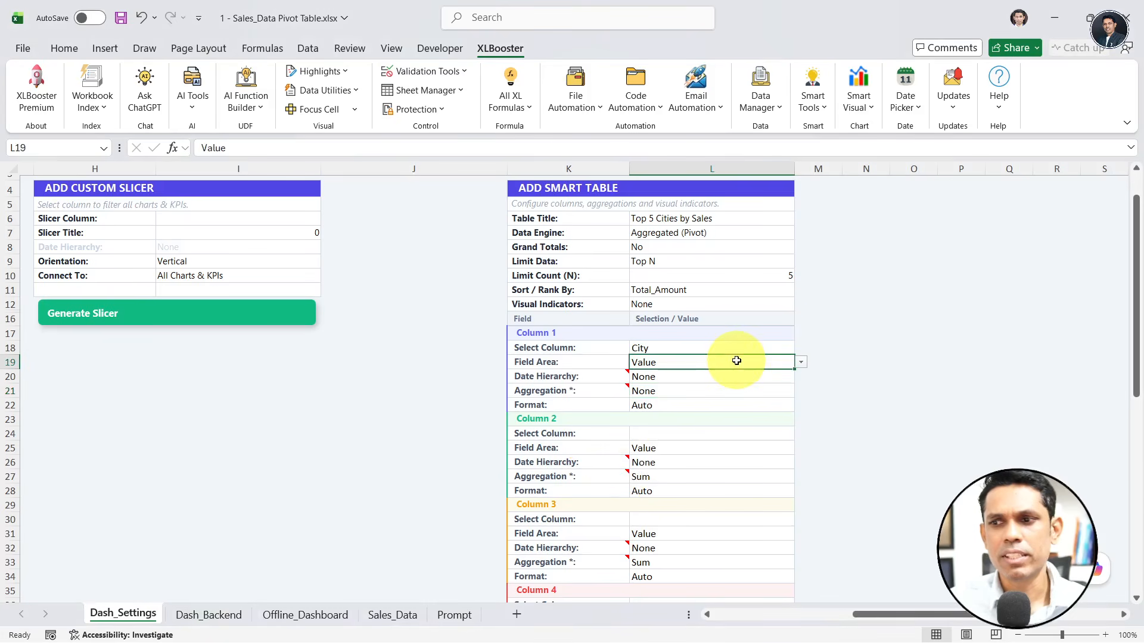
{"action": "left_click", "coordinate": [801, 362]}
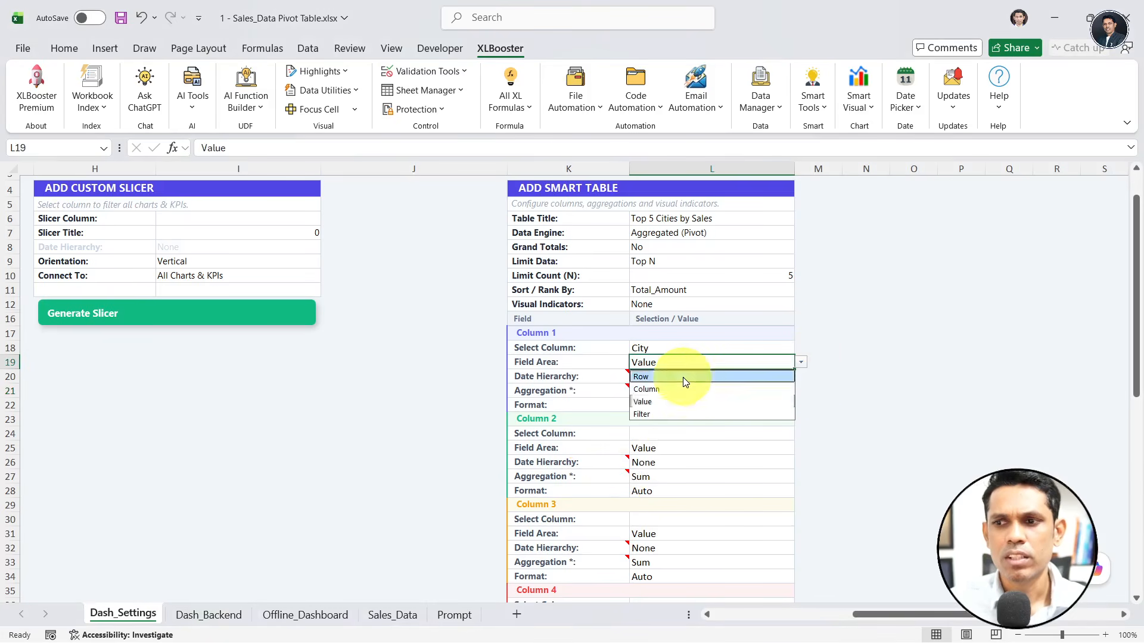
{"action": "left_click", "coordinate": [704, 379]}
{"action": "left_click", "coordinate": [710, 383]}
{"action": "left_click", "coordinate": [711, 390]}
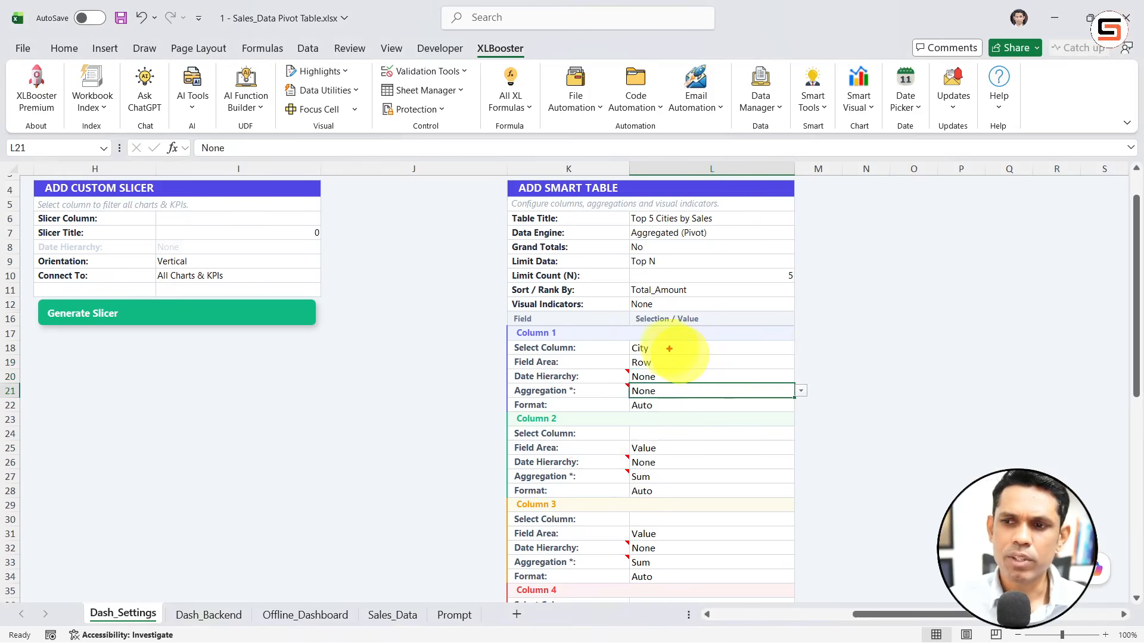
{"action": "left_click_drag", "start_coordinate": [629, 346], "coordinate": [629, 396]}
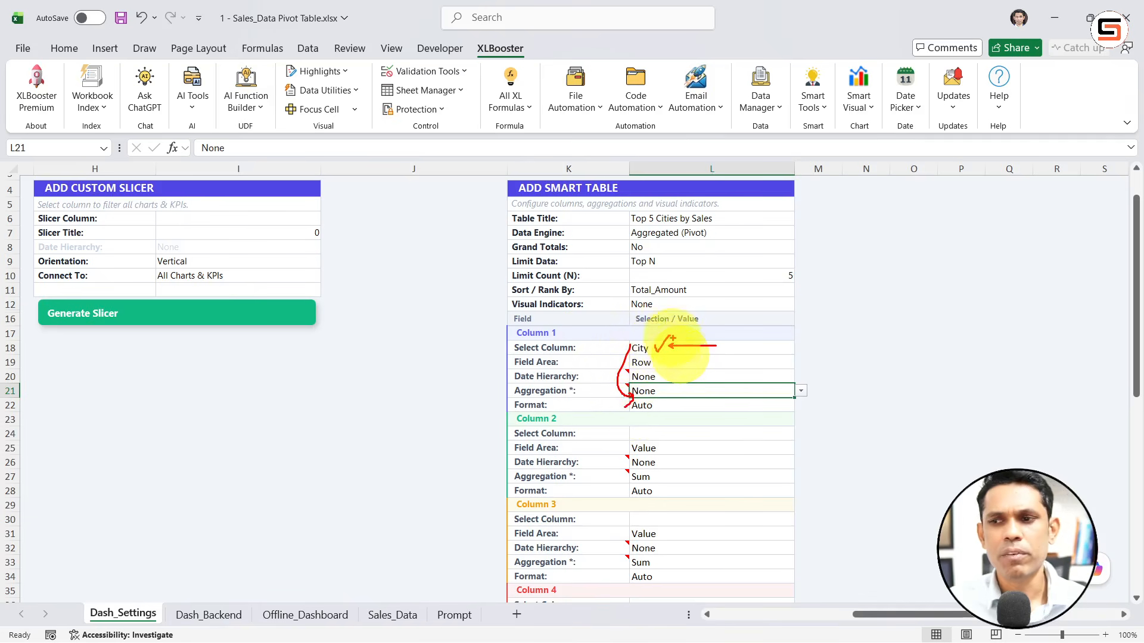
{"action": "key", "text": "Escape"}
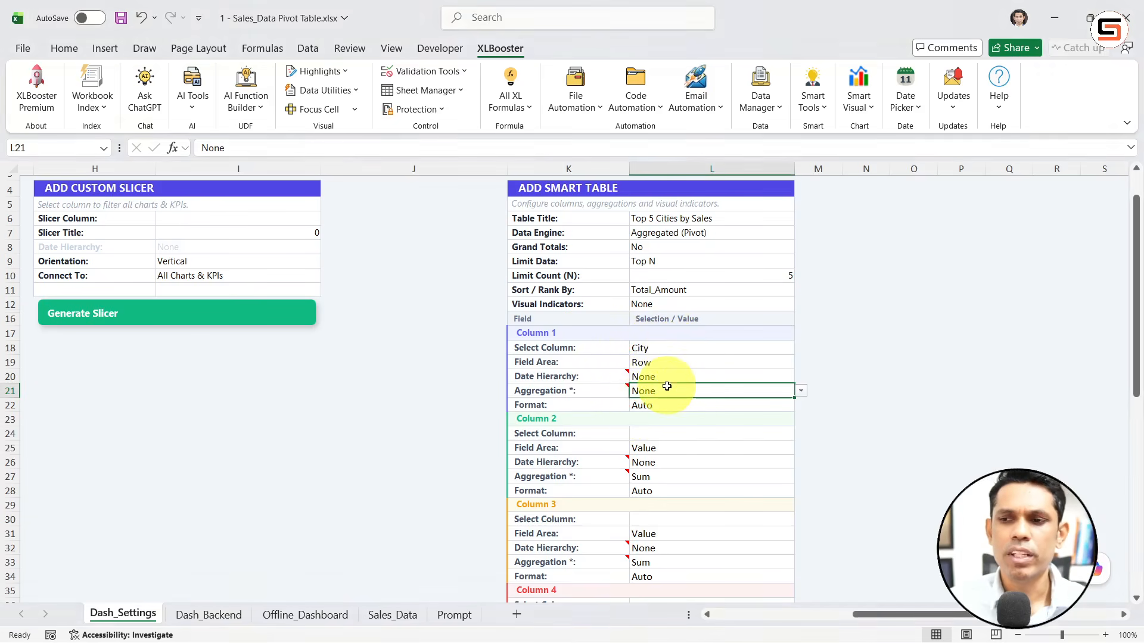
Step: Set Column 1's aggregation to None for the City row field
{"action": "left_click", "coordinate": [799, 390]}
{"action": "left_click", "coordinate": [663, 405]}
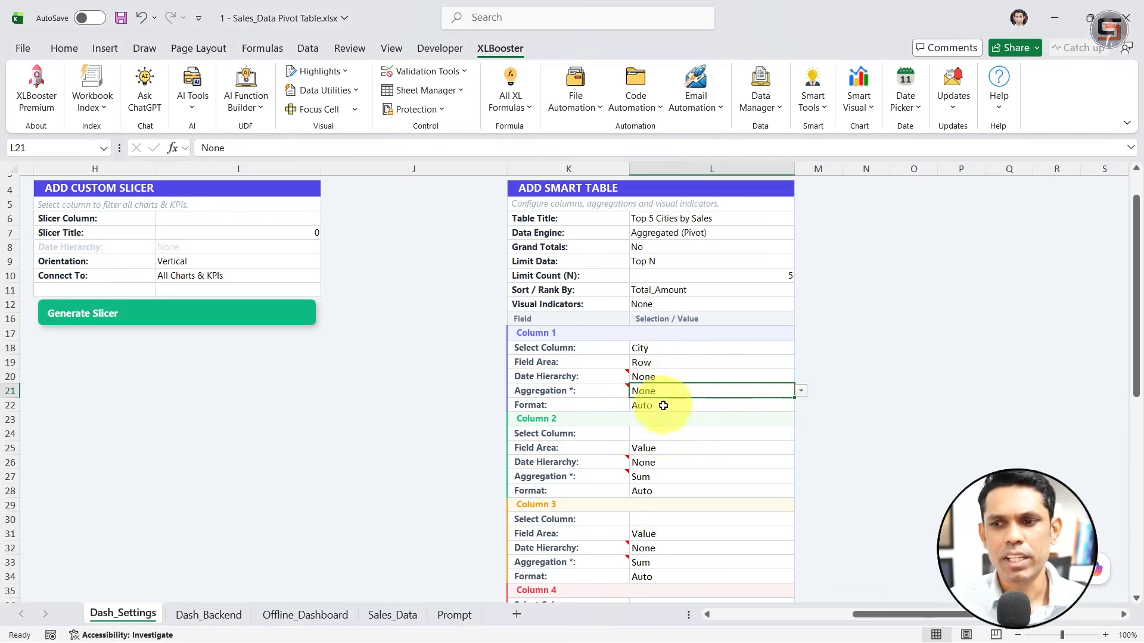
{"action": "left_click", "coordinate": [663, 405]}
{"action": "left_click", "coordinate": [679, 377]}
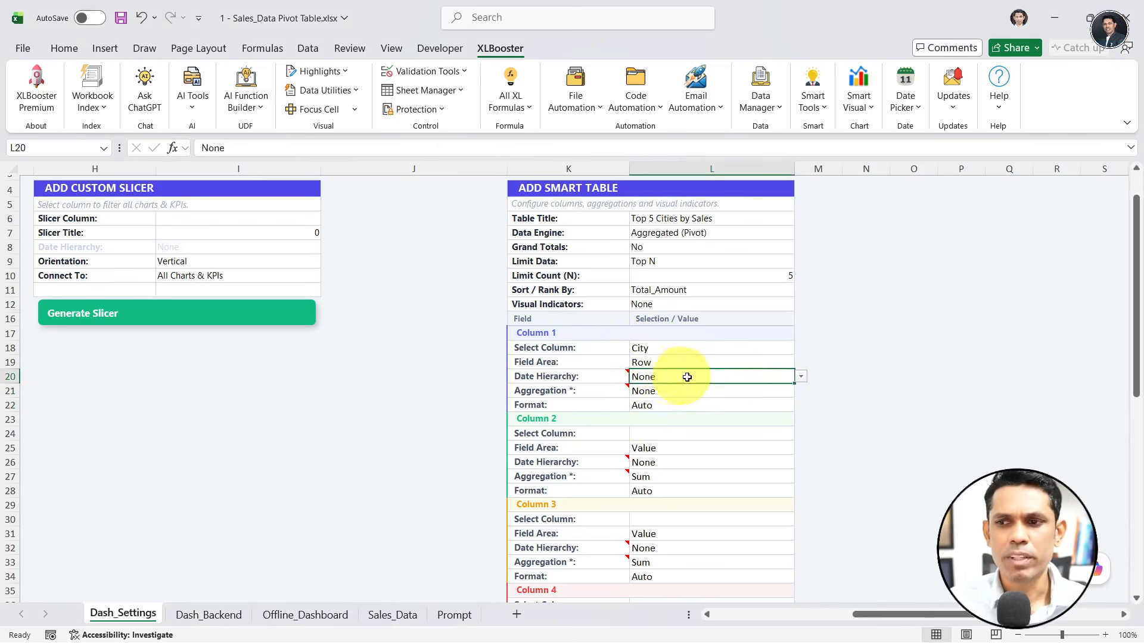
Step: Review the date hierarchy options offered for Column 1 of the smart table
{"action": "left_click", "coordinate": [802, 376]}
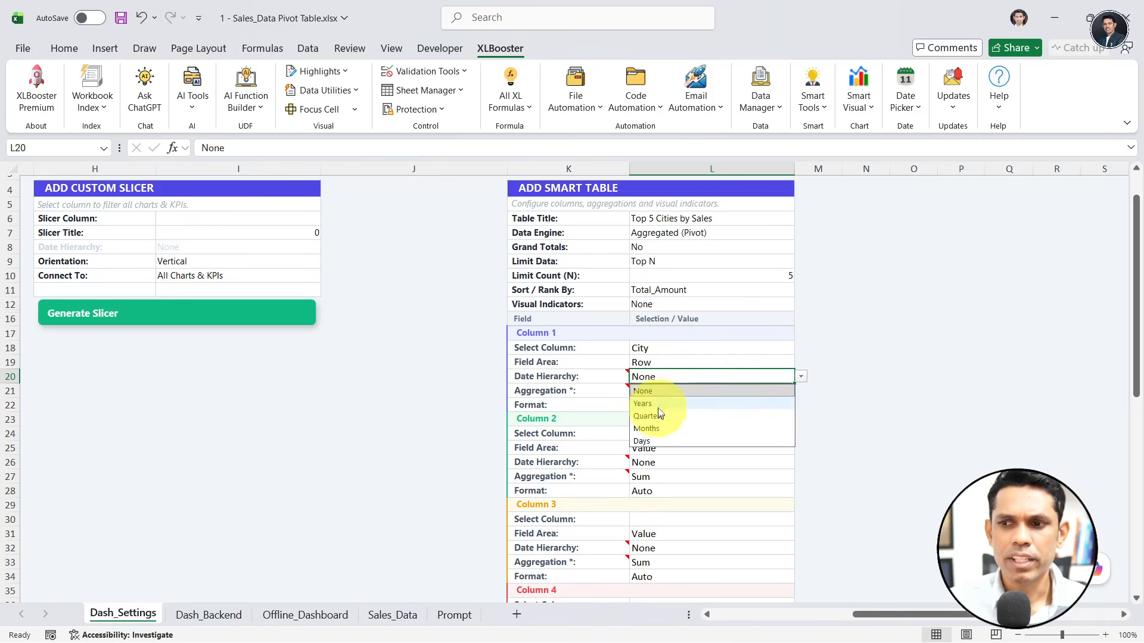
{"action": "left_click", "coordinate": [609, 378]}
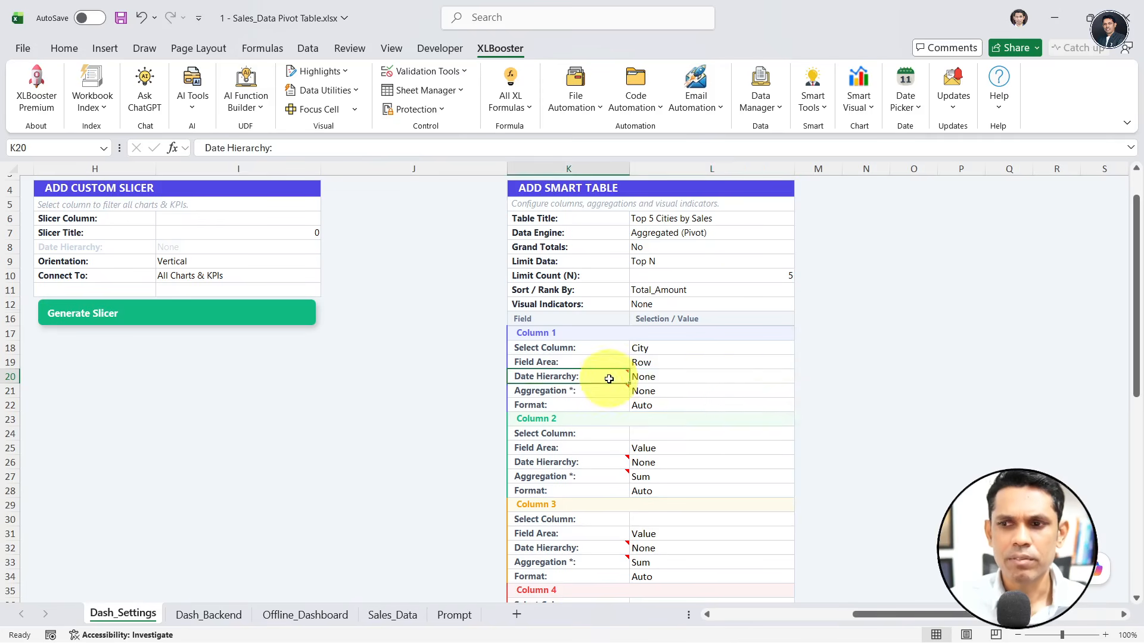
{"action": "left_click", "coordinate": [642, 373]}
Step: Try Millions (M) as Column 1's format, restore it to Auto and review the other format options
{"action": "left_click", "coordinate": [660, 407]}
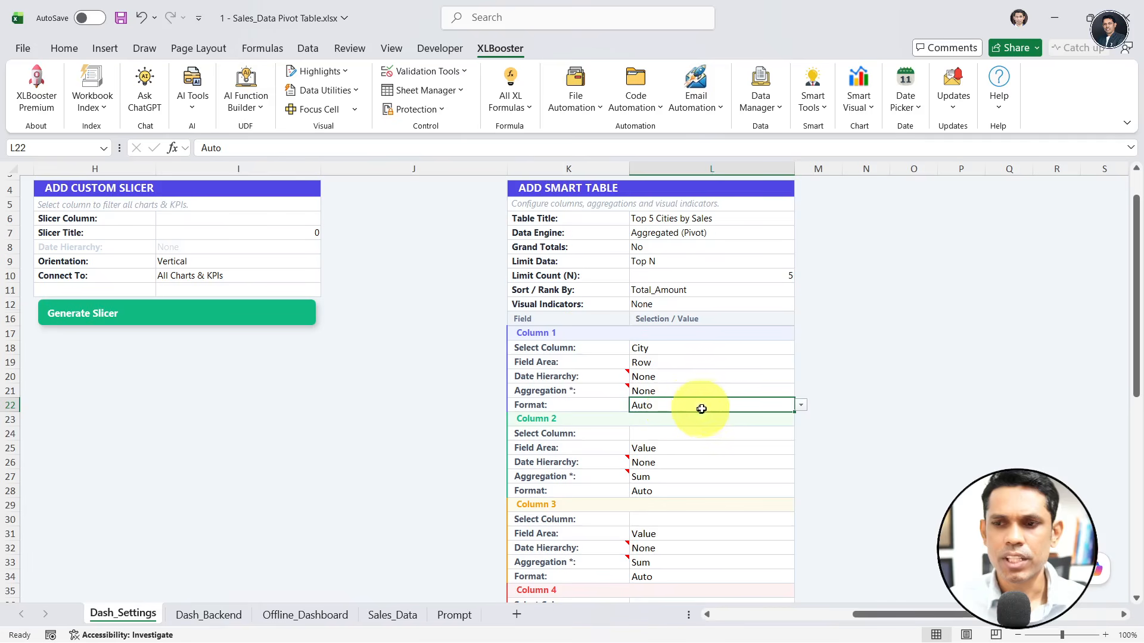
{"action": "left_click", "coordinate": [800, 406]}
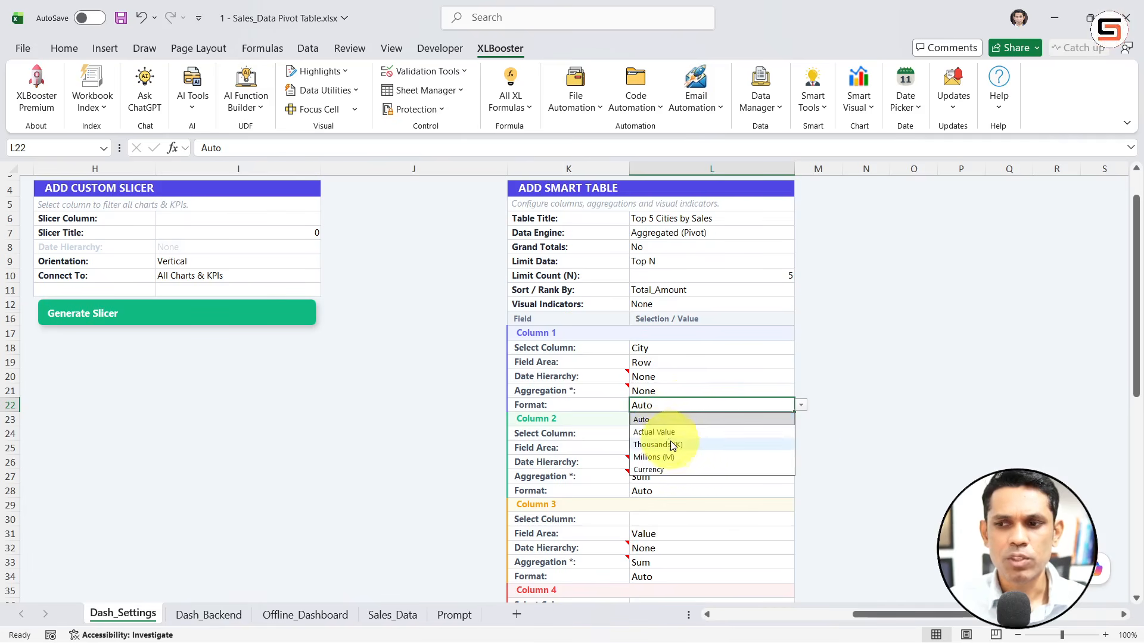
{"action": "left_click", "coordinate": [670, 457]}
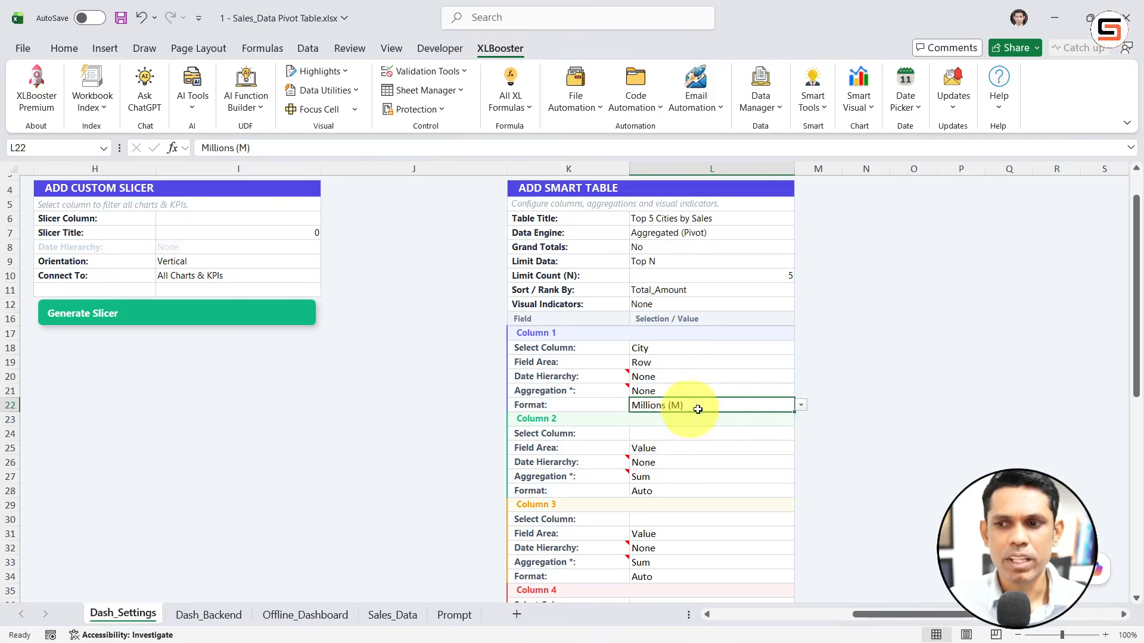
{"action": "left_click", "coordinate": [800, 405]}
{"action": "left_click", "coordinate": [659, 420]}
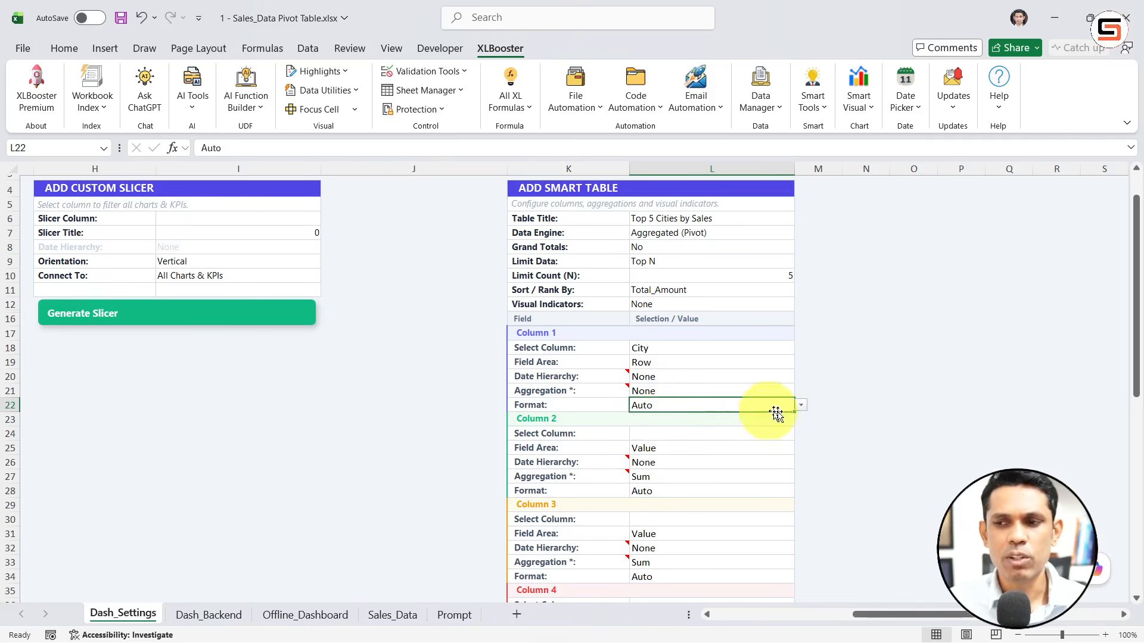
{"action": "left_click", "coordinate": [800, 405]}
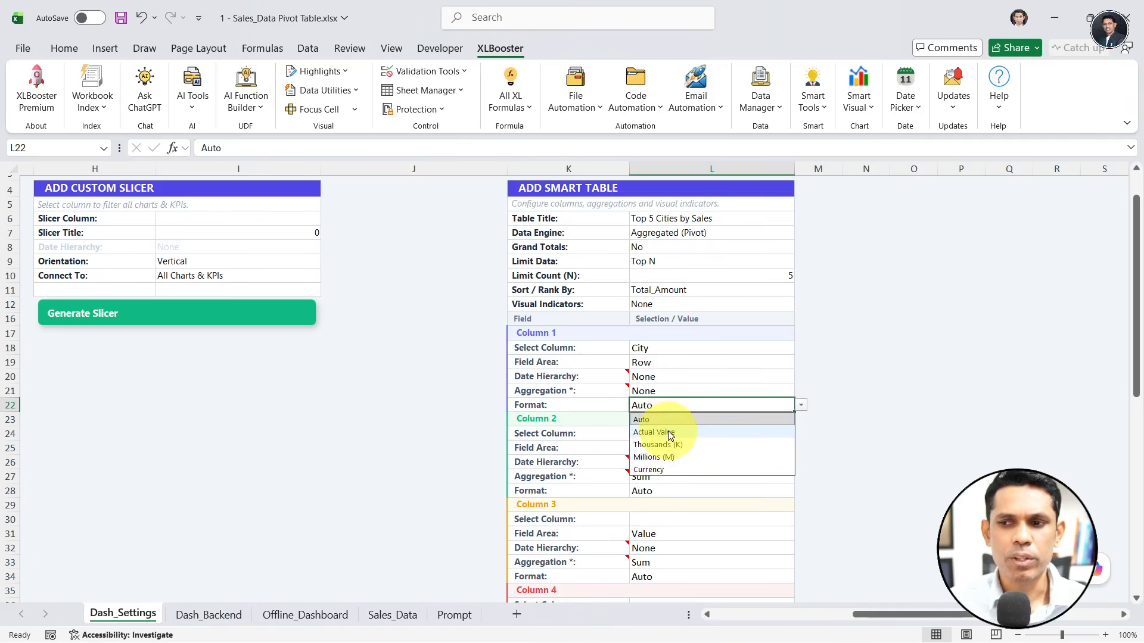
{"action": "left_click", "coordinate": [735, 417]}
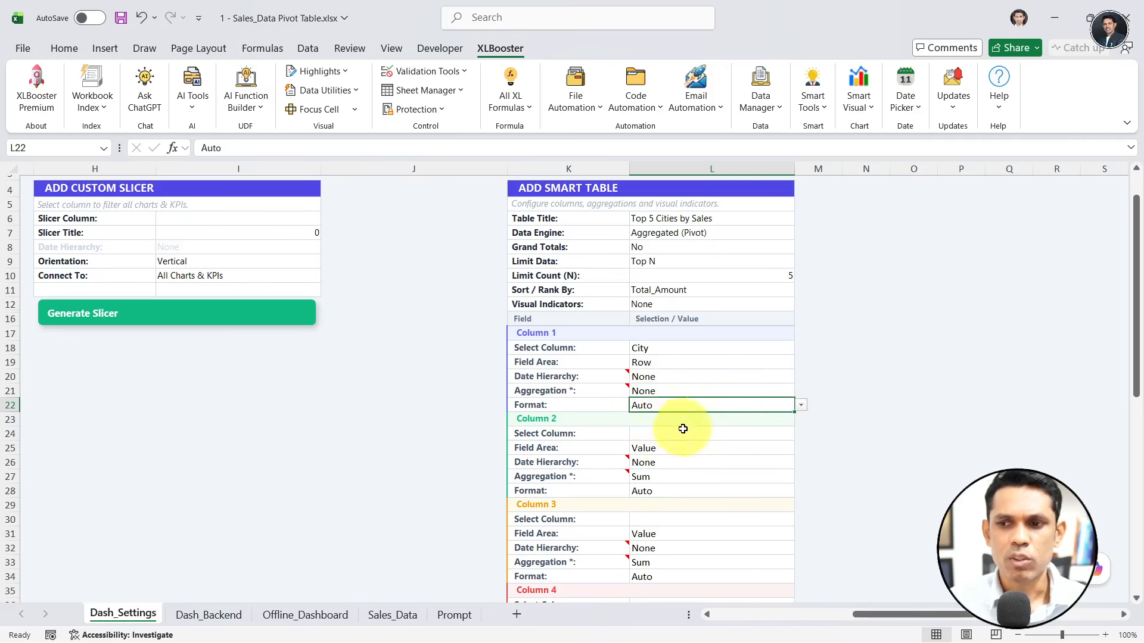
Step: Select Total_Amount as the source column for Column 2 of the smart table
{"action": "left_click", "coordinate": [667, 433]}
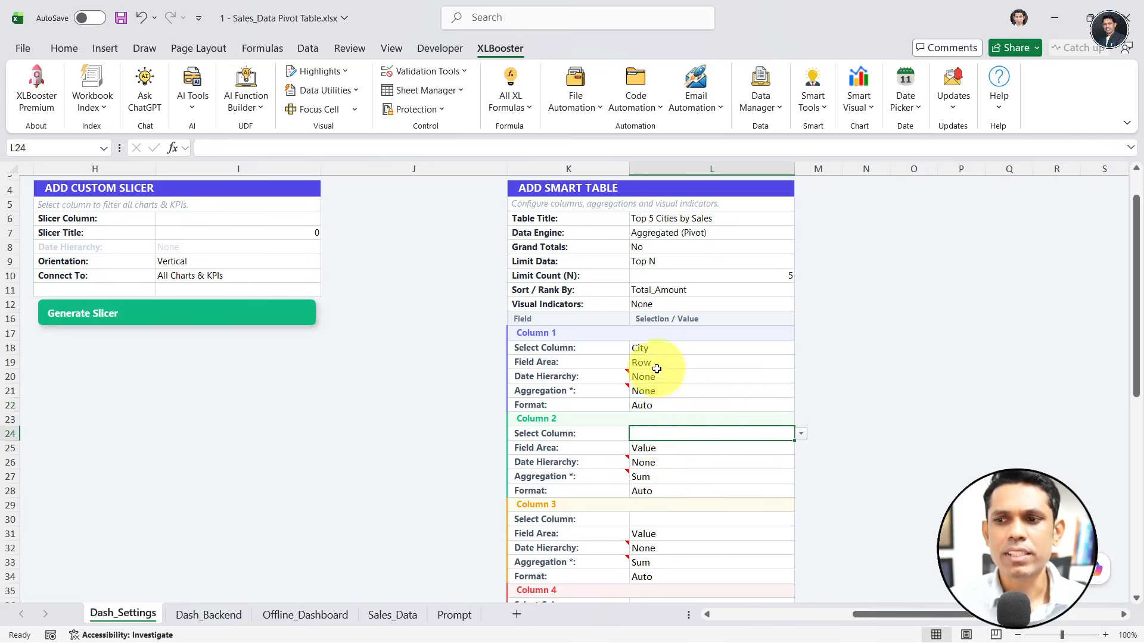
{"action": "left_click", "coordinate": [801, 434]}
{"action": "left_click", "coordinate": [655, 405]}
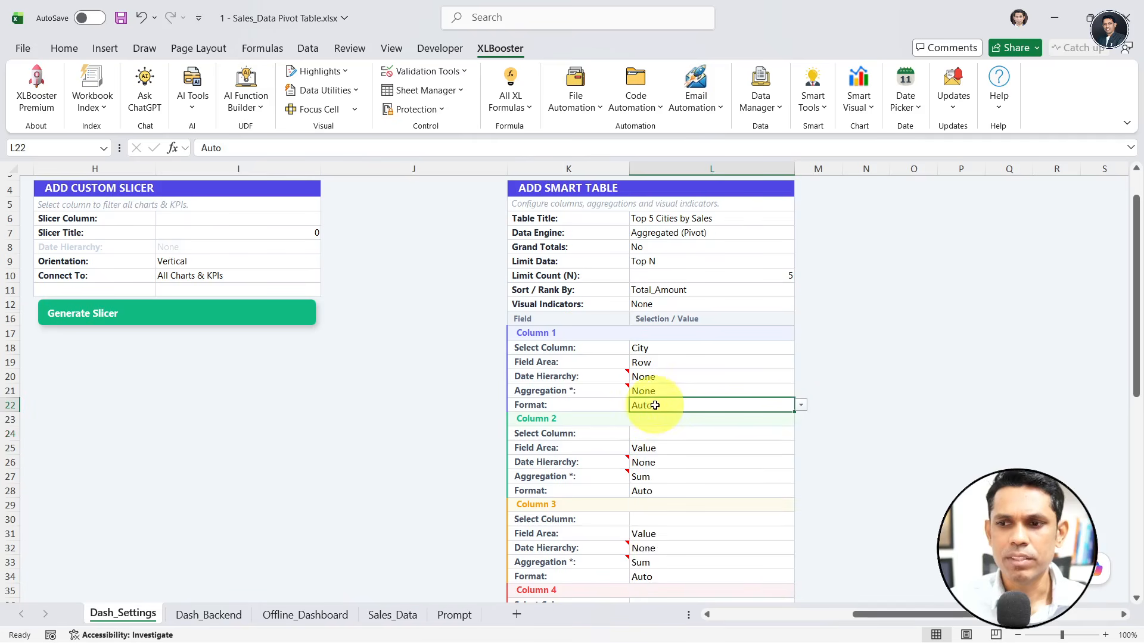
{"action": "left_click", "coordinate": [720, 440]}
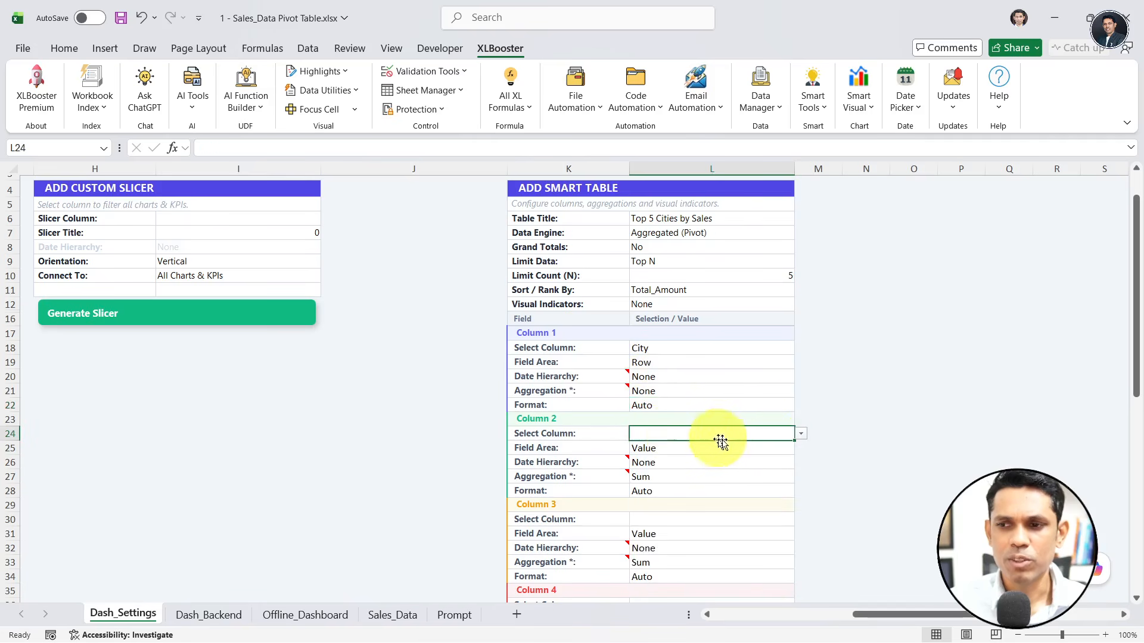
{"action": "left_click", "coordinate": [800, 434]}
{"action": "scroll", "coordinate": [656, 562], "scroll_direction": "down", "scroll_amount": 1}
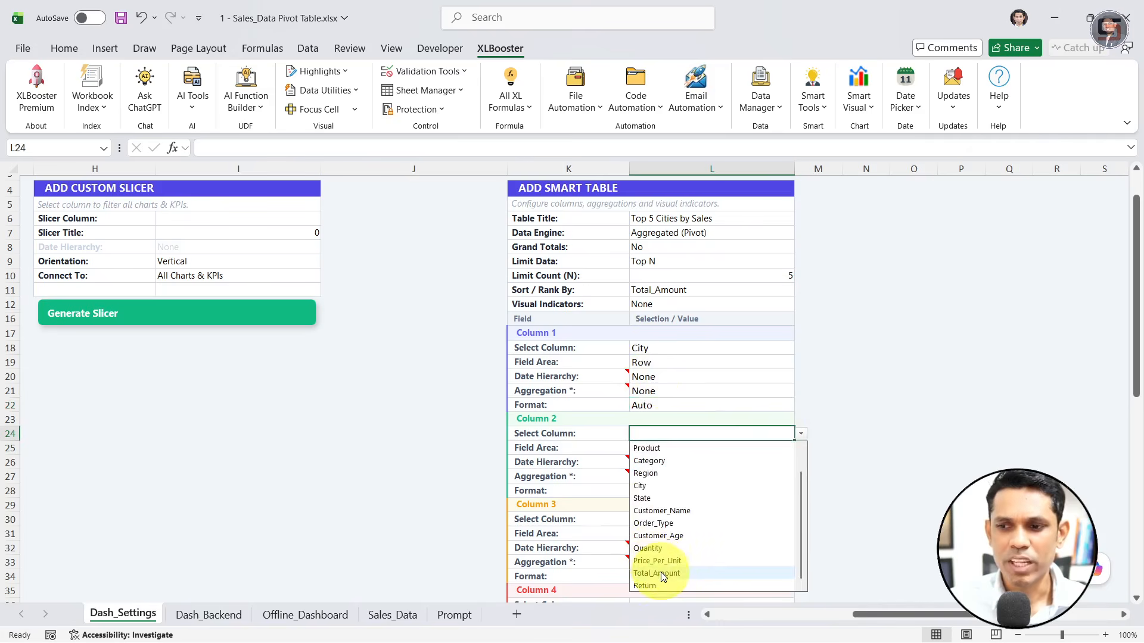
{"action": "left_click", "coordinate": [658, 573]}
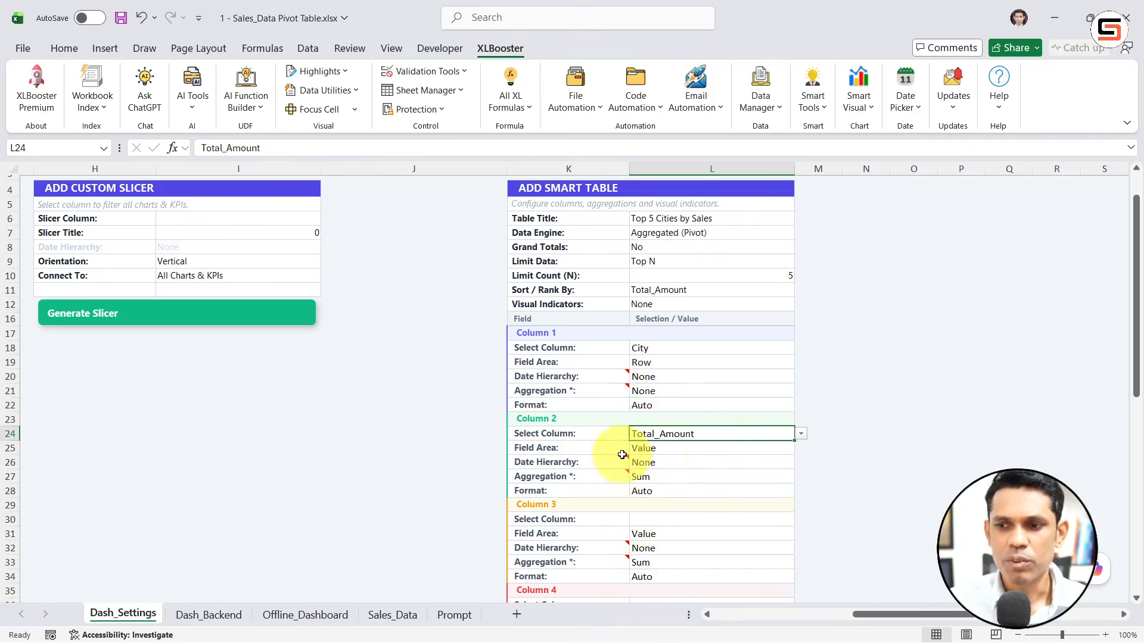
Step: Review Column 2's field area, date hierarchy and aggregation settings for Total_Amount
{"action": "left_click", "coordinate": [690, 454]}
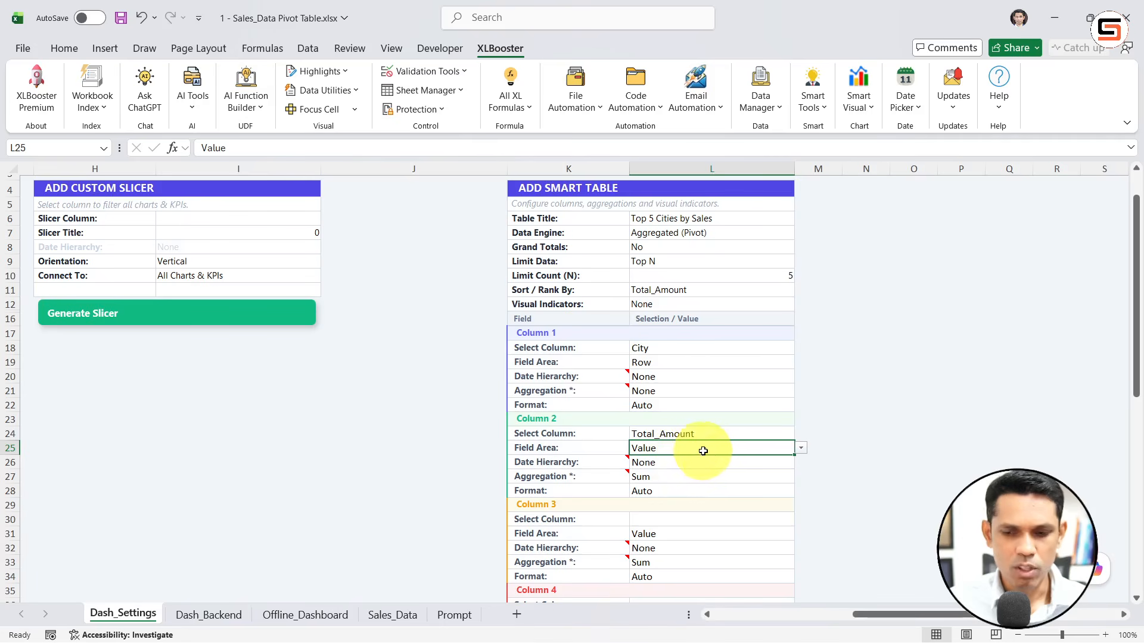
{"action": "mouse_move", "coordinate": [690, 454]}
{"action": "left_mouse_down"}
{"action": "mouse_move", "coordinate": [776, 454]}
{"action": "mouse_move", "coordinate": [750, 466]}
{"action": "left_mouse_up"}
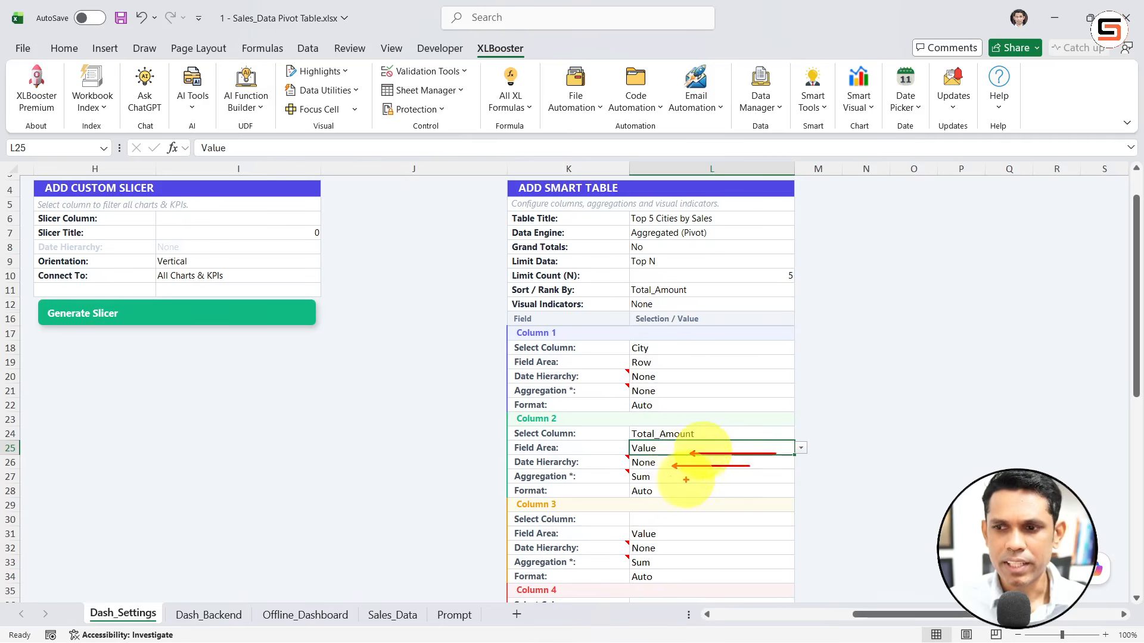
{"action": "mouse_move", "coordinate": [666, 478]}
{"action": "left_mouse_down"}
{"action": "mouse_move", "coordinate": [620, 473]}
{"action": "mouse_move", "coordinate": [627, 466]}
{"action": "left_mouse_up"}
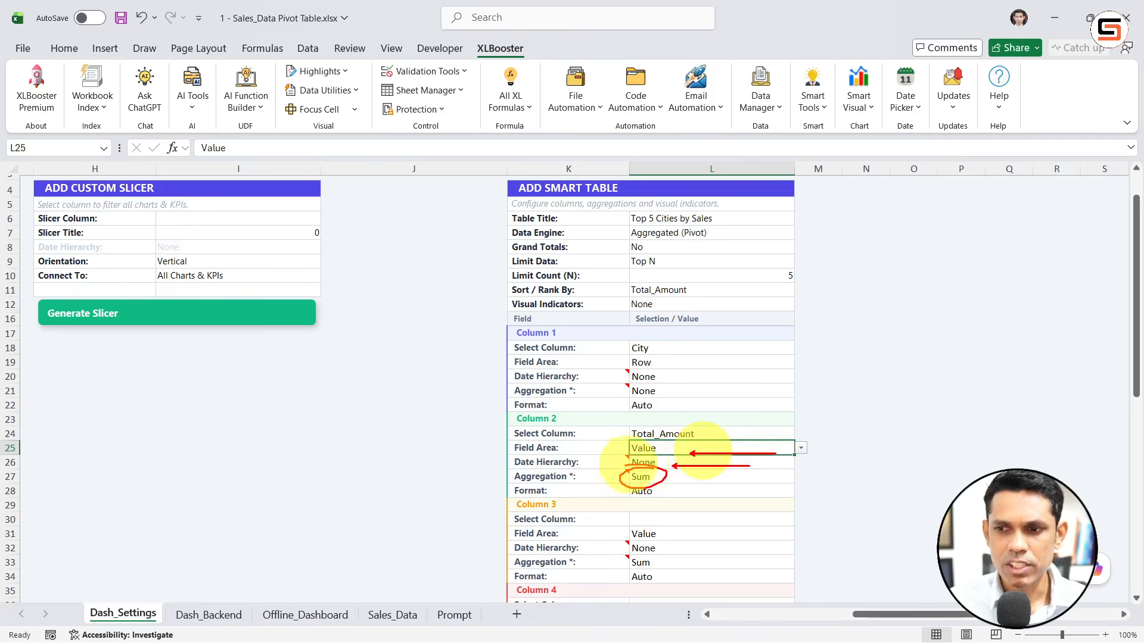
{"action": "left_click_drag", "start_coordinate": [600, 504], "coordinate": [625, 477]}
{"action": "left_click_drag", "start_coordinate": [637, 420], "coordinate": [637, 418]}
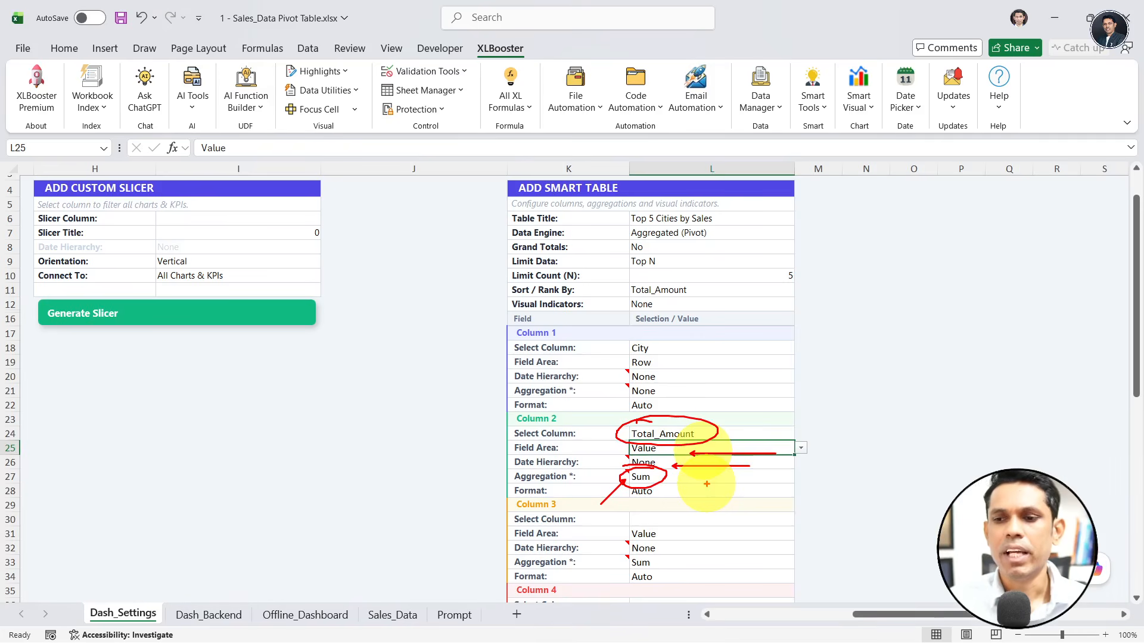
{"action": "key", "text": "Escape"}
Step: Review the number format options for Column 2 and choose Auto
{"action": "left_click", "coordinate": [771, 491]}
{"action": "left_click", "coordinate": [800, 491]}
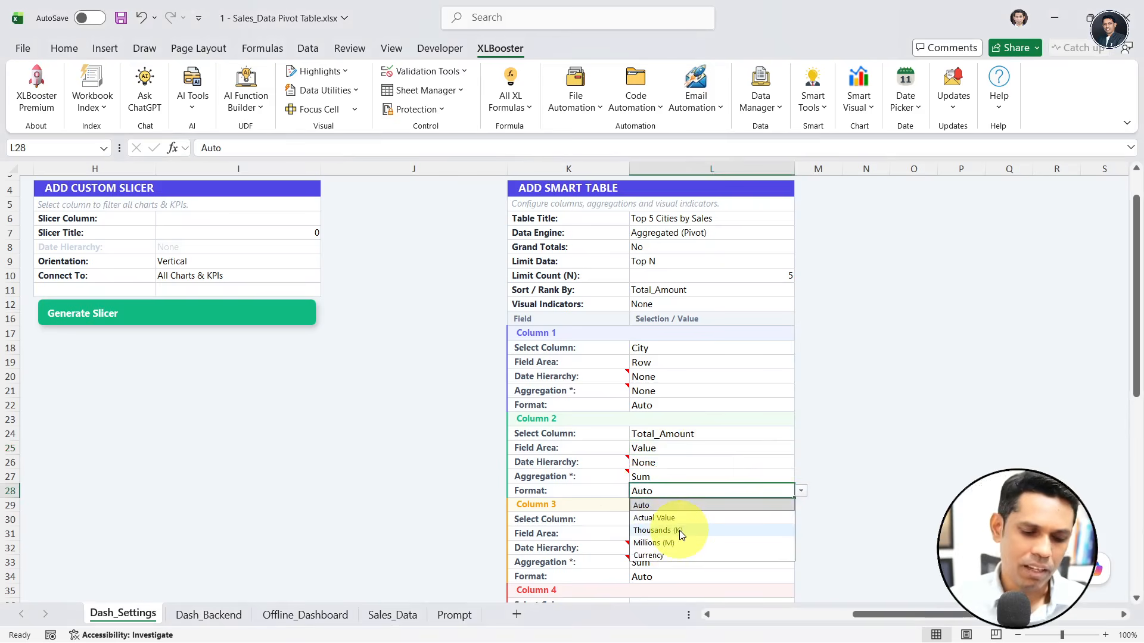
{"action": "mouse_move", "coordinate": [624, 498]}
{"action": "left_mouse_down"}
{"action": "mouse_move", "coordinate": [729, 557]}
{"action": "mouse_move", "coordinate": [840, 558]}
{"action": "left_mouse_up"}
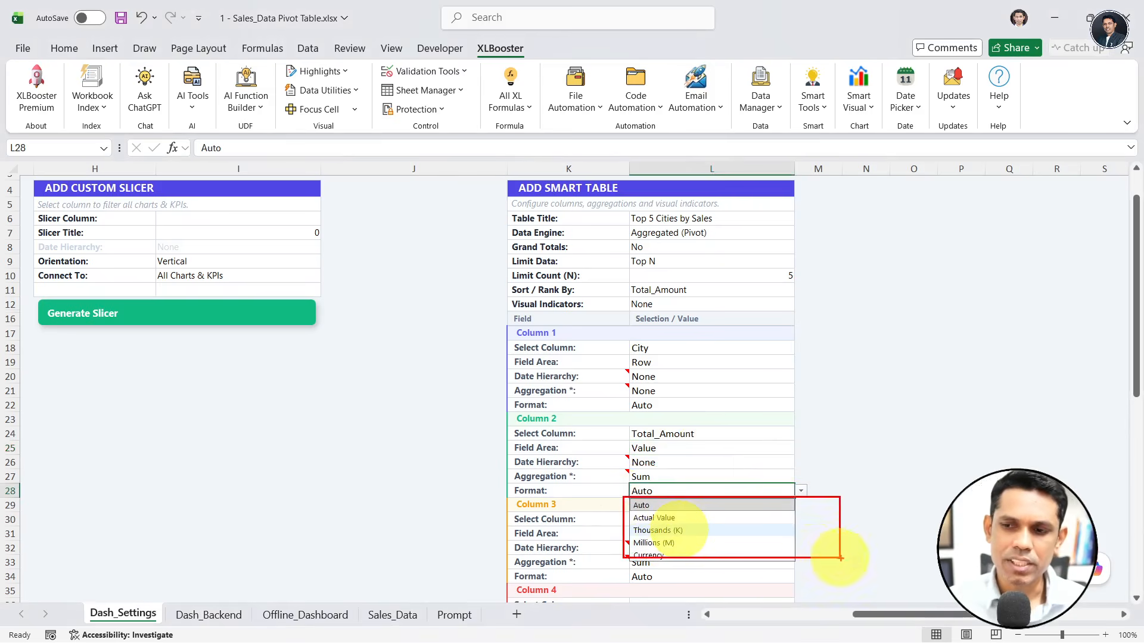
{"action": "left_click_drag", "start_coordinate": [686, 569], "coordinate": [686, 525]}
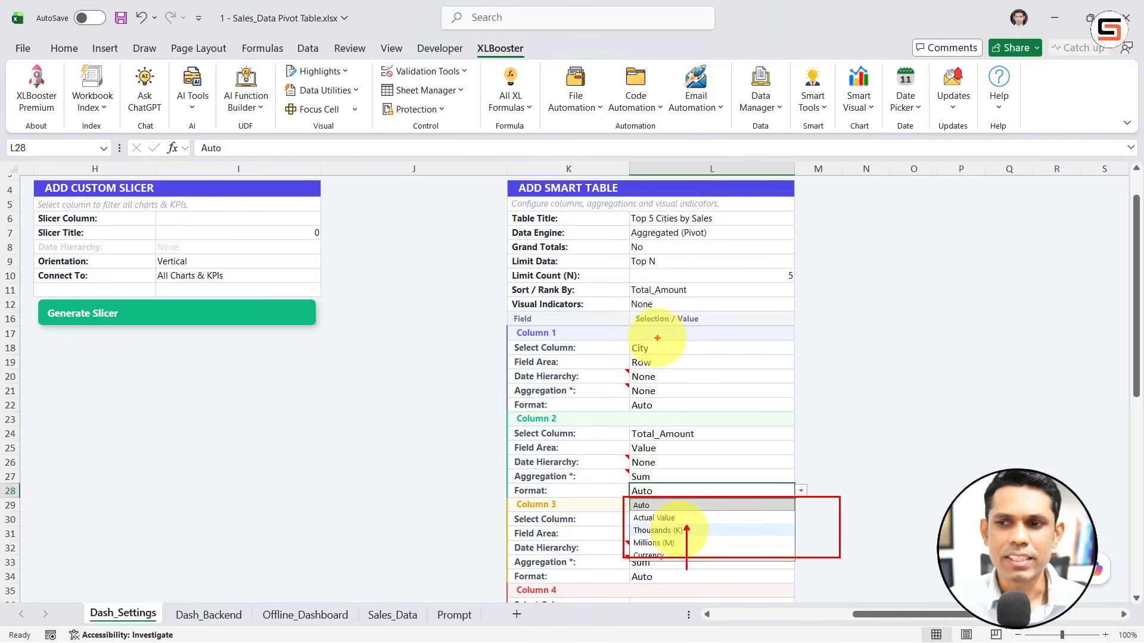
{"action": "mouse_move", "coordinate": [660, 309]}
{"action": "left_mouse_down"}
{"action": "mouse_move", "coordinate": [624, 314]}
{"action": "mouse_move", "coordinate": [645, 305]}
{"action": "left_mouse_up"}
{"action": "left_click_drag", "start_coordinate": [648, 352], "coordinate": [648, 311]}
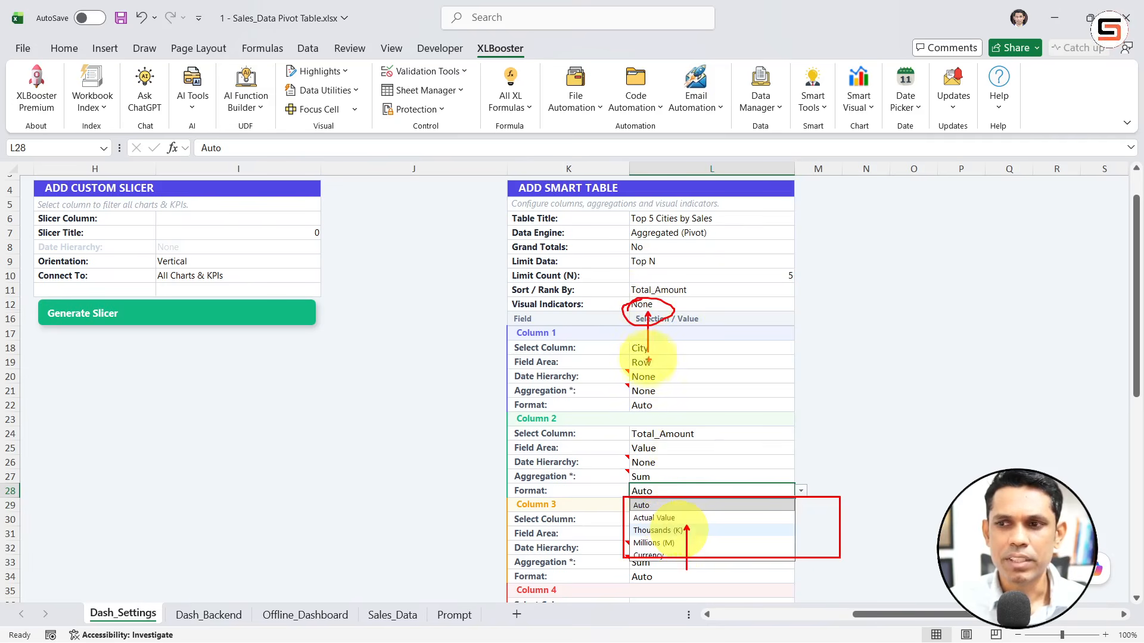
{"action": "left_click", "coordinate": [661, 505]}
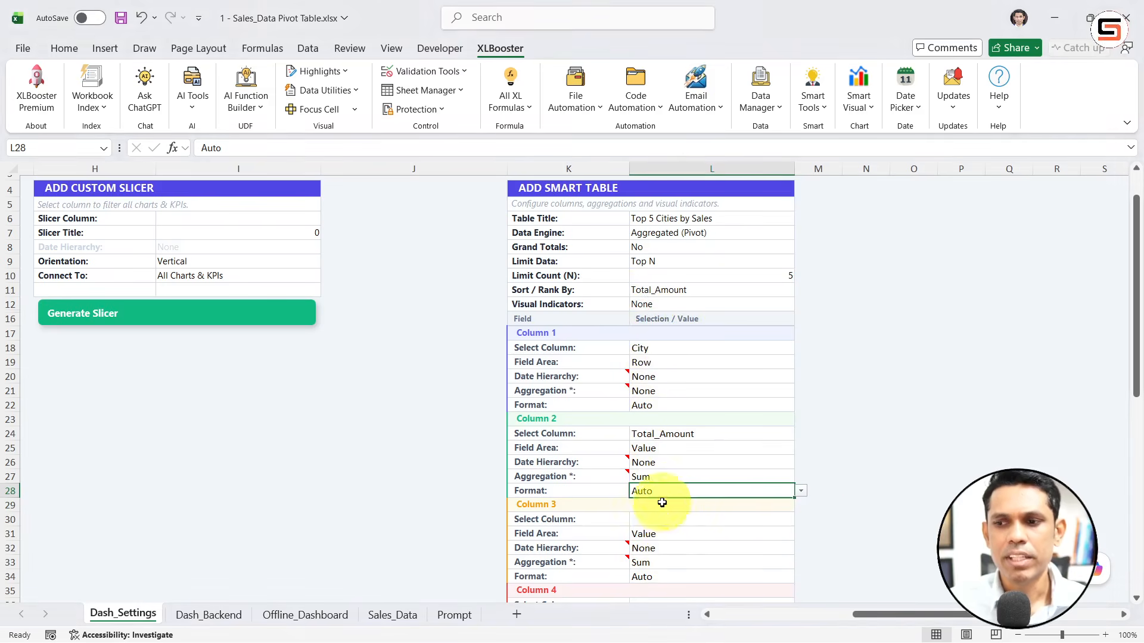
Step: Generate the Top 5 Cities by Sales smart table, auto-placing it below the existing dashboard elements
{"action": "scroll", "coordinate": [679, 504], "scroll_direction": "down", "scroll_amount": 1}
{"action": "scroll", "coordinate": [579, 461], "scroll_direction": "down", "scroll_amount": 7}
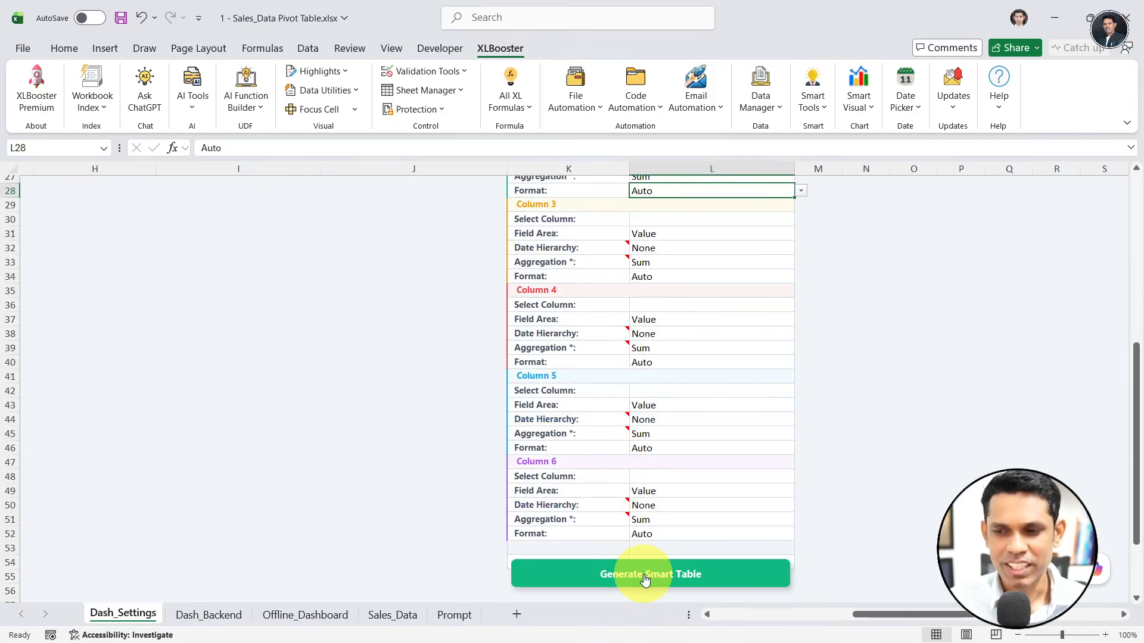
{"action": "left_click", "coordinate": [643, 573]}
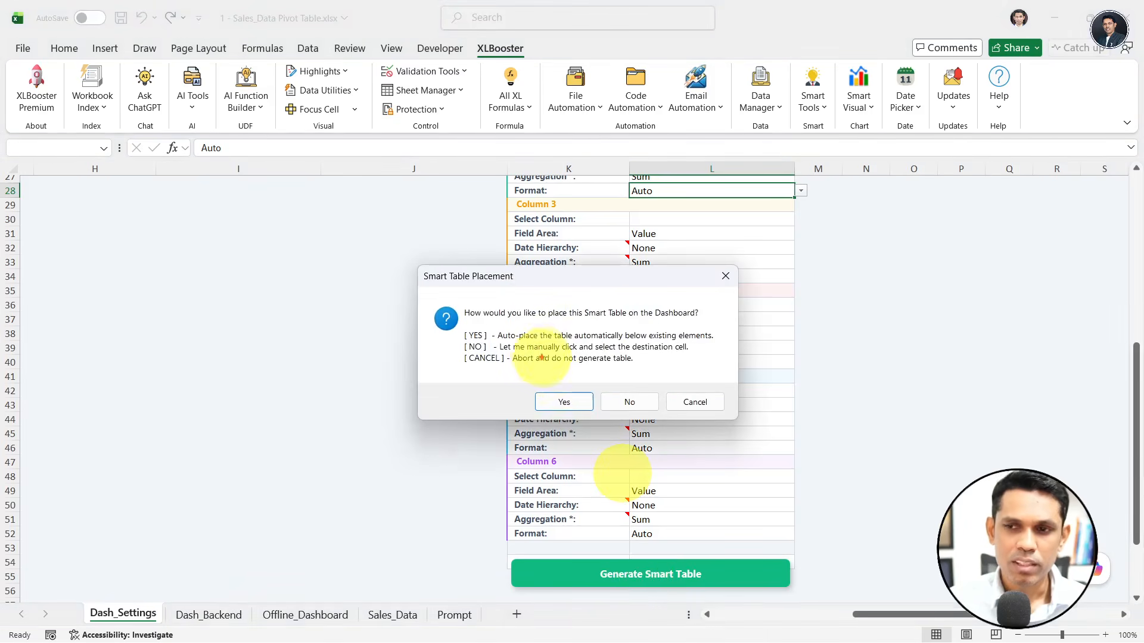
{"action": "mouse_move", "coordinate": [456, 325]}
{"action": "left_mouse_down"}
{"action": "mouse_move", "coordinate": [527, 379]}
{"action": "mouse_move", "coordinate": [733, 379]}
{"action": "left_mouse_up"}
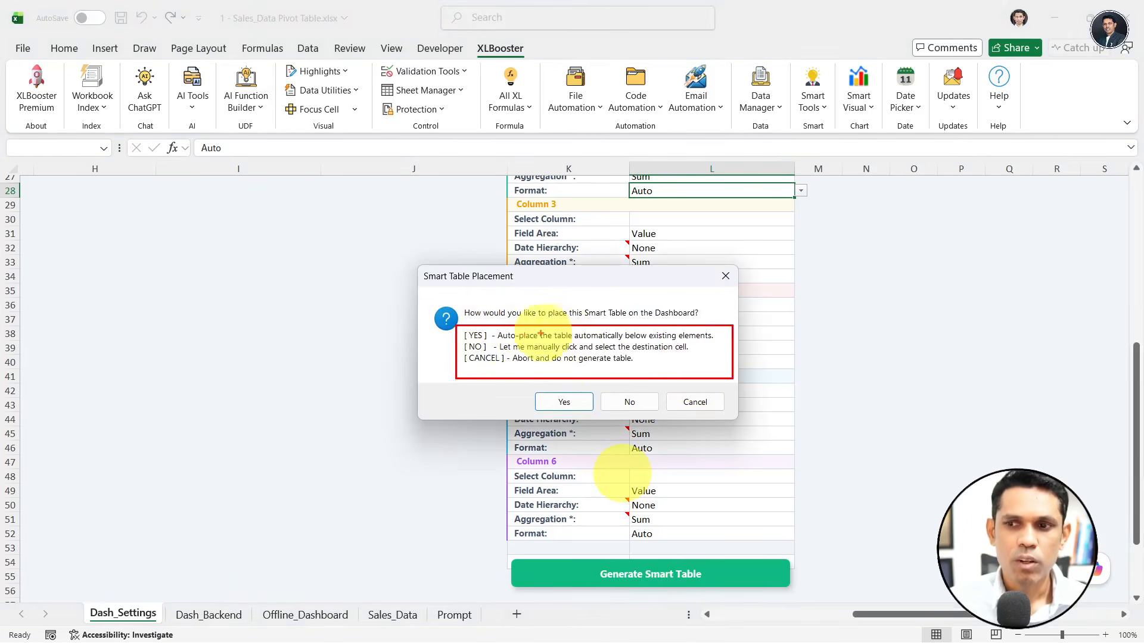
{"action": "left_click_drag", "start_coordinate": [418, 346], "coordinate": [466, 334]}
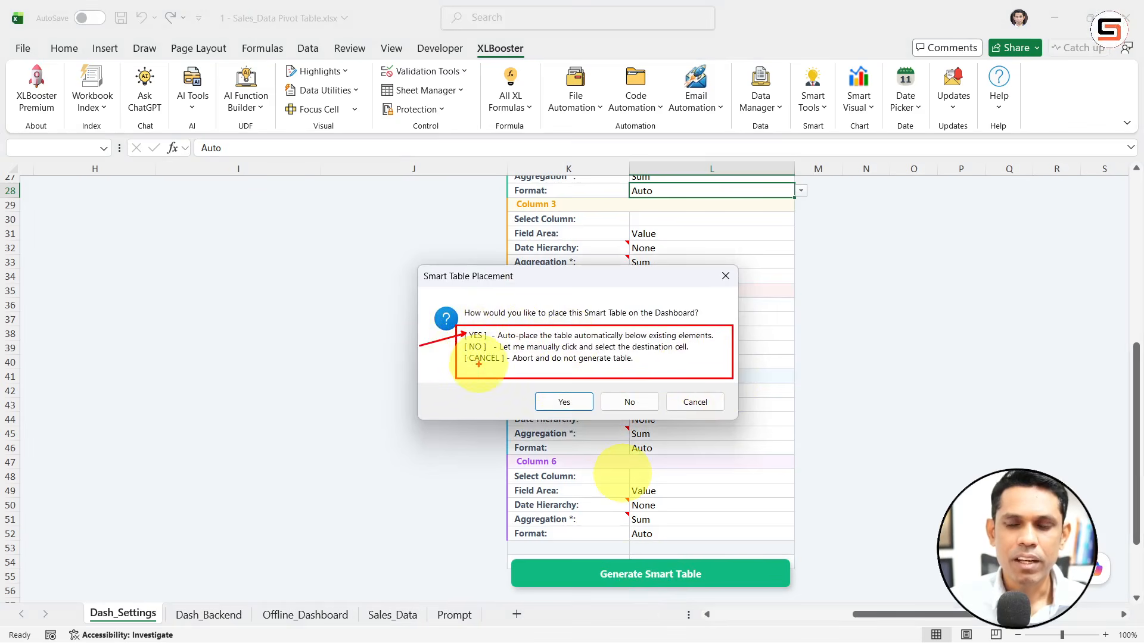
{"action": "key", "text": "Escape"}
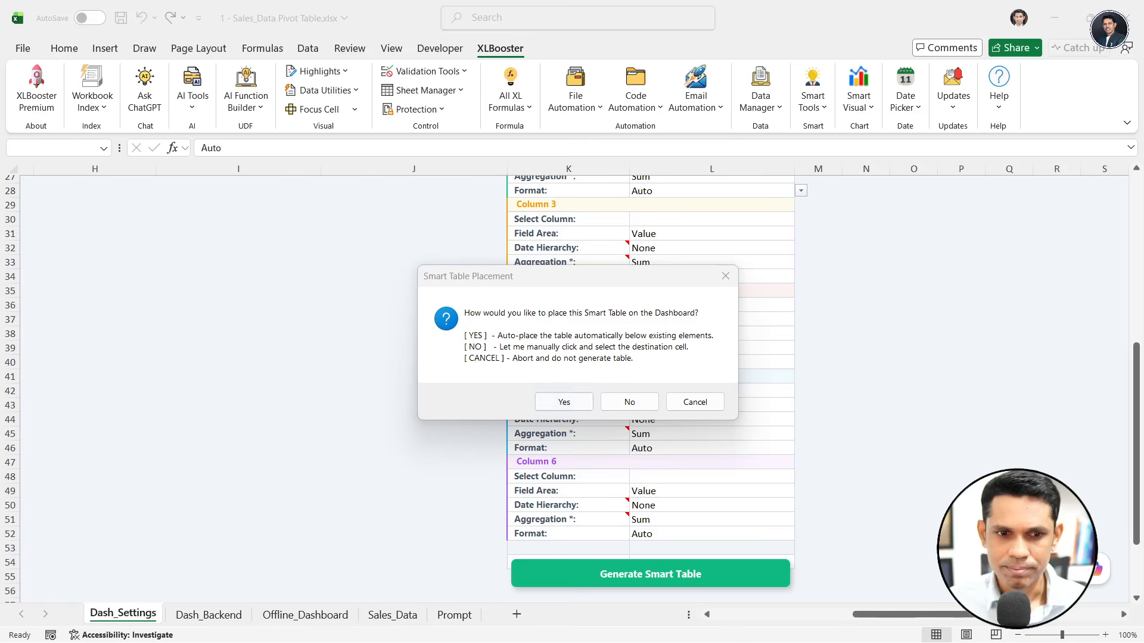
{"action": "left_click", "coordinate": [576, 402]}
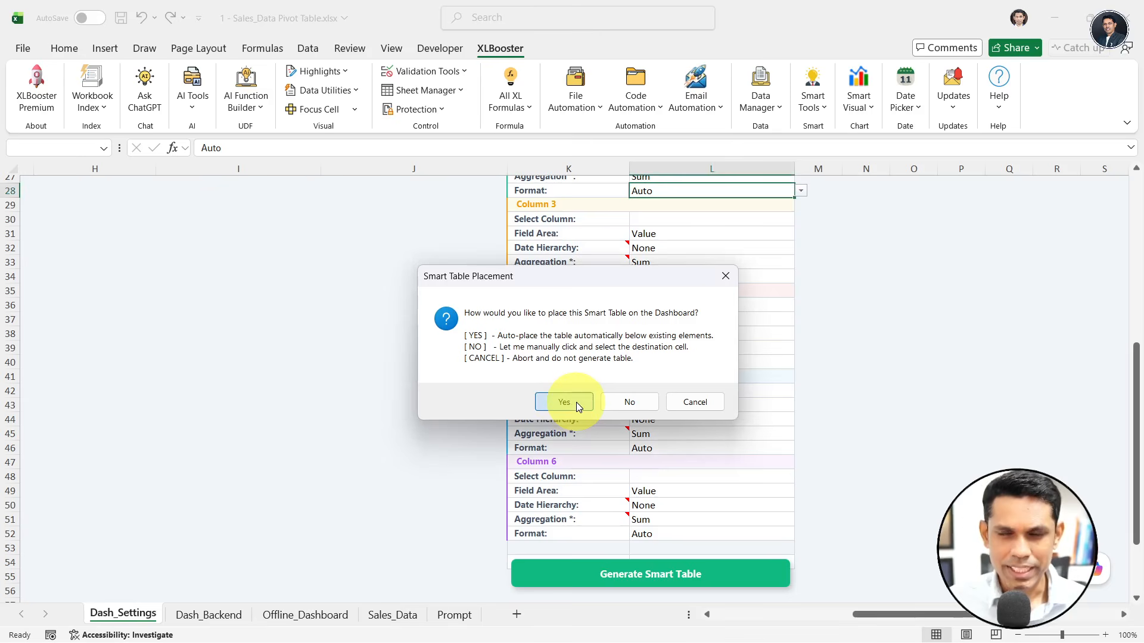
{"action": "left_click", "coordinate": [577, 402]}
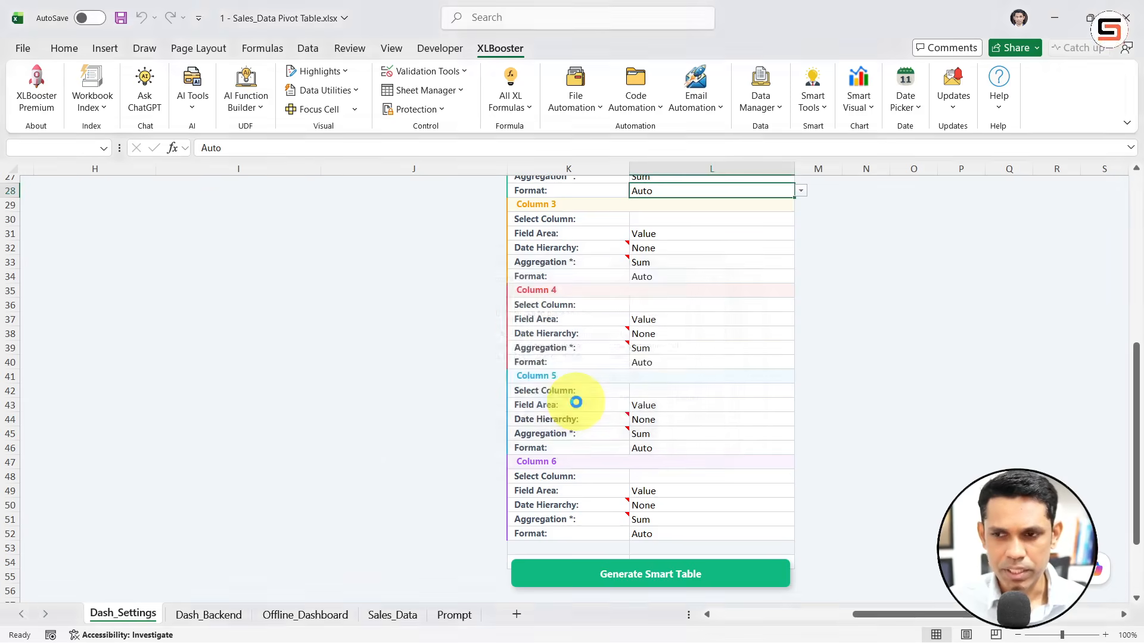
{"action": "left_click", "coordinate": [715, 392]}
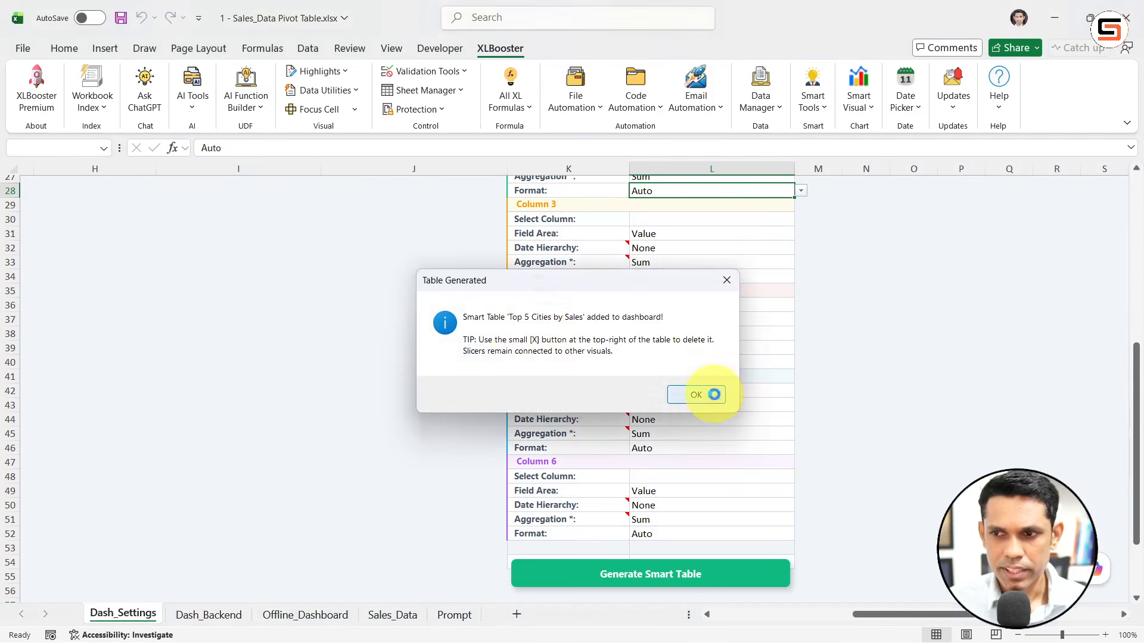
Step: Examine the Top 5 Cities by Sales table on the Offline_Dashboard sheet, including its cities and Total_Amount values, closing the PivotTable field list
{"action": "scroll", "coordinate": [363, 464], "scroll_direction": "down", "scroll_amount": 3}
{"action": "scroll", "coordinate": [334, 383], "scroll_direction": "up", "scroll_amount": 1}
{"action": "scroll", "coordinate": [248, 446], "scroll_direction": "down", "scroll_amount": 2}
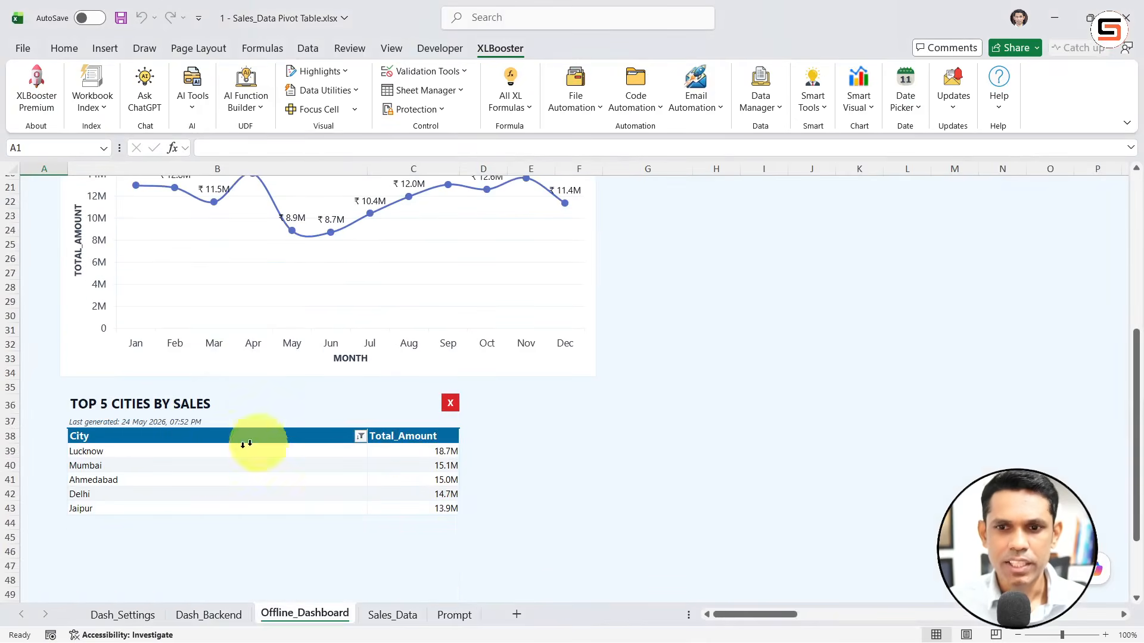
{"action": "left_click_drag", "start_coordinate": [423, 453], "coordinate": [203, 490]}
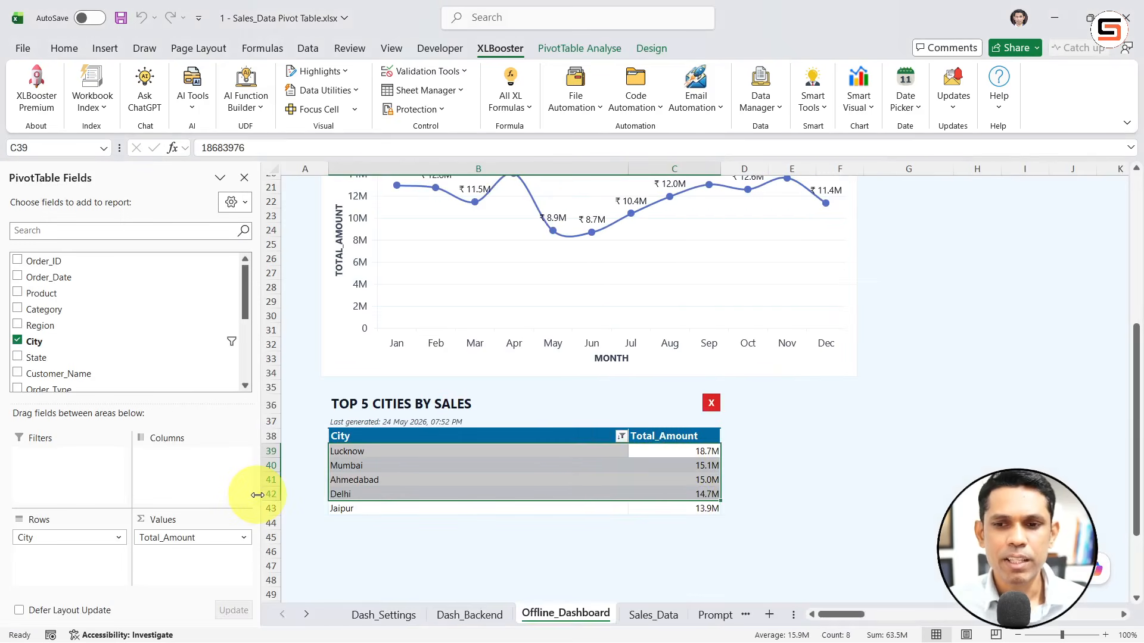
{"action": "left_click", "coordinate": [245, 177]}
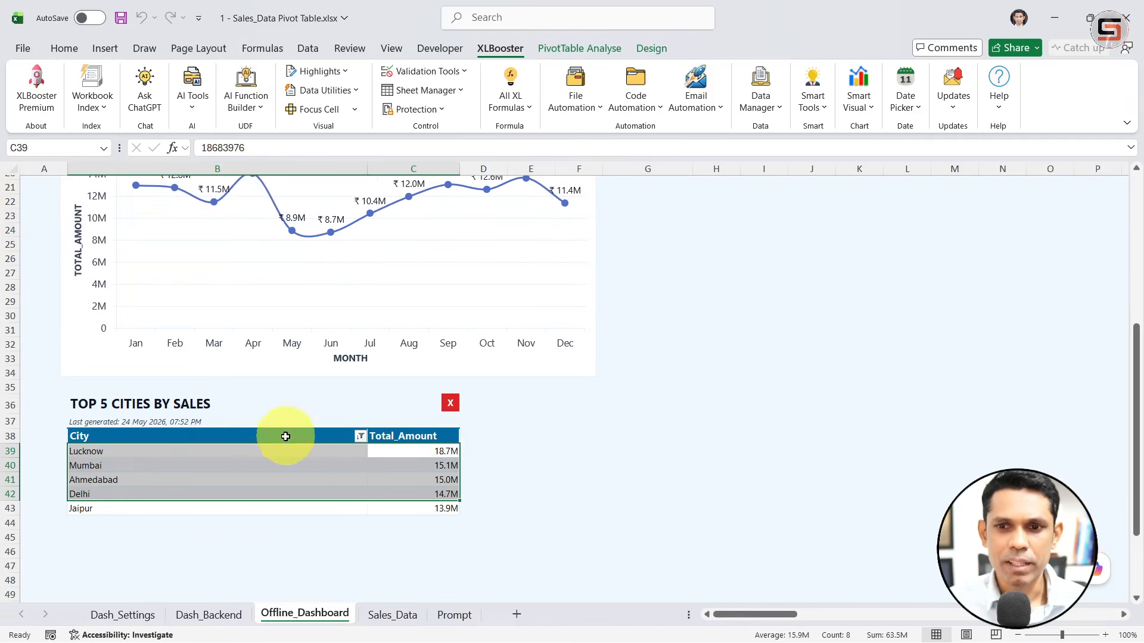
{"action": "left_click", "coordinate": [365, 449]}
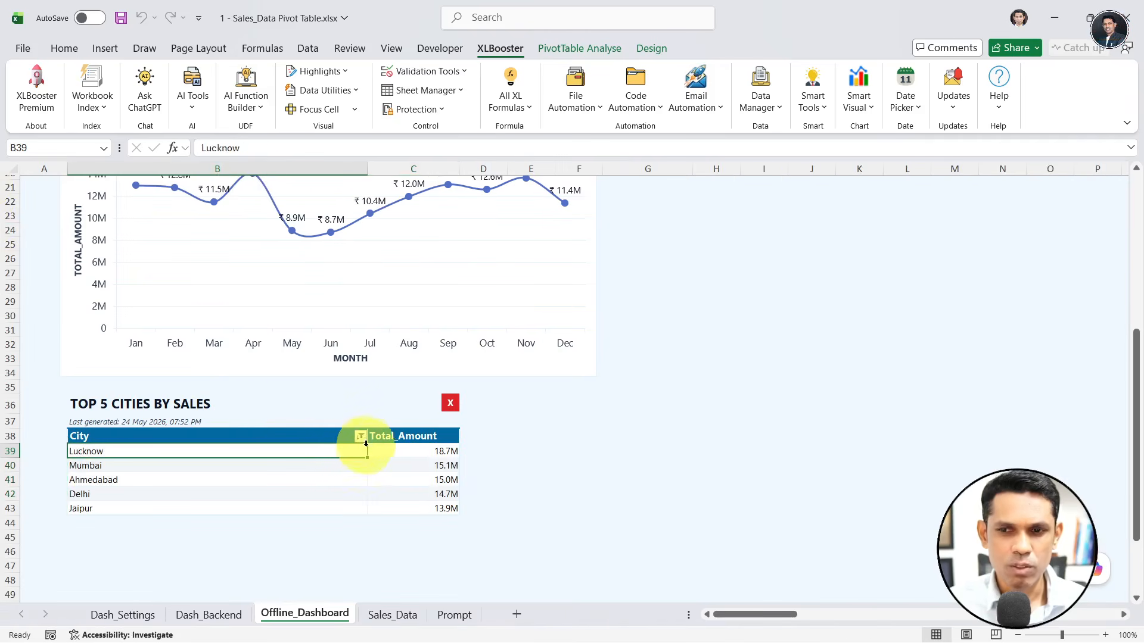
{"action": "left_click_drag", "start_coordinate": [447, 452], "coordinate": [445, 508]}
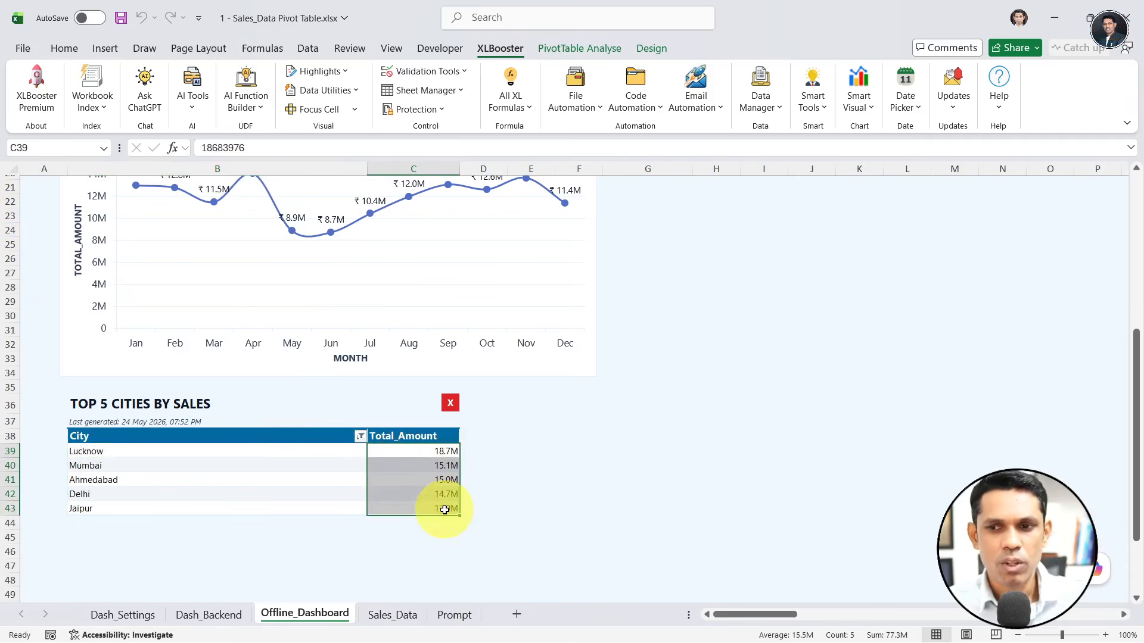
Step: Examine each city's Total_Amount value in the Top 5 Cities by Sales table
{"action": "left_click", "coordinate": [448, 453]}
{"action": "left_click", "coordinate": [447, 466]}
{"action": "left_click", "coordinate": [447, 480]}
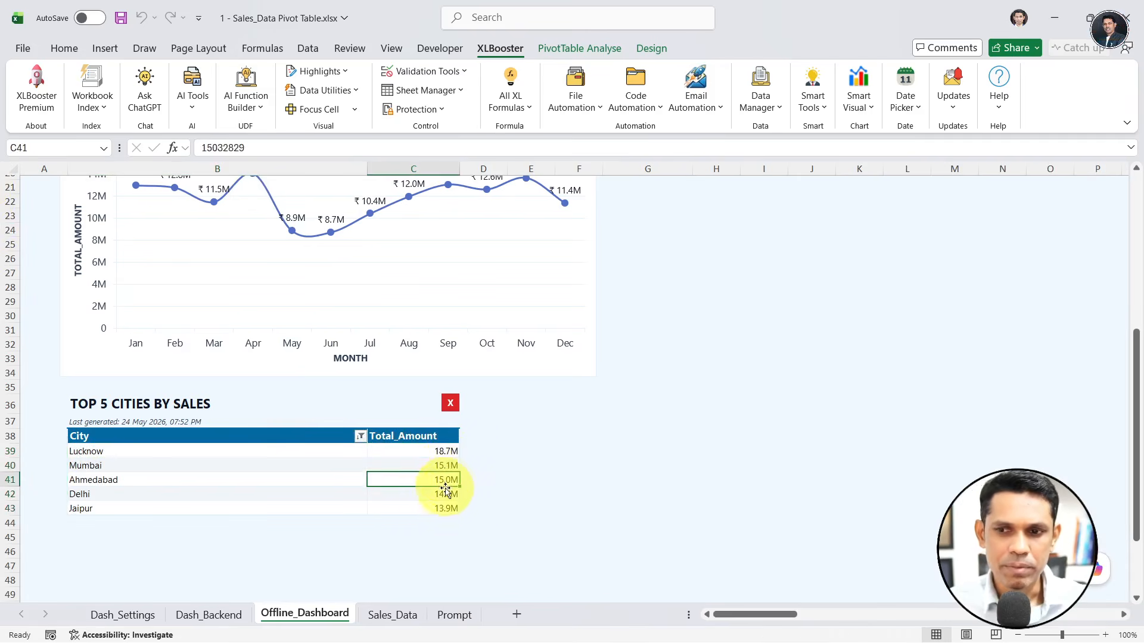
{"action": "left_click", "coordinate": [445, 494]}
{"action": "left_click", "coordinate": [444, 508]}
{"action": "left_click_drag", "start_coordinate": [444, 451], "coordinate": [441, 510]}
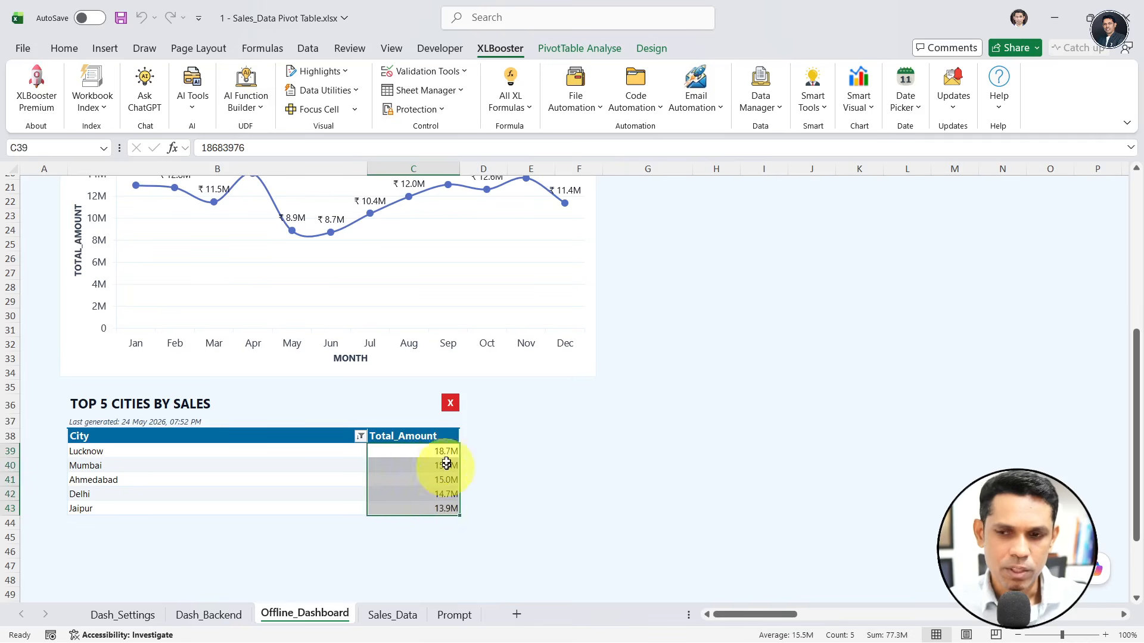
{"action": "left_click", "coordinate": [451, 405]}
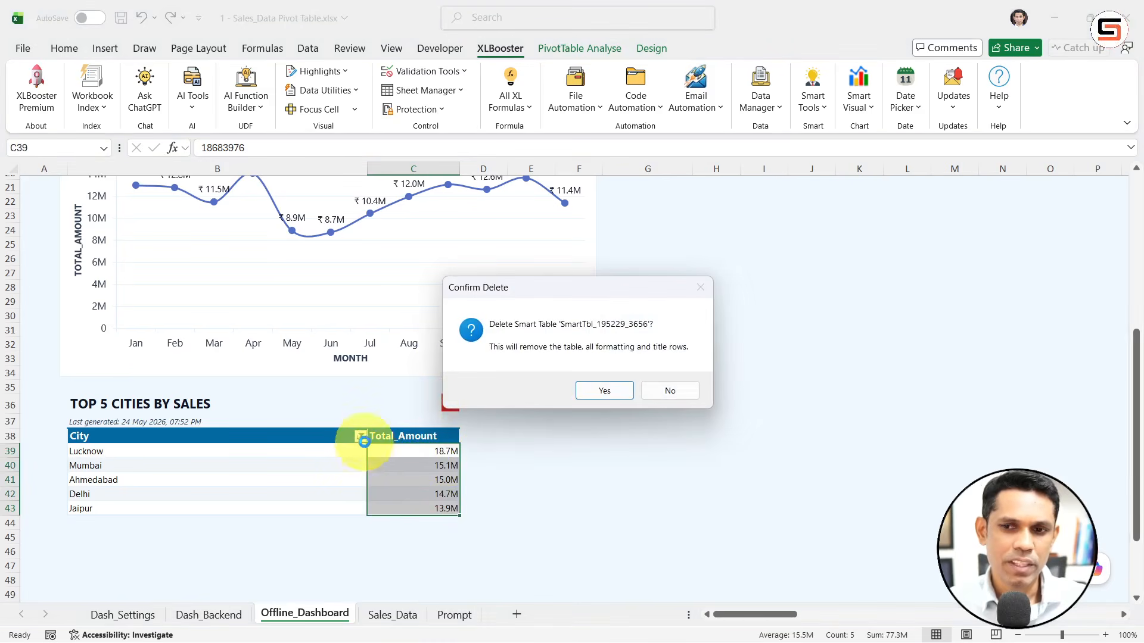
{"action": "left_click", "coordinate": [669, 390]}
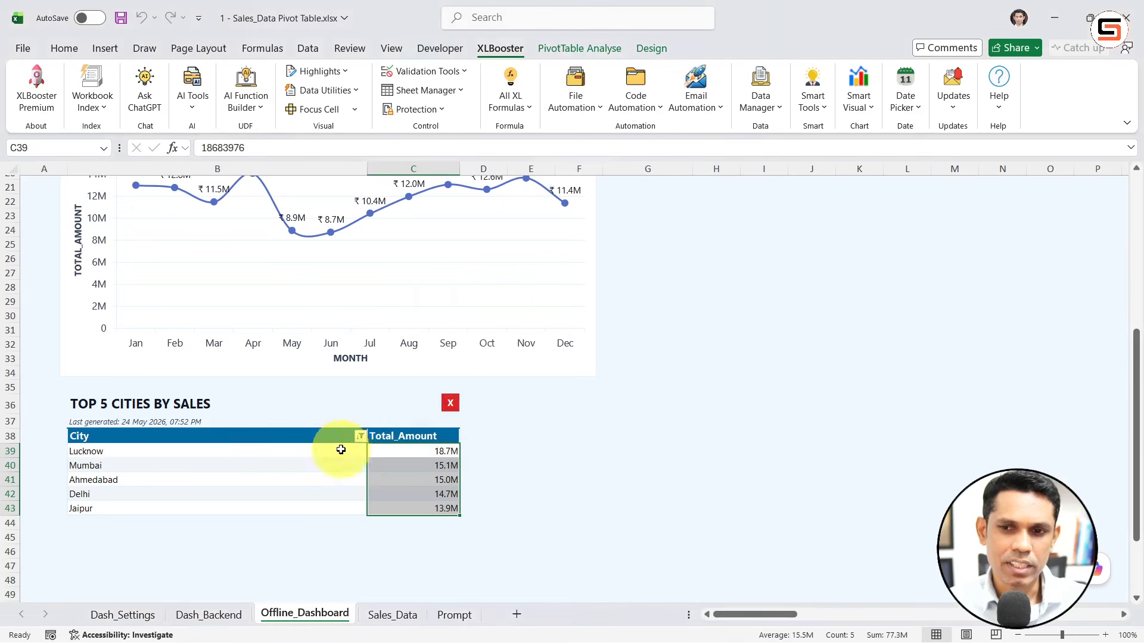
{"action": "left_click", "coordinate": [356, 439]}
{"action": "scroll", "coordinate": [464, 446], "scroll_direction": "up", "scroll_amount": 2}
{"action": "scroll", "coordinate": [463, 446], "scroll_direction": "up", "scroll_amount": 5}
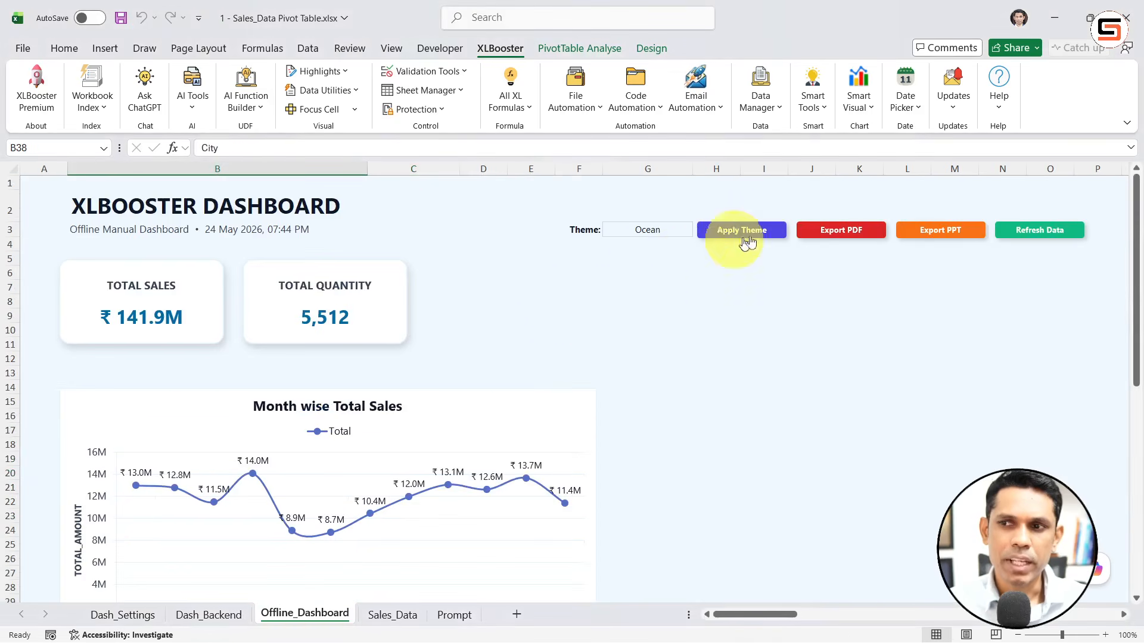
{"action": "scroll", "coordinate": [510, 439], "scroll_direction": "down", "scroll_amount": 7}
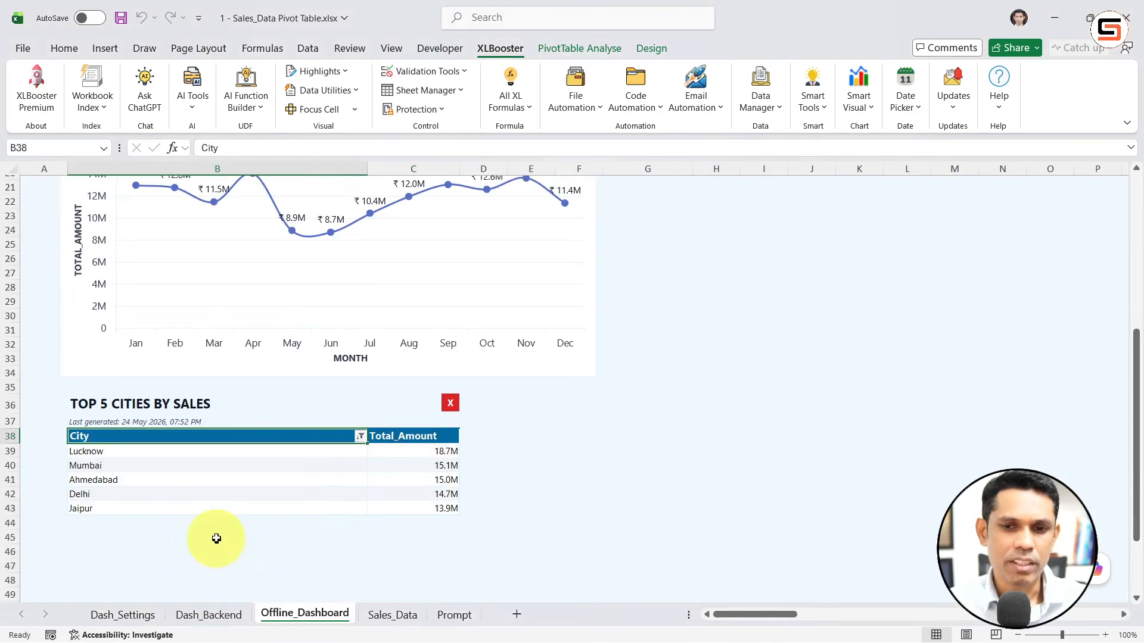
Step: Delete the Top 5 Cities by Sales smart table from the Offline_Dashboard sheet
{"action": "left_click", "coordinate": [451, 403]}
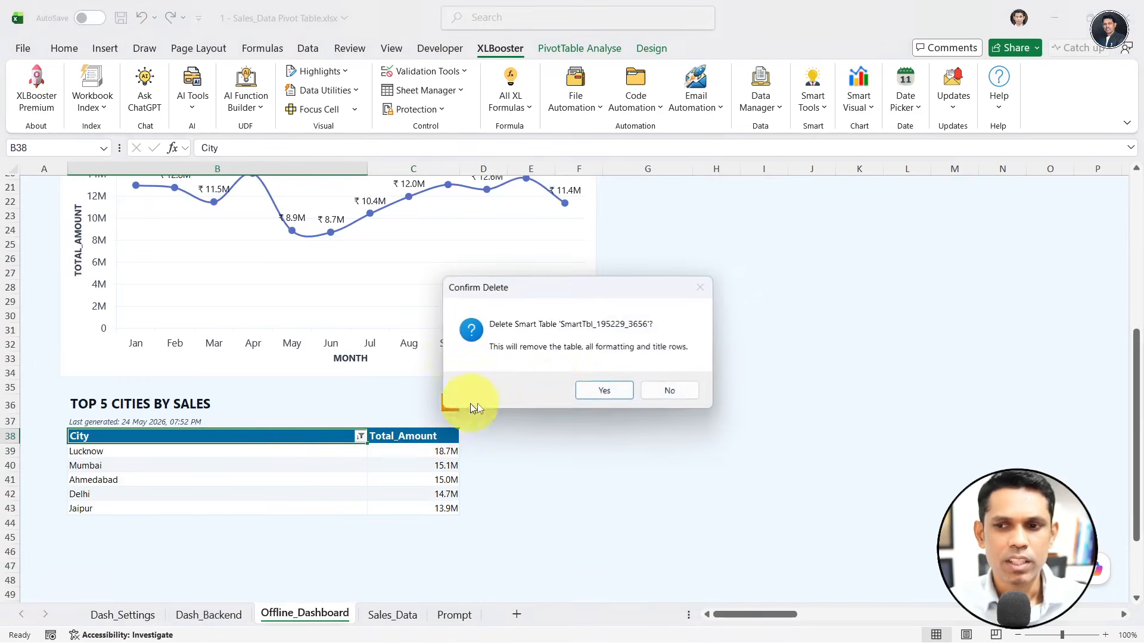
{"action": "left_click", "coordinate": [606, 391]}
{"action": "left_click", "coordinate": [612, 388]}
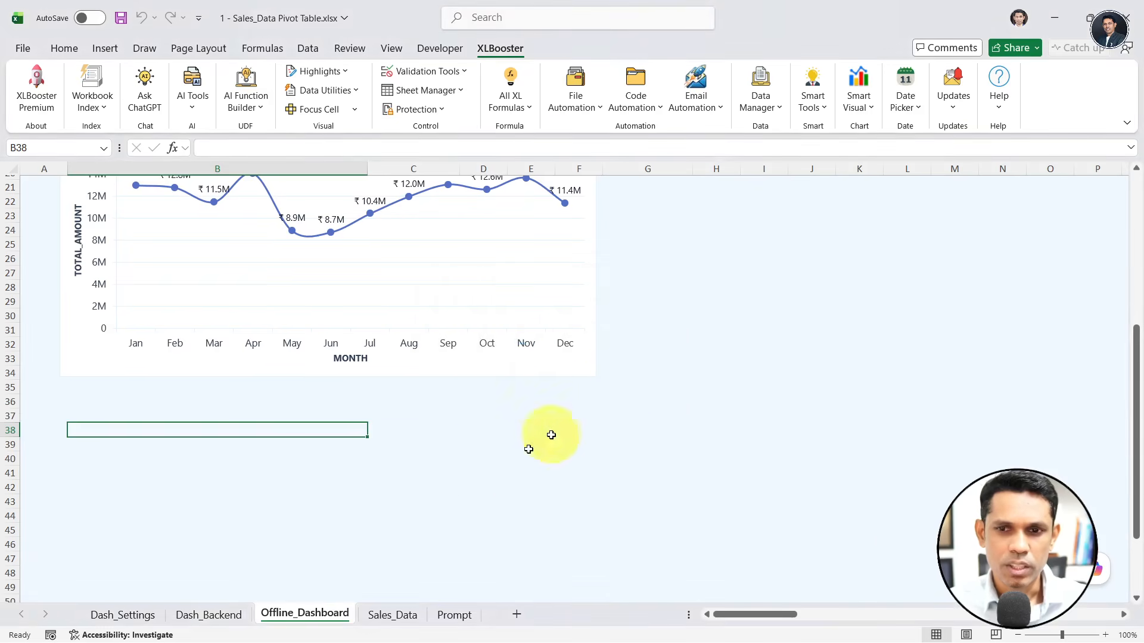
Step: Set the smart table's Visual Indicators to Data Bars (Blue) on the Dash_Settings sheet and review the other indicator options
{"action": "left_click", "coordinate": [97, 614]}
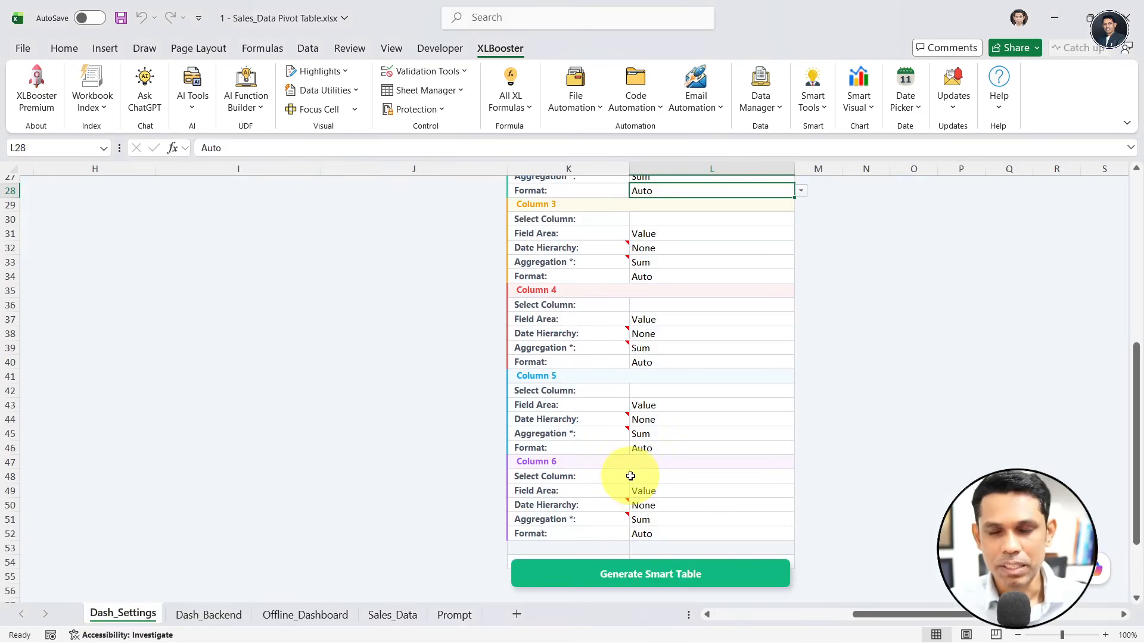
{"action": "scroll", "coordinate": [653, 467], "scroll_direction": "up", "scroll_amount": 6}
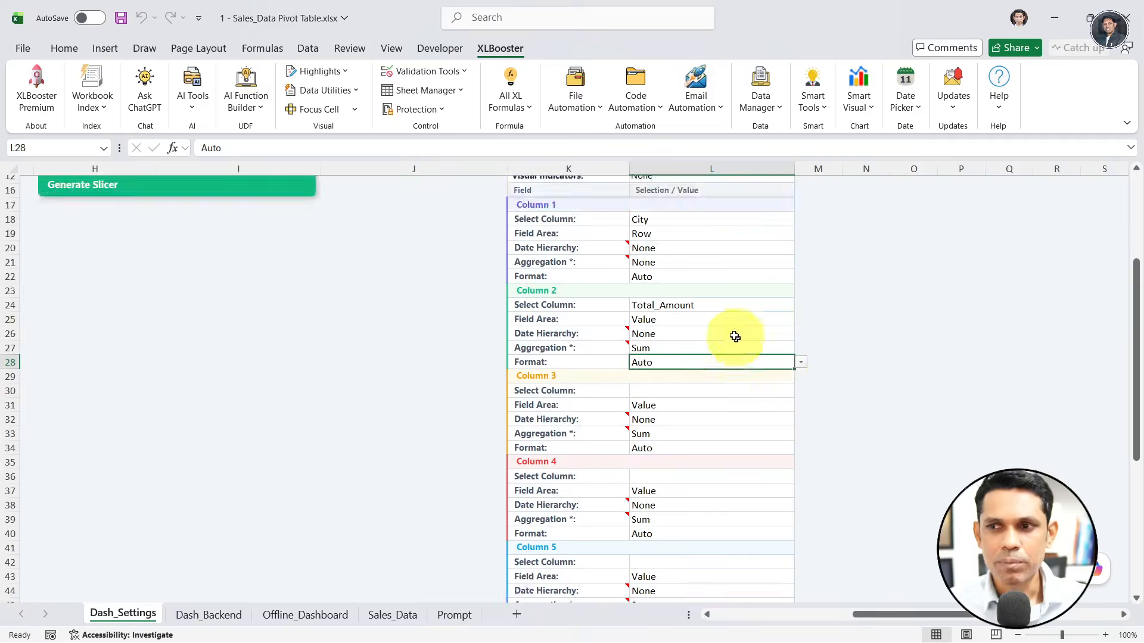
{"action": "scroll", "coordinate": [708, 278], "scroll_direction": "up", "scroll_amount": 2}
{"action": "left_click", "coordinate": [703, 346]}
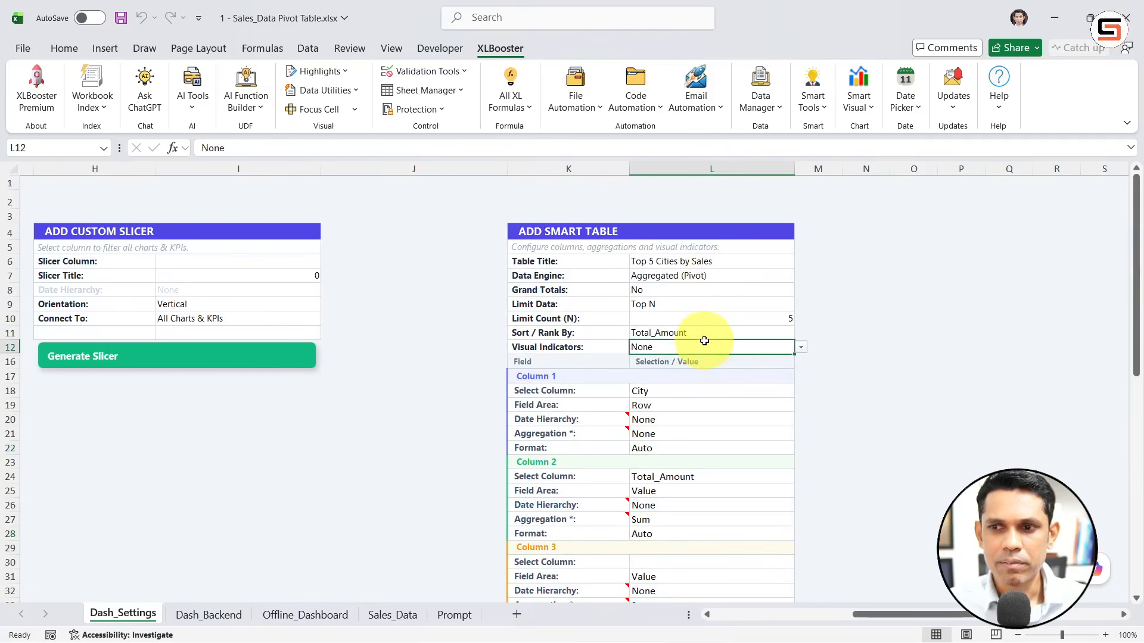
{"action": "left_click", "coordinate": [799, 347]}
{"action": "left_click", "coordinate": [661, 374]}
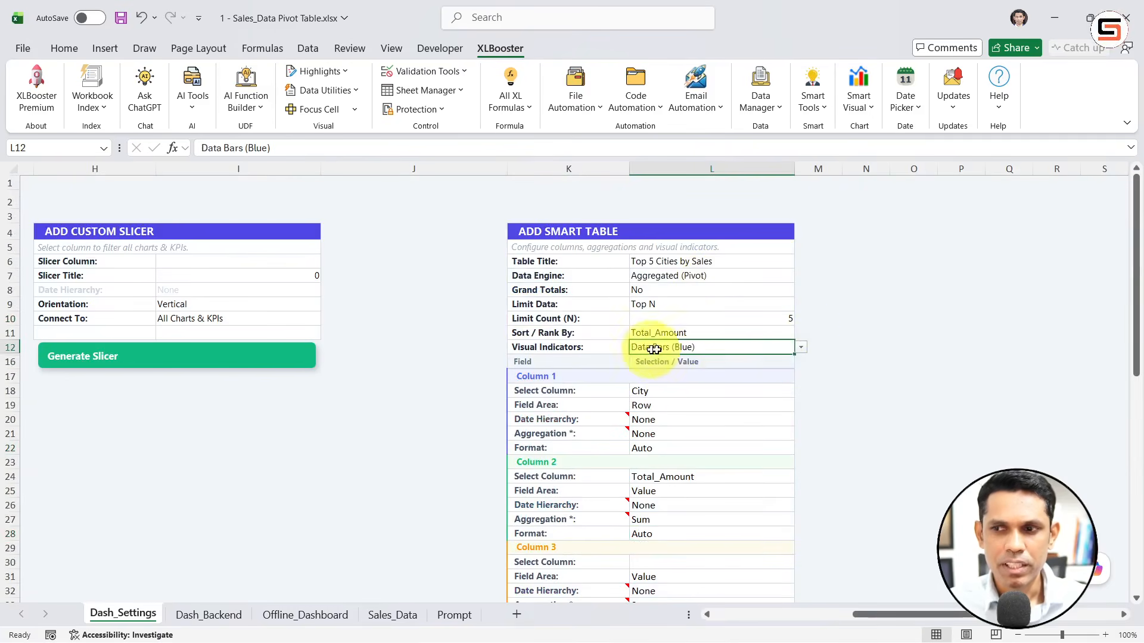
{"action": "left_click", "coordinate": [798, 349]}
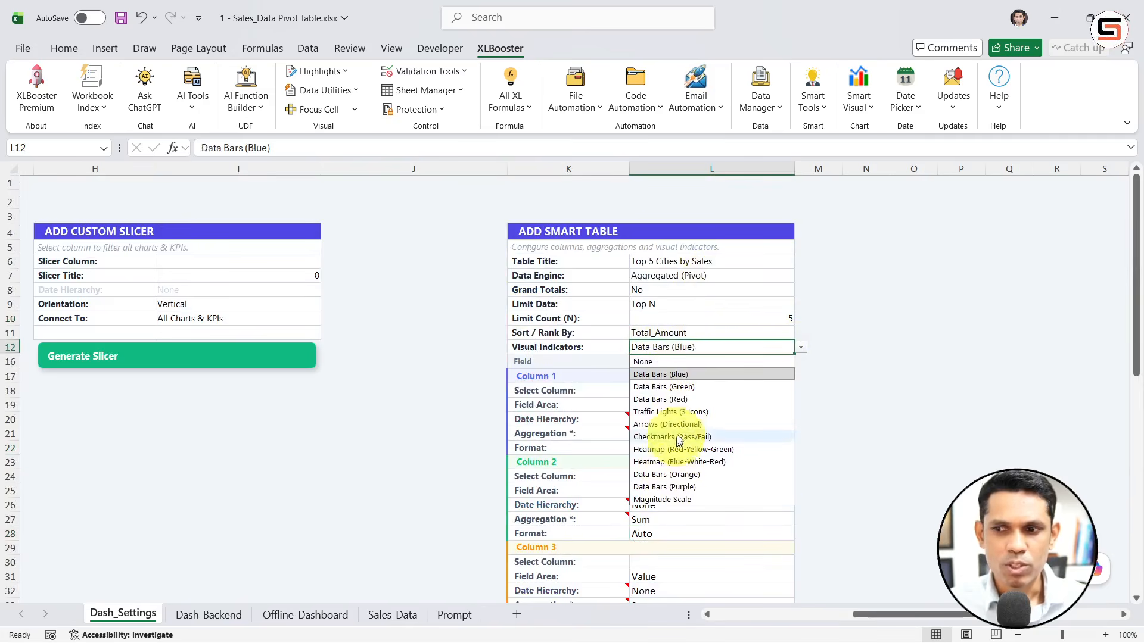
{"action": "left_click", "coordinate": [714, 349]}
Step: Generate the Top 5 Cities by Sales smart table, manually choosing cell B38 on Offline_Dashboard as its destination
{"action": "scroll", "coordinate": [707, 377], "scroll_direction": "down", "scroll_amount": 7}
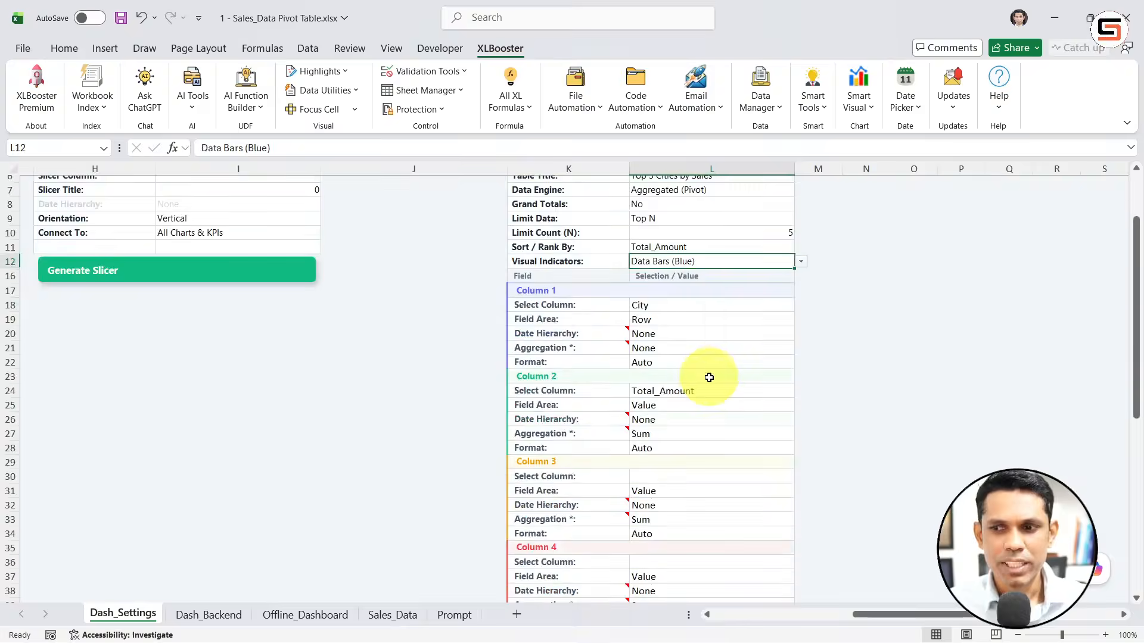
{"action": "scroll", "coordinate": [691, 408], "scroll_direction": "up", "scroll_amount": 6}
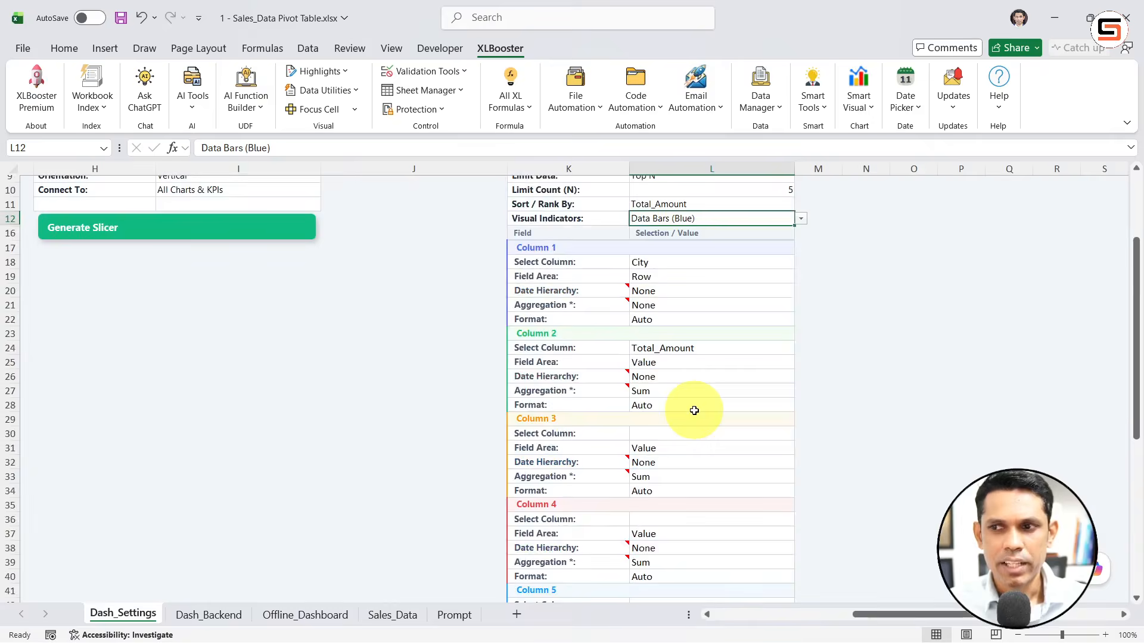
{"action": "scroll", "coordinate": [679, 383], "scroll_direction": "down", "scroll_amount": 3}
{"action": "scroll", "coordinate": [582, 536], "scroll_direction": "down", "scroll_amount": 8}
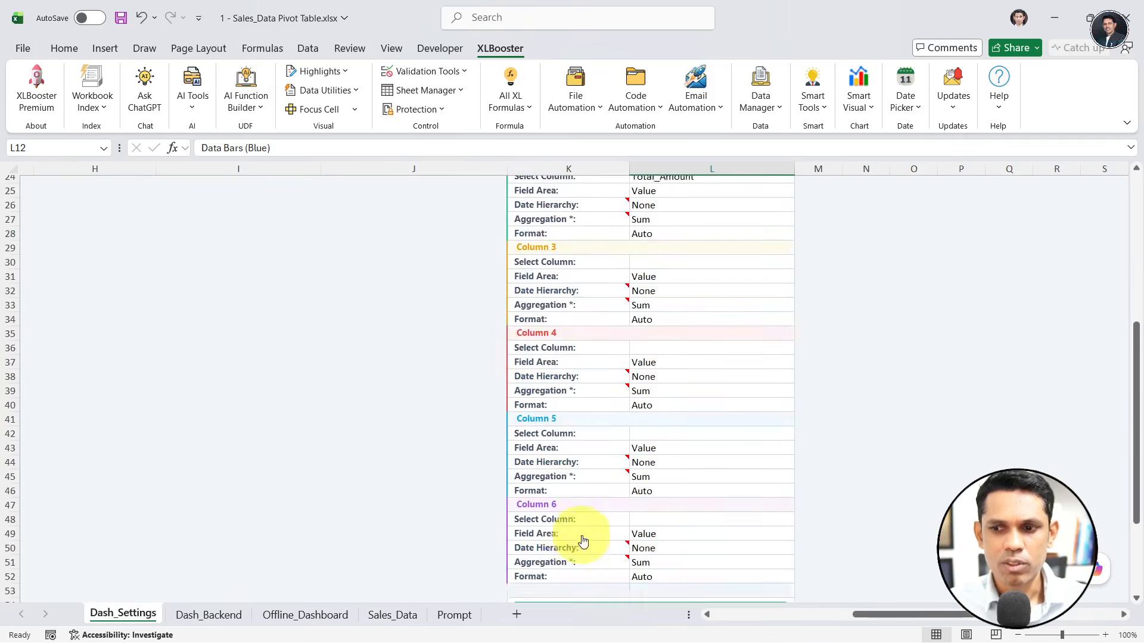
{"action": "left_click", "coordinate": [659, 446]}
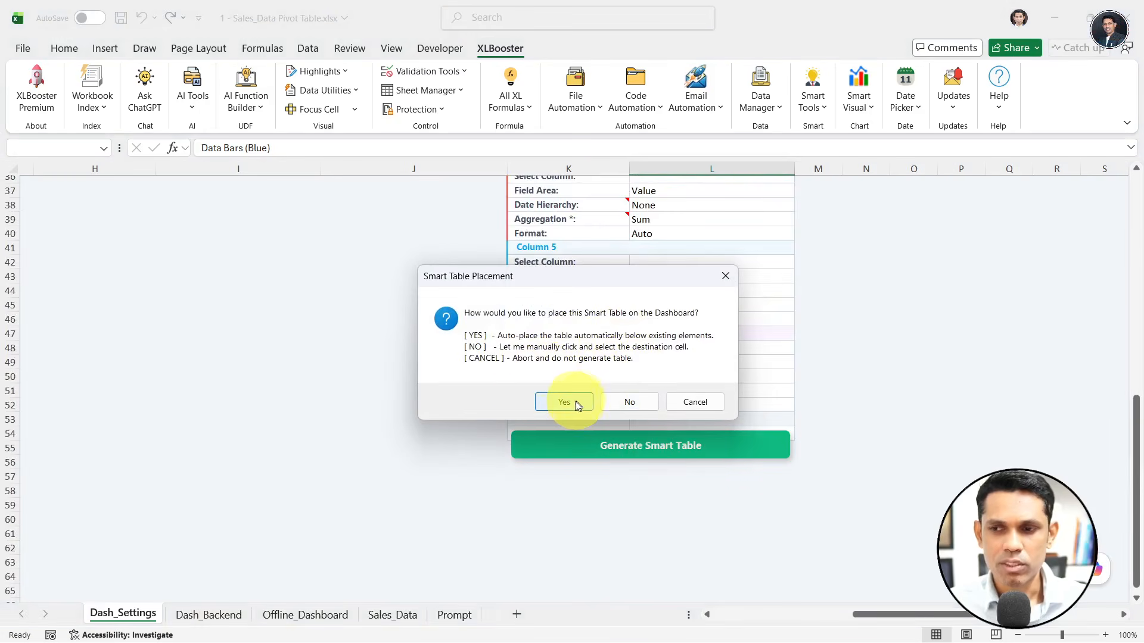
{"action": "left_click", "coordinate": [645, 403]}
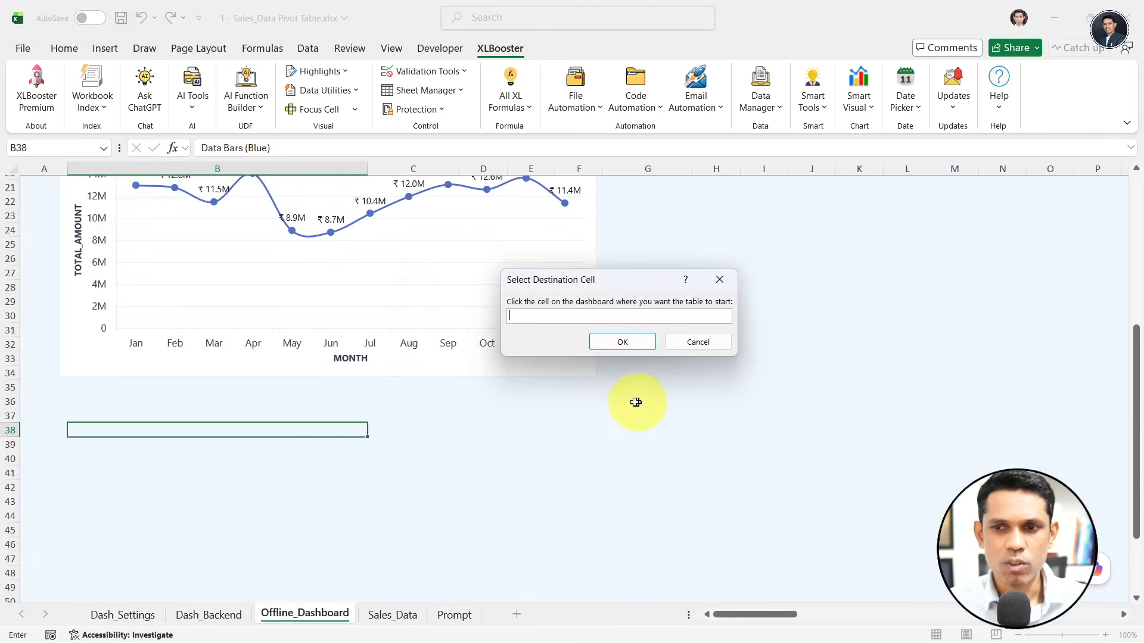
{"action": "left_click", "coordinate": [106, 429]}
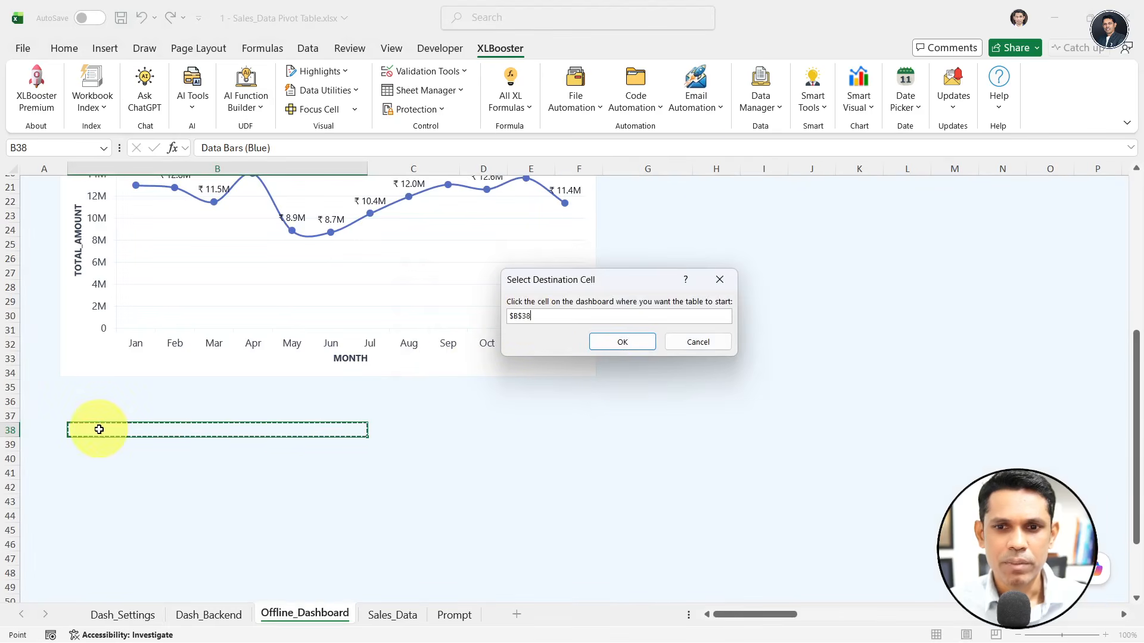
{"action": "left_click", "coordinate": [620, 338]}
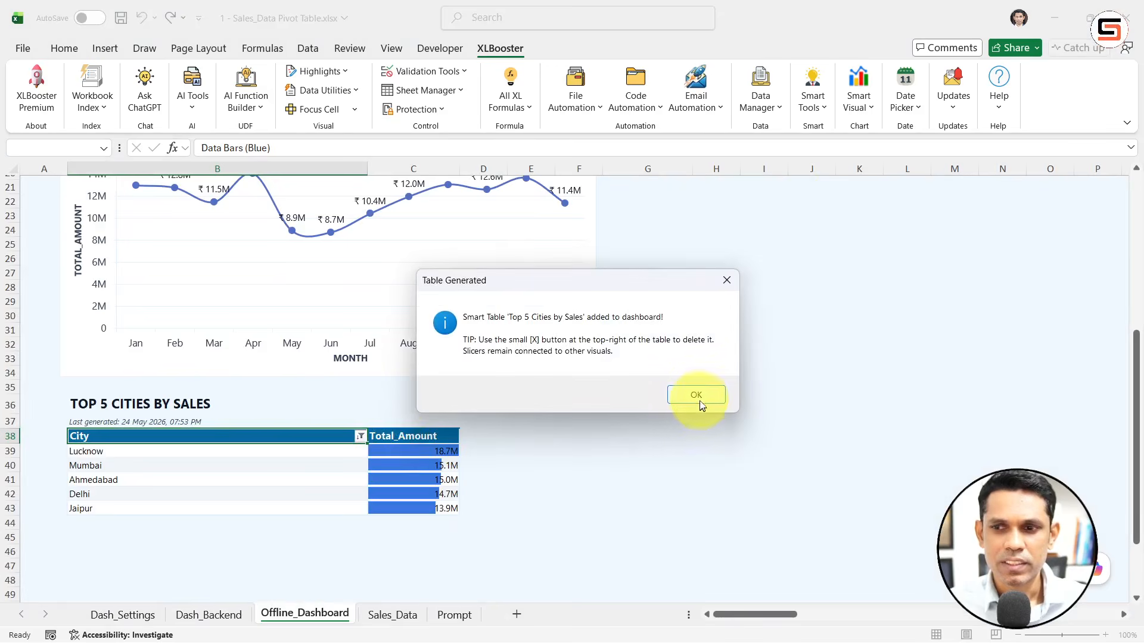
{"action": "left_click", "coordinate": [695, 395]}
Step: Examine the regenerated smart table's data bars, header, title, generation timestamp and city rows
{"action": "left_click_drag", "start_coordinate": [444, 450], "coordinate": [420, 508]}
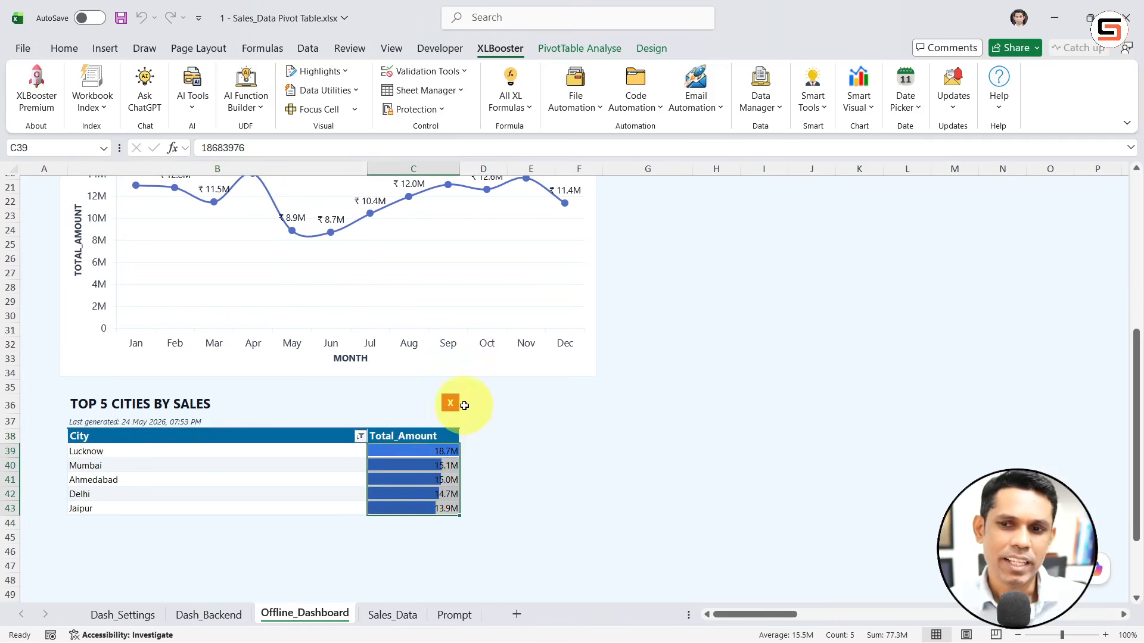
{"action": "left_click", "coordinate": [280, 436]}
{"action": "left_click", "coordinate": [149, 406]}
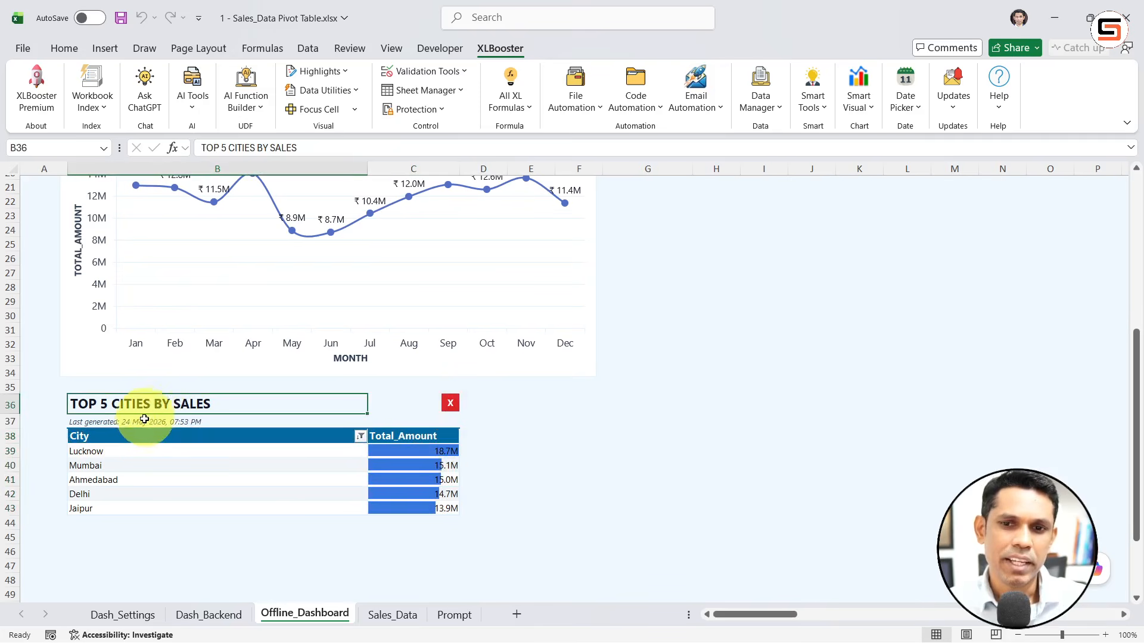
{"action": "left_click", "coordinate": [146, 421]}
{"action": "left_click", "coordinate": [179, 467]}
{"action": "left_click", "coordinate": [204, 509]}
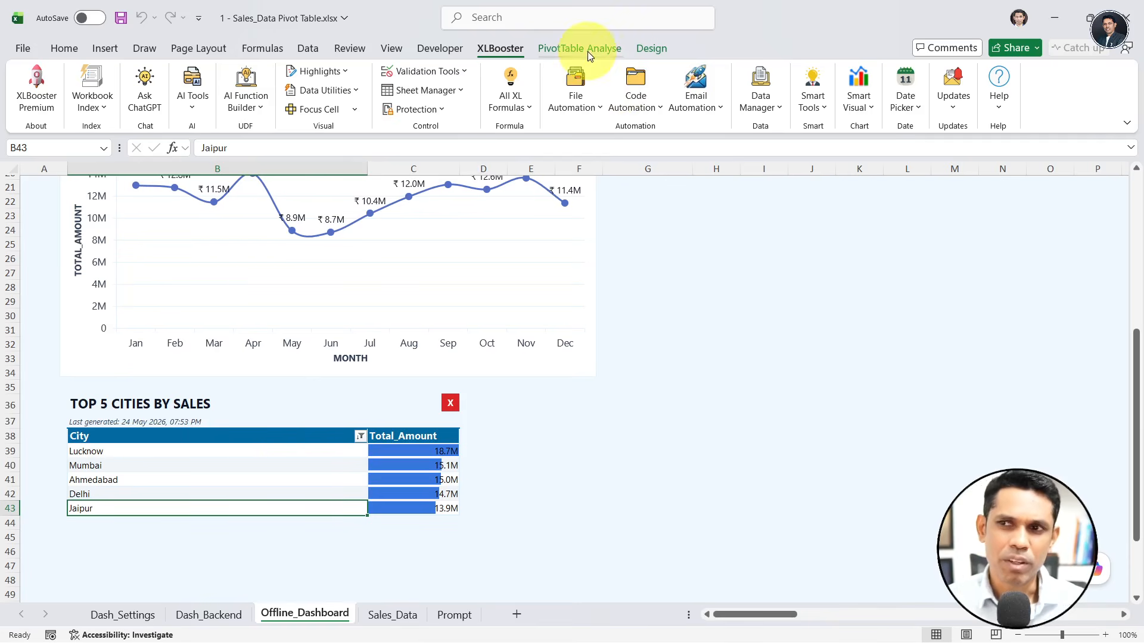
{"action": "left_click", "coordinate": [253, 466]}
Step: Review the Month wise Total Sales chart together with the Top 5 Cities by Sales table below it
{"action": "scroll", "coordinate": [383, 500], "scroll_direction": "up", "scroll_amount": 5}
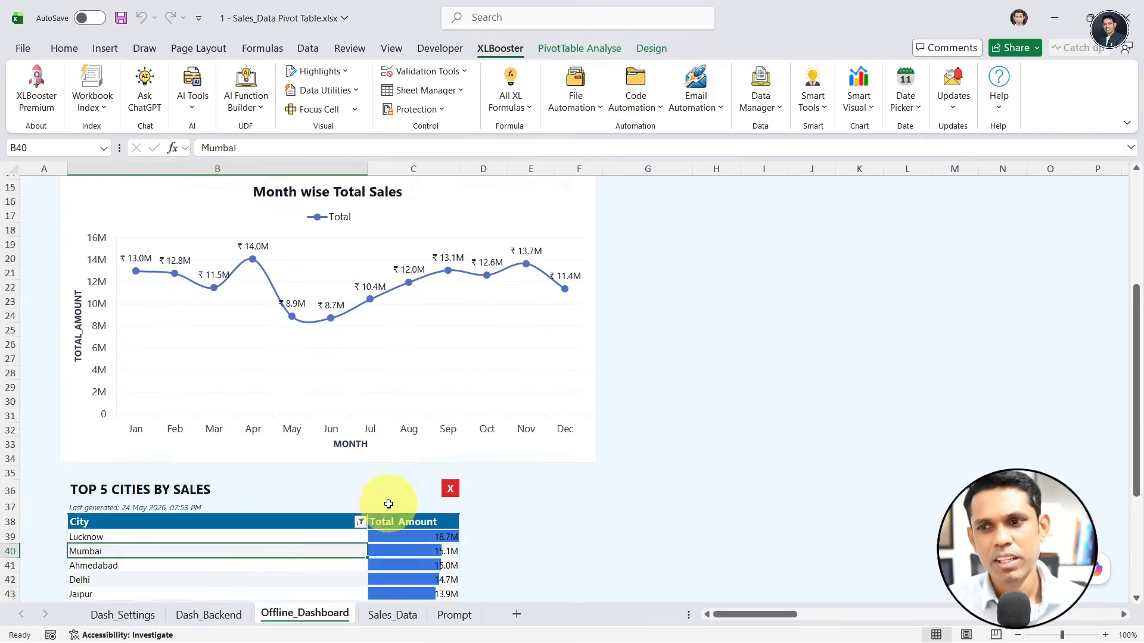
{"action": "scroll", "coordinate": [393, 508], "scroll_direction": "down", "scroll_amount": 4}
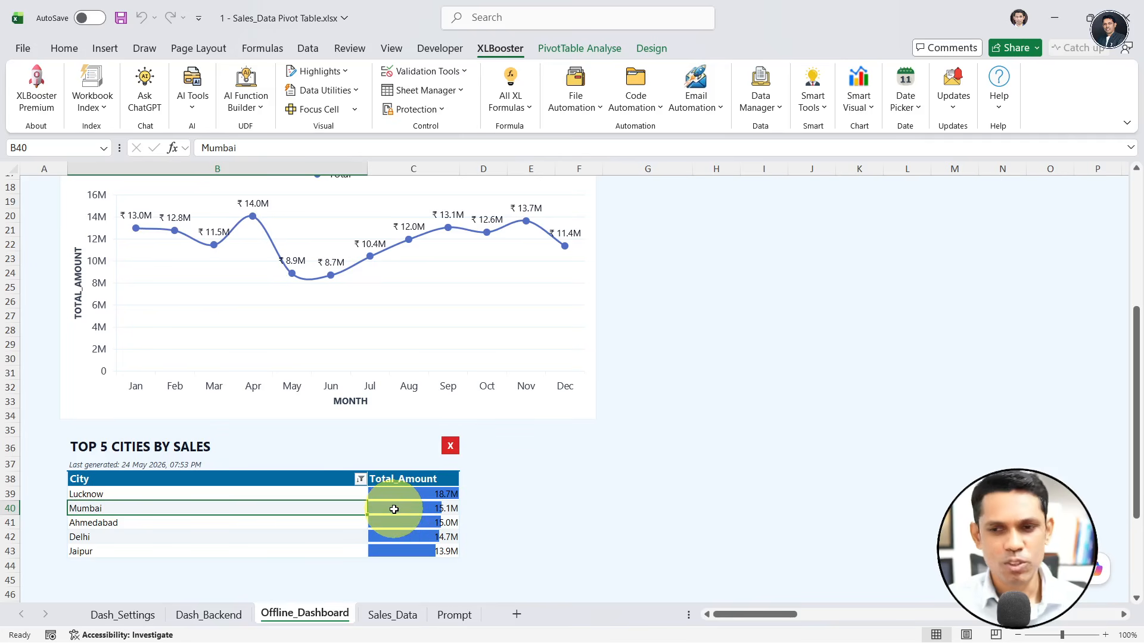
{"action": "scroll", "coordinate": [459, 513], "scroll_direction": "up", "scroll_amount": 6}
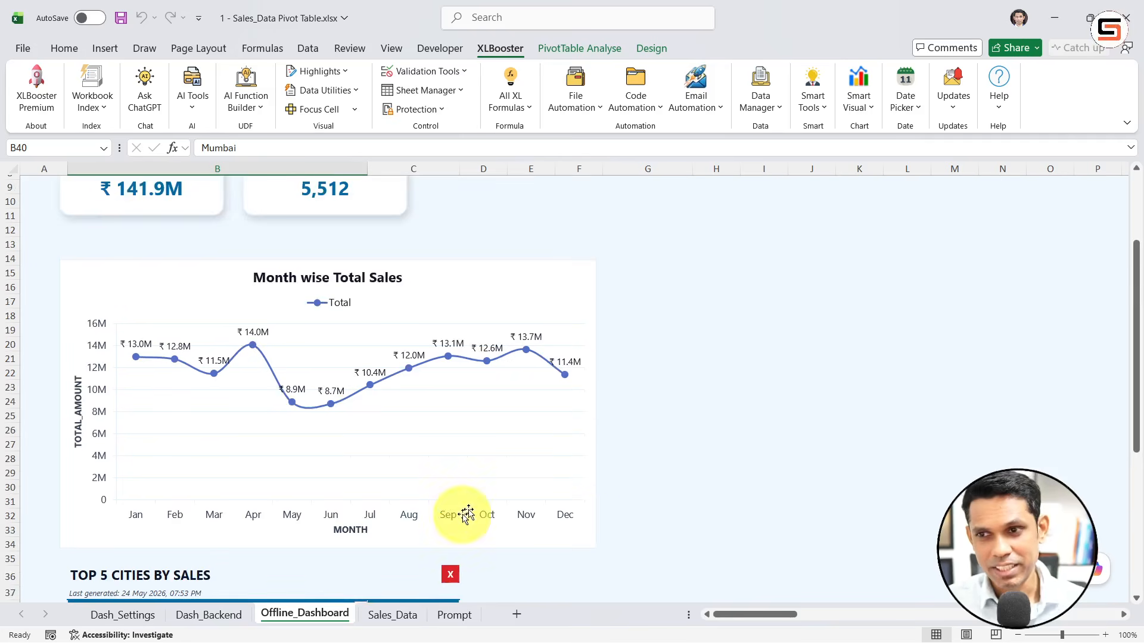
{"action": "scroll", "coordinate": [589, 465], "scroll_direction": "down", "scroll_amount": 7}
{"action": "scroll", "coordinate": [546, 501], "scroll_direction": "down", "scroll_amount": 1}
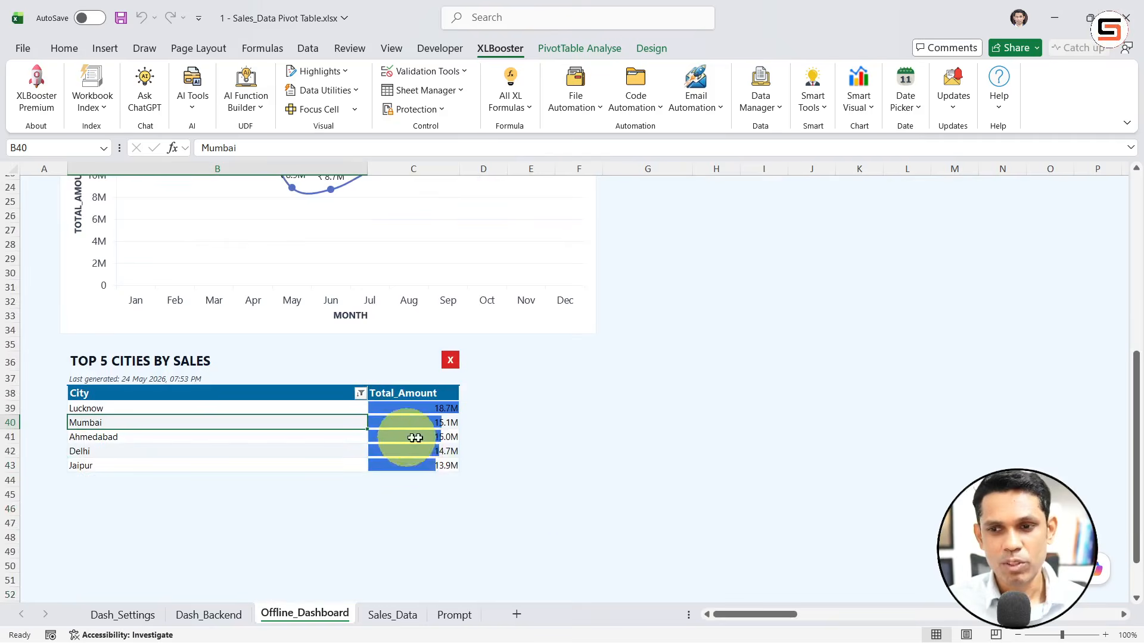
{"action": "scroll", "coordinate": [449, 451], "scroll_direction": "up", "scroll_amount": 8}
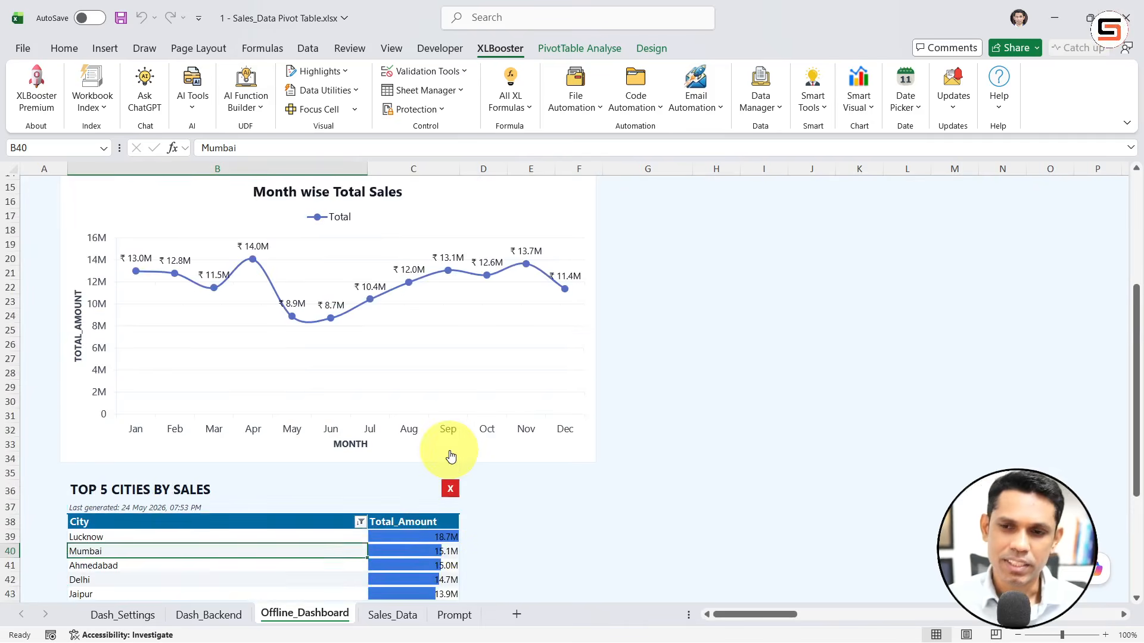
{"action": "scroll", "coordinate": [451, 455], "scroll_direction": "down", "scroll_amount": 7}
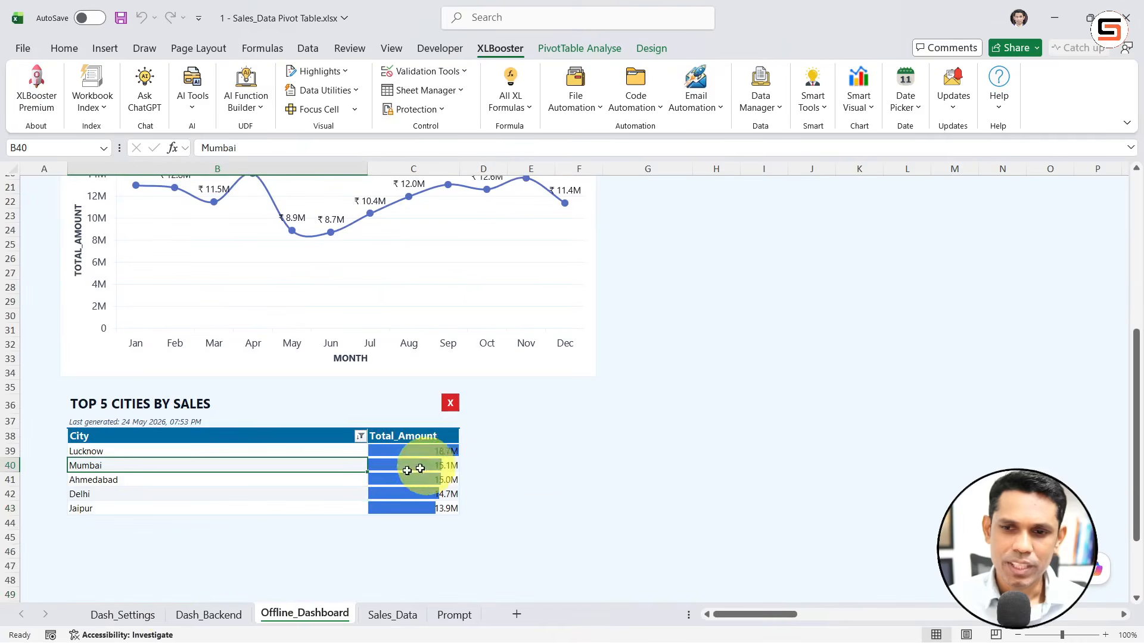
Step: Return to the Dash_Settings sheet and review the smart table's general and column settings
{"action": "left_click", "coordinate": [154, 618]}
{"action": "scroll", "coordinate": [694, 401], "scroll_direction": "up", "scroll_amount": 10}
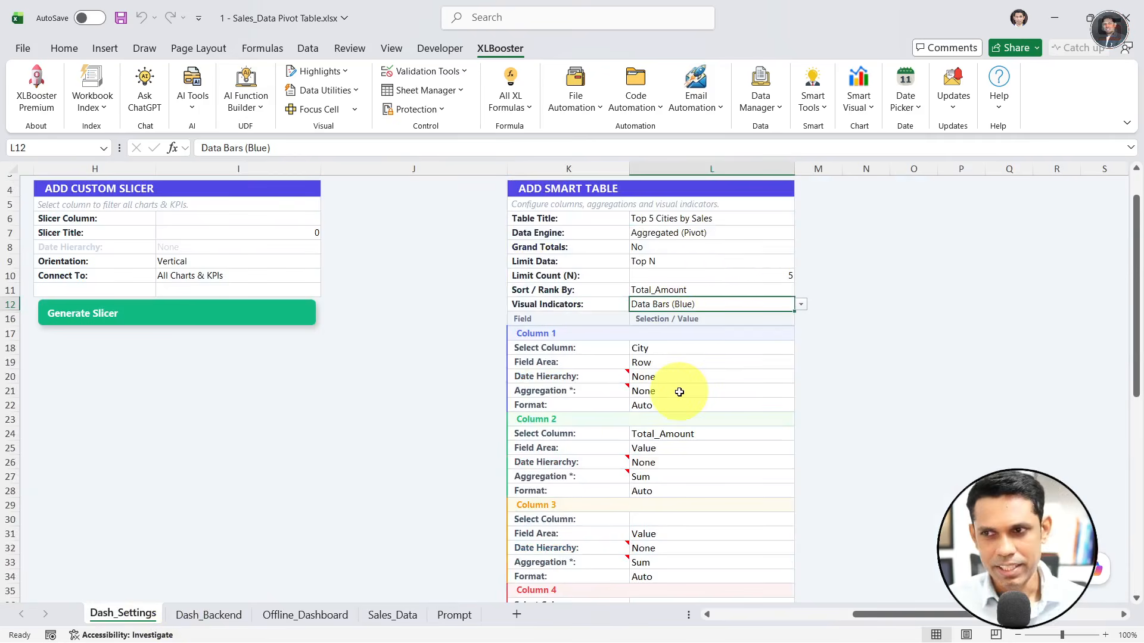
{"action": "scroll", "coordinate": [679, 392], "scroll_direction": "down", "scroll_amount": 5}
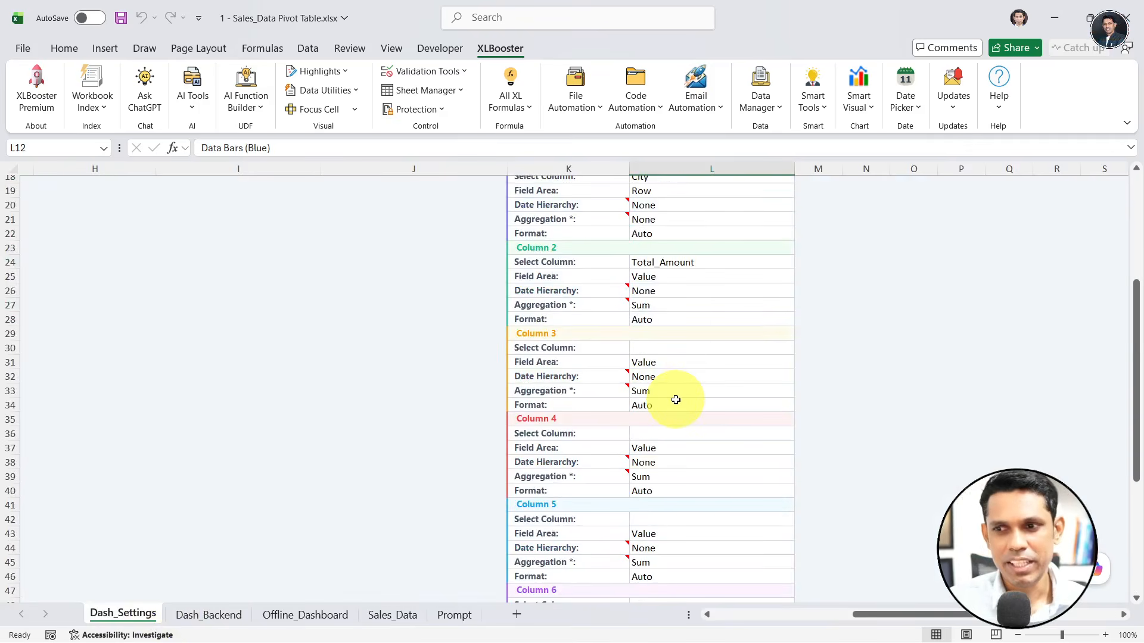
Step: Set the smart table's visual indicators to Arrows (Directional)
{"action": "scroll", "coordinate": [676, 399], "scroll_direction": "up", "scroll_amount": 6}
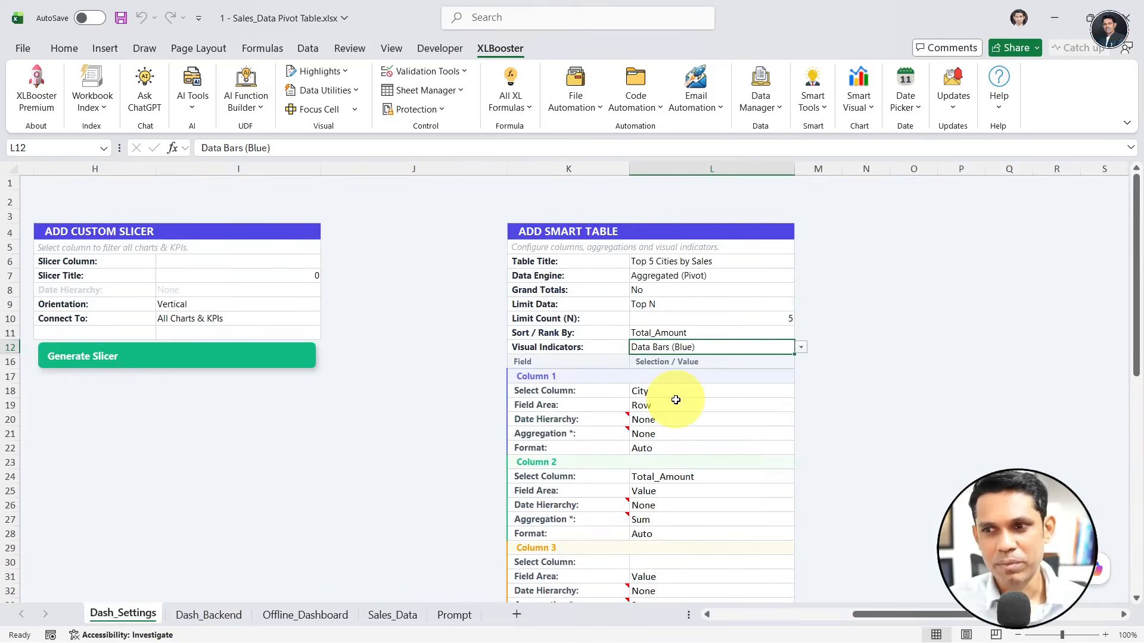
{"action": "left_click", "coordinate": [801, 348]}
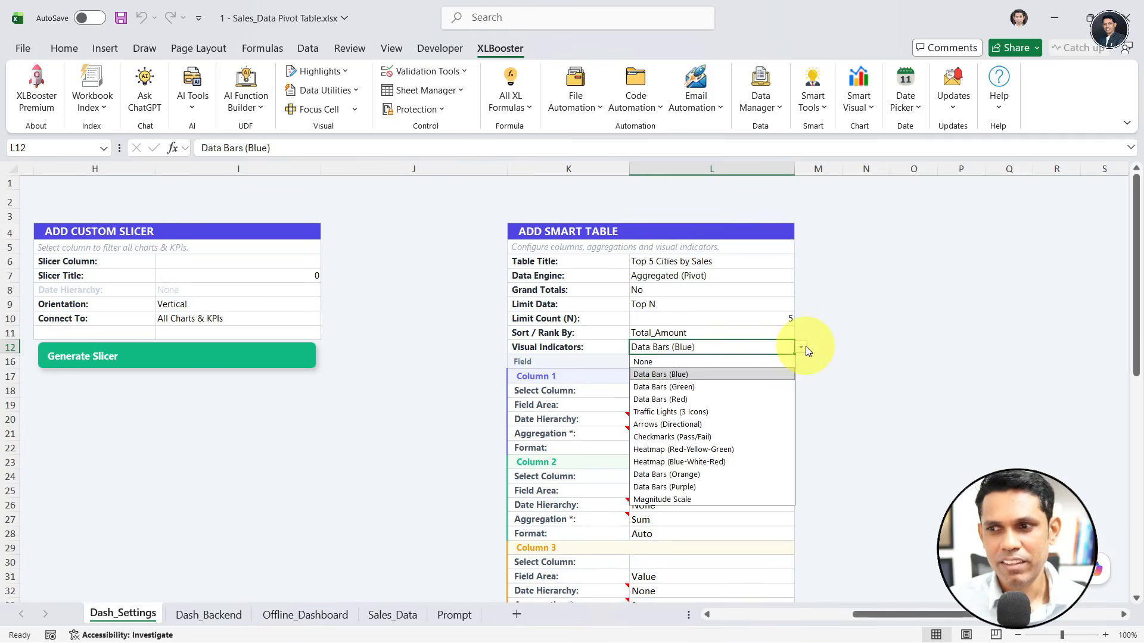
{"action": "left_click", "coordinate": [691, 421]}
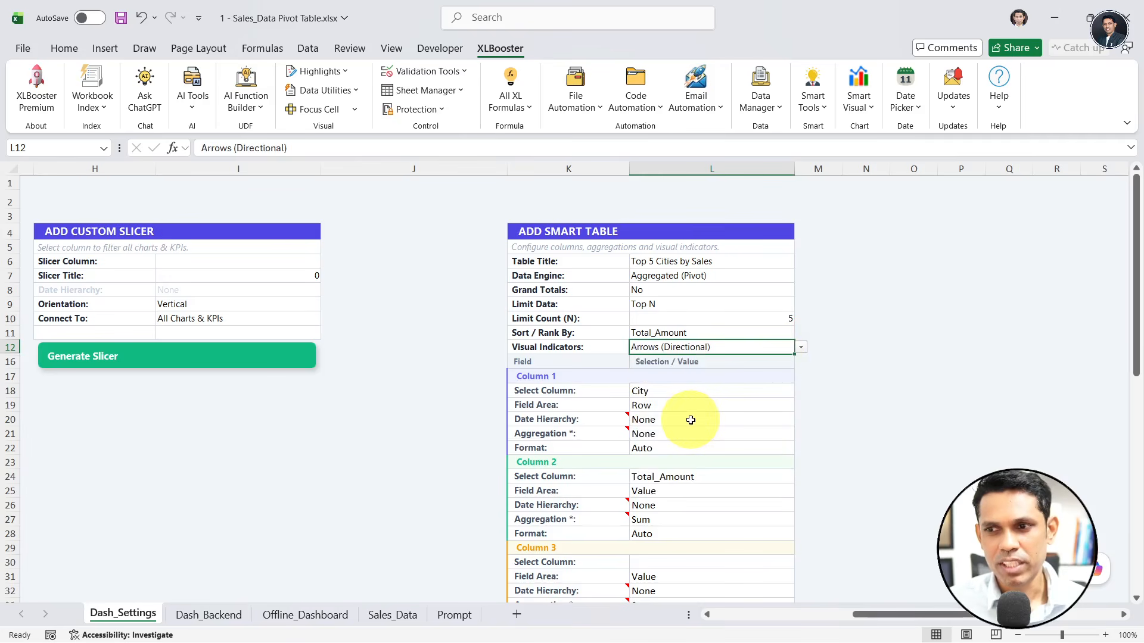
Step: Choose State as the source field for Column 1 of the smart table
{"action": "left_click", "coordinate": [788, 262]}
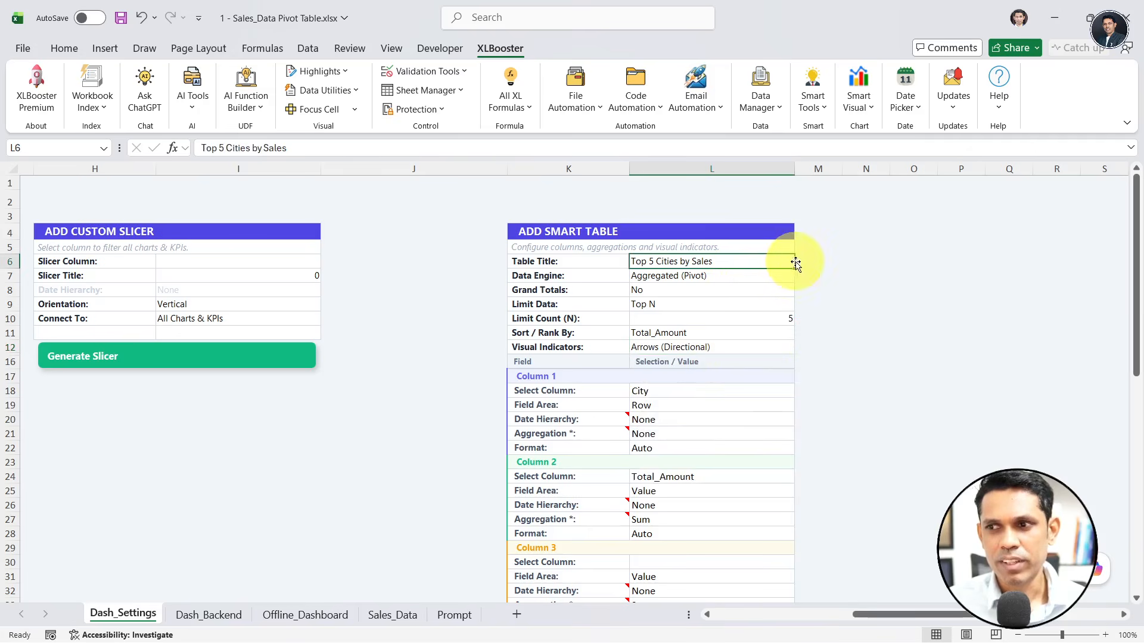
{"action": "left_click", "coordinate": [739, 276]}
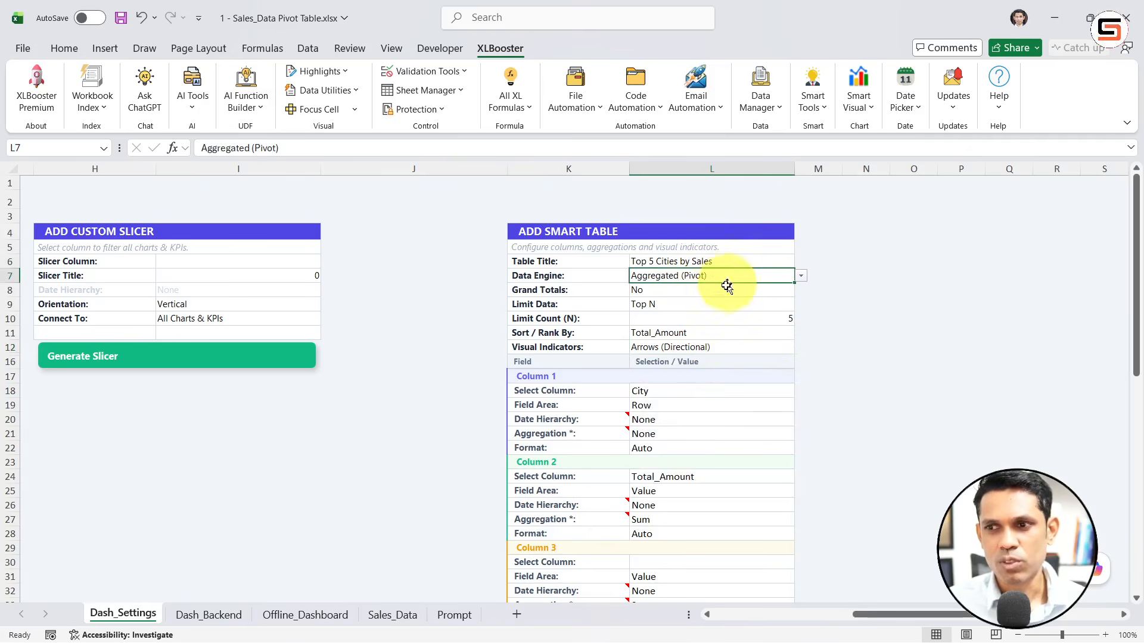
{"action": "left_click", "coordinate": [678, 390]}
{"action": "left_click", "coordinate": [801, 390]}
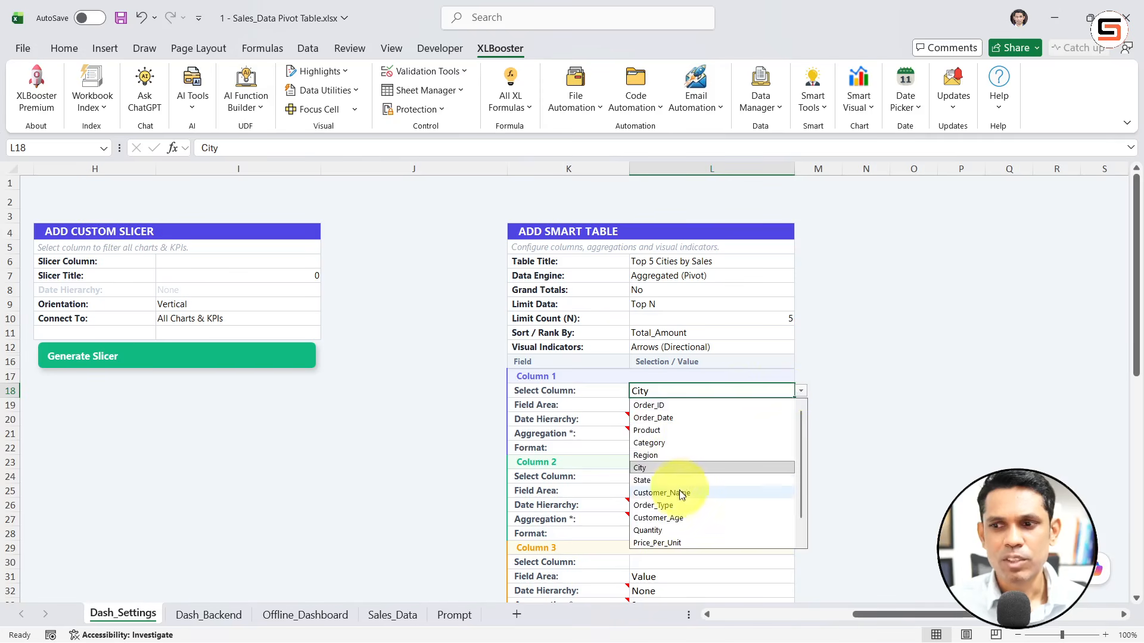
{"action": "left_click", "coordinate": [666, 480]}
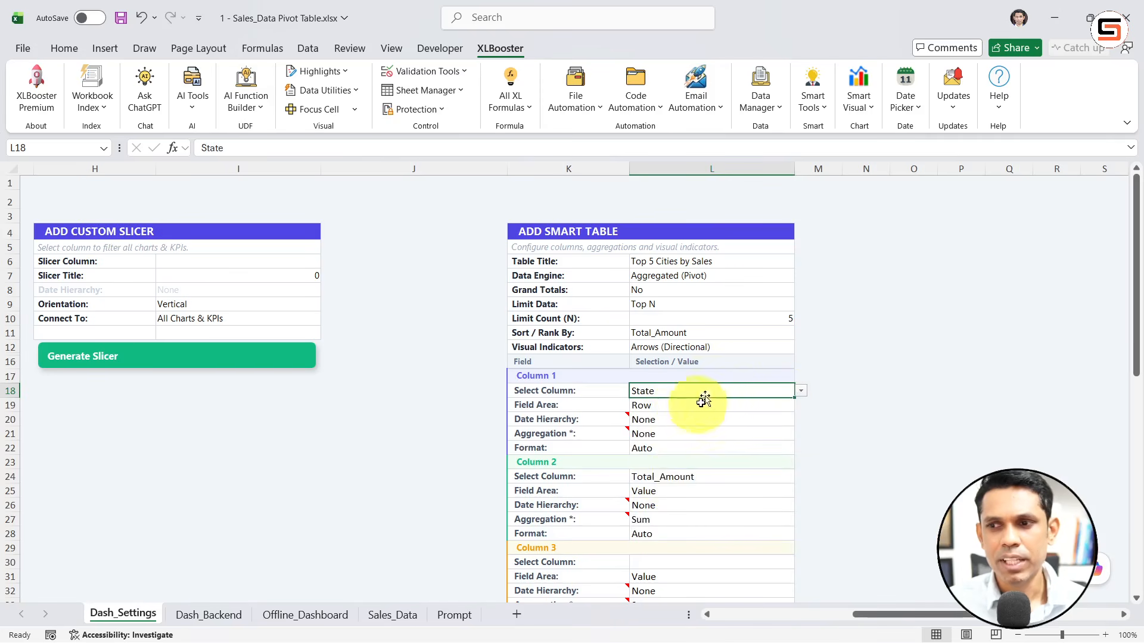
Step: Set the smart table's limit count to 3 and its visual indicators to Traffic Lights (3 Icons)
{"action": "left_click", "coordinate": [755, 321]}
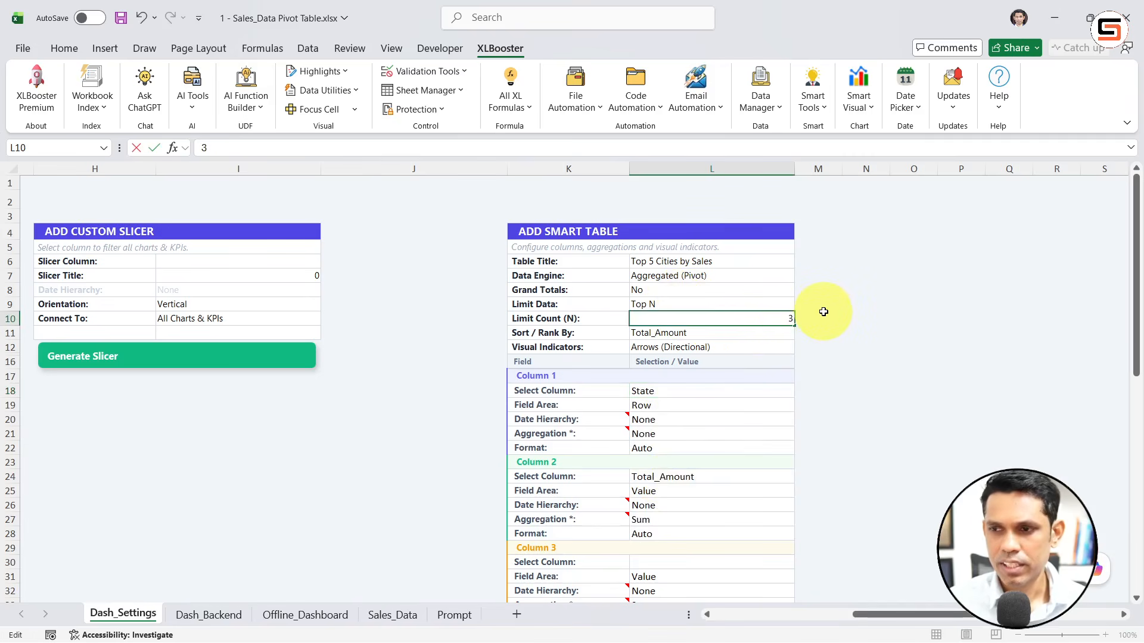
{"action": "type", "text": "3"}
{"action": "left_click", "coordinate": [684, 347]}
{"action": "left_click", "coordinate": [802, 348]}
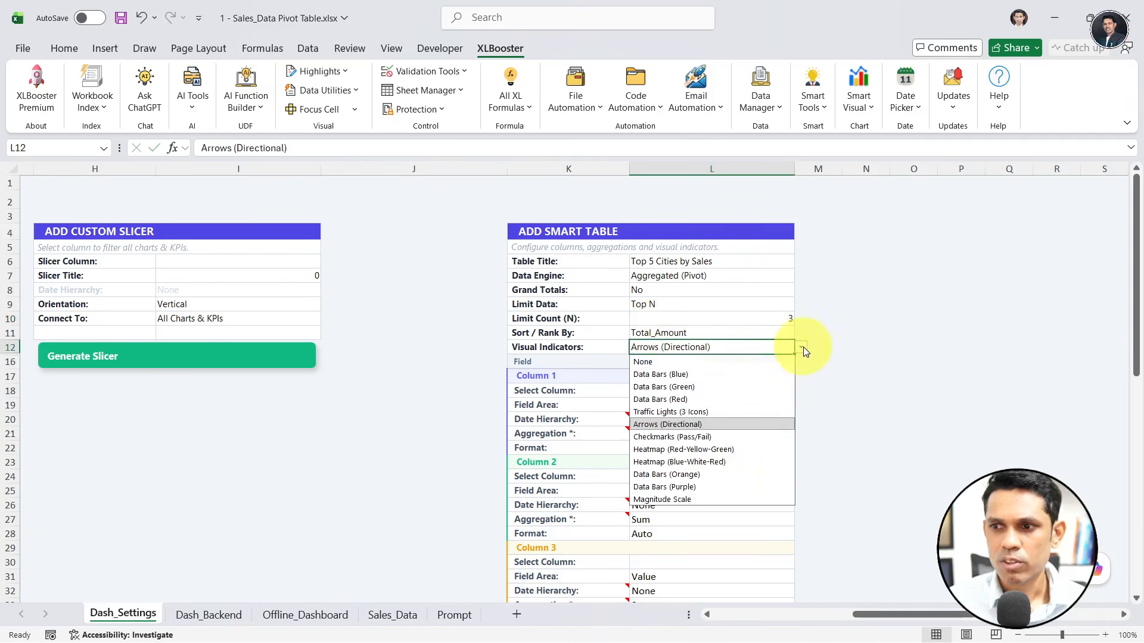
{"action": "left_click", "coordinate": [701, 413]}
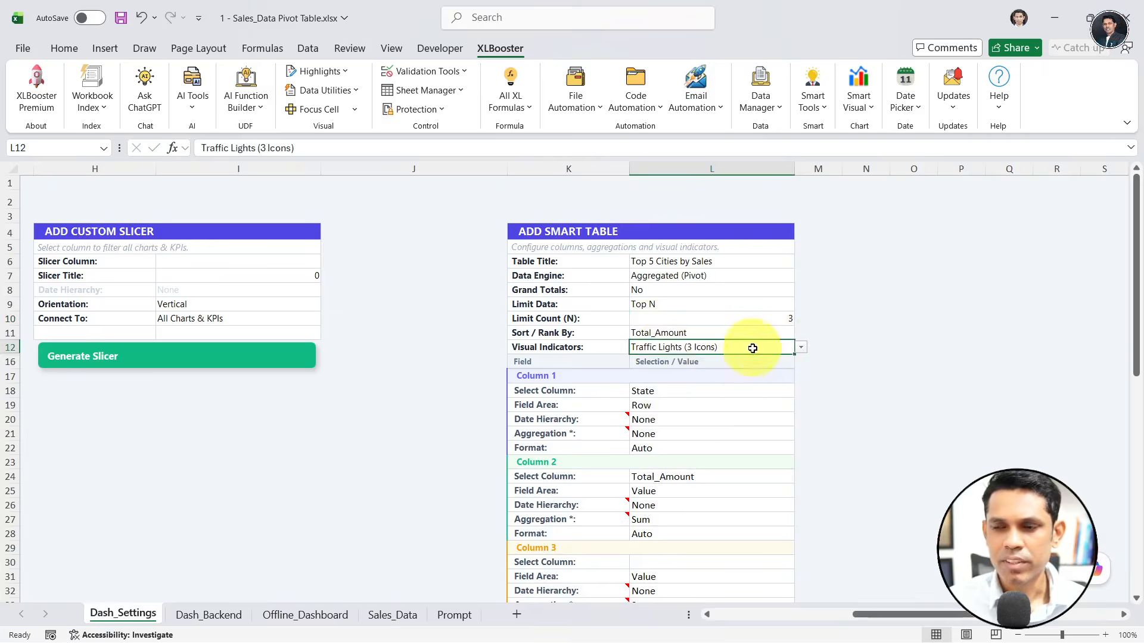
Step: Generate the State smart table with manual placement, choosing cell F37 of the dashboard as its destination
{"action": "scroll", "coordinate": [733, 413], "scroll_direction": "down", "scroll_amount": 9}
{"action": "scroll", "coordinate": [640, 472], "scroll_direction": "down", "scroll_amount": 2}
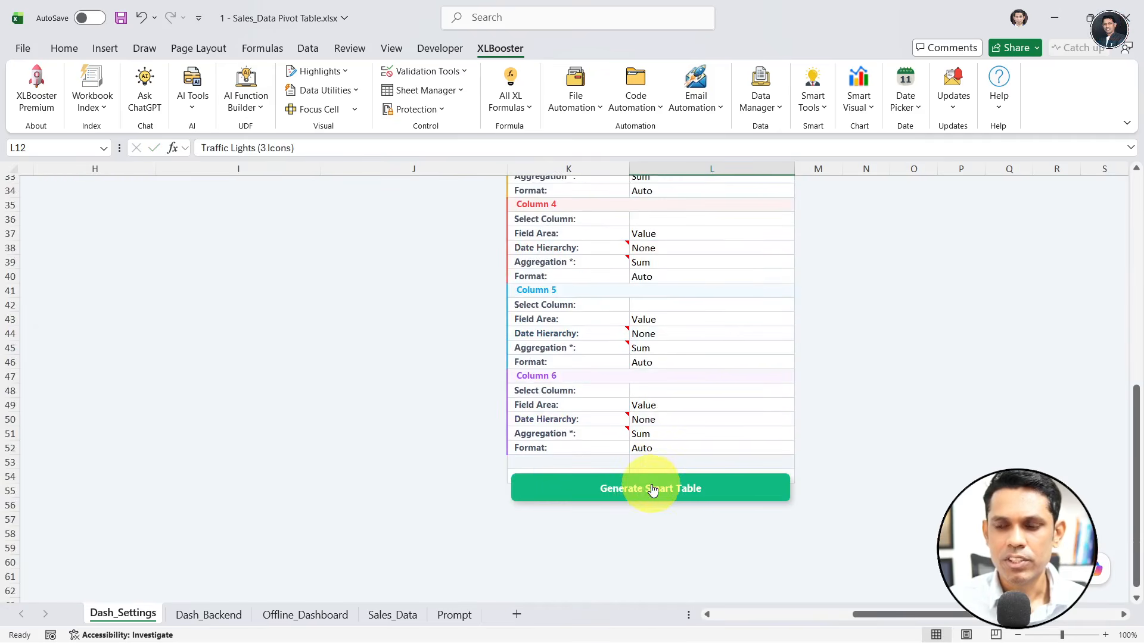
{"action": "left_click", "coordinate": [652, 489]}
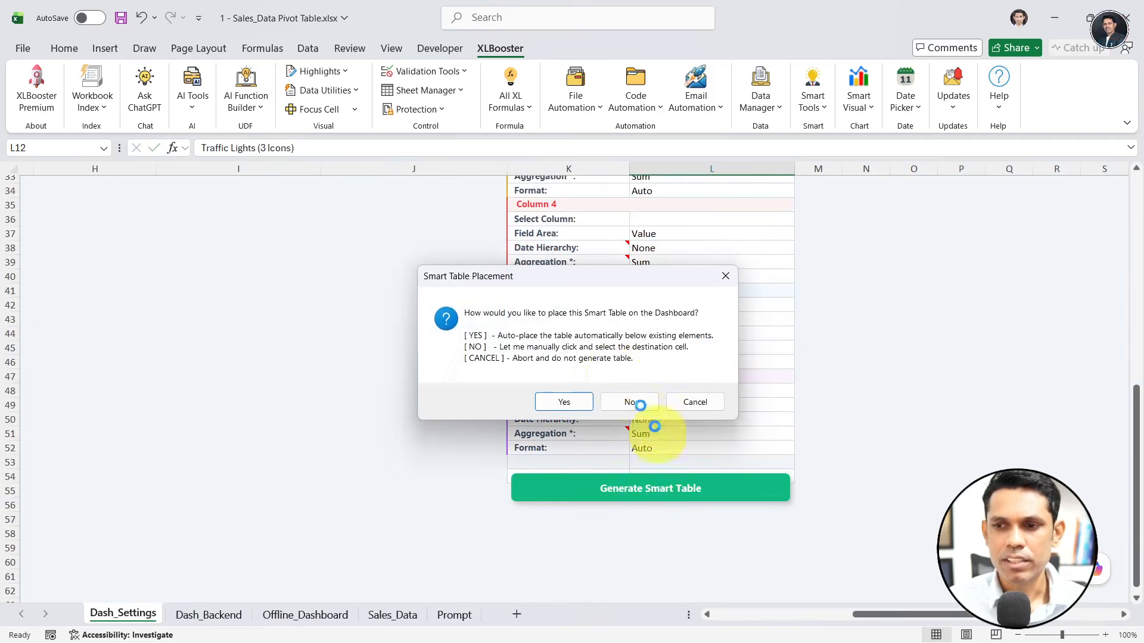
{"action": "left_click", "coordinate": [630, 403]}
{"action": "left_click", "coordinate": [592, 431]}
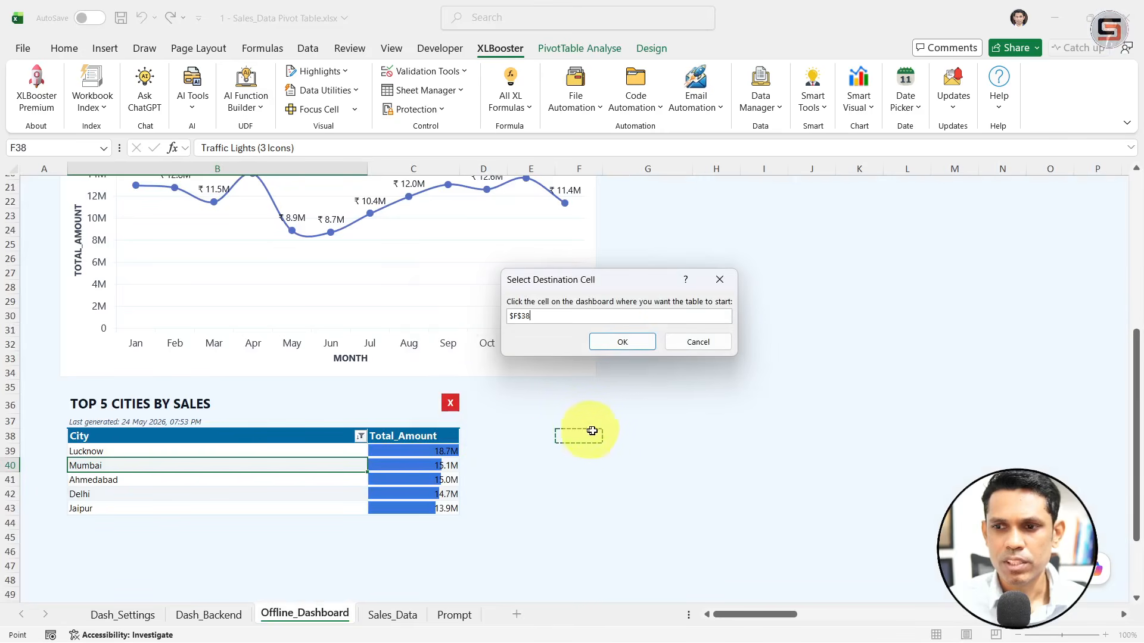
{"action": "left_click", "coordinate": [605, 396]}
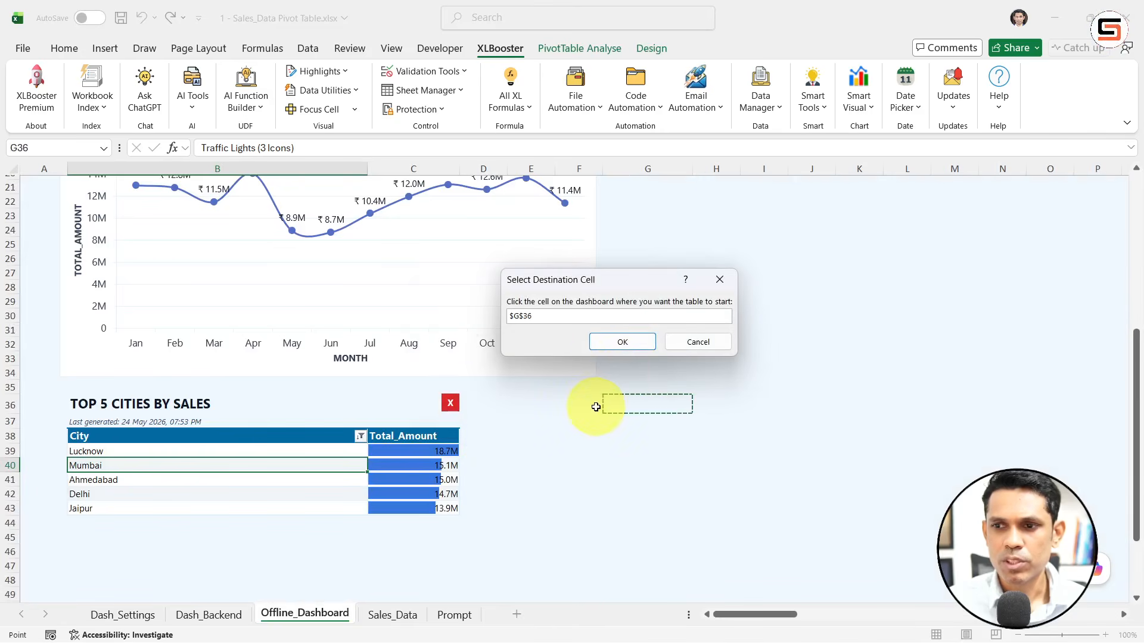
{"action": "left_click", "coordinate": [620, 341]}
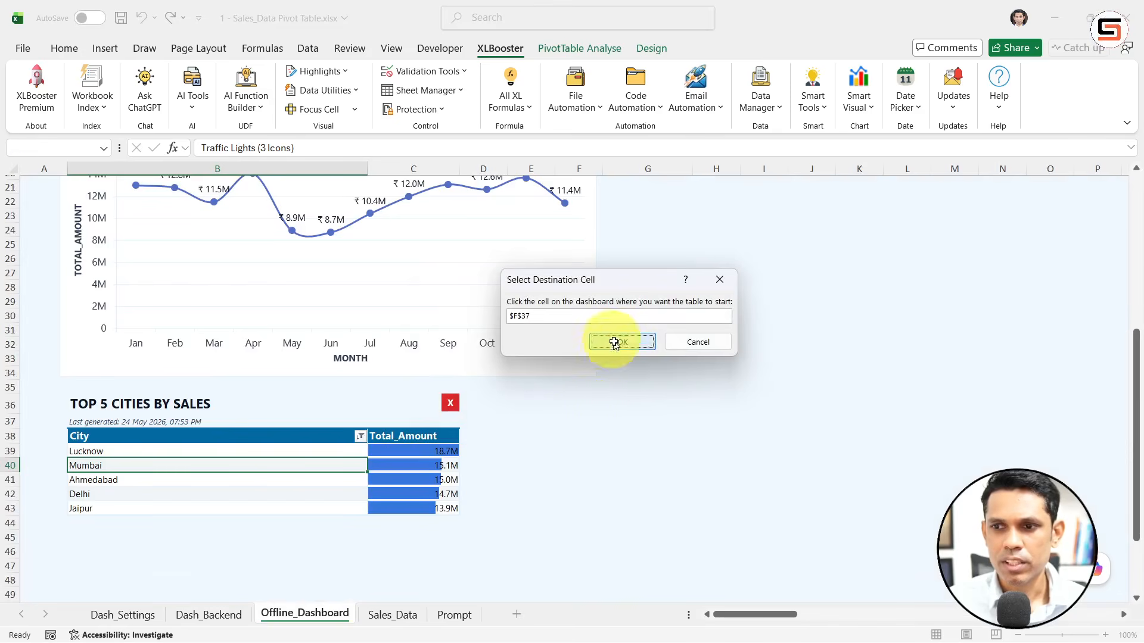
{"action": "left_click", "coordinate": [695, 395]}
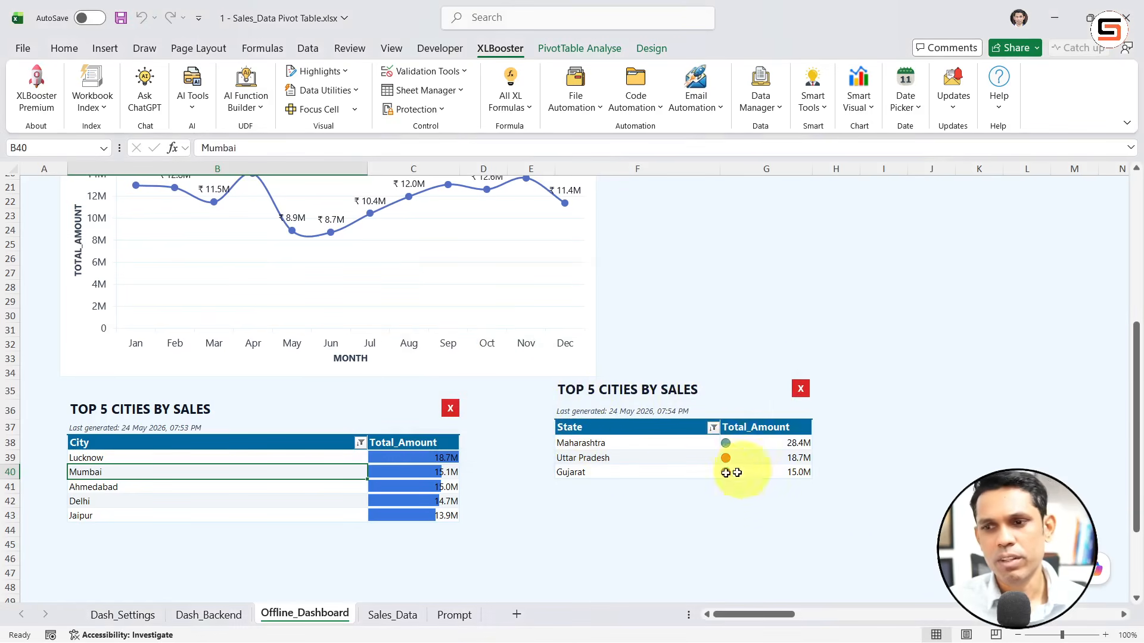
Step: Look over the State table's rows on the dashboard and delete that table
{"action": "left_click_drag", "start_coordinate": [608, 446], "coordinate": [774, 488]}
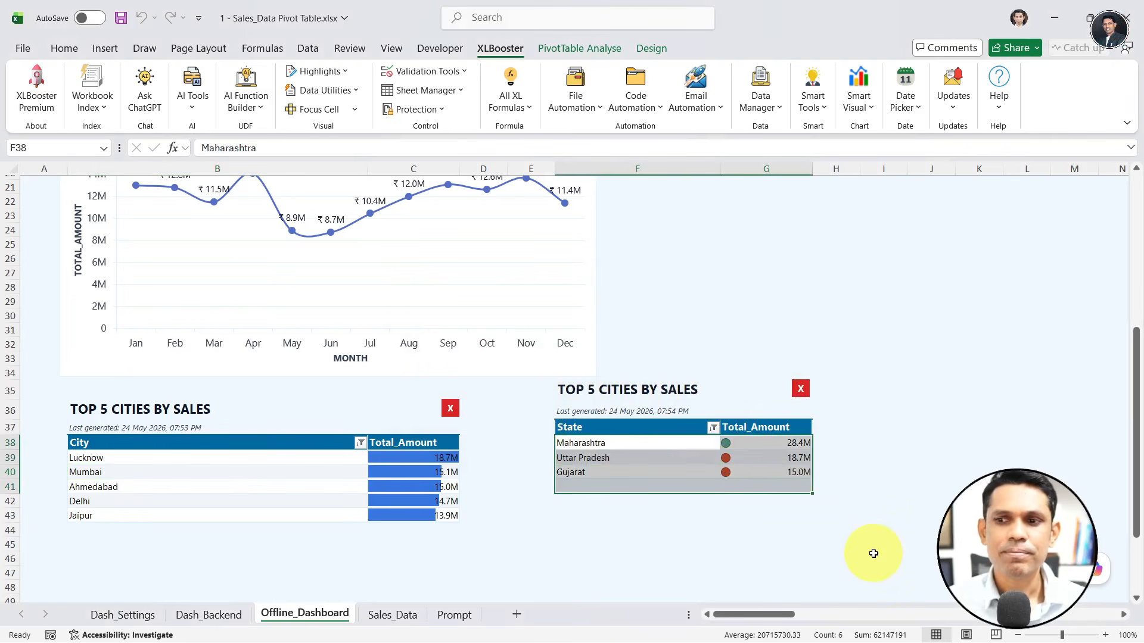
{"action": "left_click", "coordinate": [795, 454]}
{"action": "left_click_drag", "start_coordinate": [795, 444], "coordinate": [625, 474]}
{"action": "left_click", "coordinate": [653, 516]}
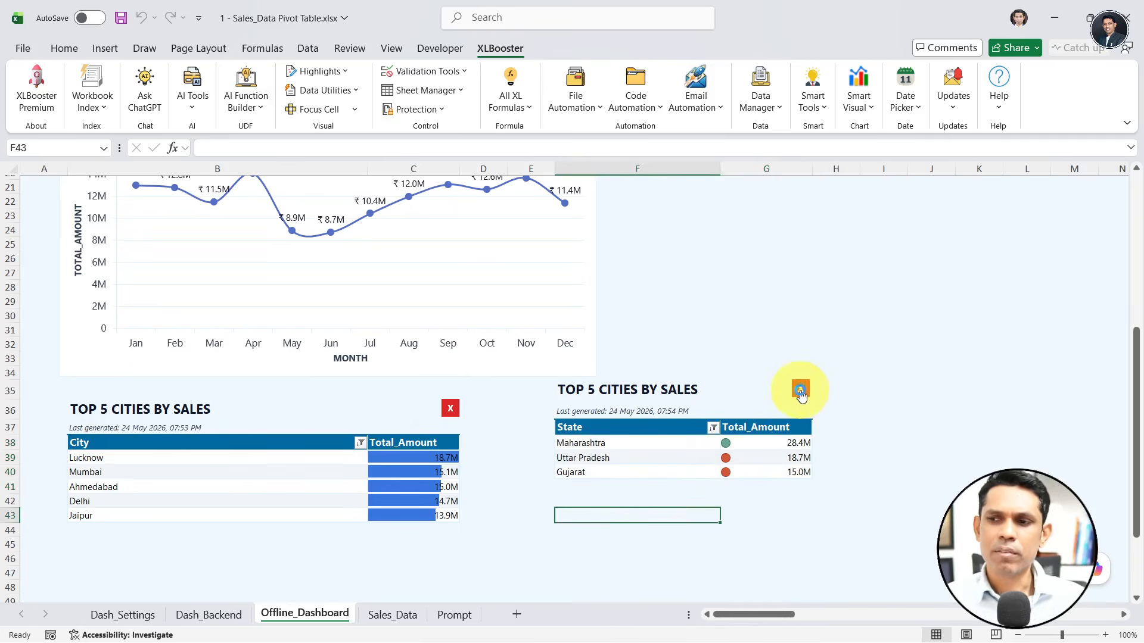
{"action": "left_click", "coordinate": [800, 391]}
{"action": "left_click", "coordinate": [609, 387]}
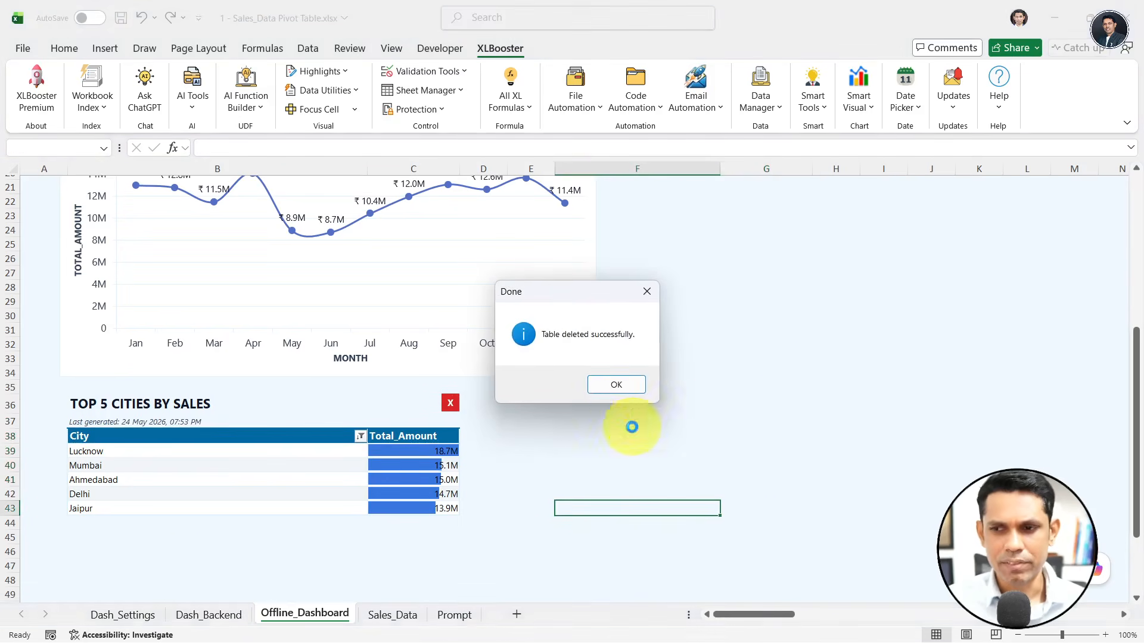
{"action": "left_click", "coordinate": [615, 386]}
Step: Generate the State smart table again from Dash_Settings, letting it be placed automatically on the dashboard
{"action": "left_click", "coordinate": [149, 614]}
{"action": "scroll", "coordinate": [685, 311], "scroll_direction": "up", "scroll_amount": 3}
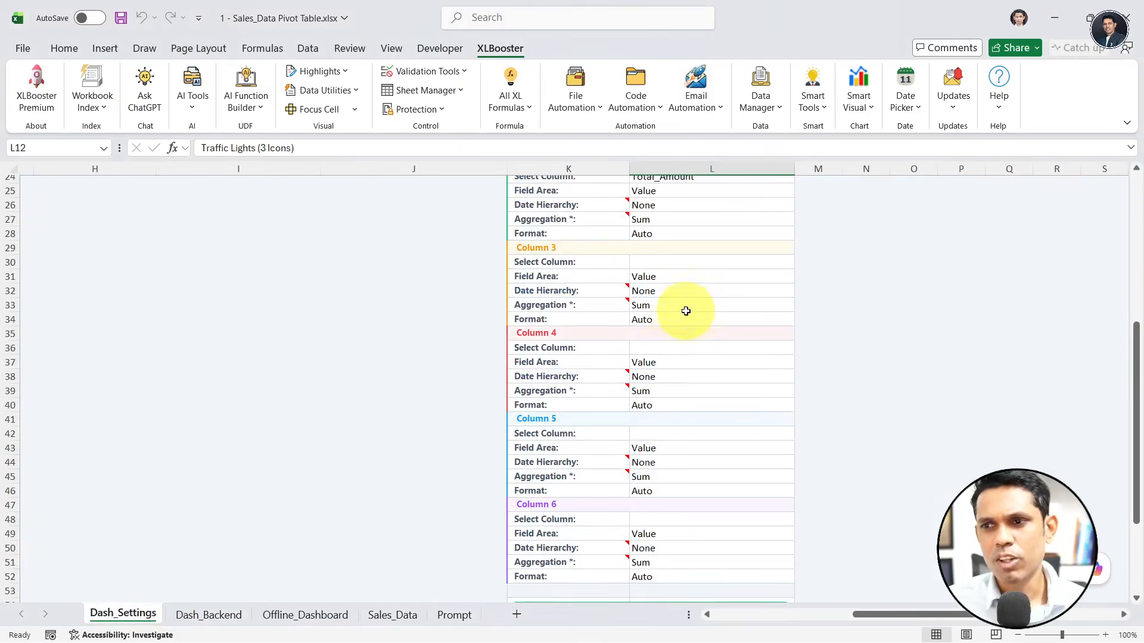
{"action": "scroll", "coordinate": [685, 311], "scroll_direction": "up", "scroll_amount": 3}
{"action": "scroll", "coordinate": [654, 464], "scroll_direction": "down", "scroll_amount": 6}
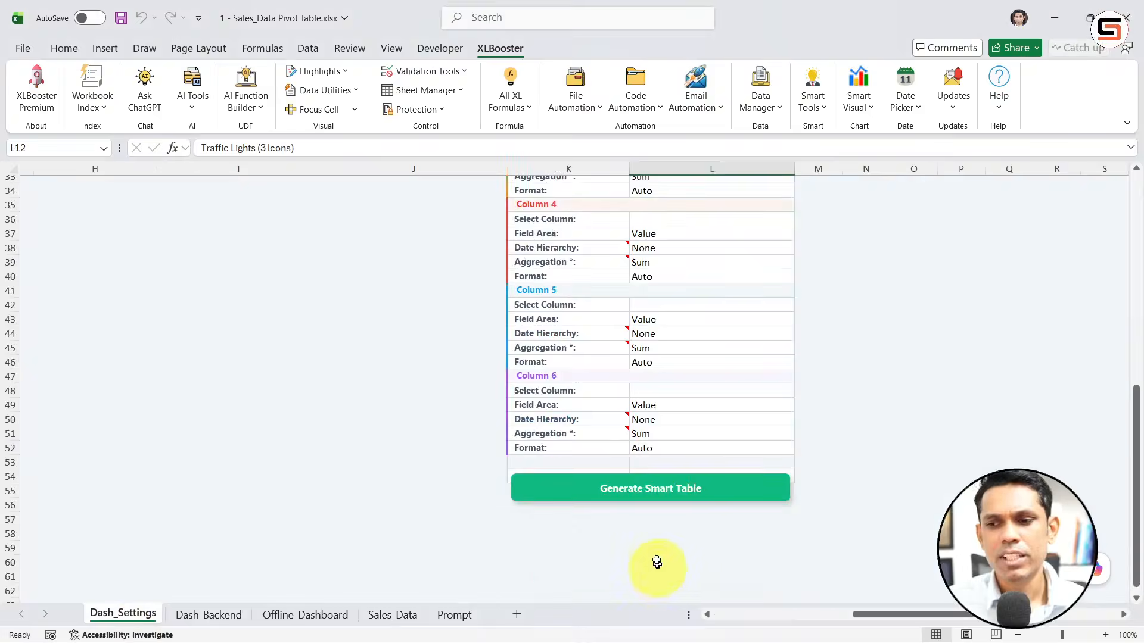
{"action": "scroll", "coordinate": [675, 511], "scroll_direction": "up", "scroll_amount": 1}
{"action": "left_click", "coordinate": [671, 529]}
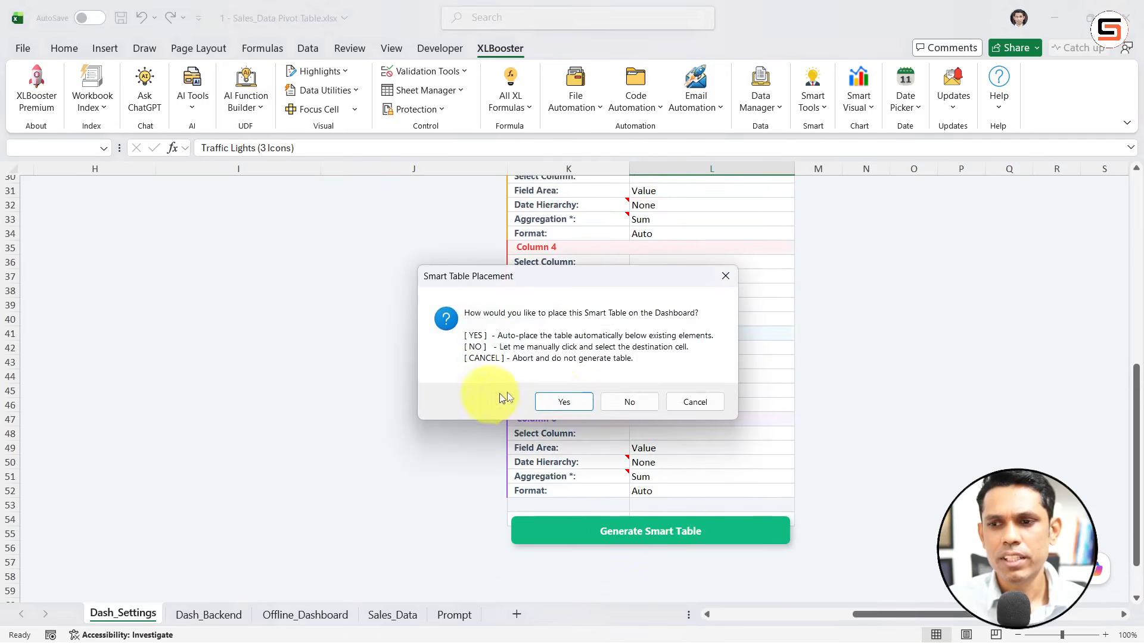
{"action": "left_click", "coordinate": [554, 394]}
{"action": "left_click", "coordinate": [685, 395]}
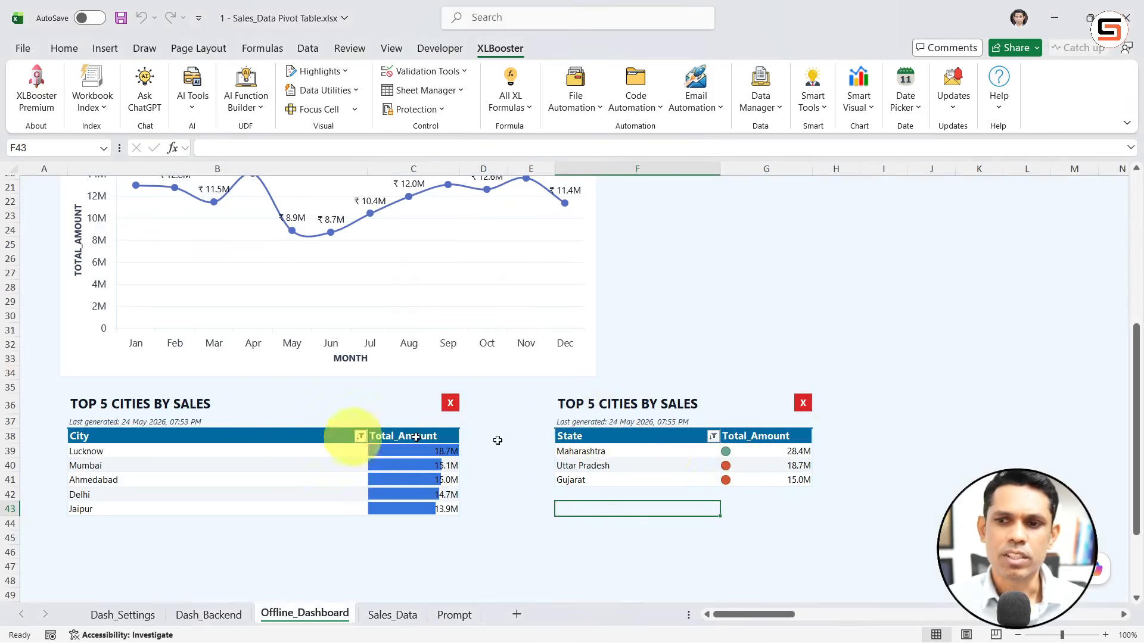
Step: Return to Dash_Settings and choose Product as the source field for Column 1 of the smart table
{"action": "left_click", "coordinate": [153, 614]}
{"action": "scroll", "coordinate": [801, 334], "scroll_direction": "up", "scroll_amount": 9}
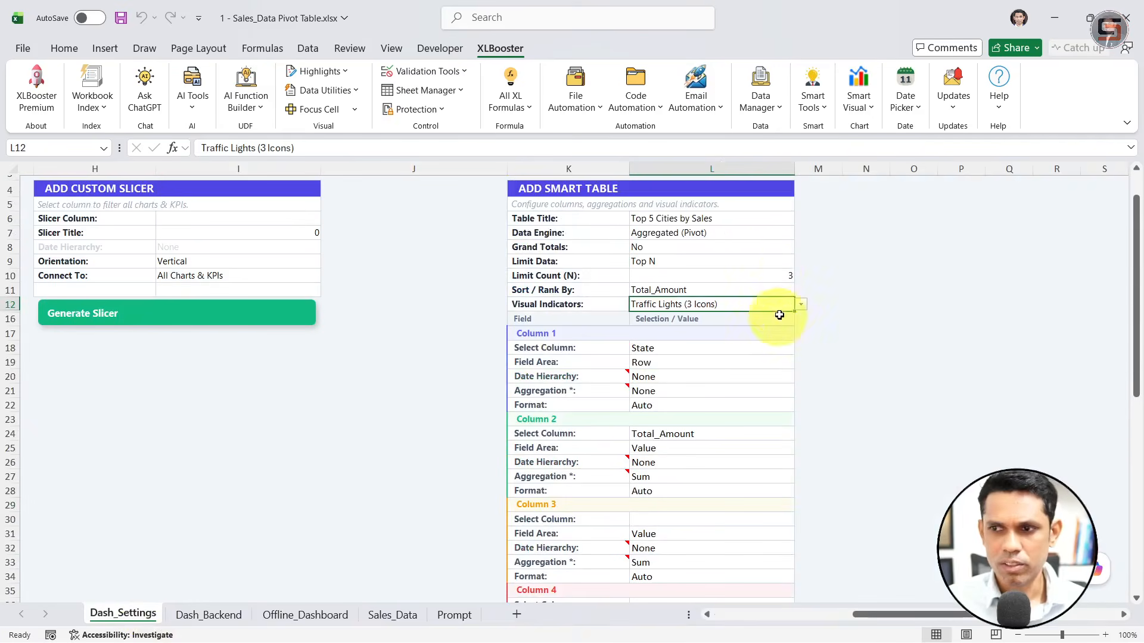
{"action": "left_click", "coordinate": [738, 351]}
{"action": "left_click", "coordinate": [799, 352]}
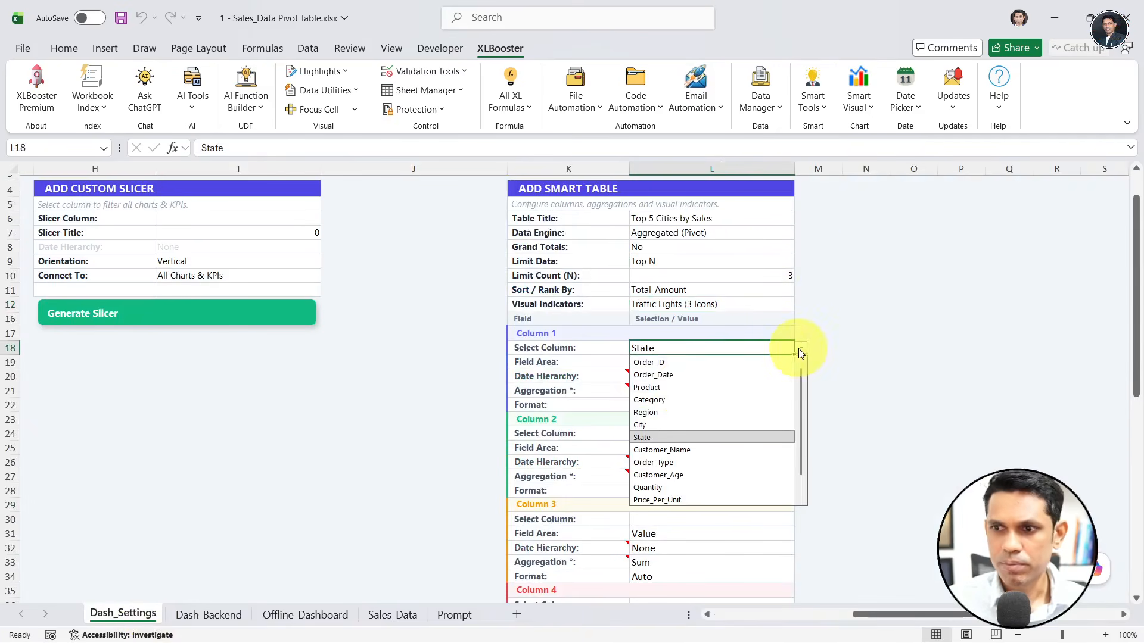
{"action": "left_click", "coordinate": [684, 400]}
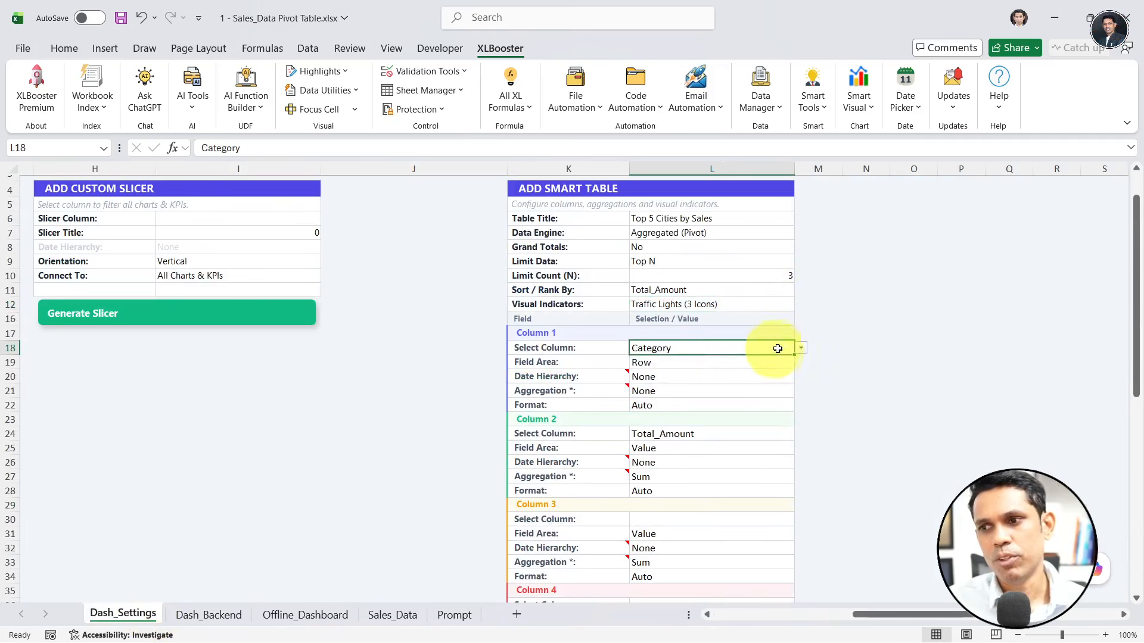
{"action": "left_click", "coordinate": [802, 348]}
{"action": "left_click", "coordinate": [677, 387]}
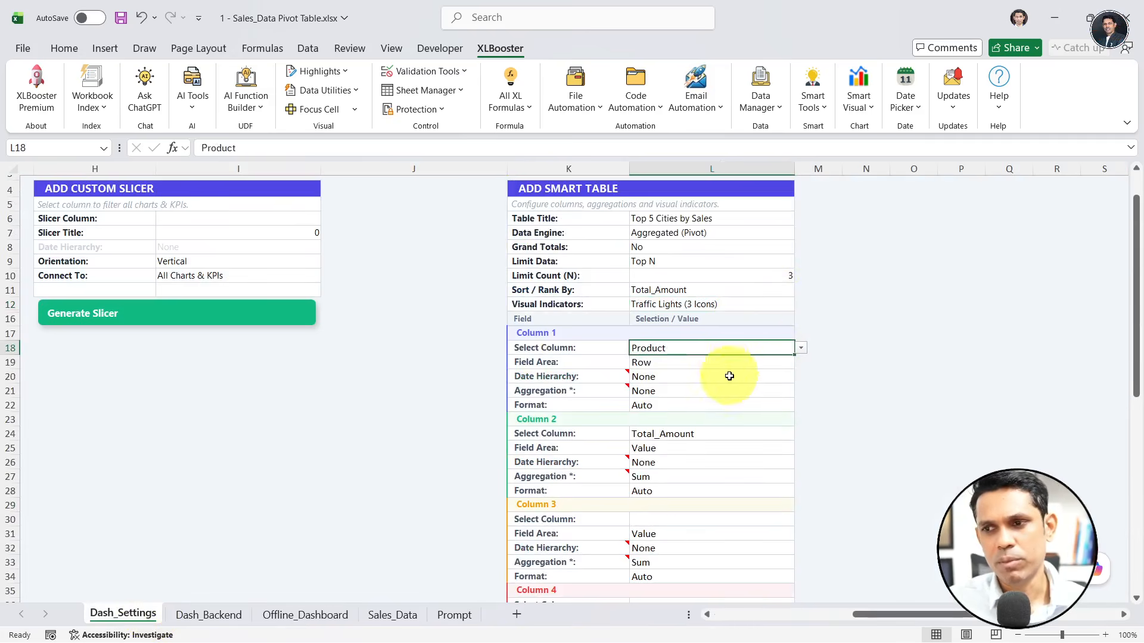
Step: Set the smart table's Limit Data option to Bottom N
{"action": "scroll", "coordinate": [723, 407], "scroll_direction": "down", "scroll_amount": 6}
{"action": "scroll", "coordinate": [706, 411], "scroll_direction": "down", "scroll_amount": 5}
{"action": "scroll", "coordinate": [661, 449], "scroll_direction": "up", "scroll_amount": 12}
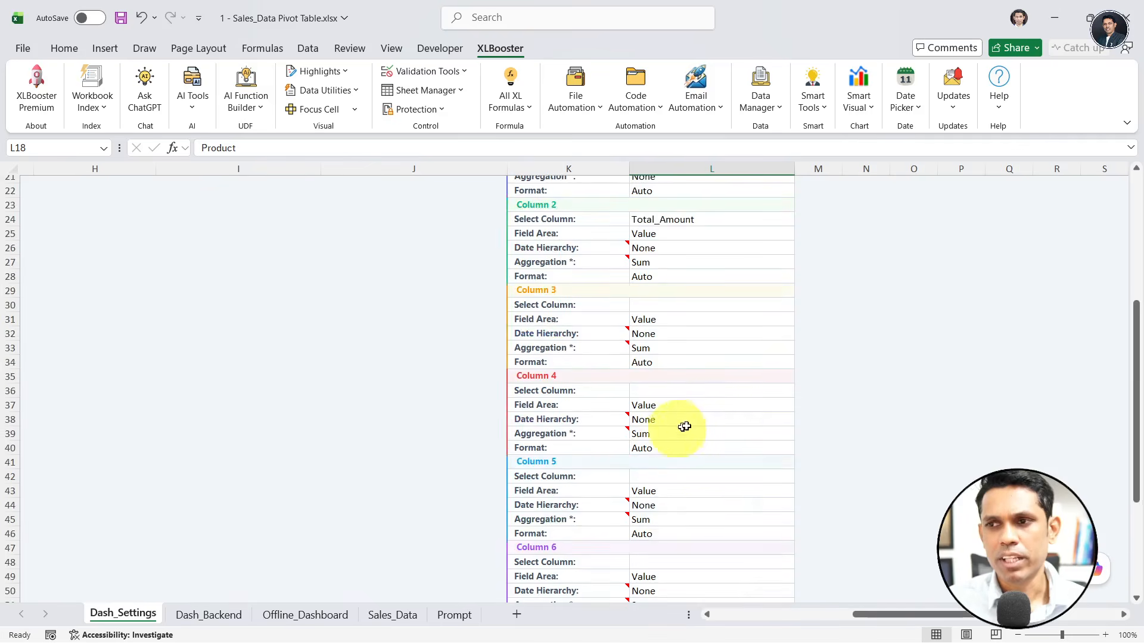
{"action": "left_click", "coordinate": [708, 316]}
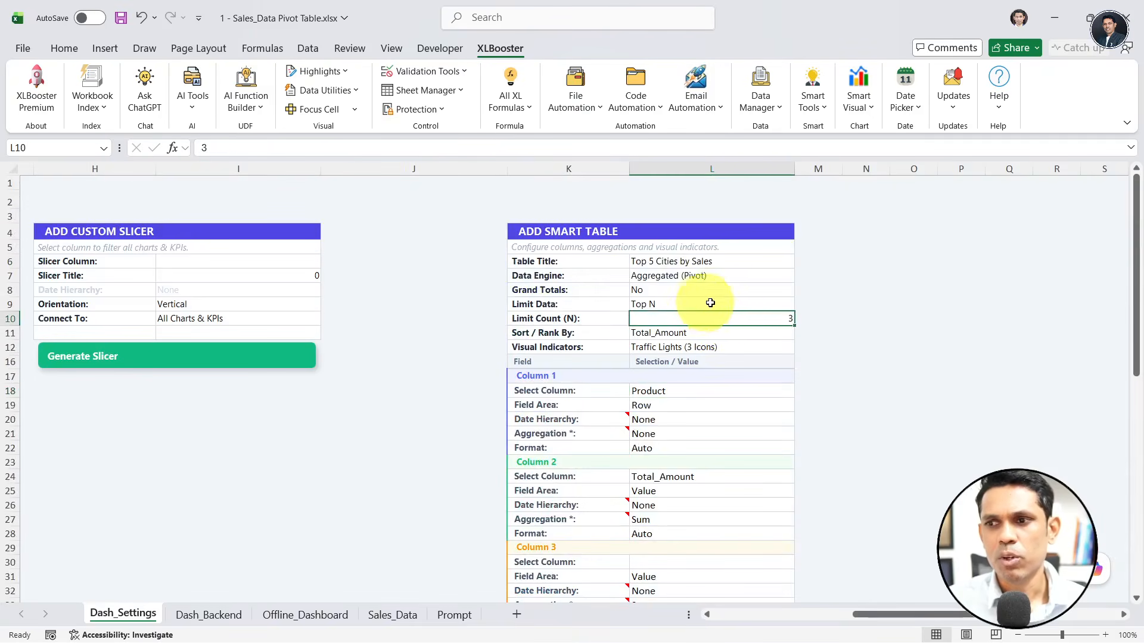
{"action": "left_click", "coordinate": [710, 303]}
{"action": "left_click", "coordinate": [800, 305]}
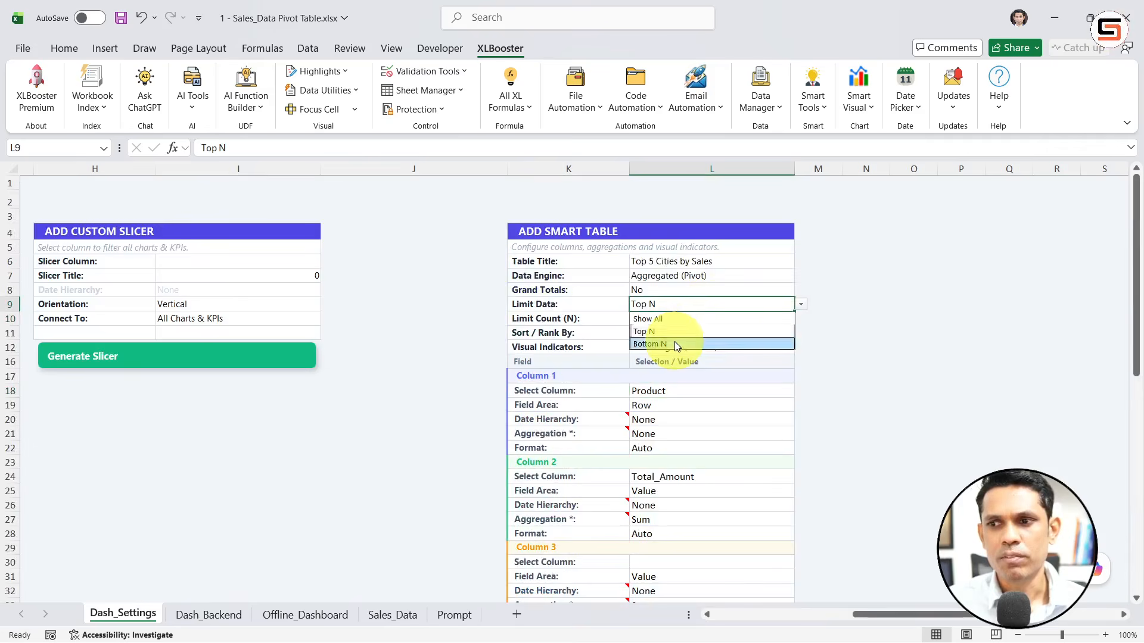
{"action": "left_click", "coordinate": [652, 343]}
{"action": "left_click", "coordinate": [780, 317]}
Step: Generate the Product smart table with automatic placement and review its rows on the dashboard
{"action": "scroll", "coordinate": [781, 318], "scroll_direction": "down", "scroll_amount": 14}
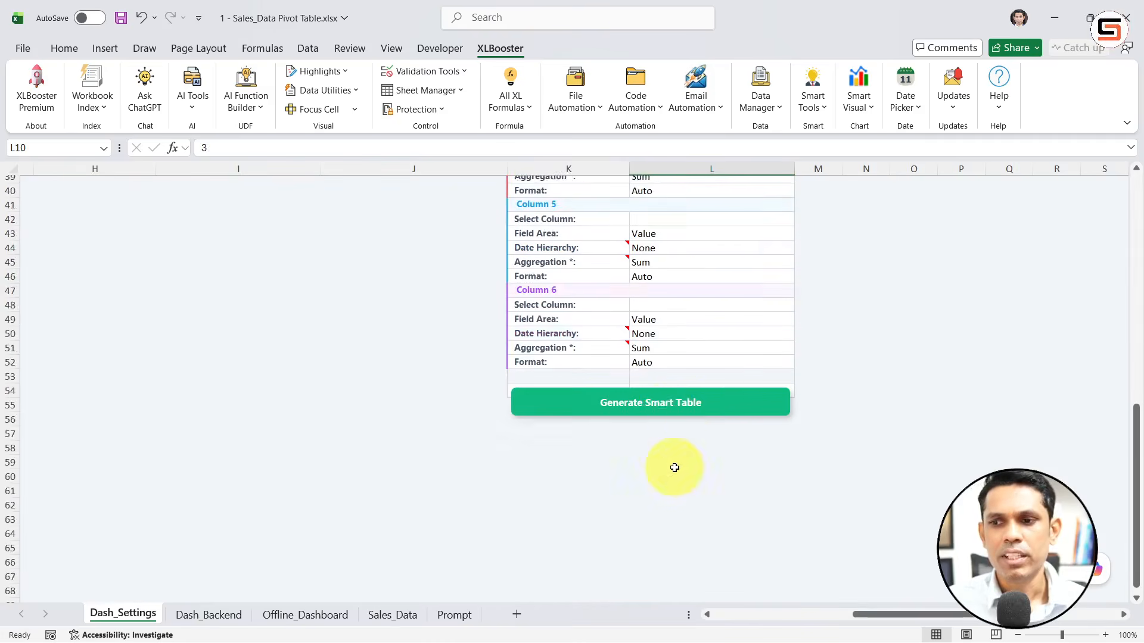
{"action": "left_click", "coordinate": [670, 359]}
{"action": "left_click", "coordinate": [564, 402]}
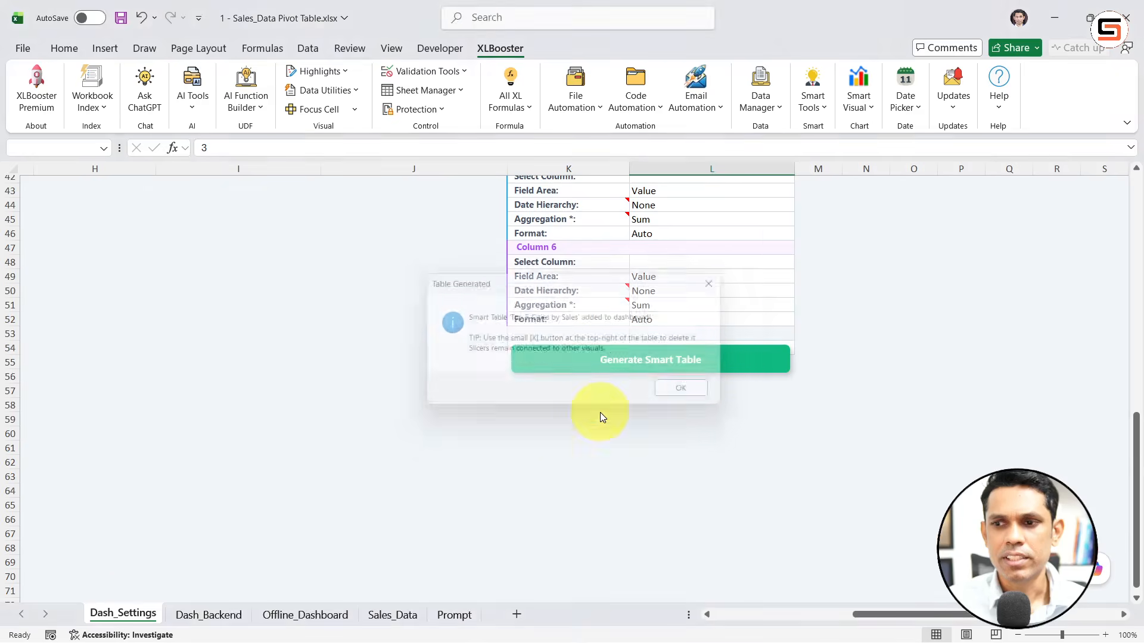
{"action": "left_click", "coordinate": [685, 393]}
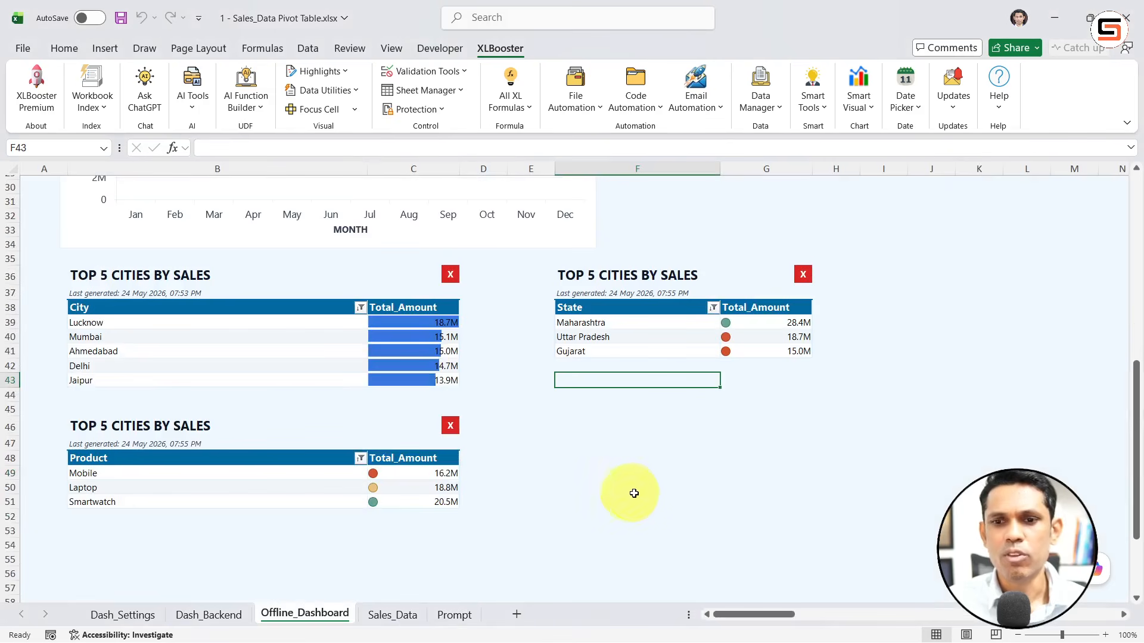
{"action": "left_click_drag", "start_coordinate": [441, 476], "coordinate": [320, 498]}
{"action": "left_click", "coordinate": [563, 527]}
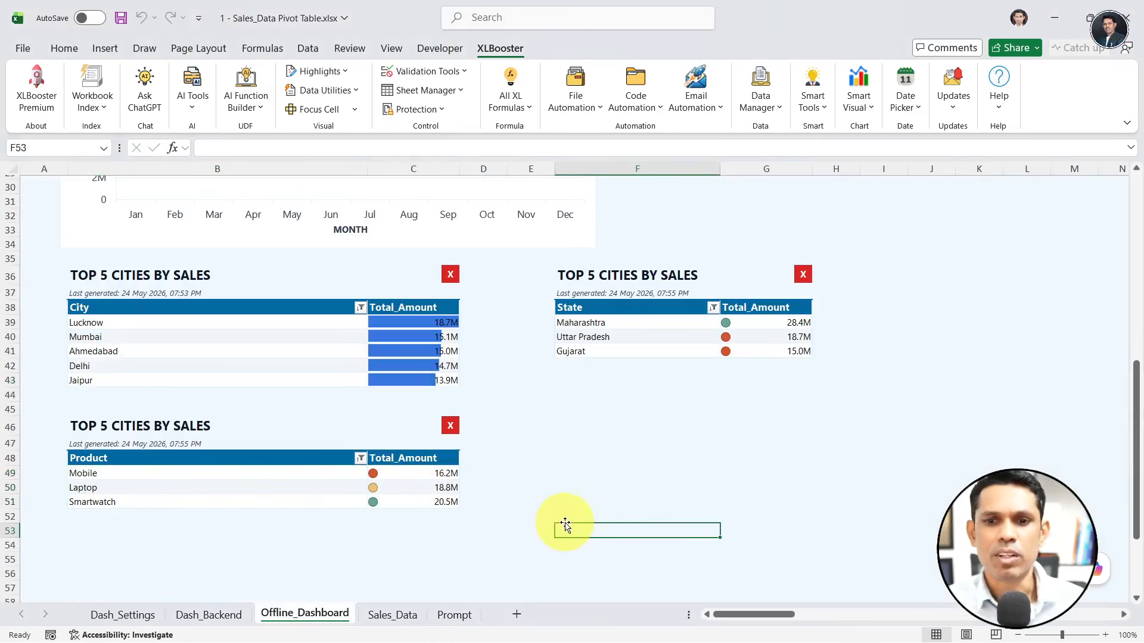
{"action": "scroll", "coordinate": [565, 524], "scroll_direction": "up", "scroll_amount": 2}
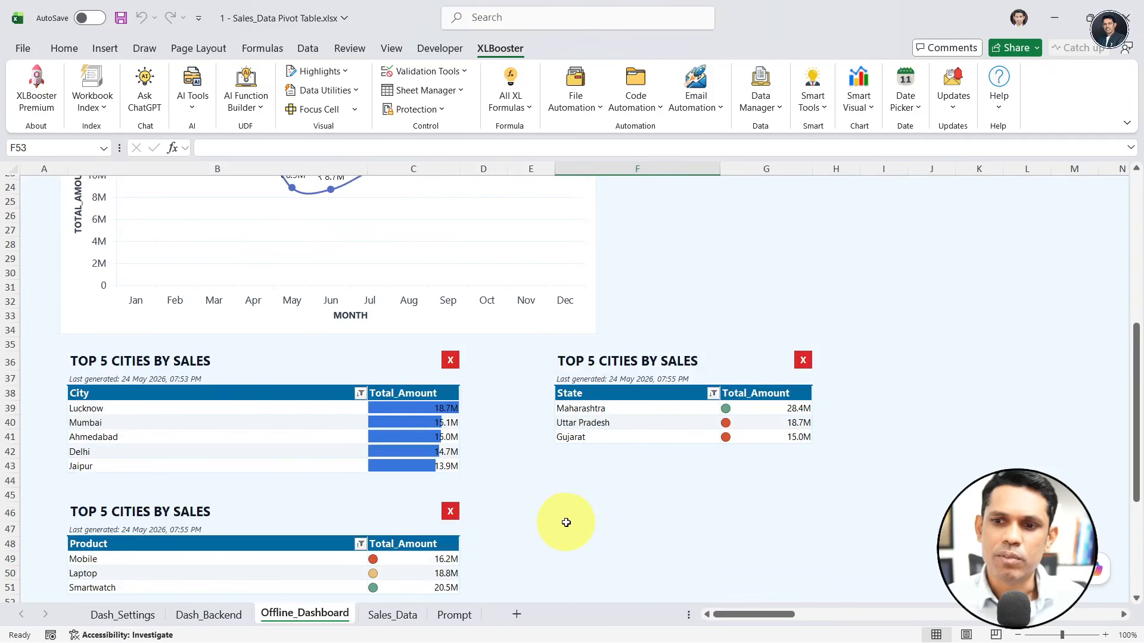
{"action": "scroll", "coordinate": [566, 523], "scroll_direction": "up", "scroll_amount": 2}
{"action": "scroll", "coordinate": [563, 520], "scroll_direction": "down", "scroll_amount": 4}
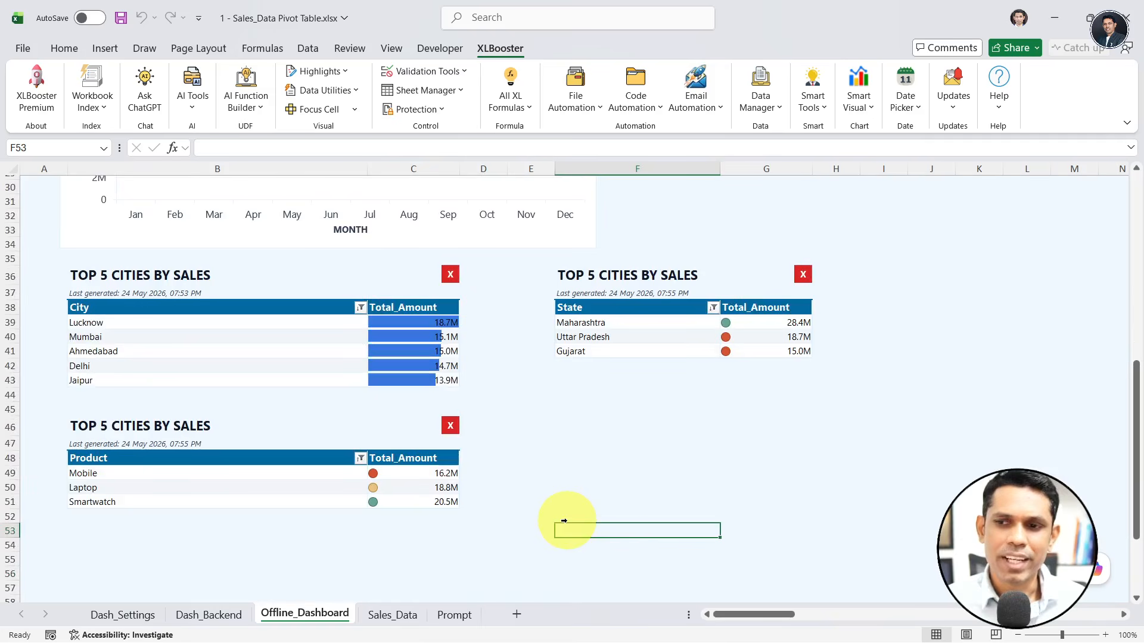
{"action": "left_click", "coordinate": [578, 421]}
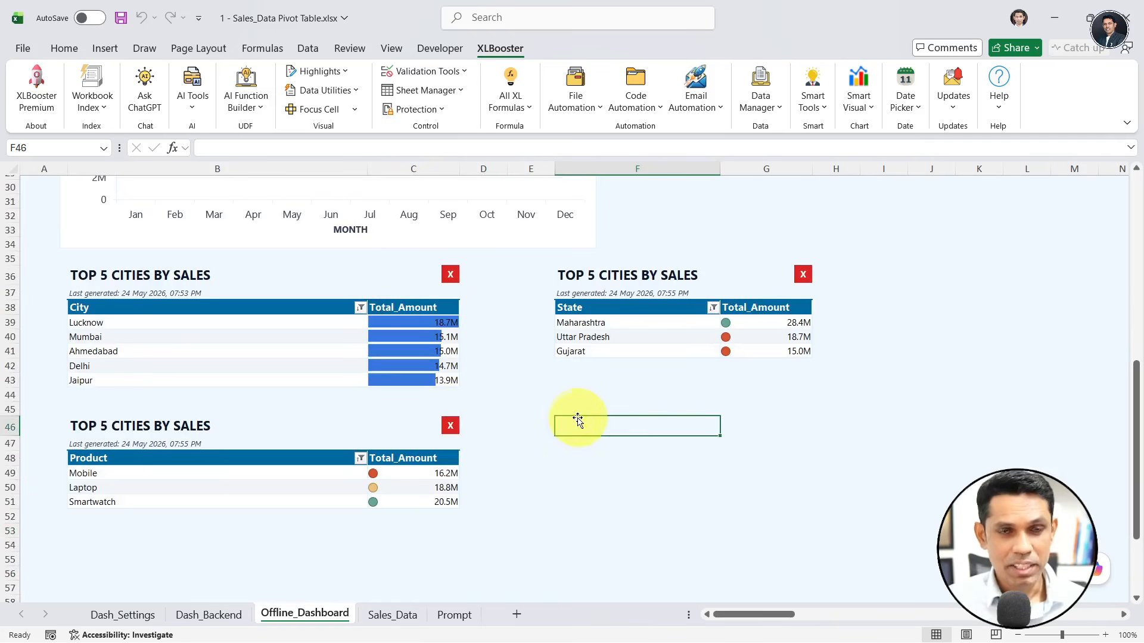
{"action": "scroll", "coordinate": [578, 421], "scroll_direction": "up", "scroll_amount": 2}
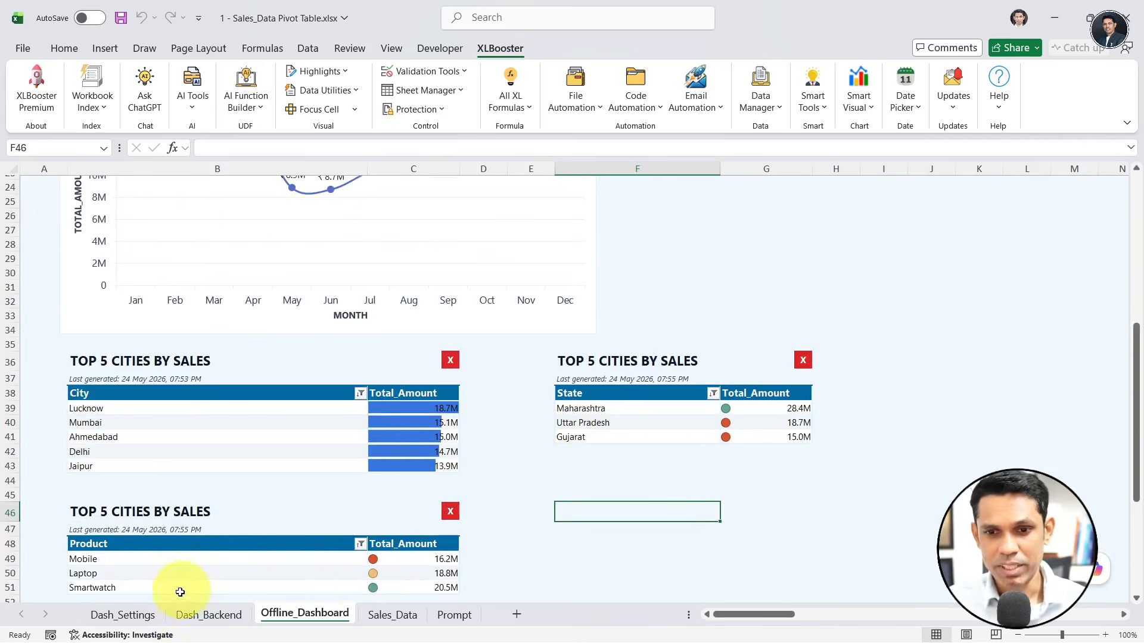
Step: Open the Power Dashboard Builder from the Sales_Data sheet
{"action": "left_click", "coordinate": [393, 615]}
{"action": "left_click", "coordinate": [626, 369]}
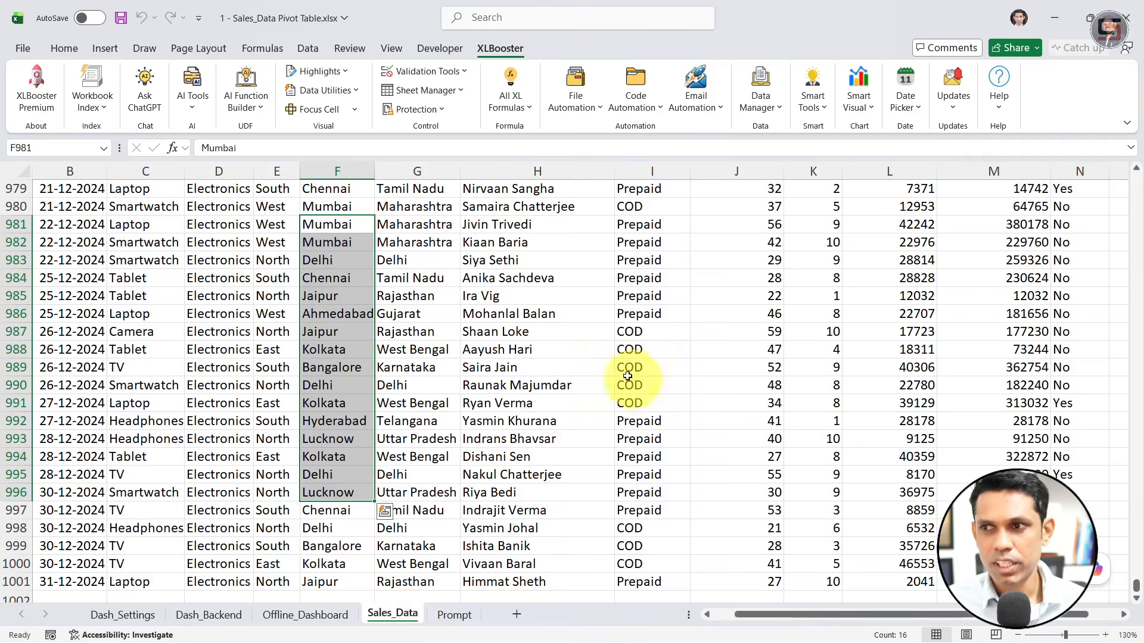
{"action": "left_click", "coordinate": [859, 106]}
{"action": "left_click", "coordinate": [888, 152]}
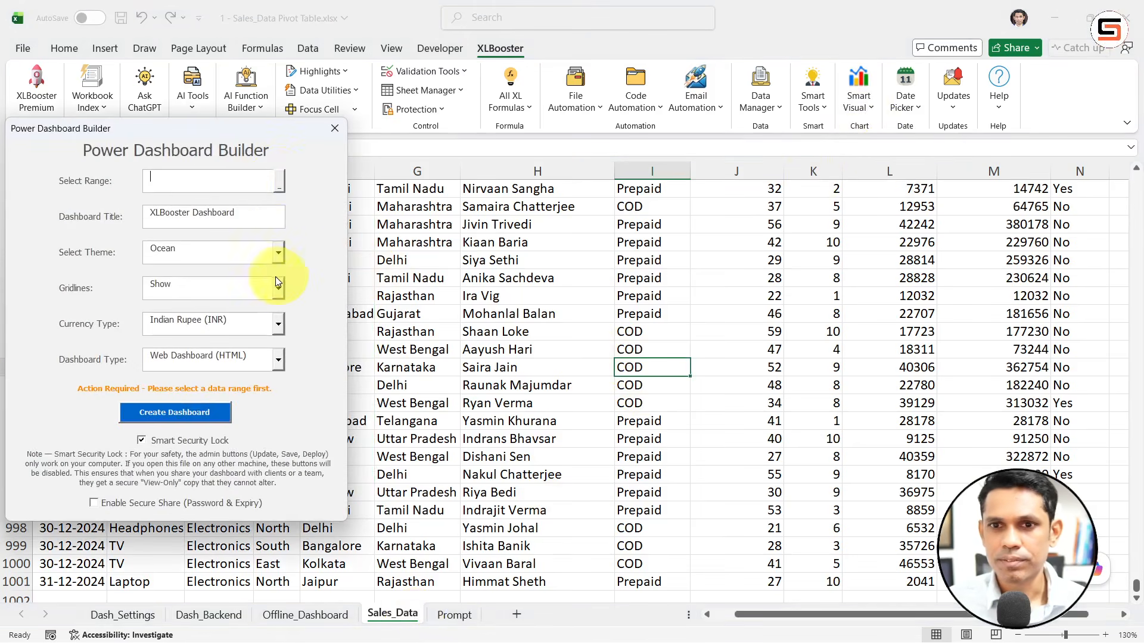
Step: Choose a single-table data source and set the dashboard's data range to B1:N1001 on Sales_Data
{"action": "left_click", "coordinate": [280, 178]}
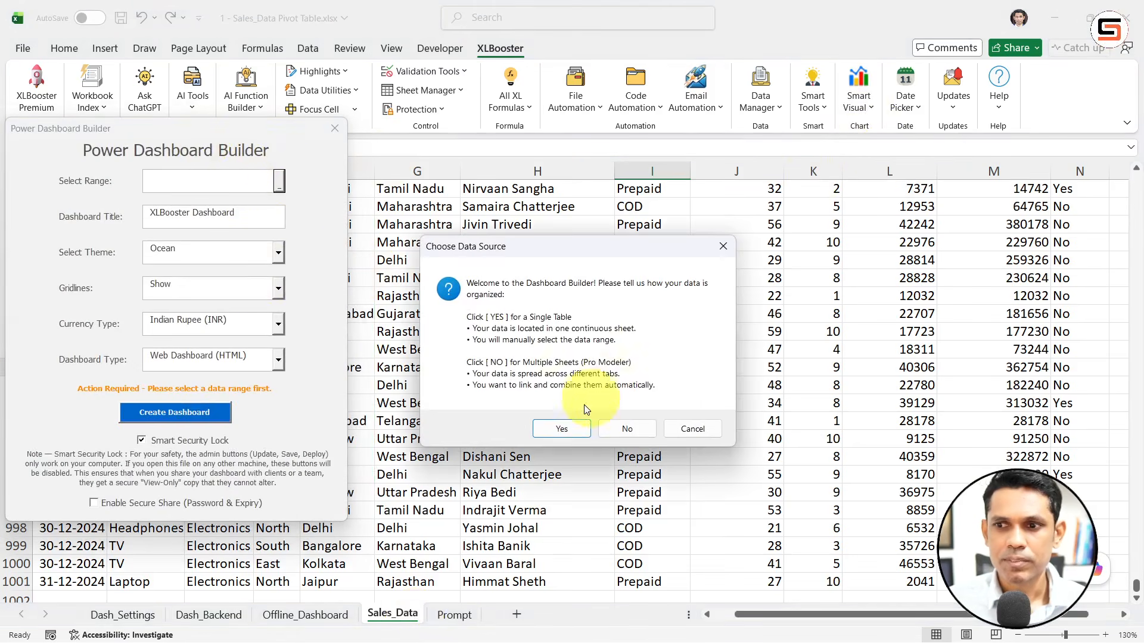
{"action": "left_click", "coordinate": [561, 426]}
{"action": "key", "text": "ctrl+Up"}
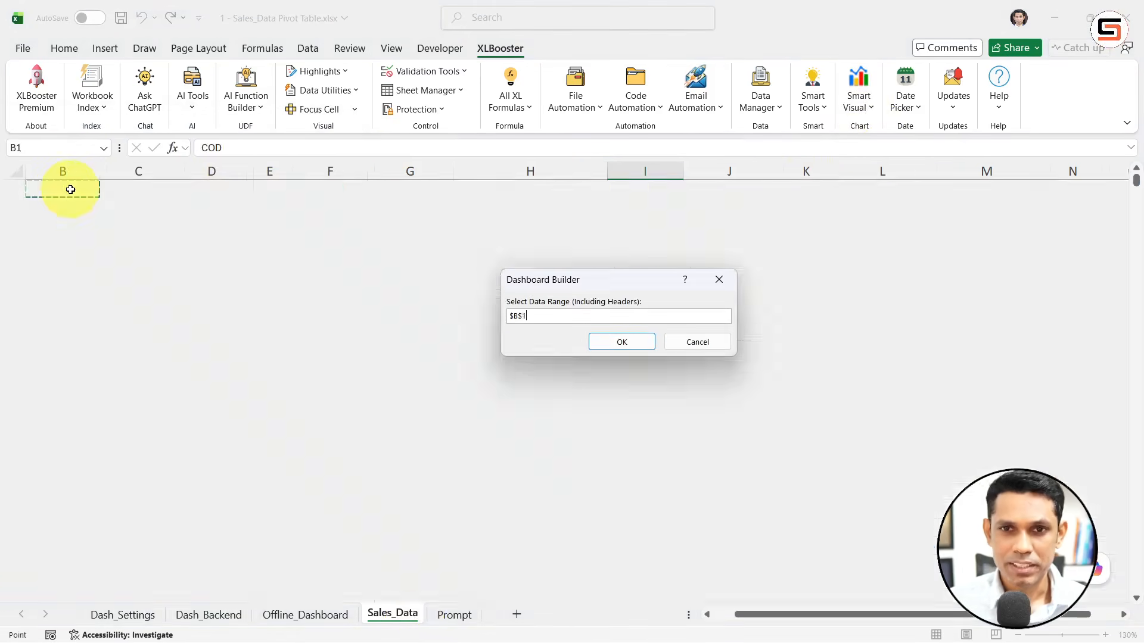
{"action": "key", "text": "ctrl+shift+Right"}
{"action": "key", "text": "ctrl+shift+Down"}
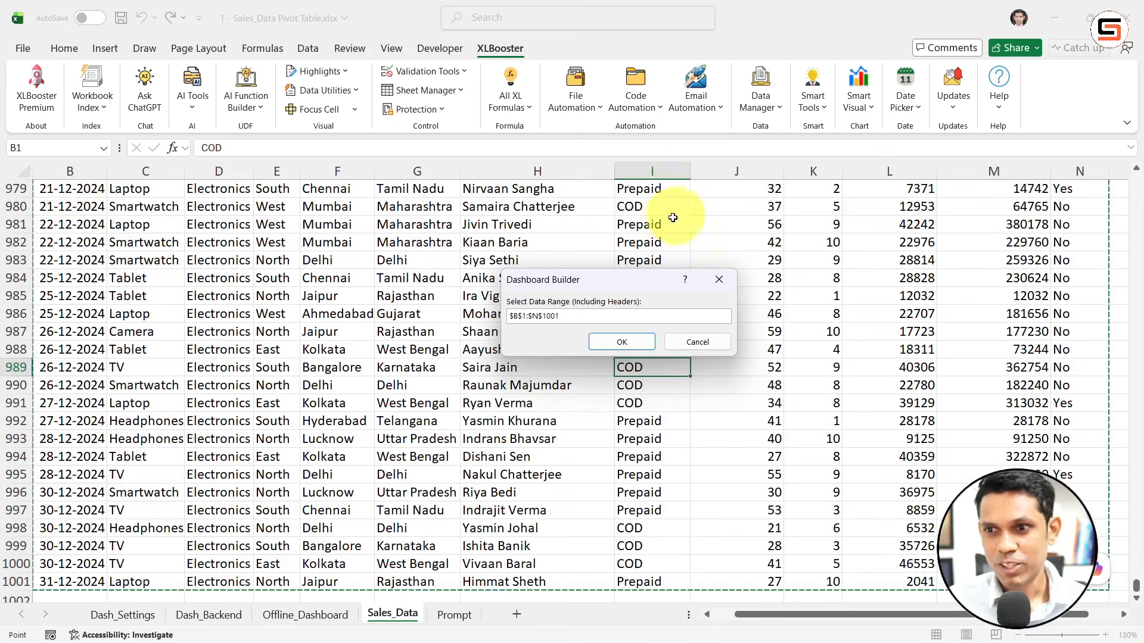
{"action": "left_click", "coordinate": [621, 341]}
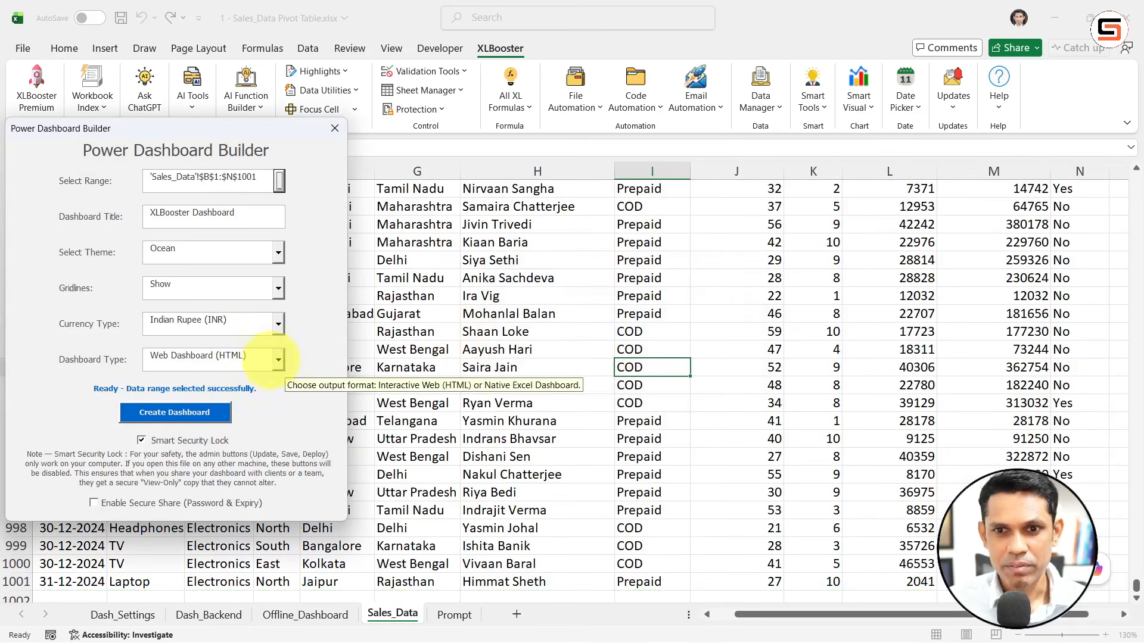
Step: Turn off Smart Security Lock and create the Web Dashboard (HTML) from the selected range
{"action": "left_click", "coordinate": [161, 442]}
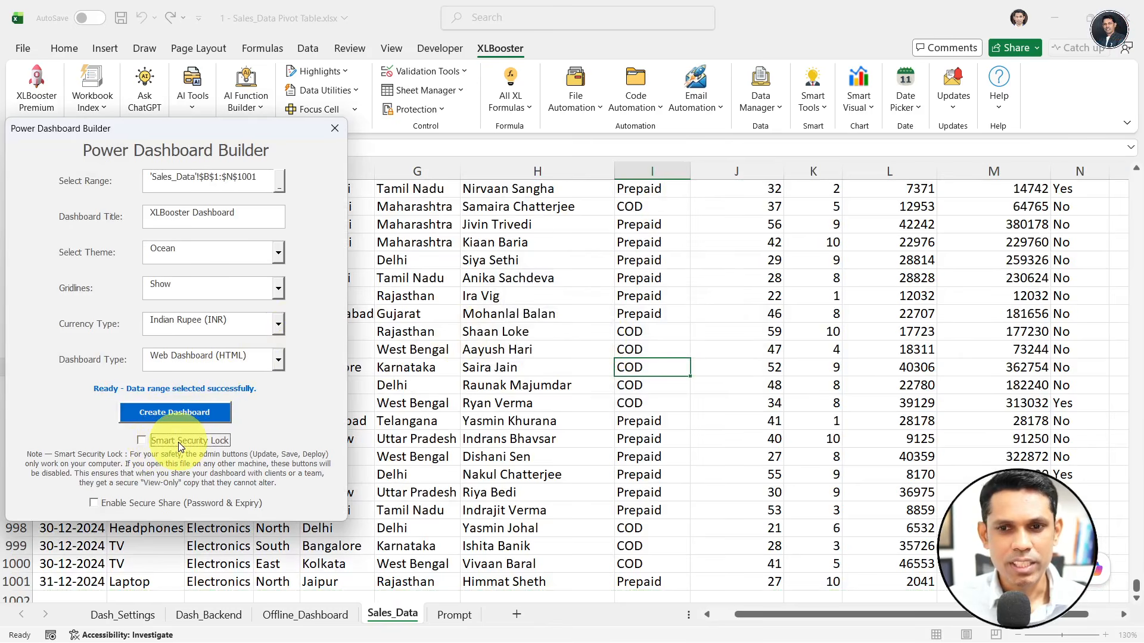
{"action": "left_click_drag", "start_coordinate": [168, 135], "coordinate": [482, 146]}
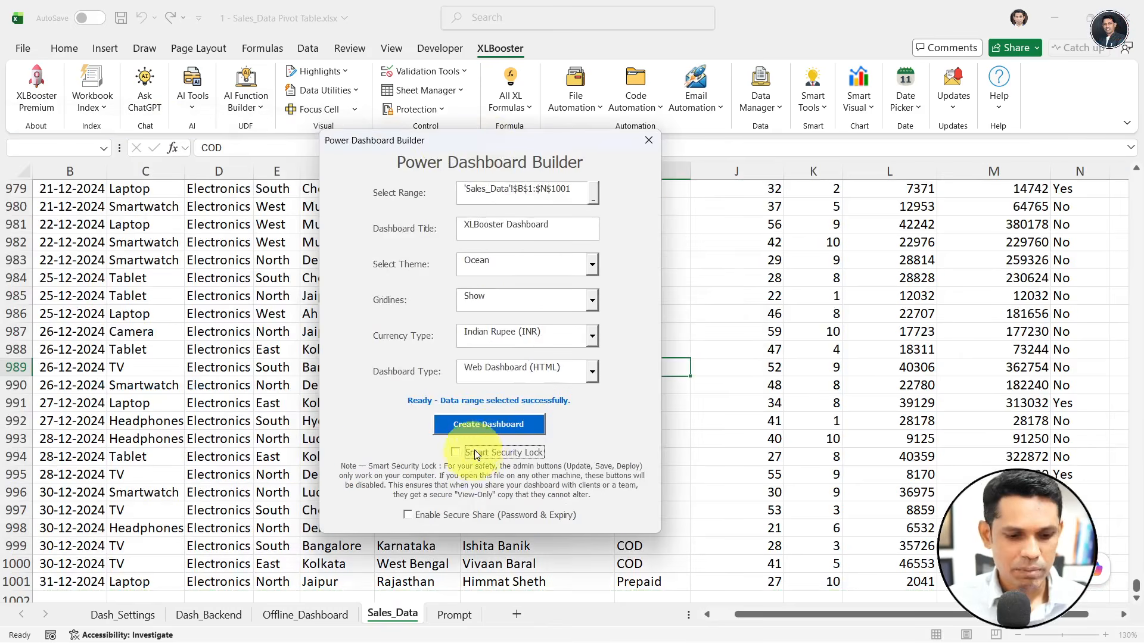
{"action": "key", "text": "ctrl+2"}
{"action": "left_click_drag", "start_coordinate": [408, 408], "coordinate": [580, 457]}
{"action": "left_click_drag", "start_coordinate": [504, 436], "coordinate": [507, 504]}
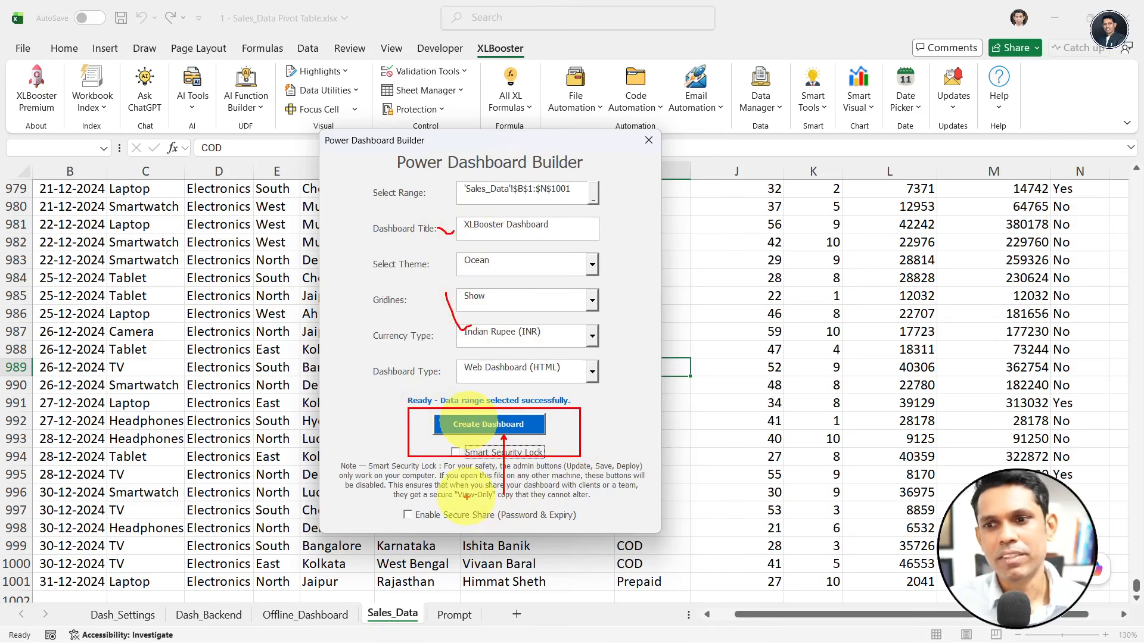
{"action": "key", "text": "Escape"}
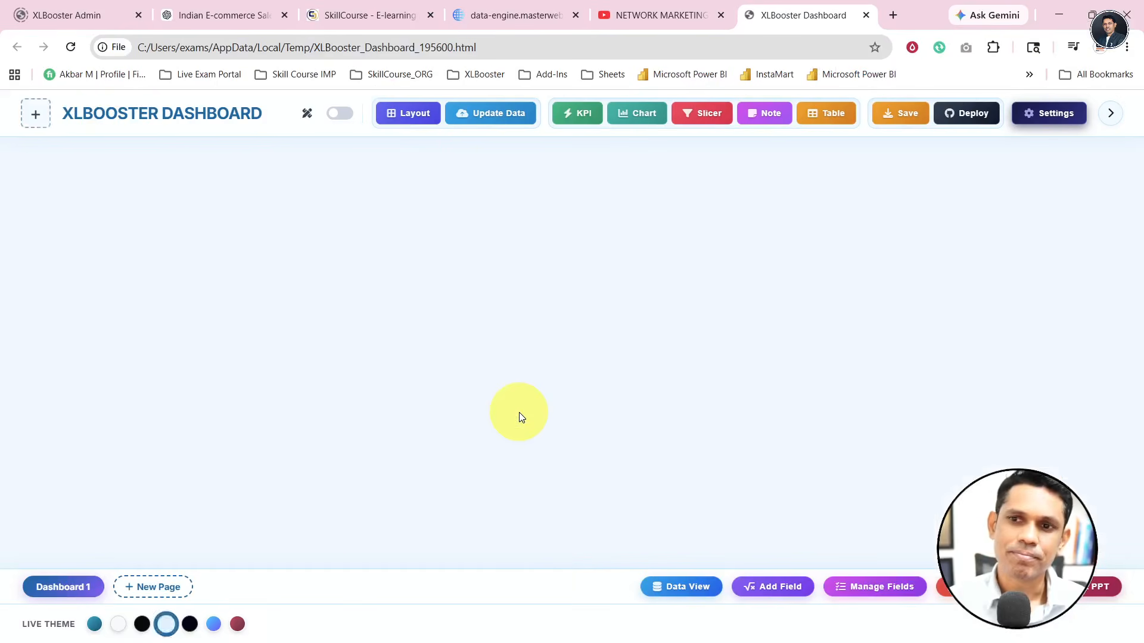
Step: Open the web dashboard's settings and examine the currencies available for the Money Symbol
{"action": "left_click", "coordinate": [1038, 119]}
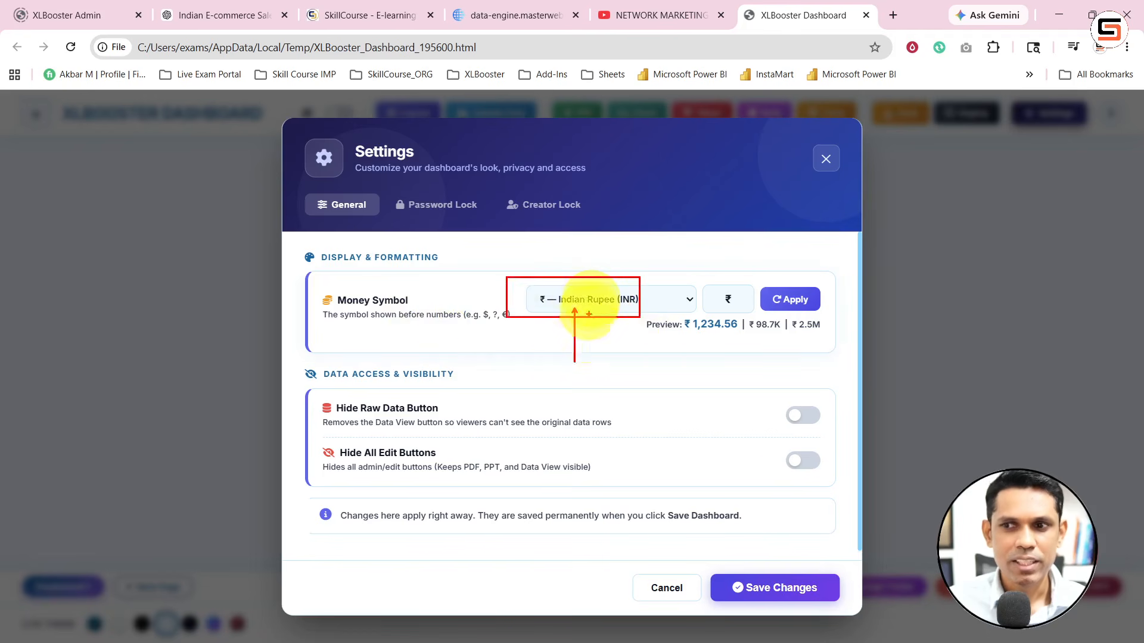
{"action": "left_click", "coordinate": [584, 300]}
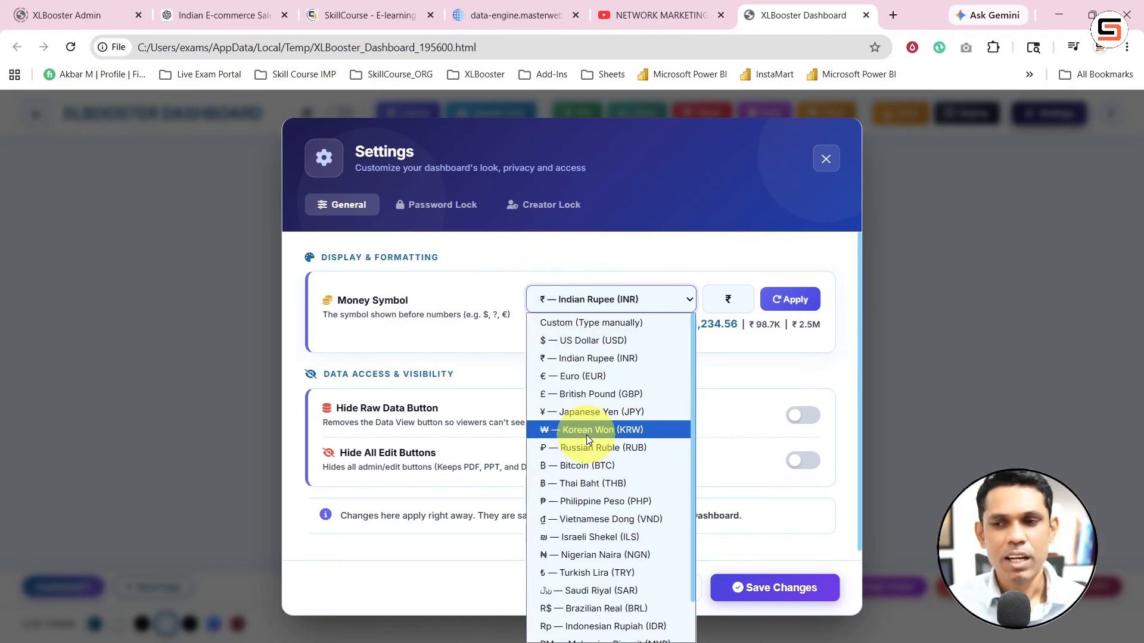
{"action": "left_click", "coordinate": [658, 299]}
{"action": "left_click", "coordinate": [659, 299]}
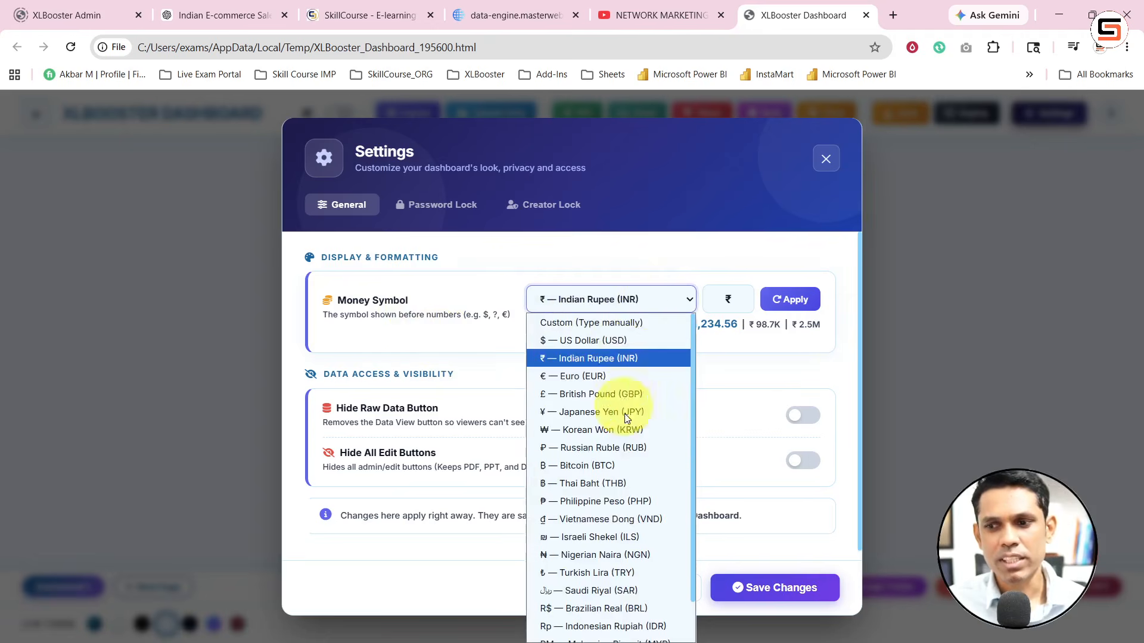
{"action": "scroll", "coordinate": [607, 578], "scroll_direction": "down", "scroll_amount": 1}
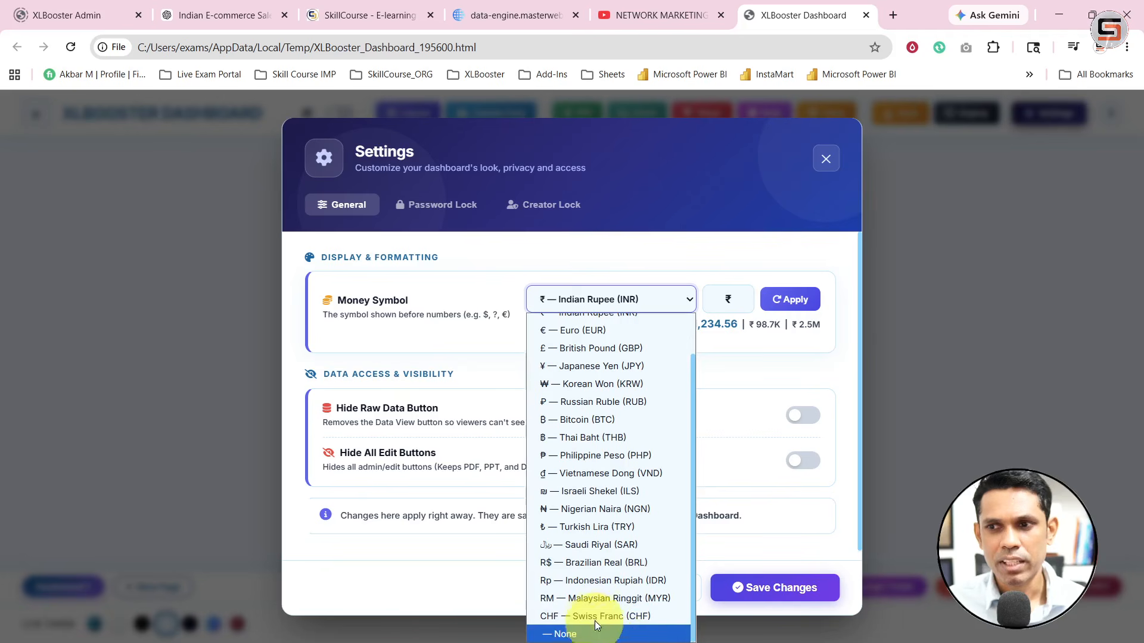
{"action": "scroll", "coordinate": [589, 536], "scroll_direction": "up", "scroll_amount": 5}
Step: Try the Custom (Type manually) money symbol and set it back to Indian Rupee (INR)
{"action": "left_click", "coordinate": [602, 322]}
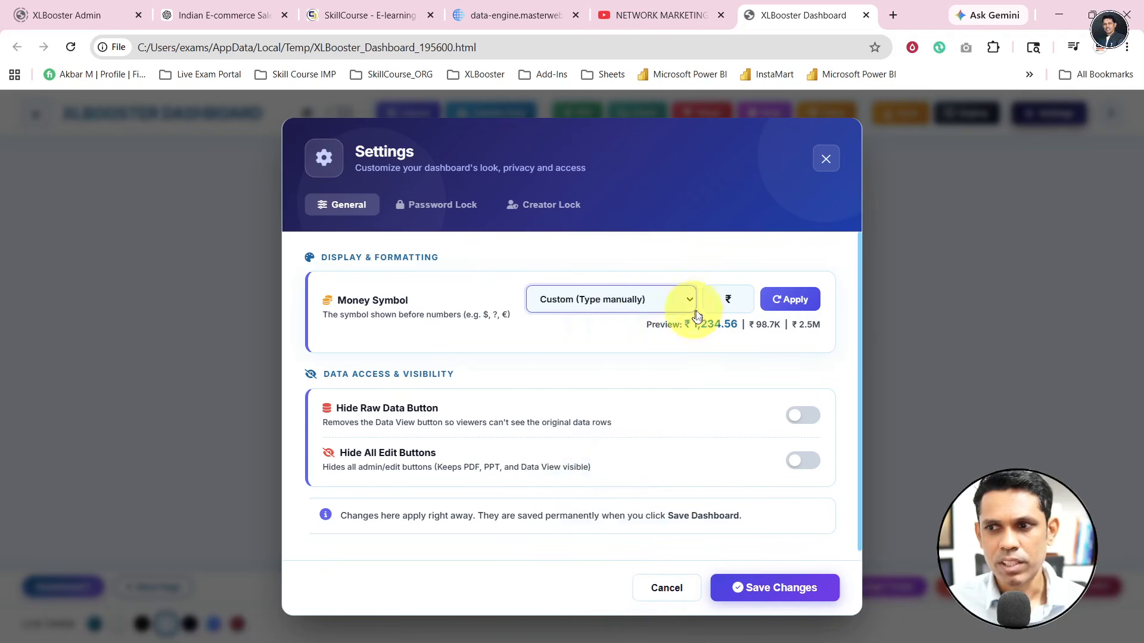
{"action": "left_click", "coordinate": [729, 300]}
{"action": "left_click", "coordinate": [659, 299]}
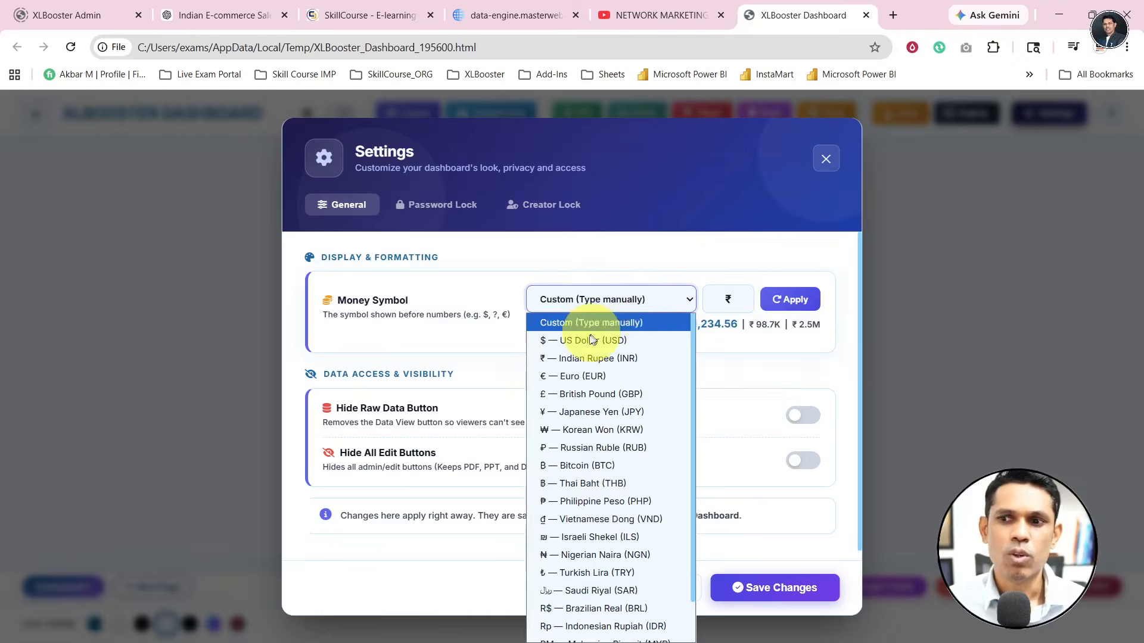
{"action": "left_click", "coordinate": [589, 358]}
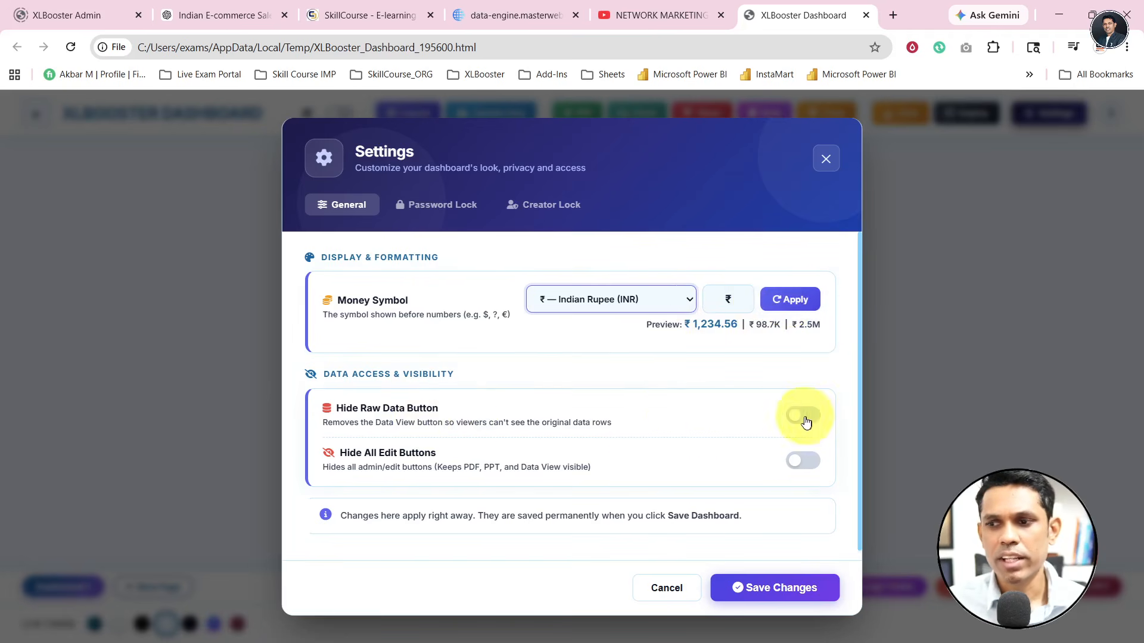
Step: Leave the dashboard settings and examine the raw data view's columns and rows
{"action": "left_click", "coordinate": [552, 128]}
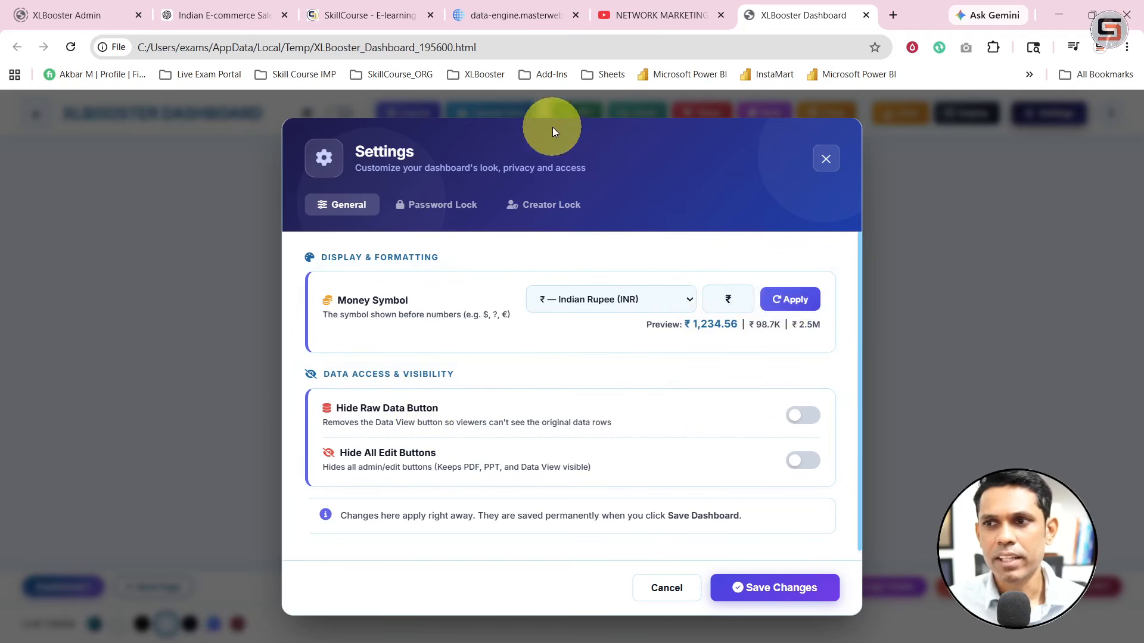
{"action": "left_click", "coordinate": [825, 159]}
{"action": "left_click", "coordinate": [685, 585]}
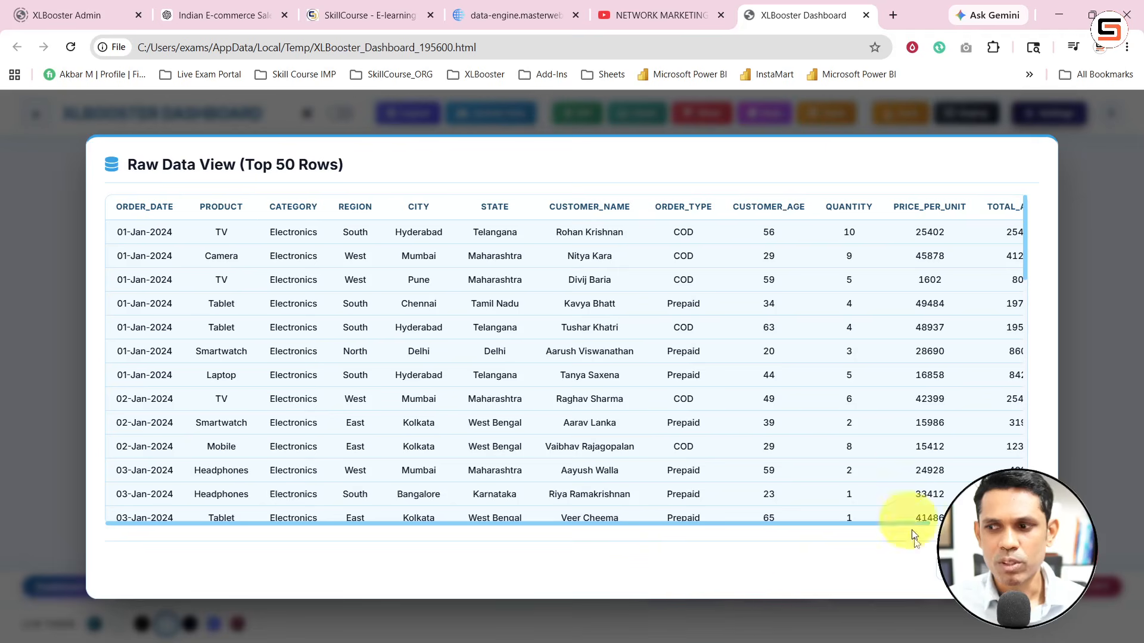
{"action": "left_click", "coordinate": [974, 567]}
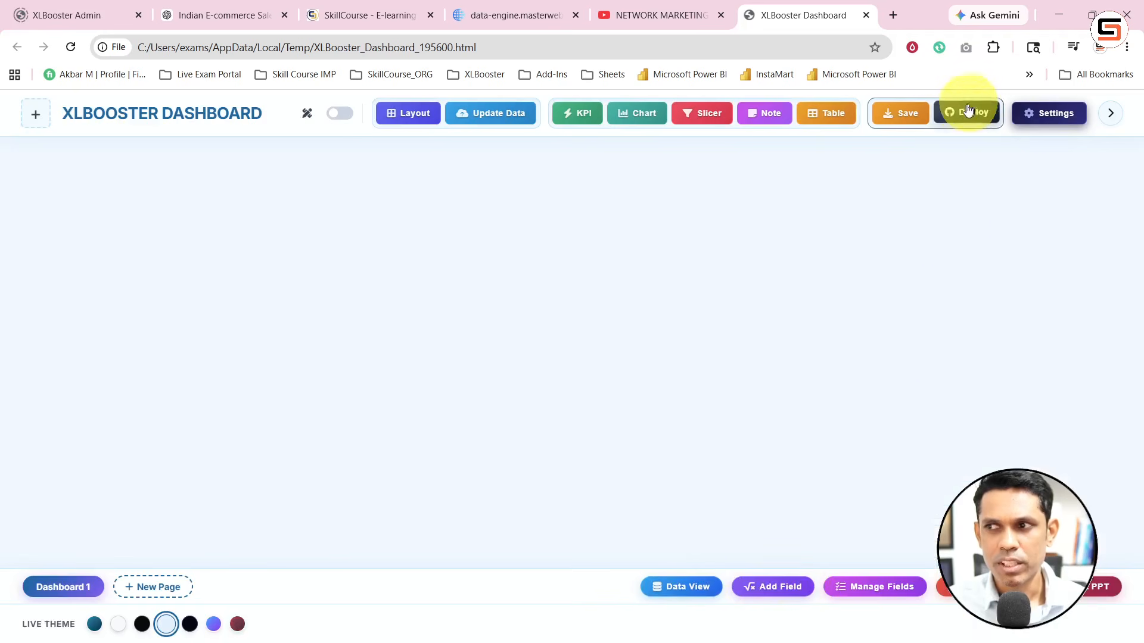
Step: Enable Hide Raw Data Button in the dashboard settings and save the change
{"action": "left_click", "coordinate": [1066, 114]}
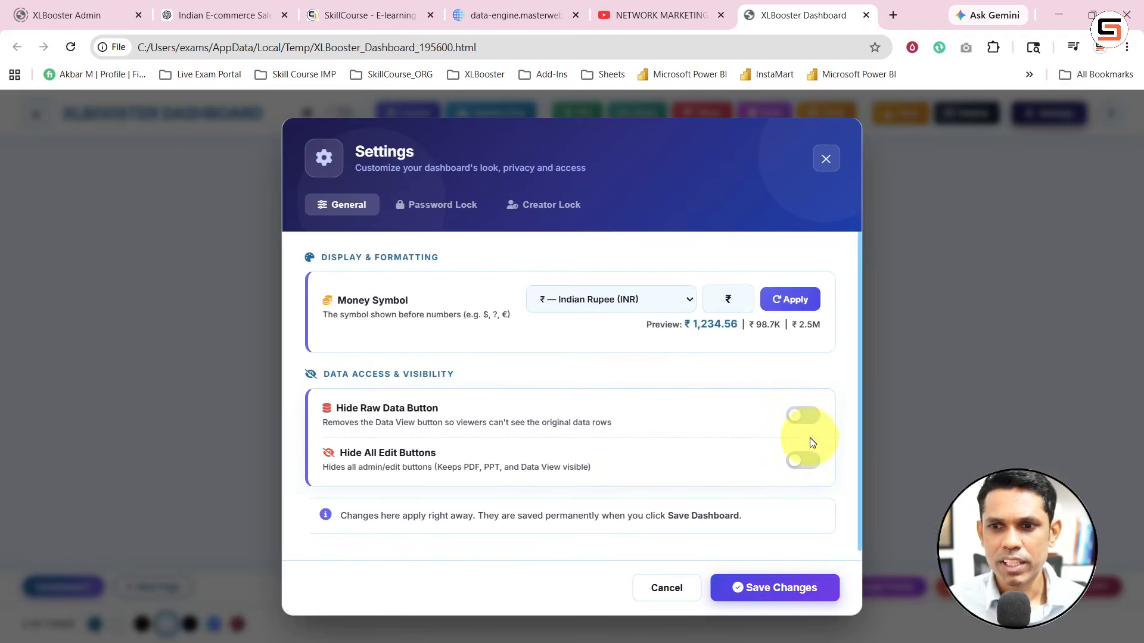
{"action": "left_click", "coordinate": [804, 421]}
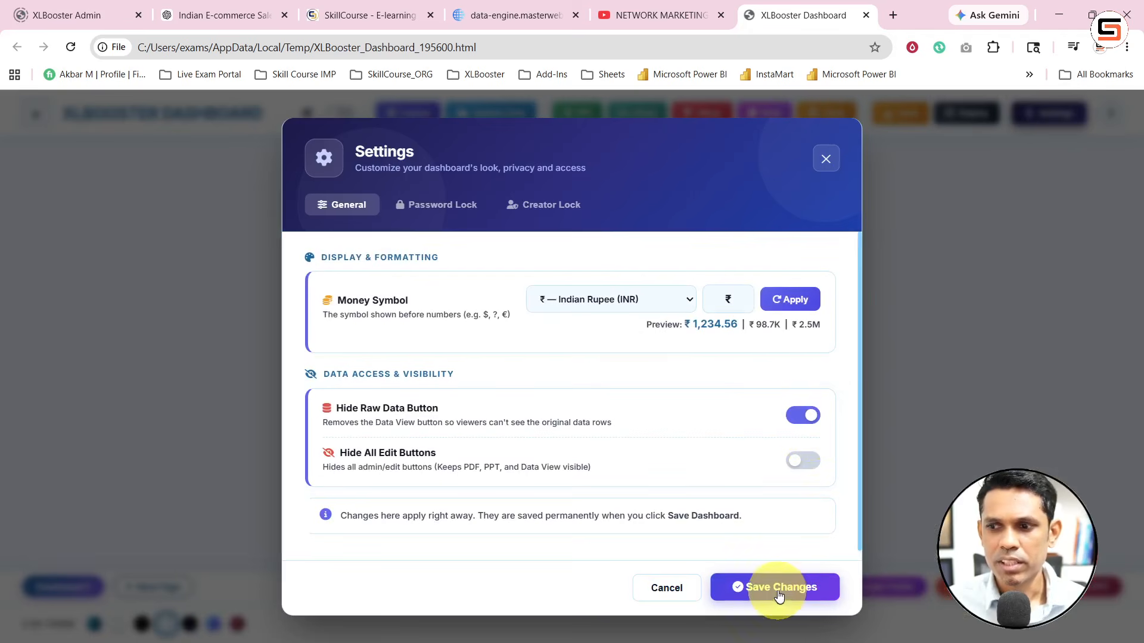
{"action": "left_click", "coordinate": [730, 590]}
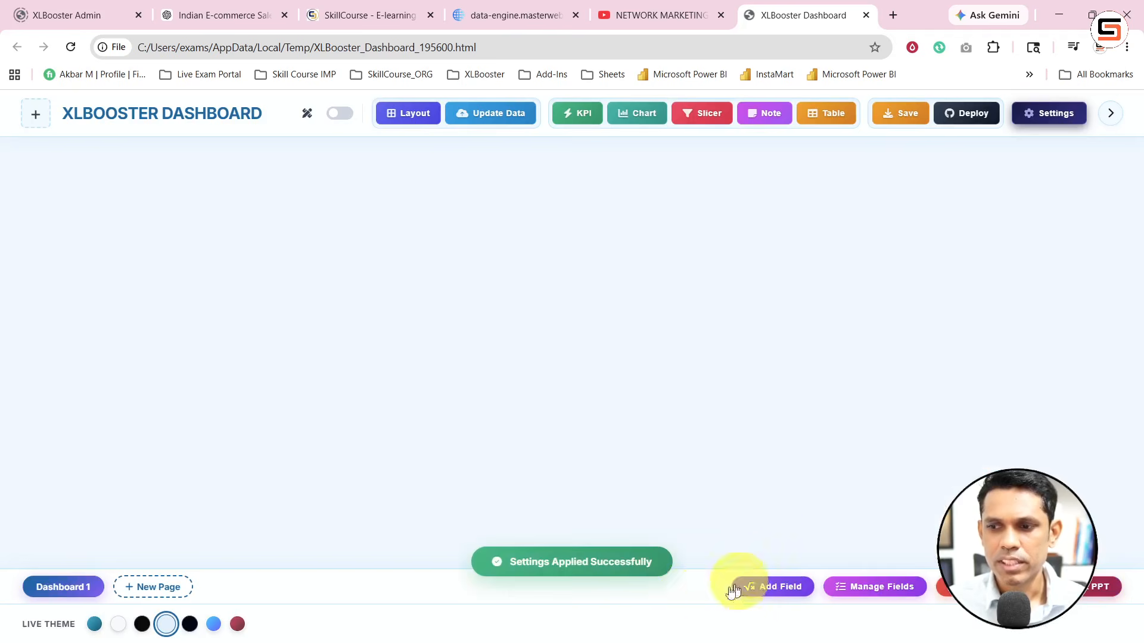
Step: Disable Hide Raw Data Button, enable Hide All Edit Buttons in the dashboard settings, and save the changes
{"action": "left_click", "coordinate": [1053, 116]}
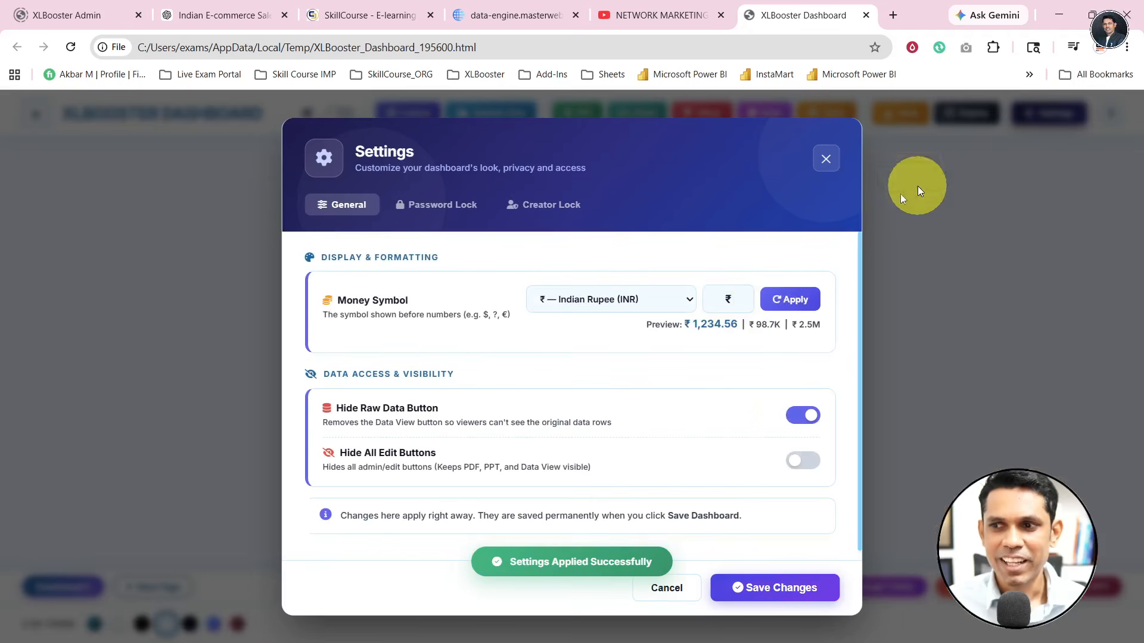
{"action": "left_click", "coordinate": [804, 421]}
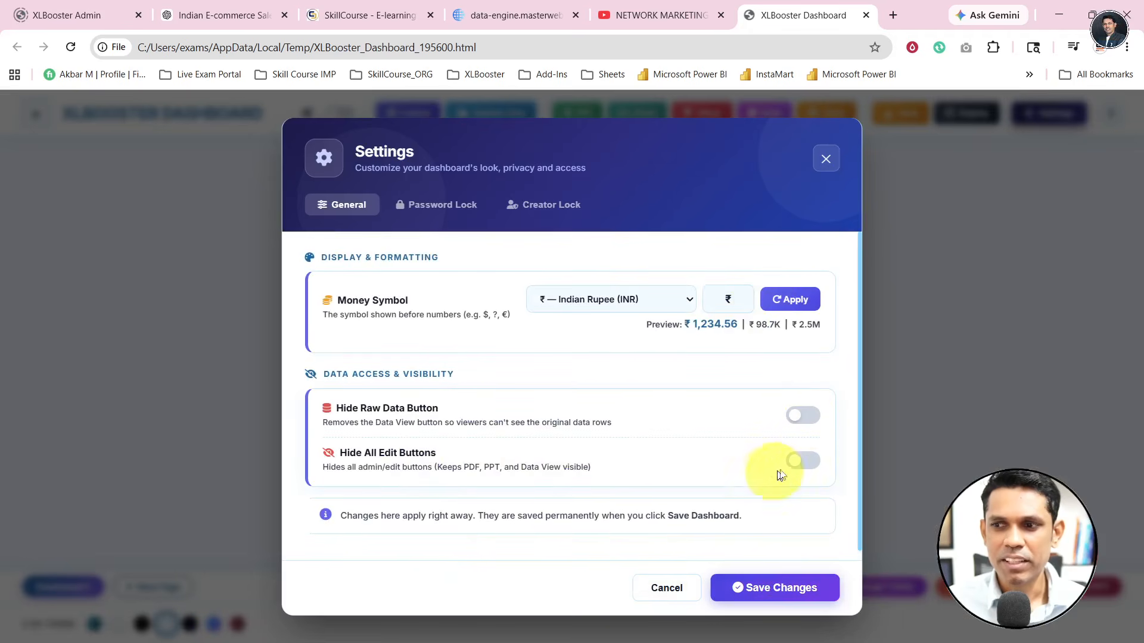
{"action": "left_click", "coordinate": [801, 463]}
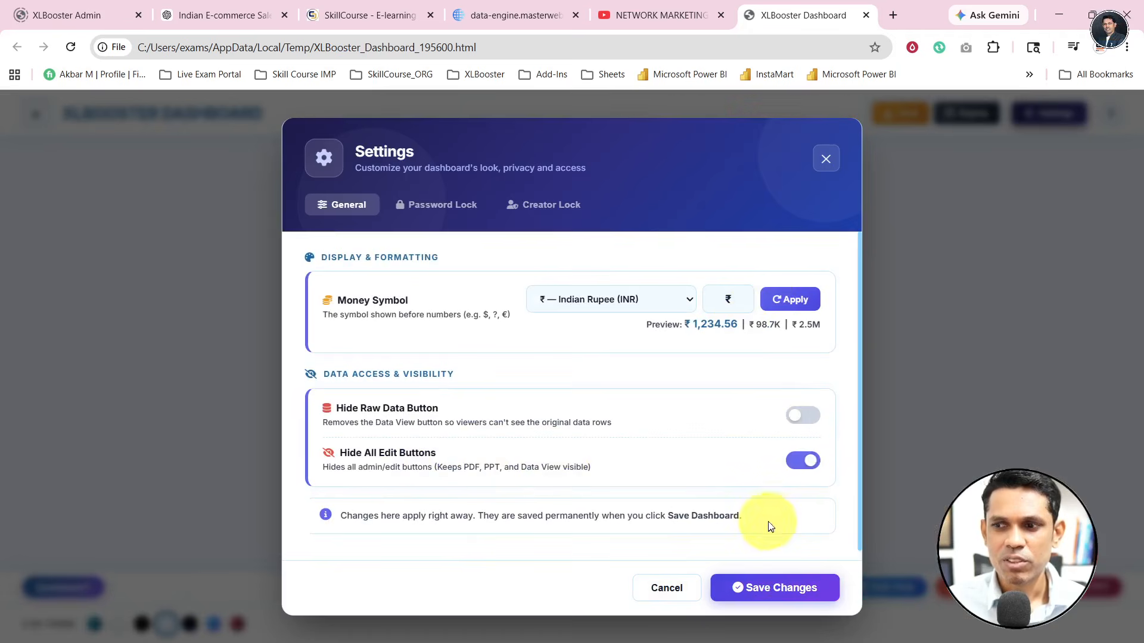
{"action": "left_click", "coordinate": [754, 590]}
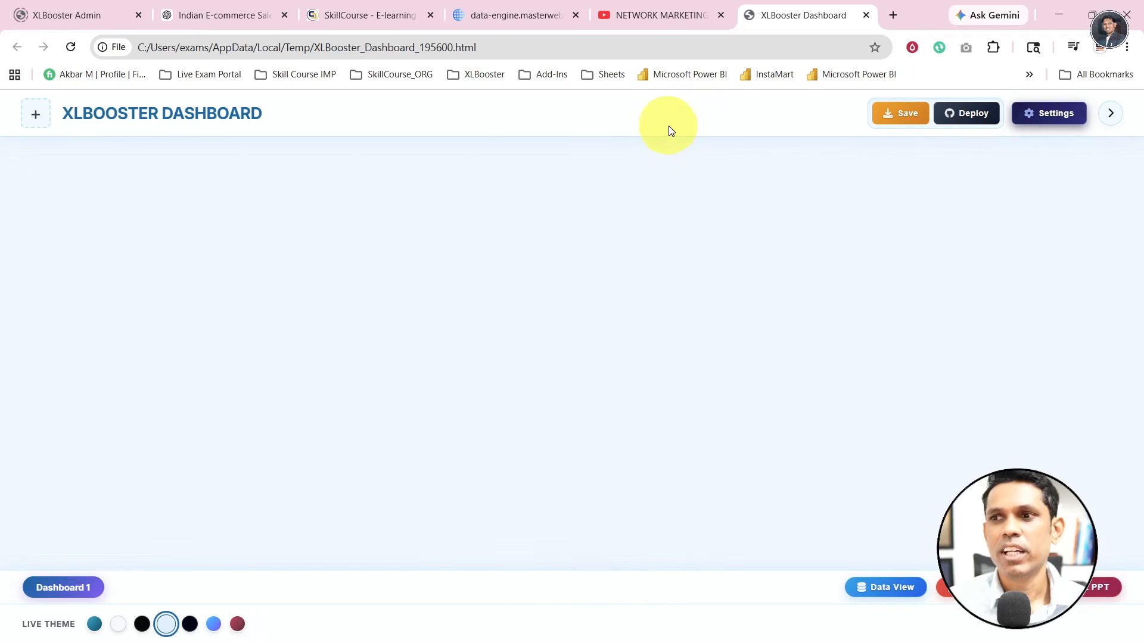
Step: Disable Hide All Edit Buttons in the dashboard settings and save the change
{"action": "left_click", "coordinate": [1076, 126]}
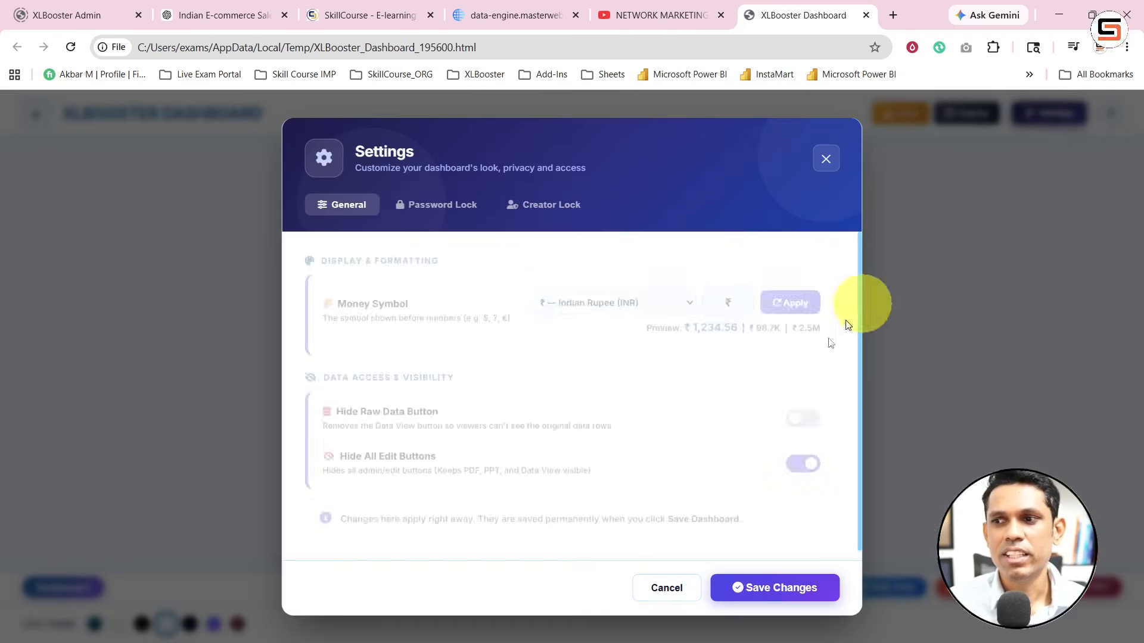
{"action": "left_click", "coordinate": [800, 463]}
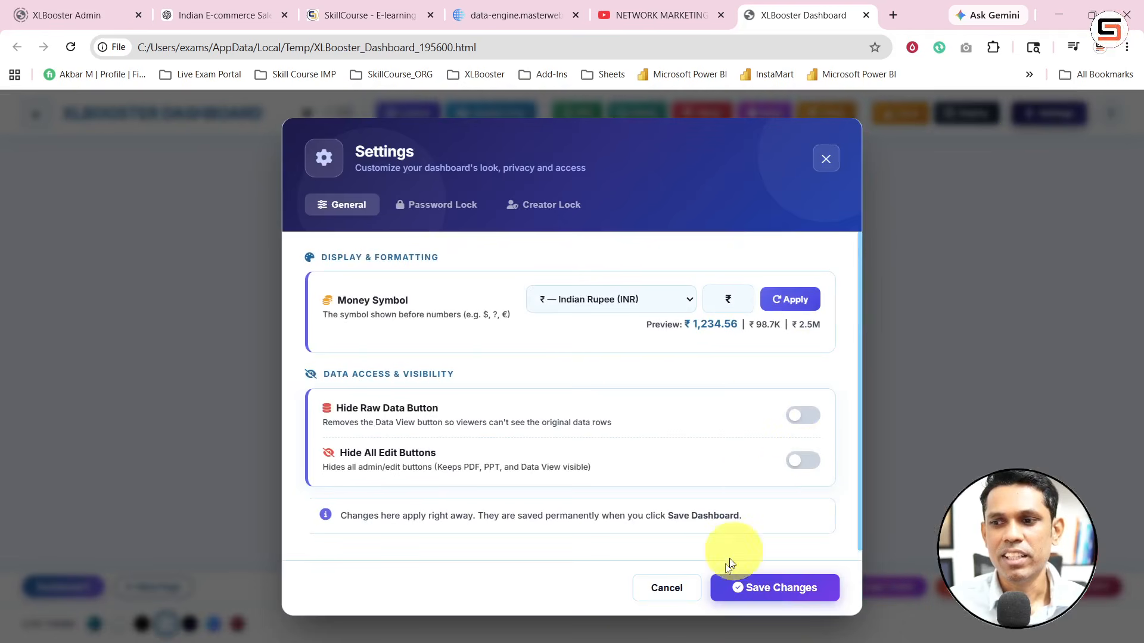
{"action": "left_click", "coordinate": [736, 596]}
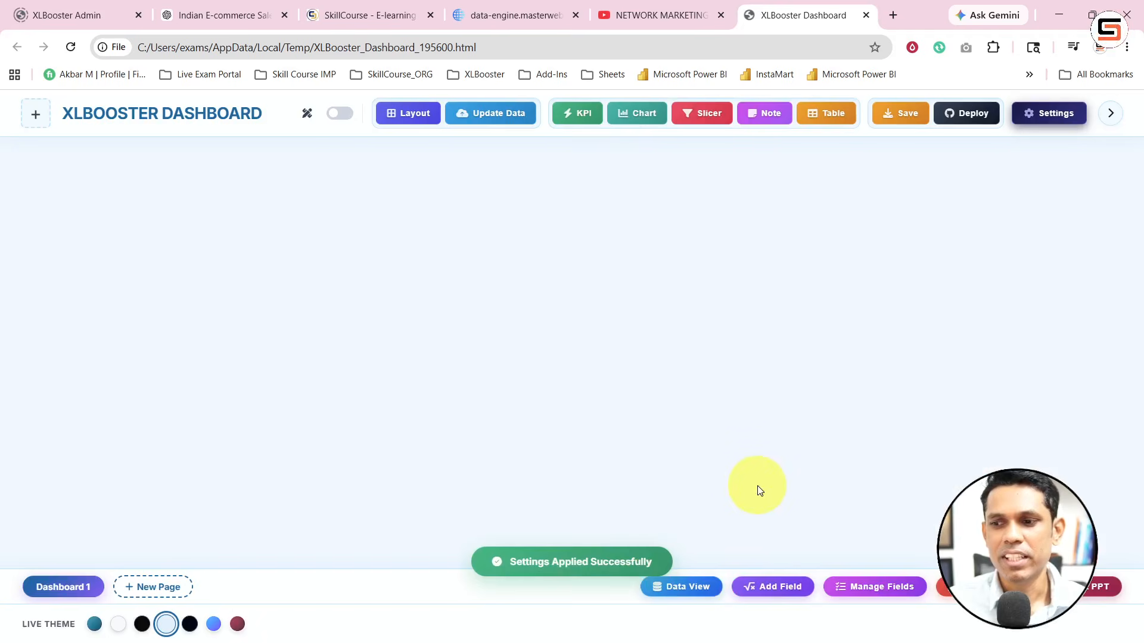
Step: Open the dashboard settings and review the General and Password Lock options
{"action": "left_click", "coordinate": [1049, 119]}
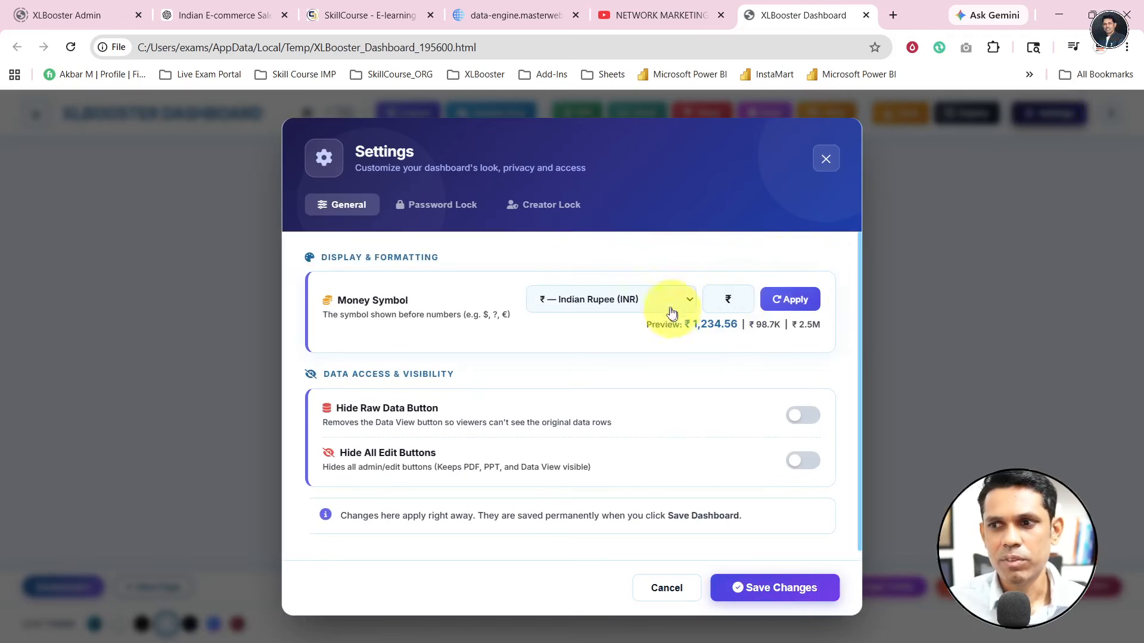
{"action": "scroll", "coordinate": [565, 446], "scroll_direction": "down", "scroll_amount": 1}
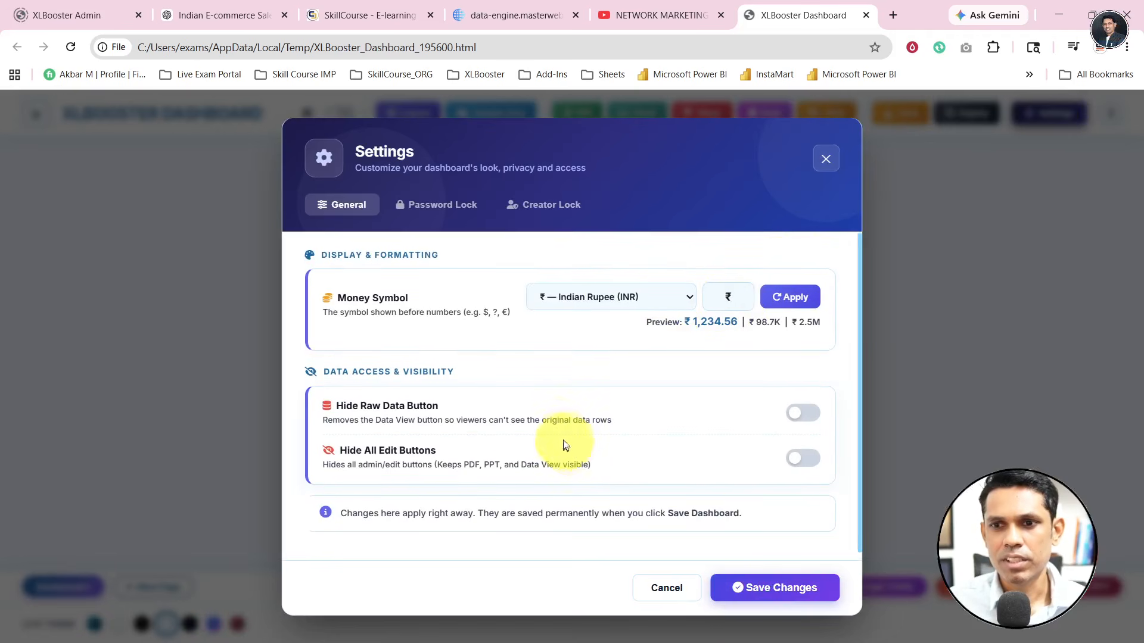
{"action": "left_click", "coordinate": [452, 210]}
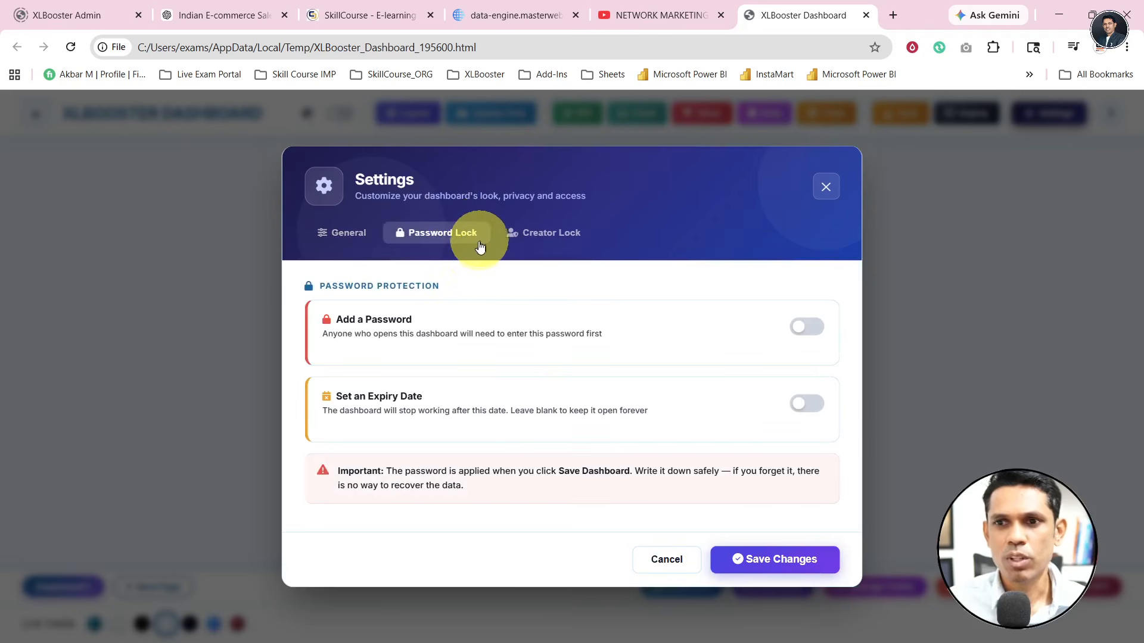
{"action": "left_click", "coordinate": [321, 234]}
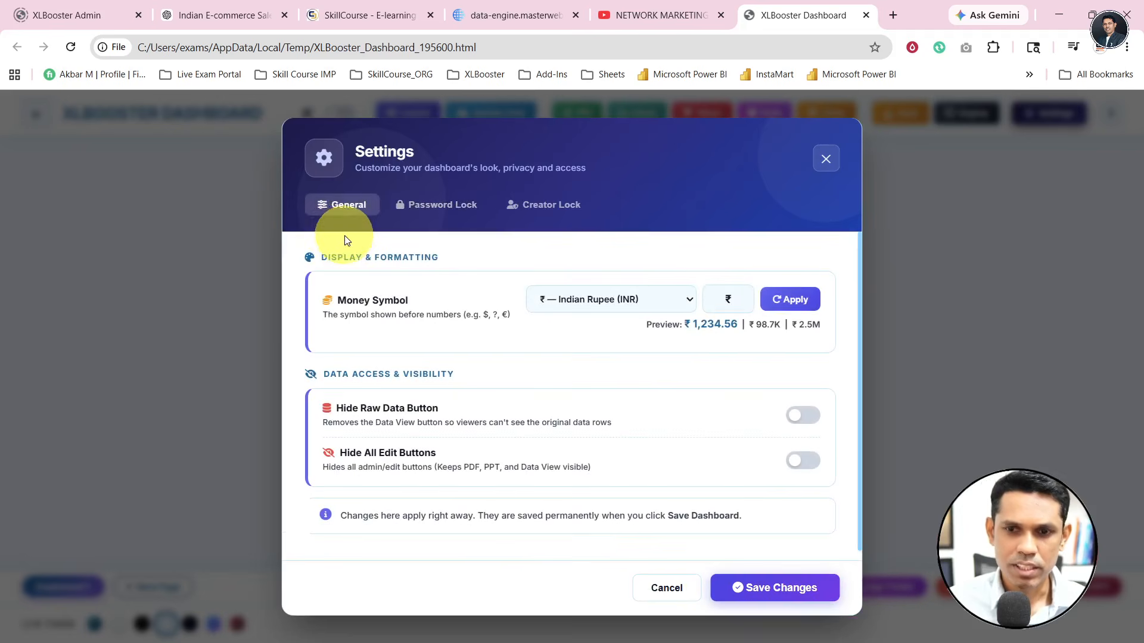
{"action": "left_click", "coordinate": [425, 205]}
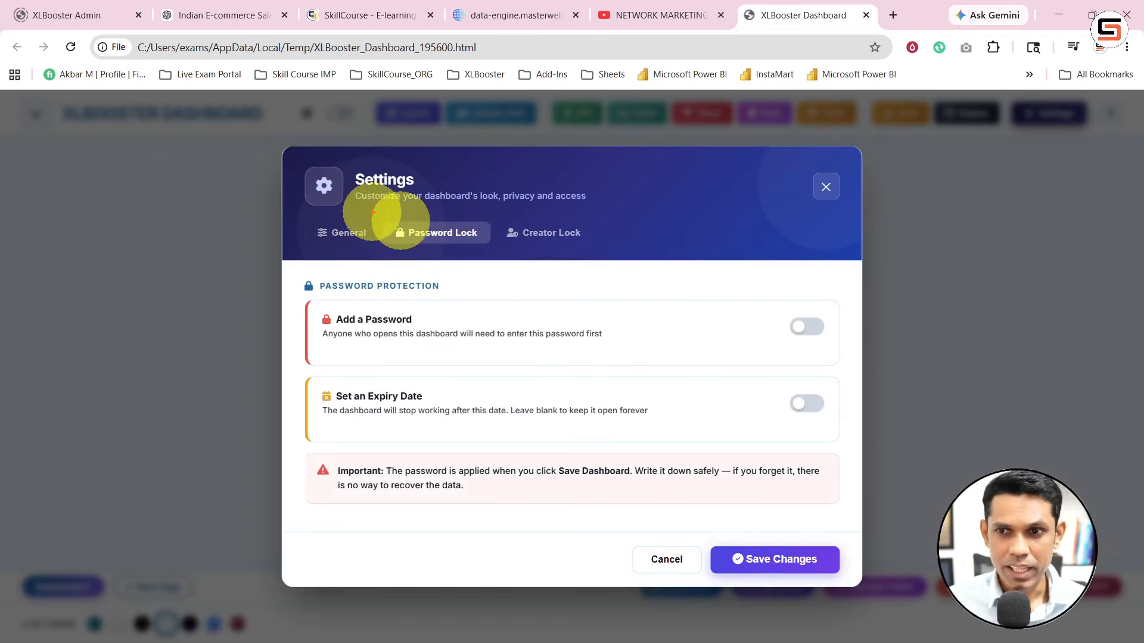
{"action": "left_click_drag", "start_coordinate": [372, 211], "coordinate": [507, 259]}
{"action": "left_click_drag", "start_coordinate": [444, 242], "coordinate": [449, 319]}
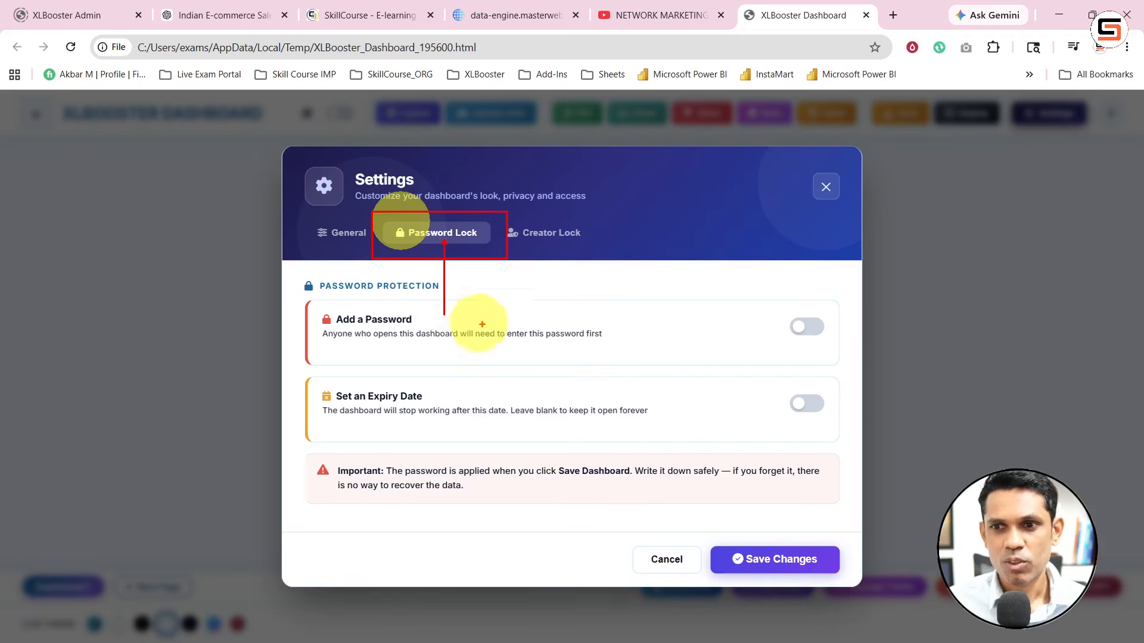
Step: Try out the Add a Password and Set an Expiry Date options, switching each back off
{"action": "left_click", "coordinate": [808, 327]}
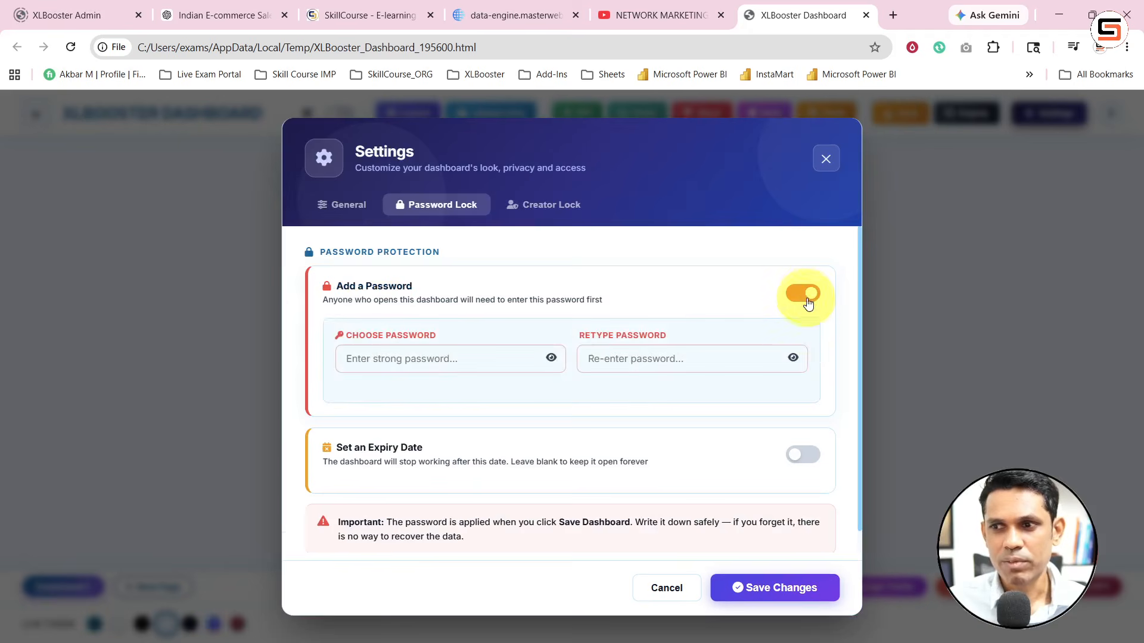
{"action": "left_click", "coordinate": [804, 295]}
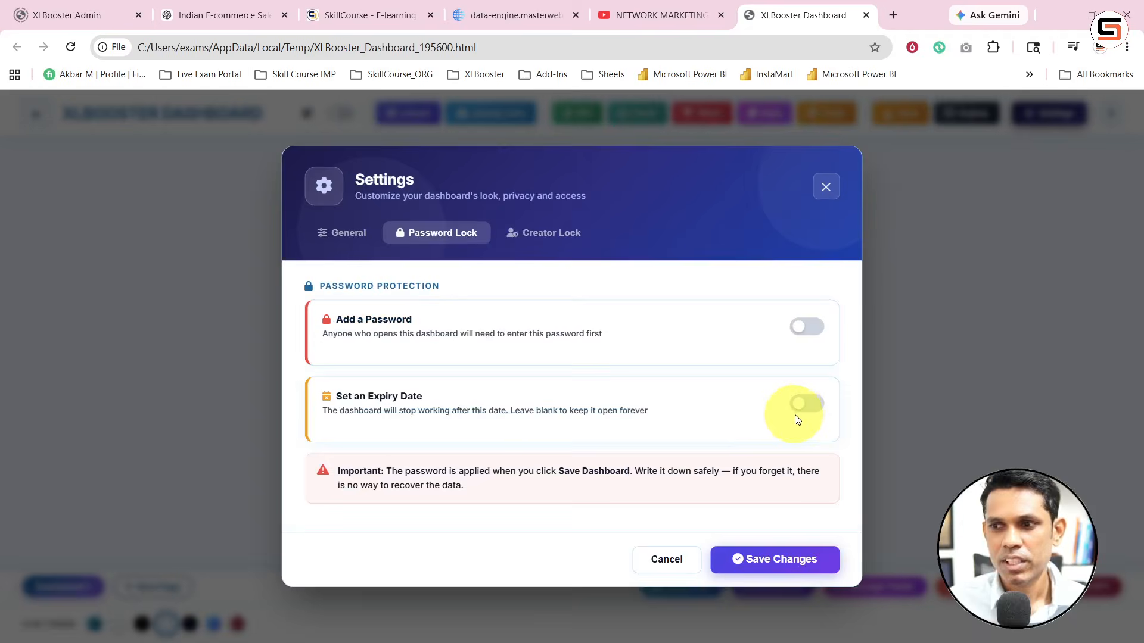
{"action": "left_click", "coordinate": [801, 406]}
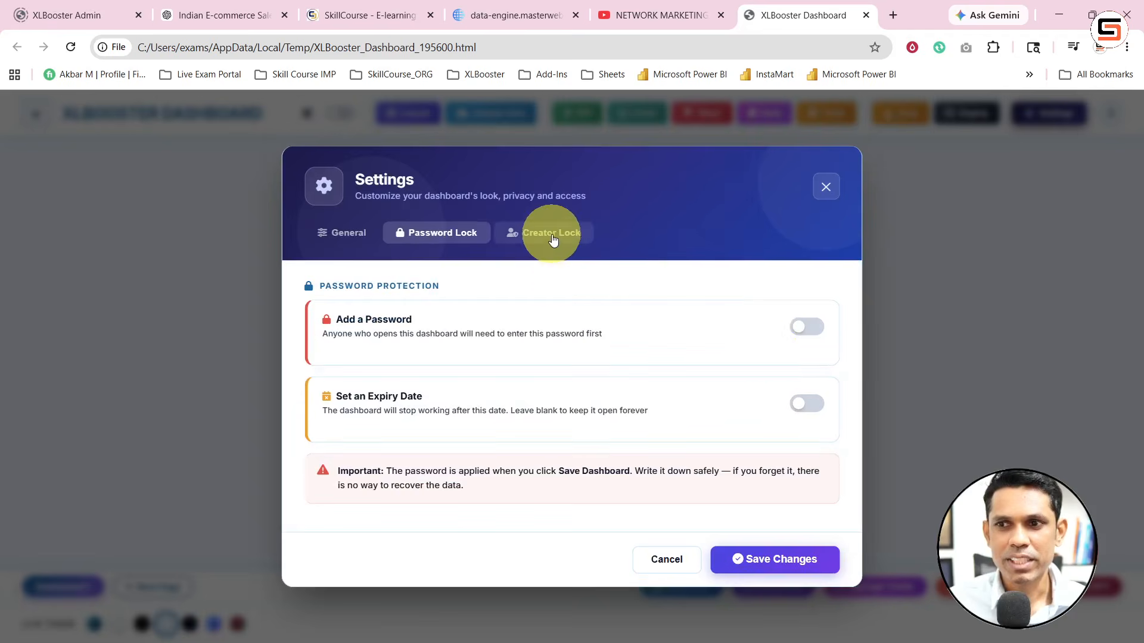
Step: Examine the Creator Lock options, including Lock Editing to This PC, and close the settings without saving
{"action": "left_click", "coordinate": [542, 233]}
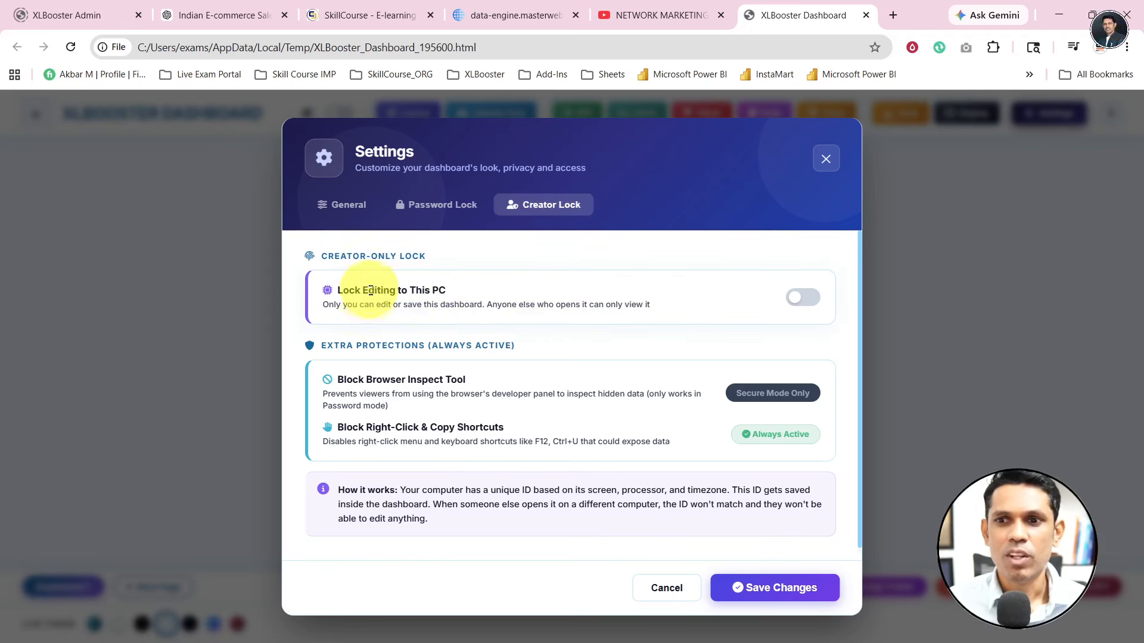
{"action": "mouse_move", "coordinate": [368, 290]}
{"action": "left_mouse_down"}
{"action": "mouse_move", "coordinate": [429, 292]}
{"action": "mouse_move", "coordinate": [338, 290]}
{"action": "mouse_move", "coordinate": [701, 322]}
{"action": "left_mouse_up"}
{"action": "key", "text": "ctrl+2"}
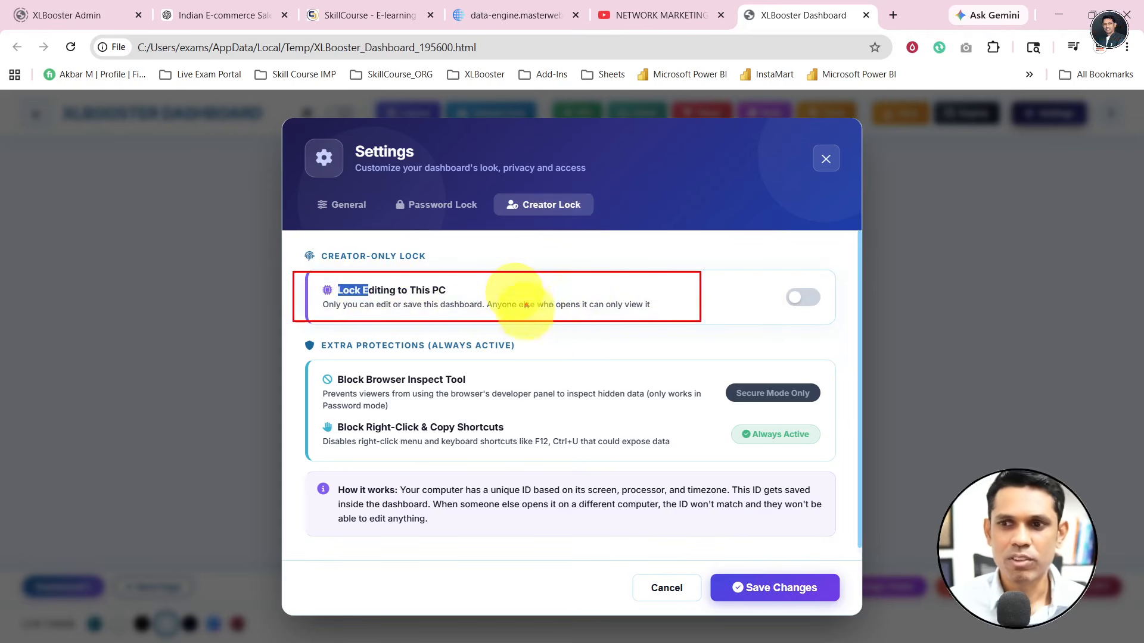
{"action": "left_click_drag", "start_coordinate": [526, 303], "coordinate": [526, 340]}
{"action": "key", "text": "Escape"}
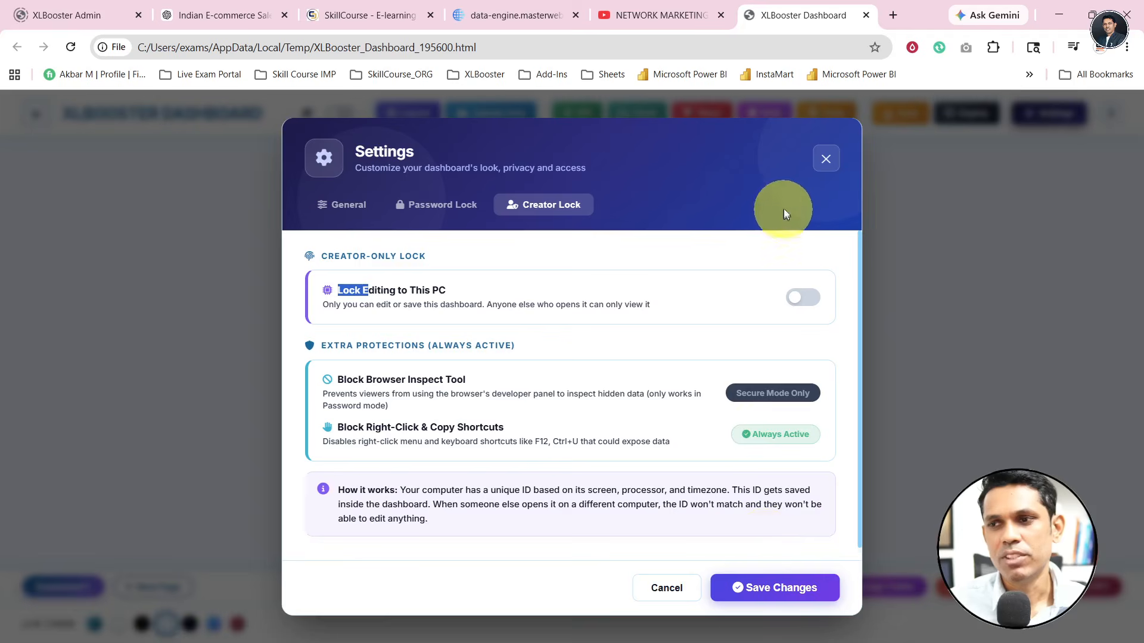
{"action": "left_click", "coordinate": [826, 160]}
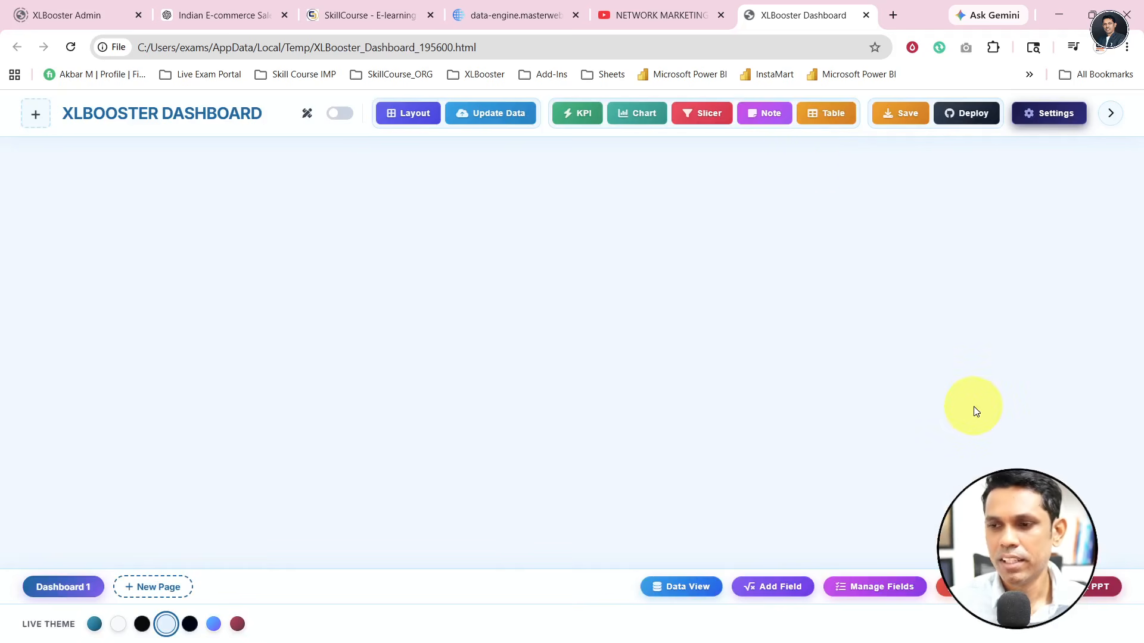
Step: Review the live sync and manual Excel/CSV upload options for updating the data source, and close them
{"action": "left_click", "coordinate": [514, 123]}
{"action": "scroll", "coordinate": [491, 464], "scroll_direction": "down", "scroll_amount": 3}
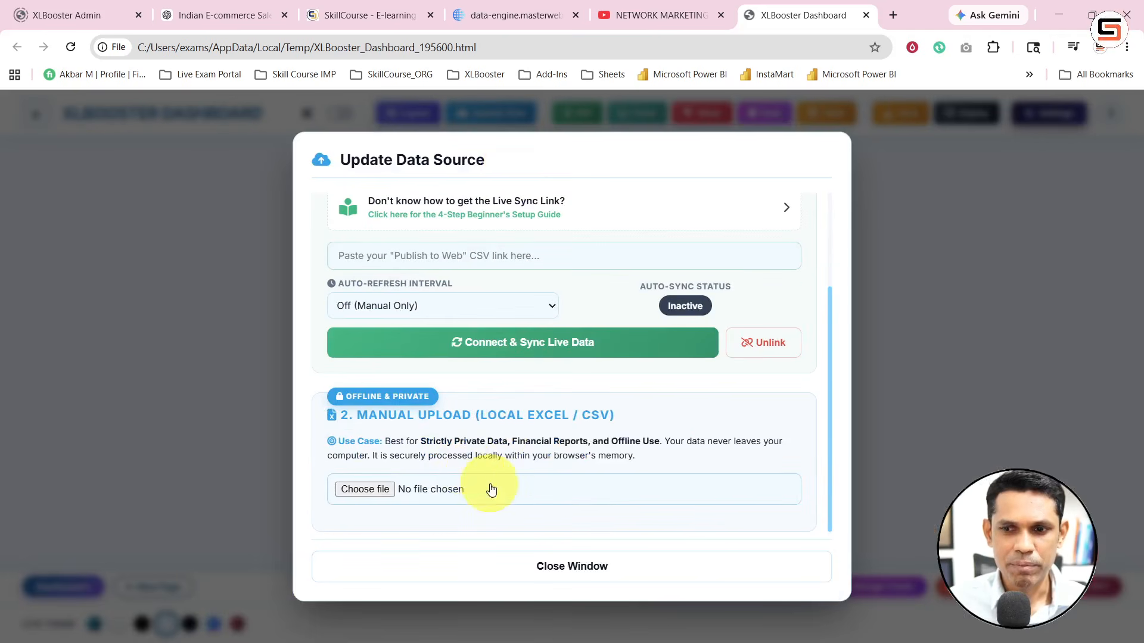
{"action": "left_click", "coordinate": [609, 567]}
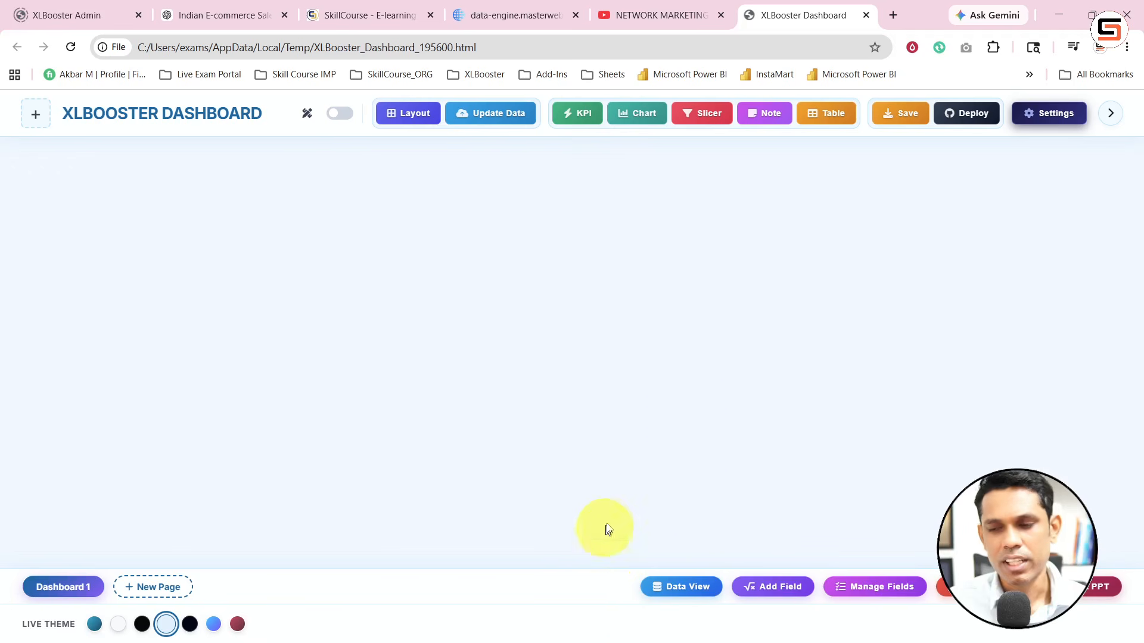
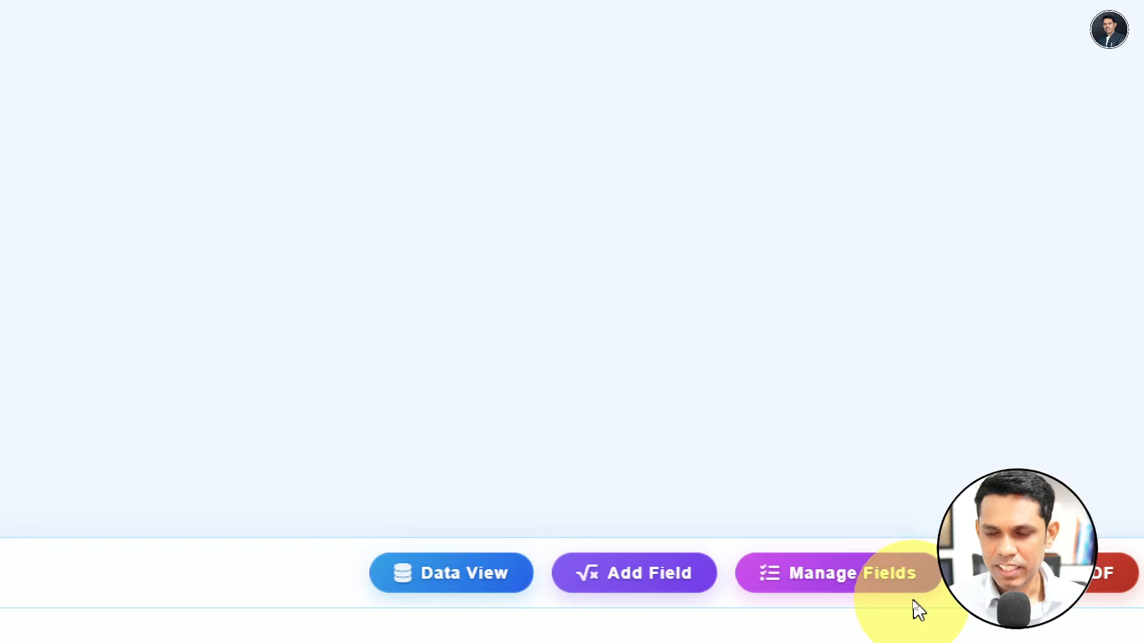
Step: Start adding a calculated field and examine the sample IF formula for a calculated column
{"action": "left_click", "coordinate": [663, 573]}
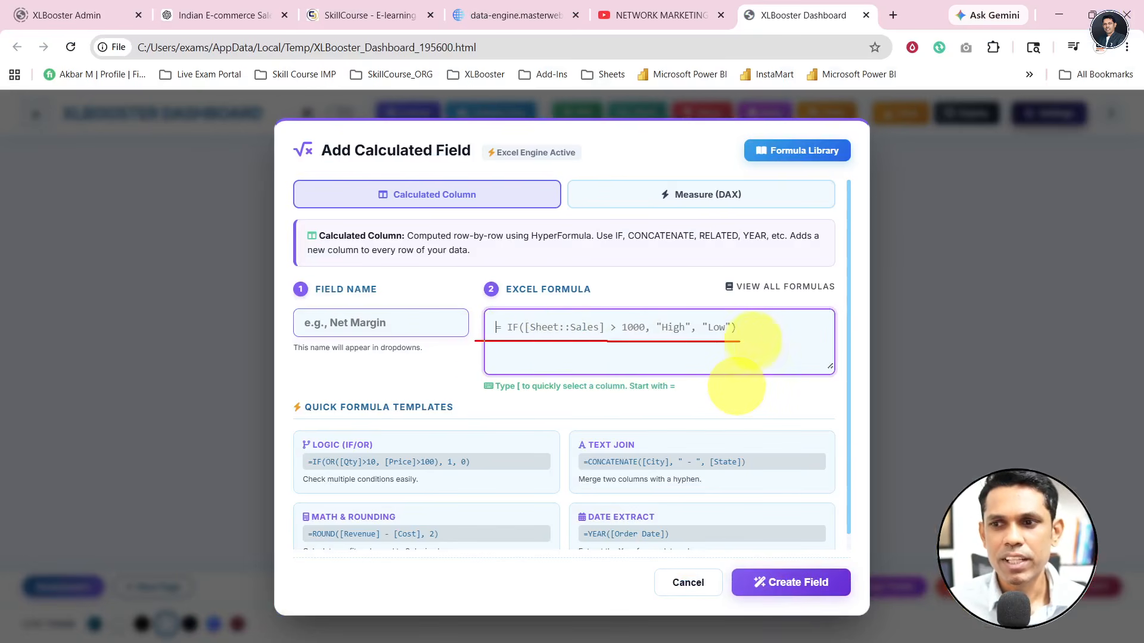
{"action": "left_click_drag", "start_coordinate": [473, 340], "coordinate": [758, 340]}
{"action": "left_click_drag", "start_coordinate": [616, 379], "coordinate": [611, 342]}
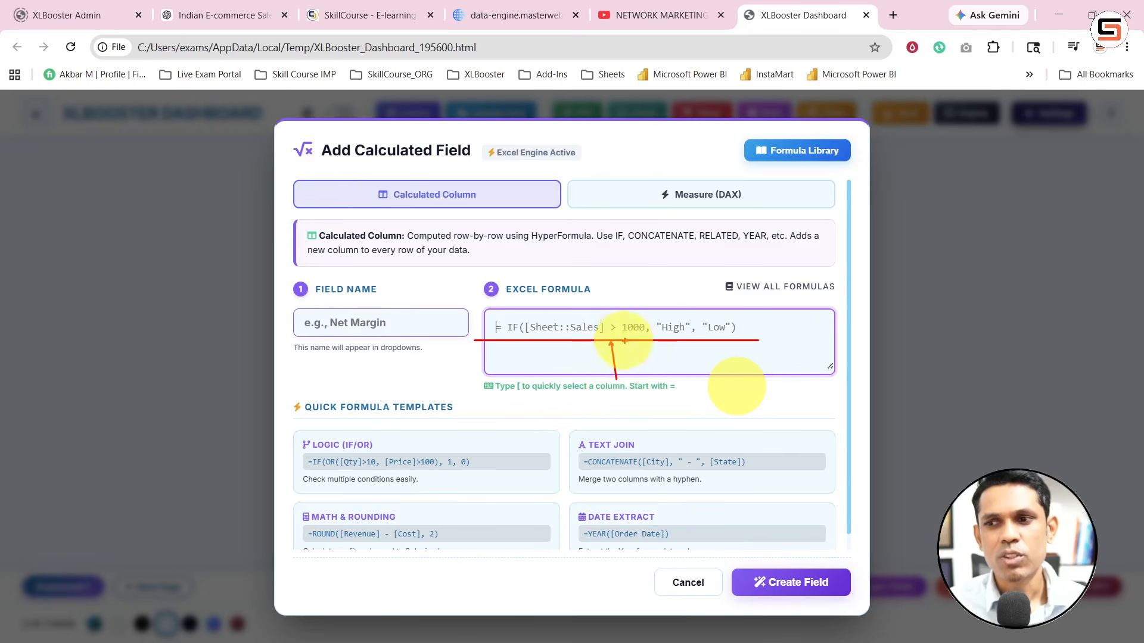
{"action": "left_click_drag", "start_coordinate": [649, 375], "coordinate": [650, 341]}
{"action": "mouse_move", "coordinate": [707, 305]}
{"action": "left_mouse_down"}
{"action": "mouse_move", "coordinate": [416, 358]}
{"action": "mouse_move", "coordinate": [590, 292]}
{"action": "left_mouse_up"}
{"action": "left_click_drag", "start_coordinate": [567, 384], "coordinate": [567, 354]}
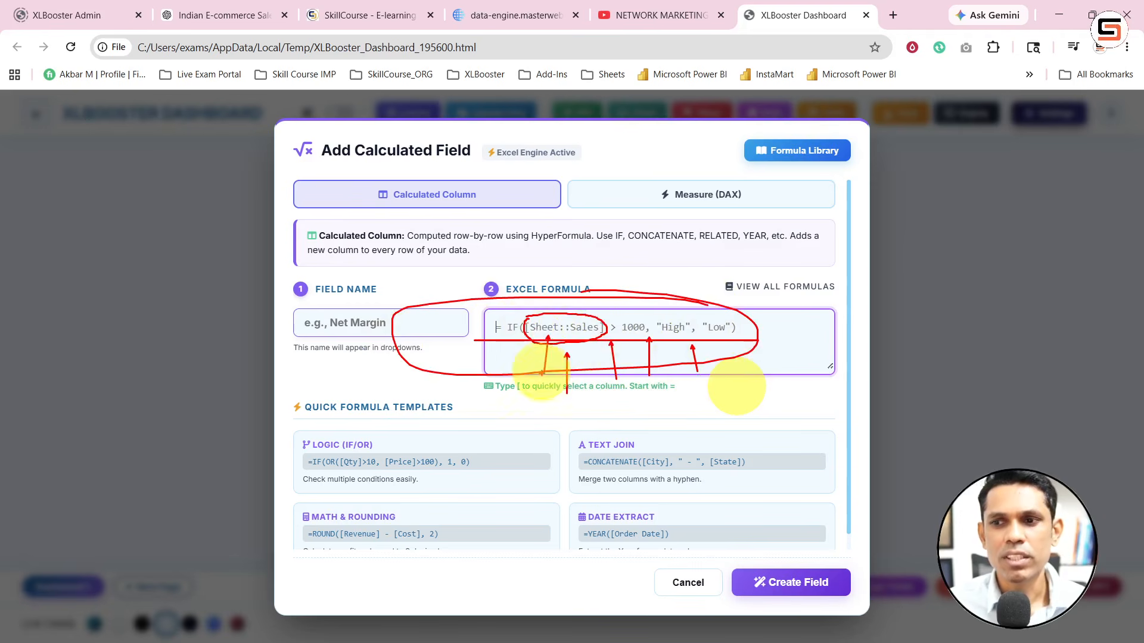
{"action": "key", "text": "Escape"}
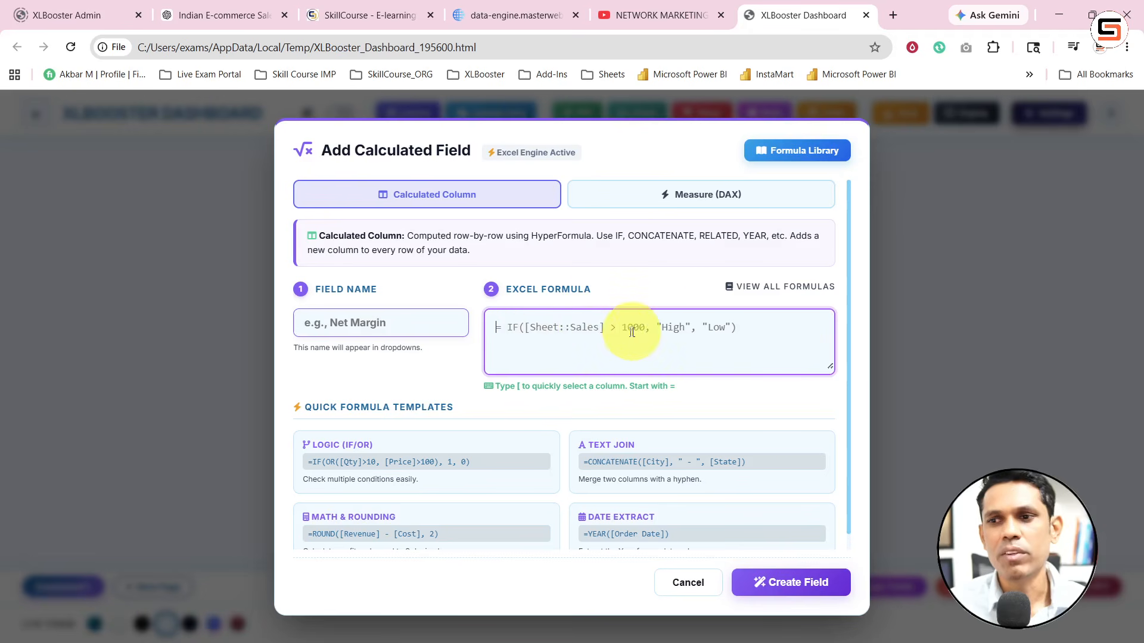
Step: Write the calculated column formula =IF([Total_Amount]>10000,"Good","Bad"), choosing Total_Amount from the suggested columns
{"action": "type", "text": "="}
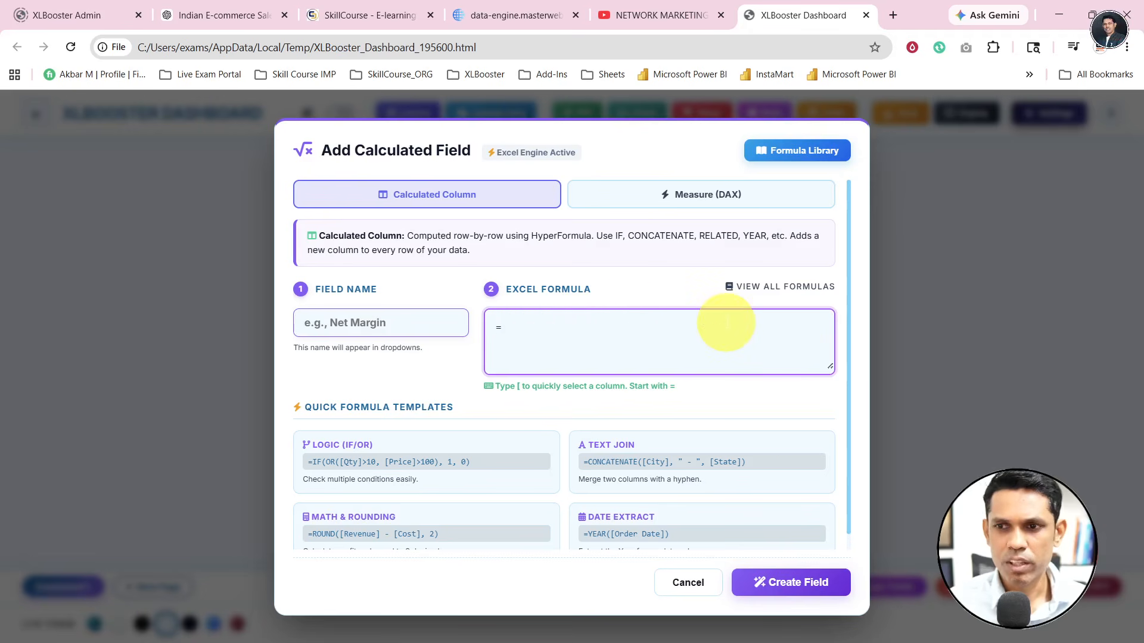
{"action": "type", "text": "IF("}
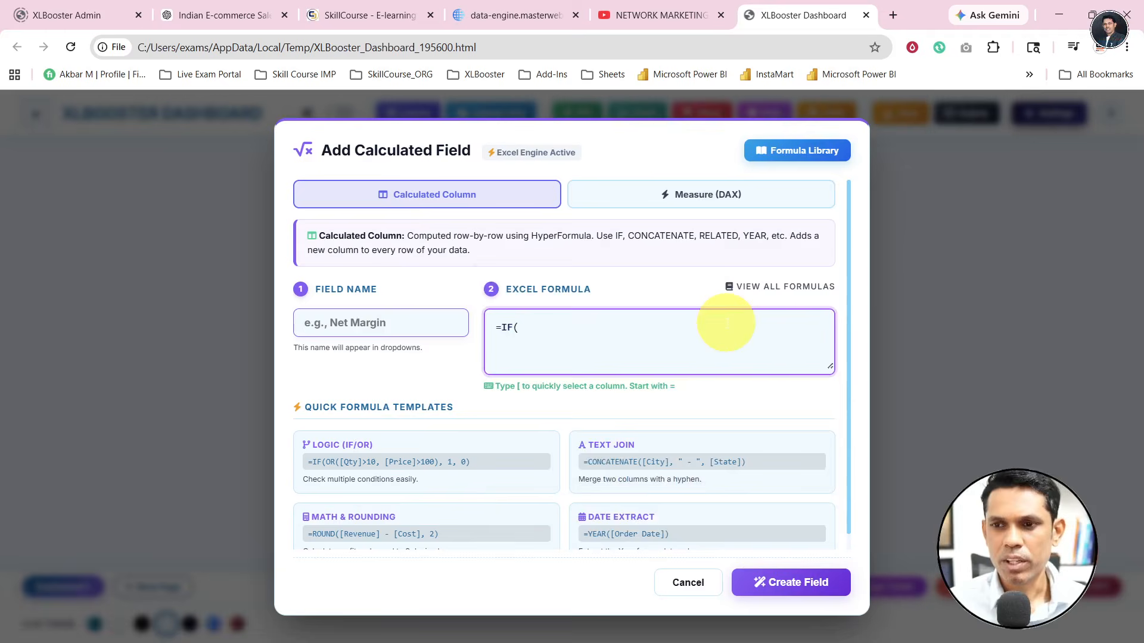
{"action": "type", "text": "S"}
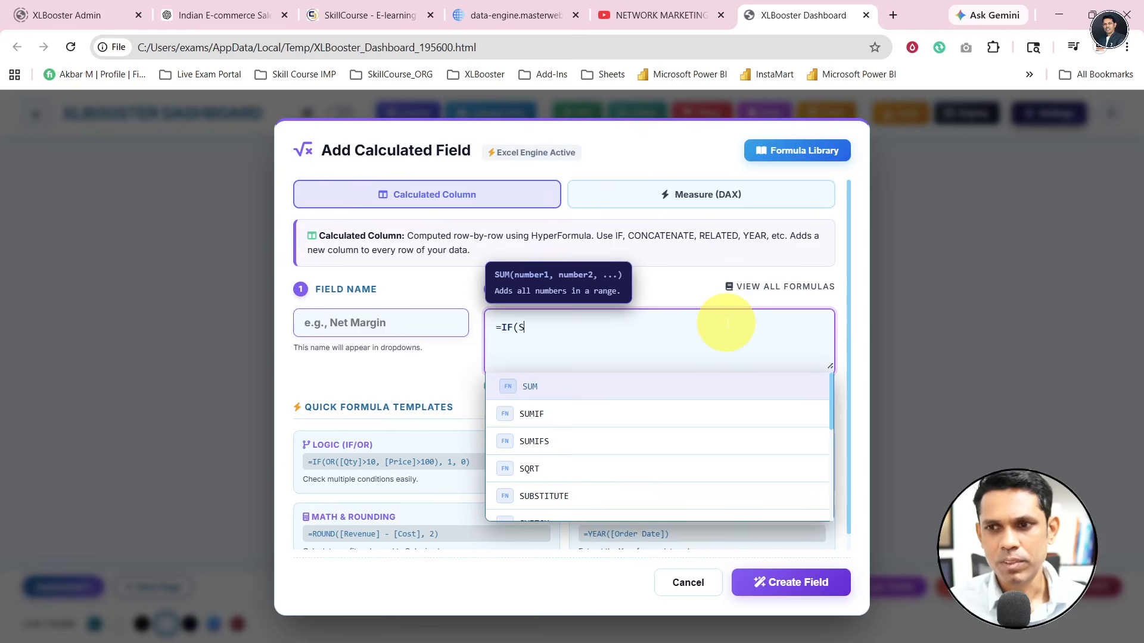
{"action": "key", "text": "BackSpace"}
{"action": "type", "text": "tOT"}
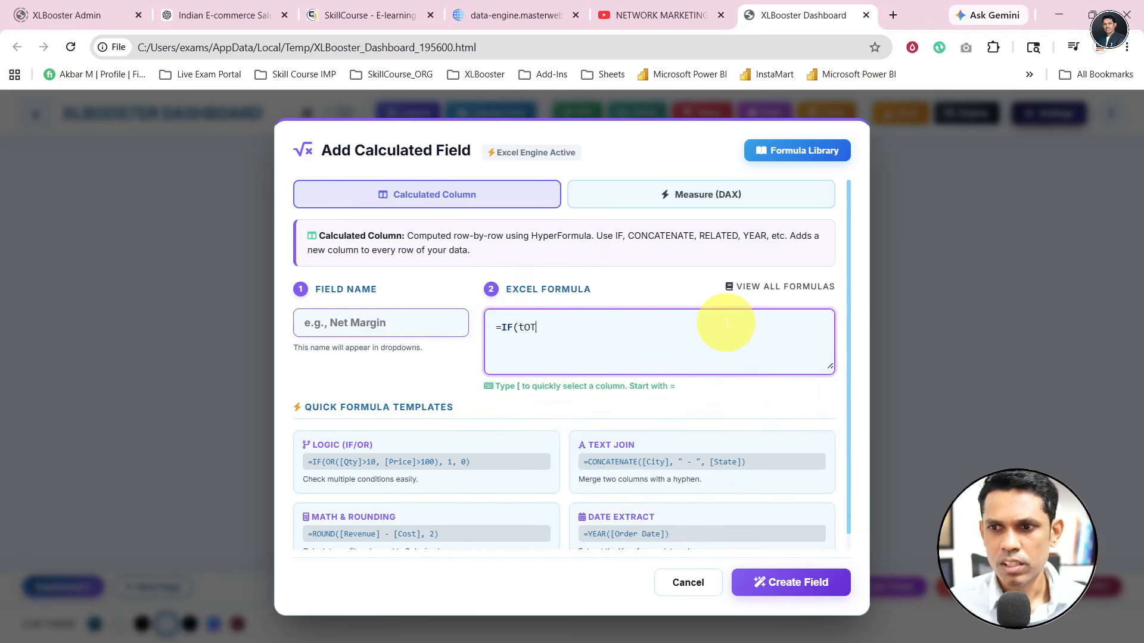
{"action": "key", "text": "BackSpace"}
{"action": "key", "text": "BackSpace"}
{"action": "key", "text": "BackSpace"}
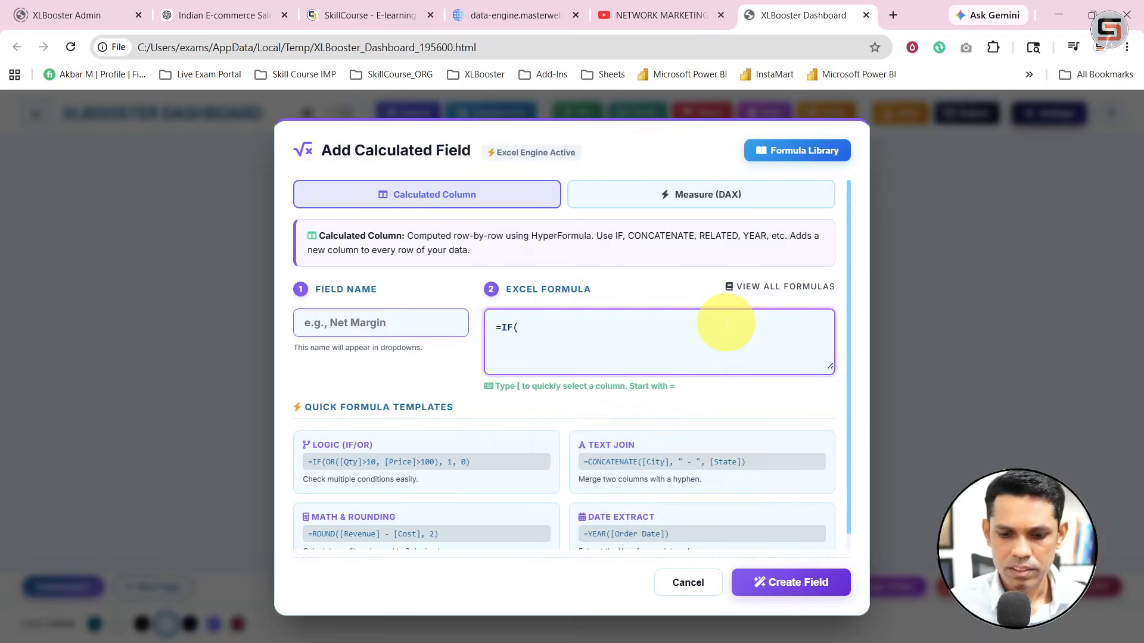
{"action": "type", "text": "["}
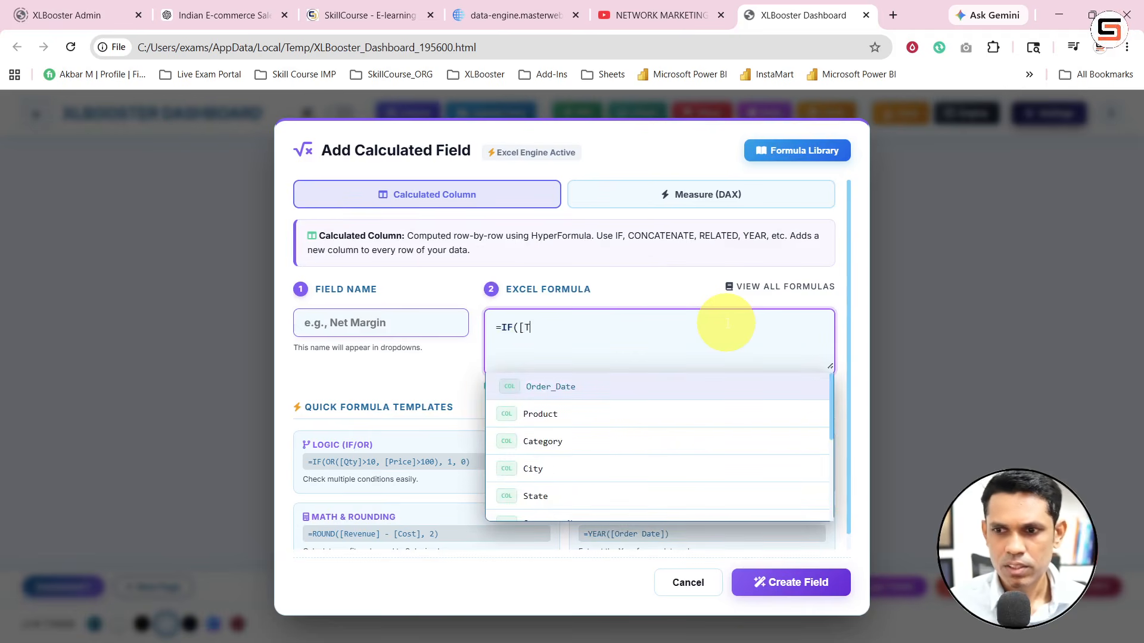
{"action": "type", "text": "Tota"}
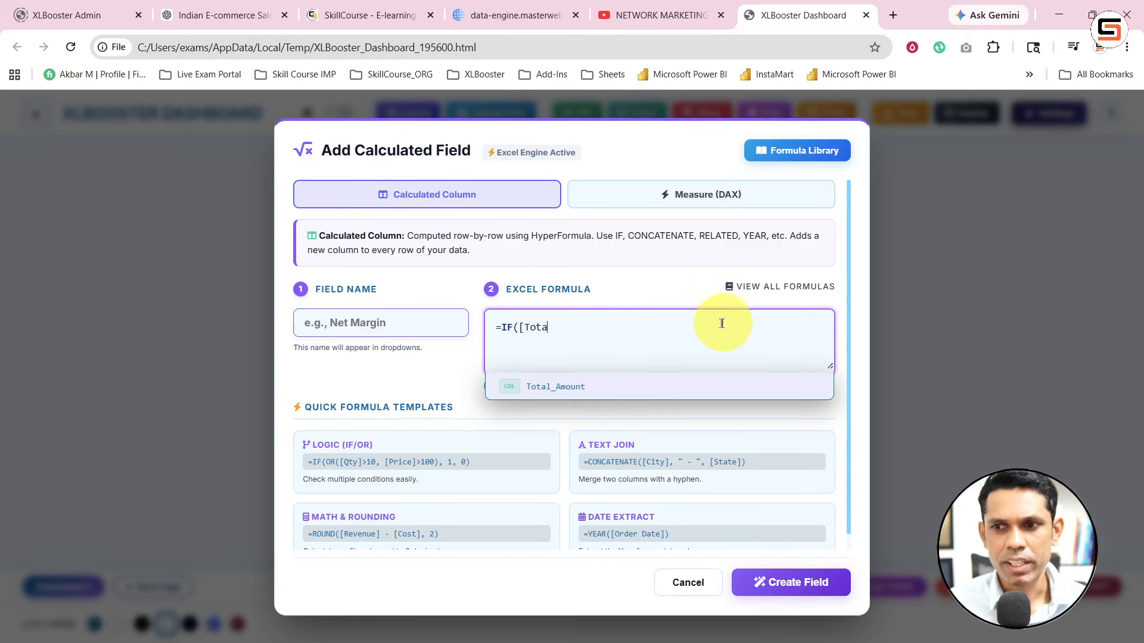
{"action": "left_click", "coordinate": [554, 386]}
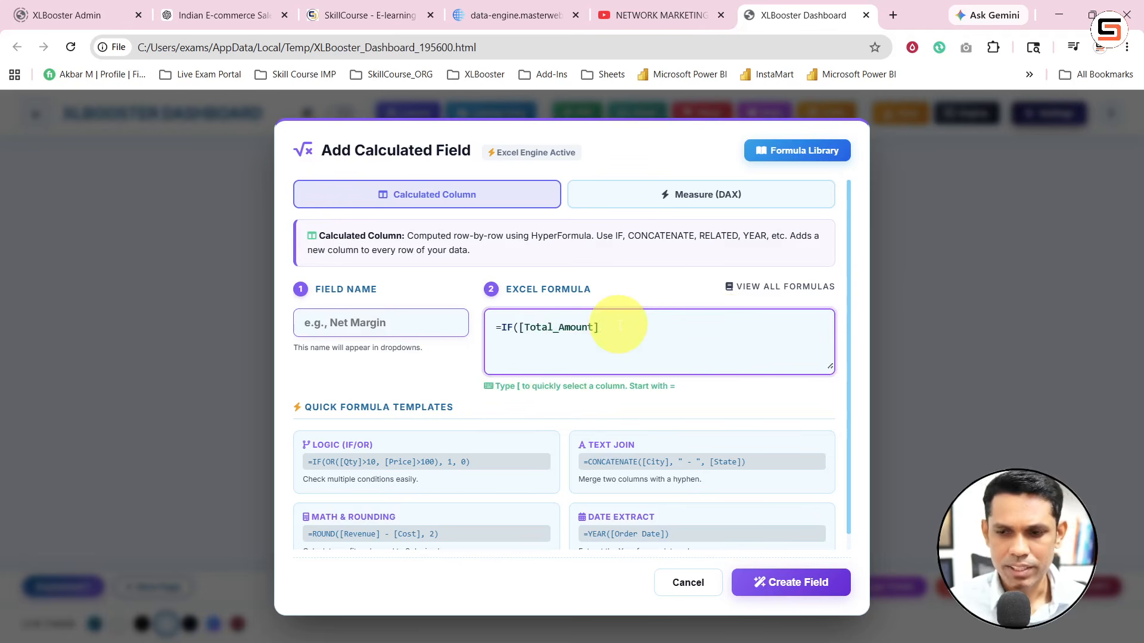
{"action": "type", "text": ">10000,\""}
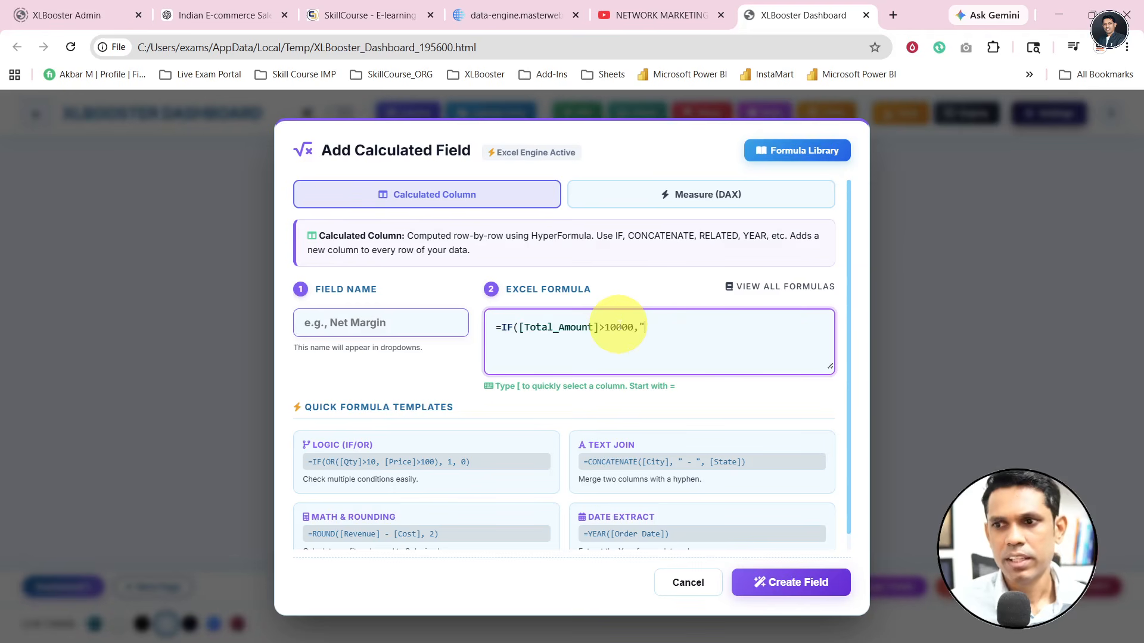
{"action": "type", "text": "Good\",\"Bad\""}
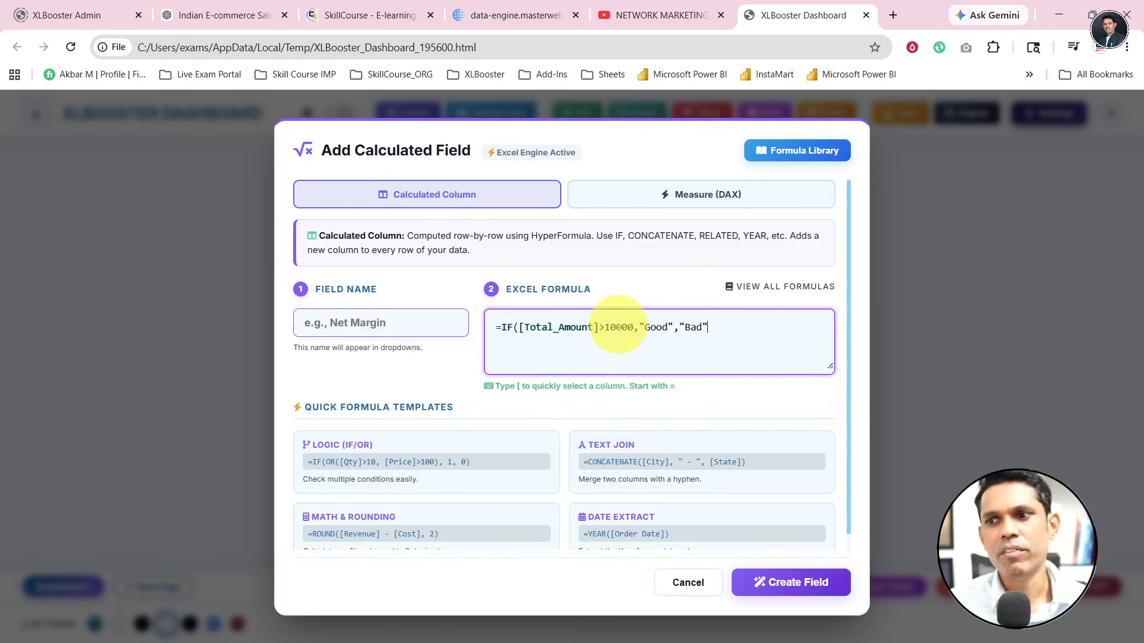
{"action": "type", "text": ")"}
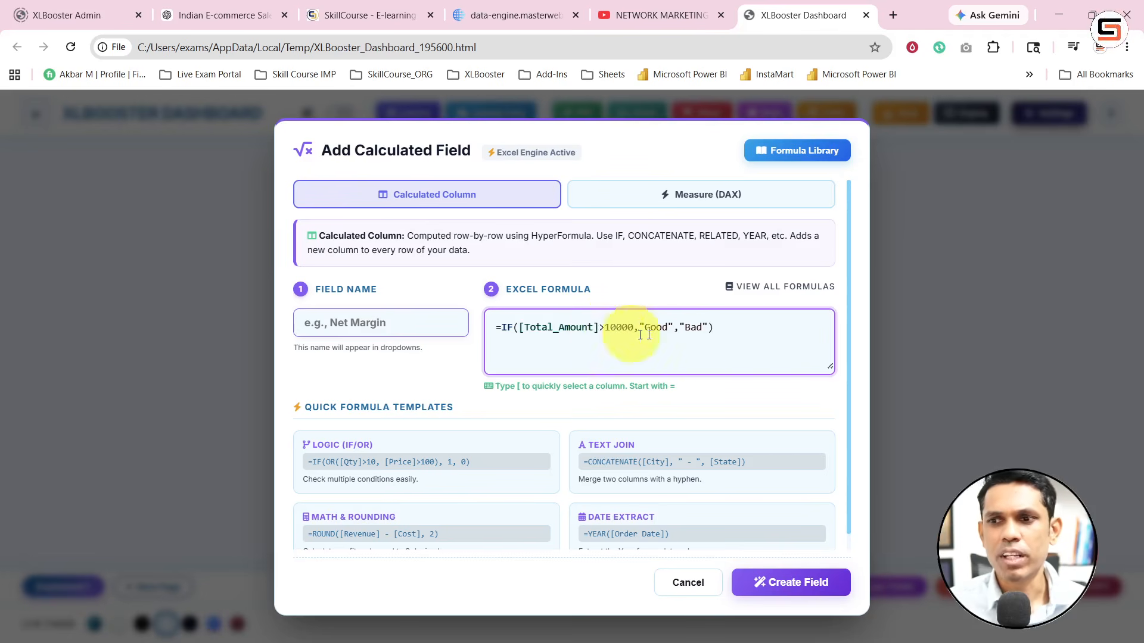
Step: Clear the whole formula from the calculated column's Excel formula box
{"action": "key", "text": "ctrl+a"}
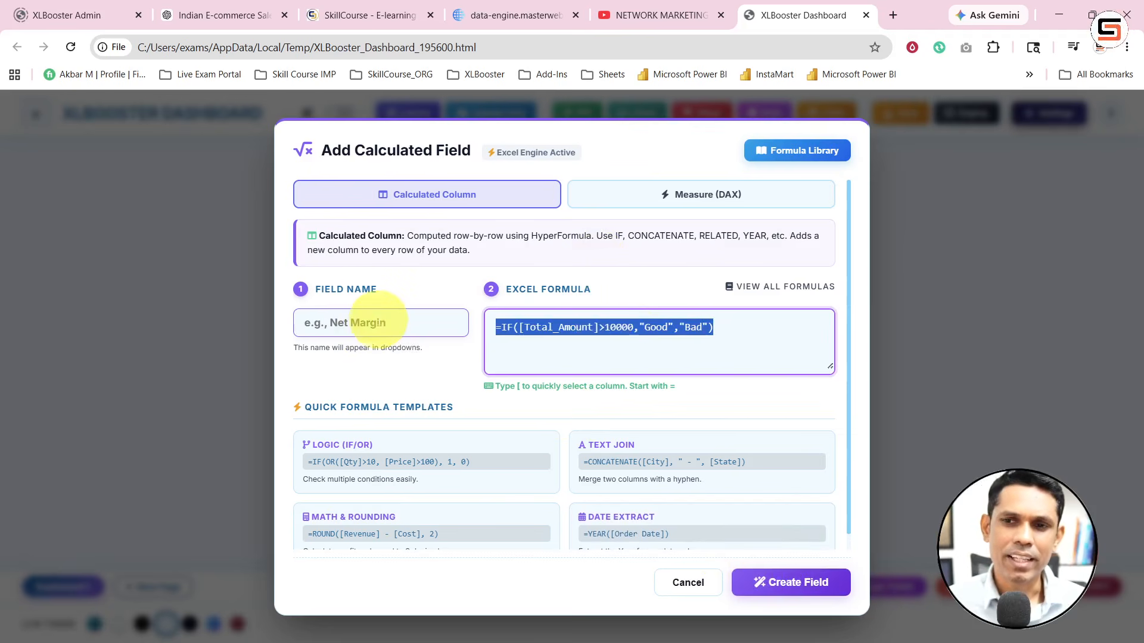
{"action": "left_click", "coordinate": [500, 327]}
{"action": "left_click_drag", "start_coordinate": [563, 327], "coordinate": [419, 320]}
{"action": "left_click", "coordinate": [763, 329]}
{"action": "key", "text": "BackSpace"}
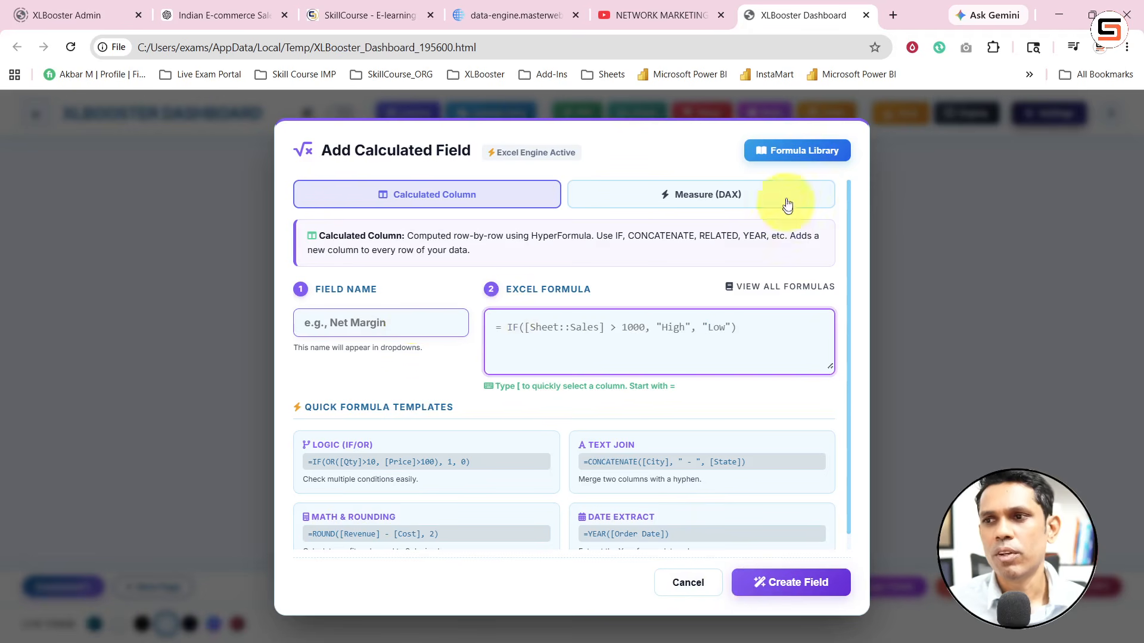
Step: Open the Formula Library and examine the IF entry's description and example
{"action": "left_click", "coordinate": [794, 151]}
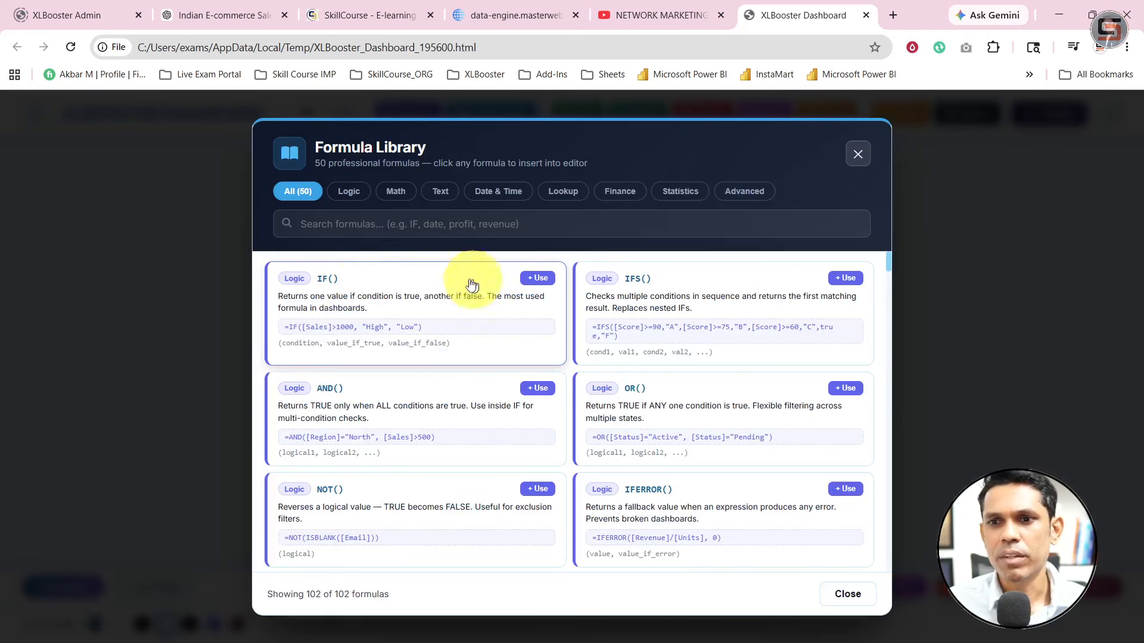
{"action": "left_click_drag", "start_coordinate": [367, 296], "coordinate": [397, 296]}
{"action": "key", "text": "ctrl+2"}
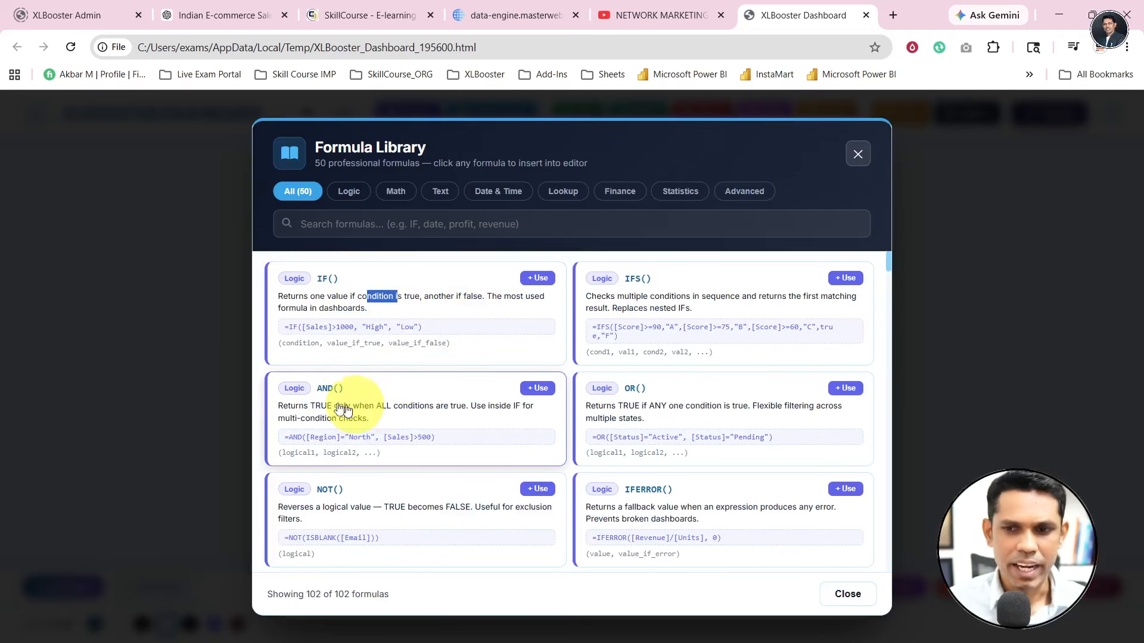
Step: Examine the AND and OR entries and look through the rest of the Formula Library before closing it
{"action": "mouse_move", "coordinate": [274, 380]}
{"action": "left_mouse_down"}
{"action": "mouse_move", "coordinate": [294, 393]}
{"action": "mouse_move", "coordinate": [515, 426]}
{"action": "left_mouse_up"}
{"action": "left_click_drag", "start_coordinate": [624, 385], "coordinate": [706, 426]}
{"action": "key", "text": "Escape"}
{"action": "scroll", "coordinate": [666, 490], "scroll_direction": "down", "scroll_amount": 10}
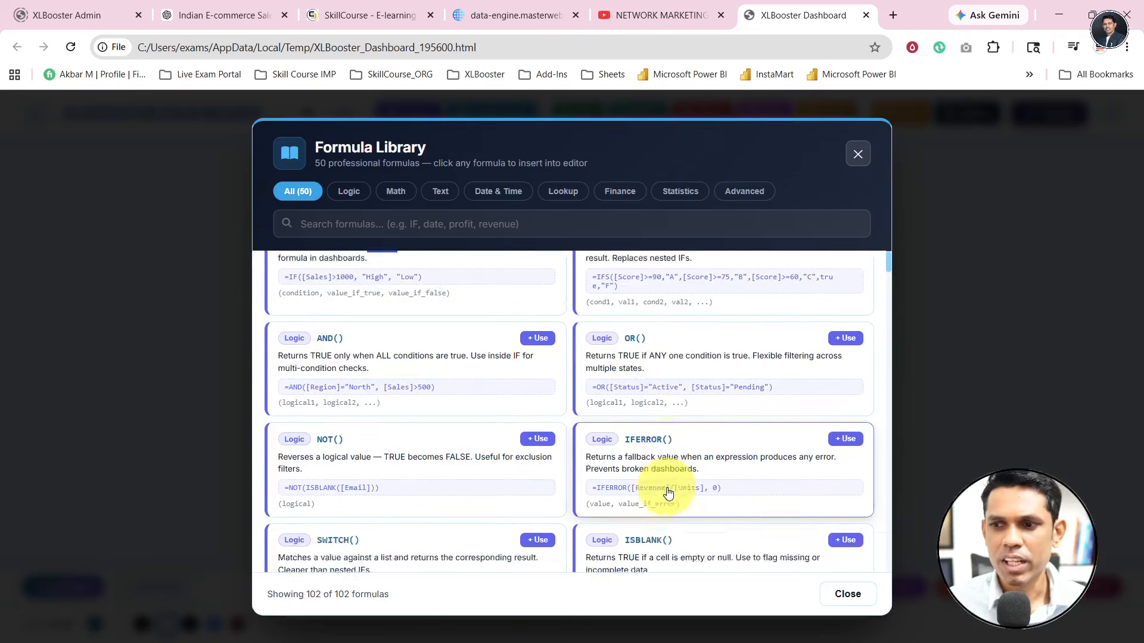
{"action": "scroll", "coordinate": [552, 499], "scroll_direction": "down", "scroll_amount": 15}
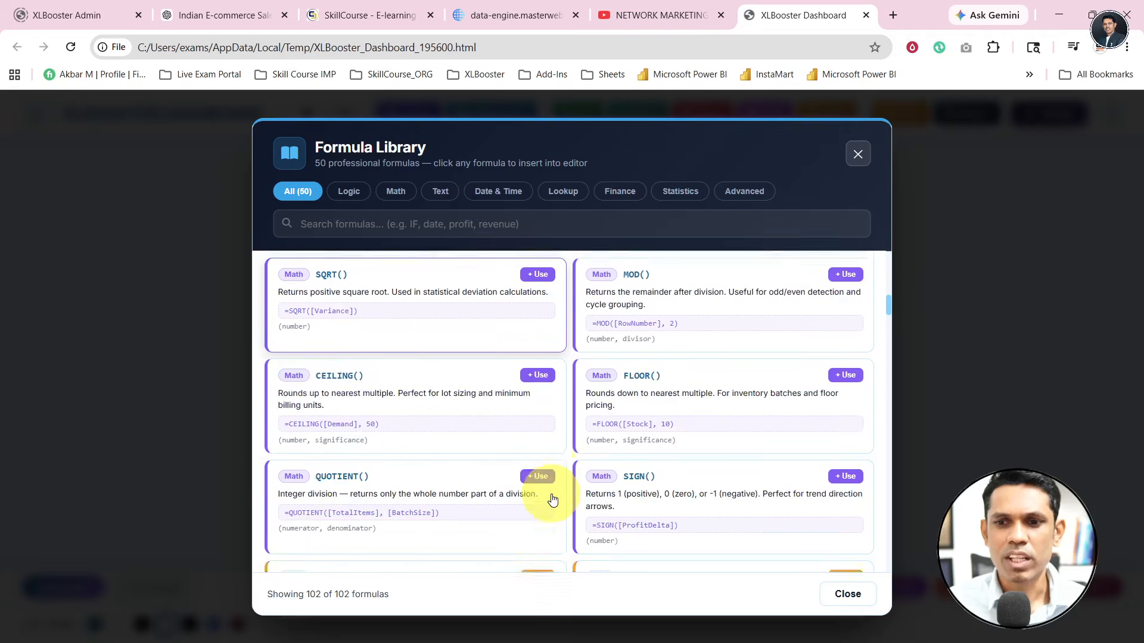
{"action": "scroll", "coordinate": [547, 498], "scroll_direction": "down", "scroll_amount": 15}
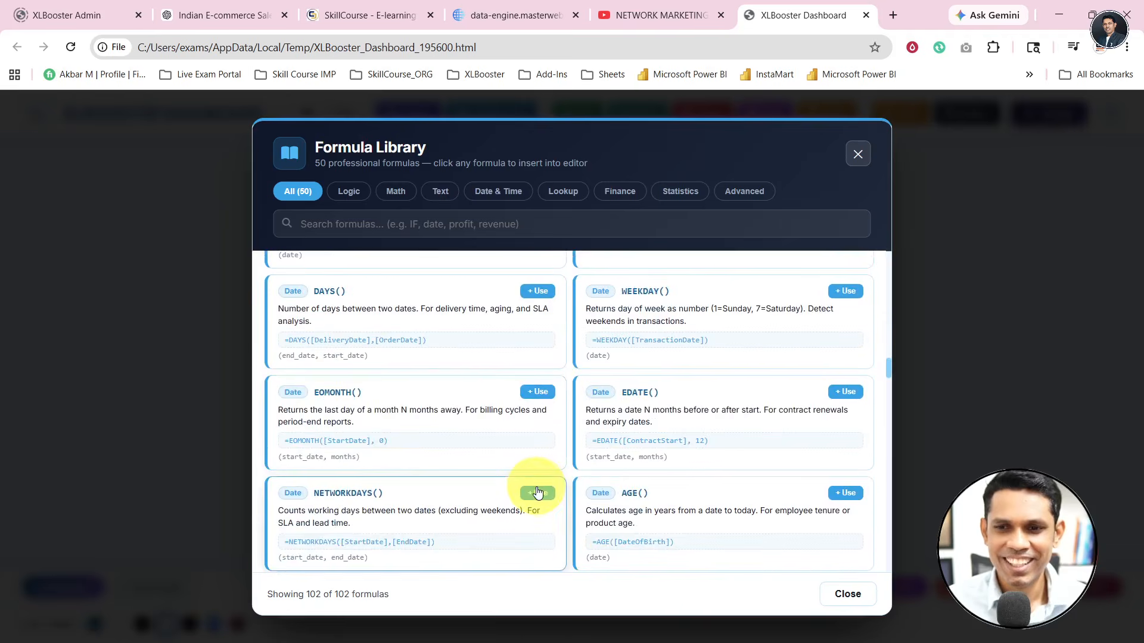
{"action": "scroll", "coordinate": [539, 485], "scroll_direction": "down", "scroll_amount": 12}
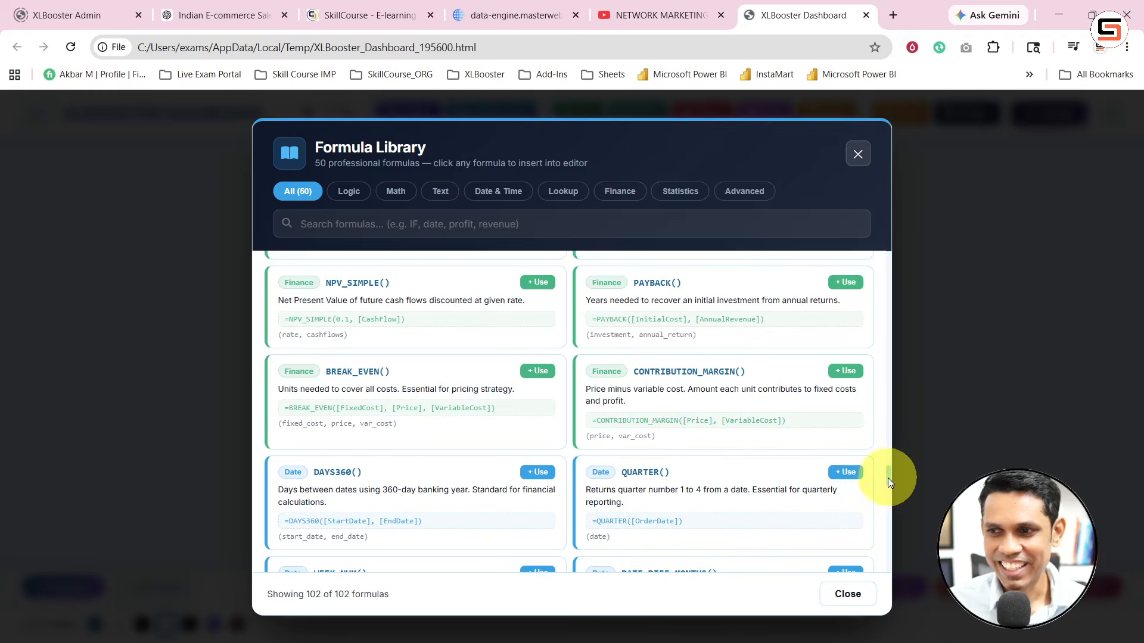
{"action": "scroll", "coordinate": [888, 478], "scroll_direction": "up", "scroll_amount": 4}
{"action": "left_click_drag", "start_coordinate": [892, 269], "coordinate": [889, 245]}
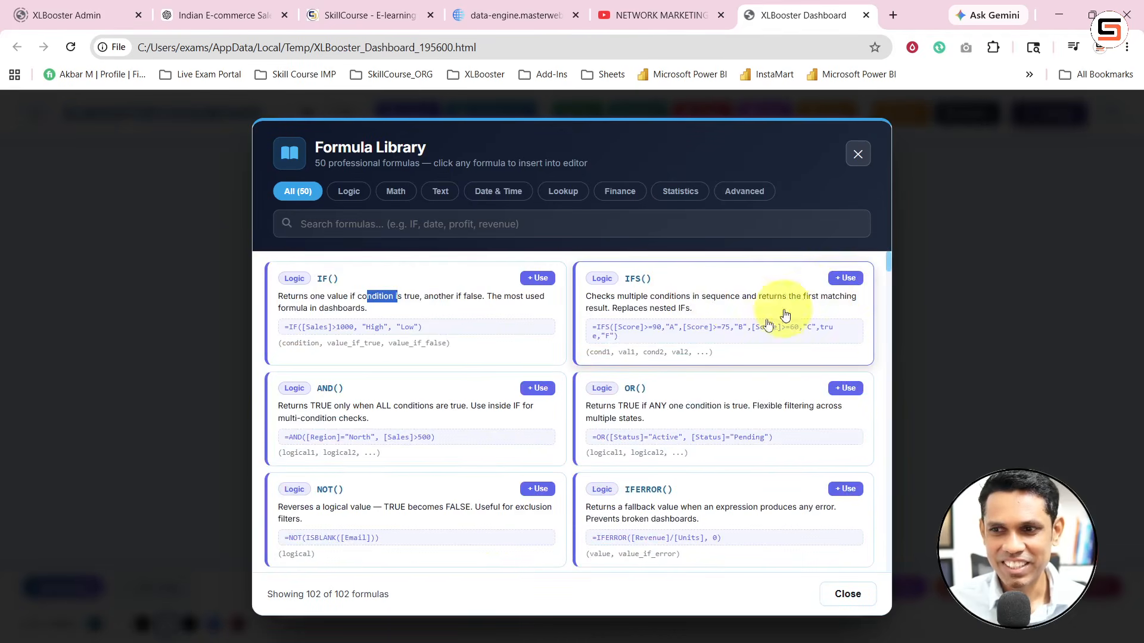
{"action": "scroll", "coordinate": [421, 447], "scroll_direction": "down", "scroll_amount": 3}
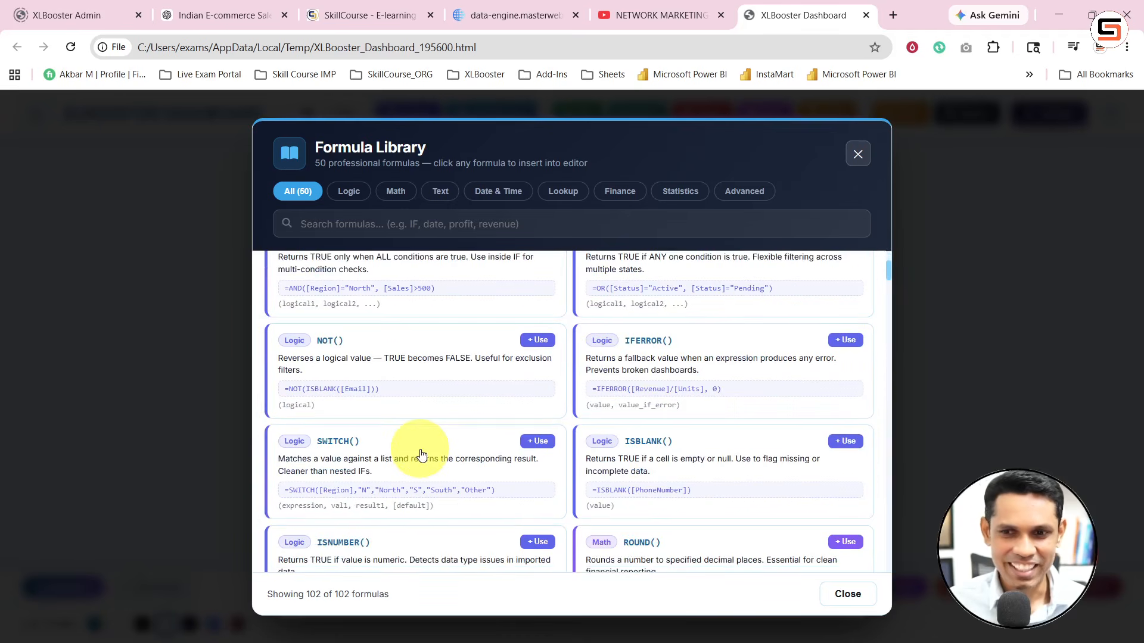
{"action": "scroll", "coordinate": [474, 466], "scroll_direction": "up", "scroll_amount": 3}
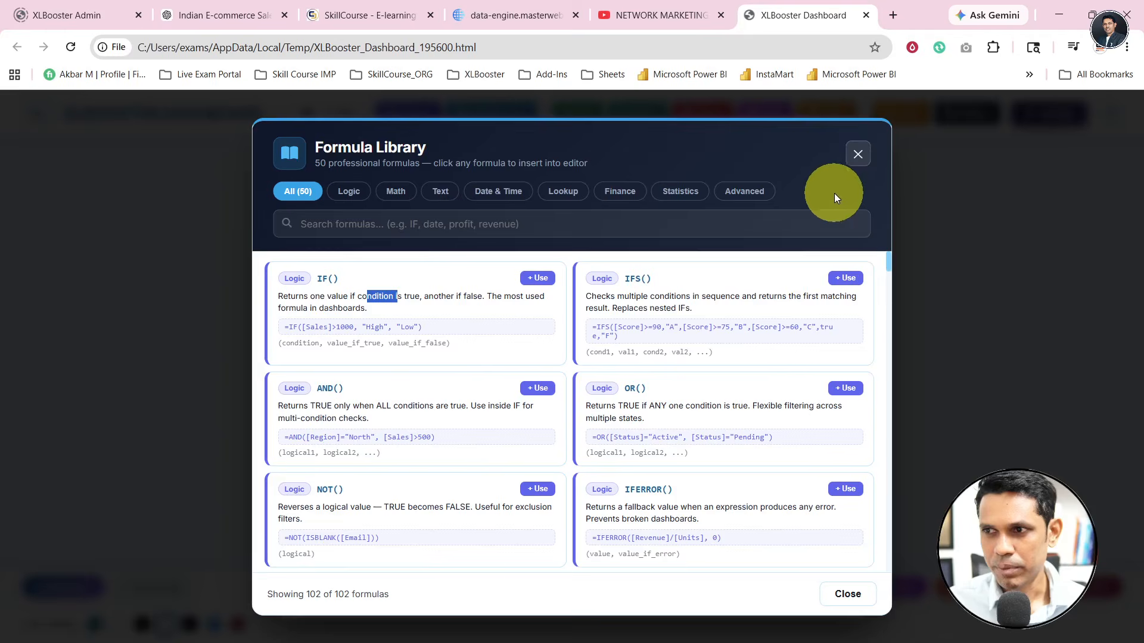
{"action": "left_click", "coordinate": [857, 156]}
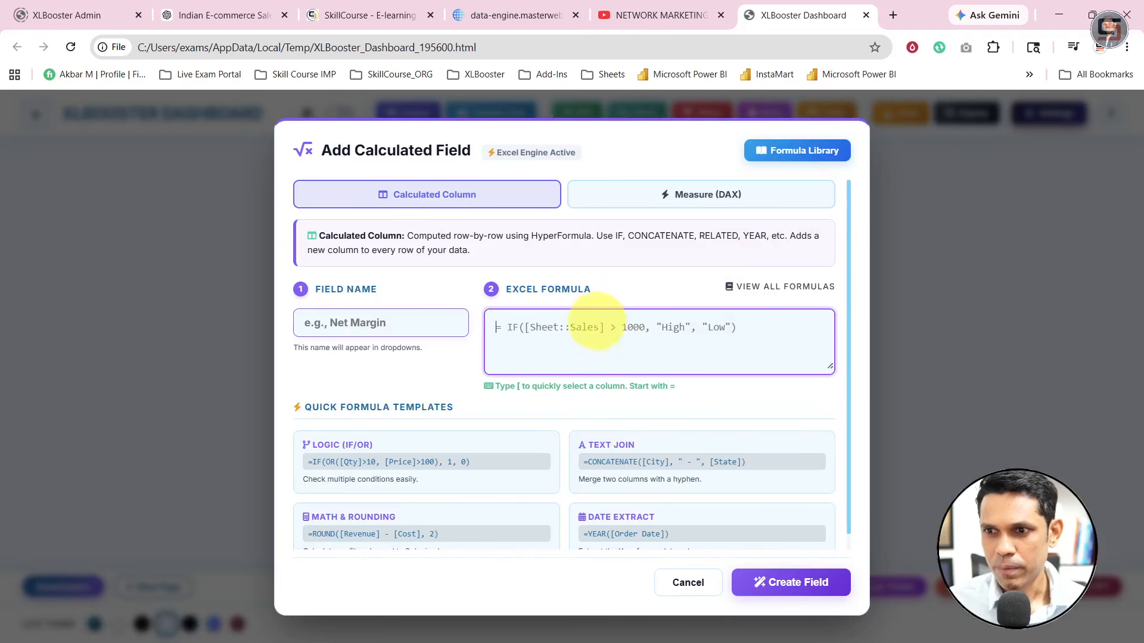
Step: Try inserting the NOT function from the Formula Library into the calculated column's formula, clearing it from the formula box each time
{"action": "left_click", "coordinate": [793, 152]}
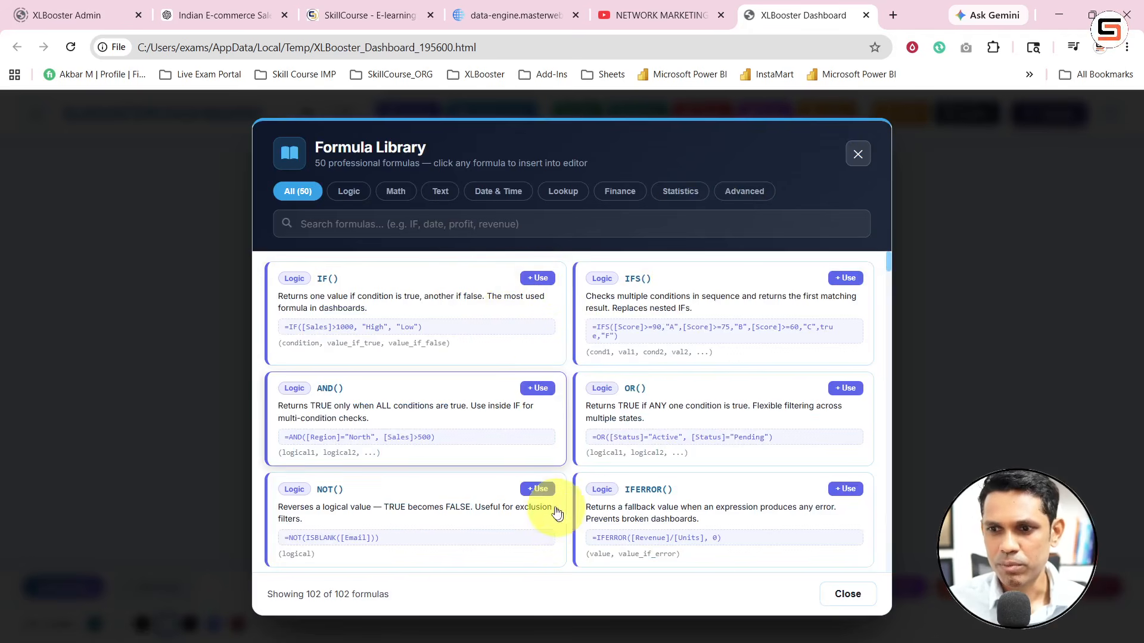
{"action": "left_click", "coordinate": [538, 489]}
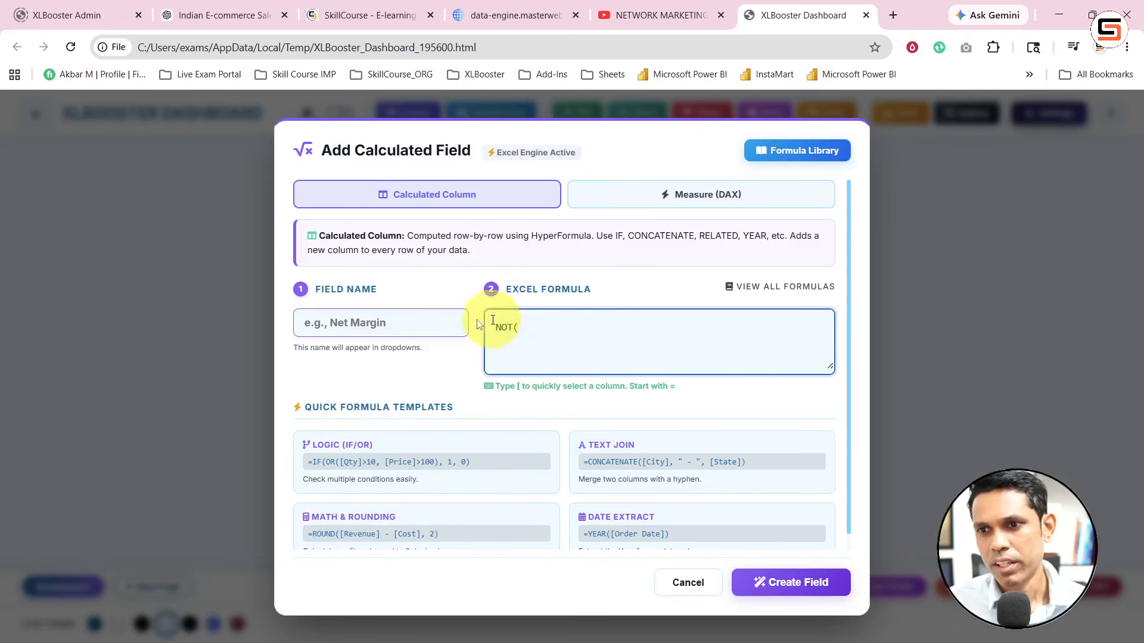
{"action": "key", "text": "ctrl+a"}
{"action": "key", "text": "BackSpace"}
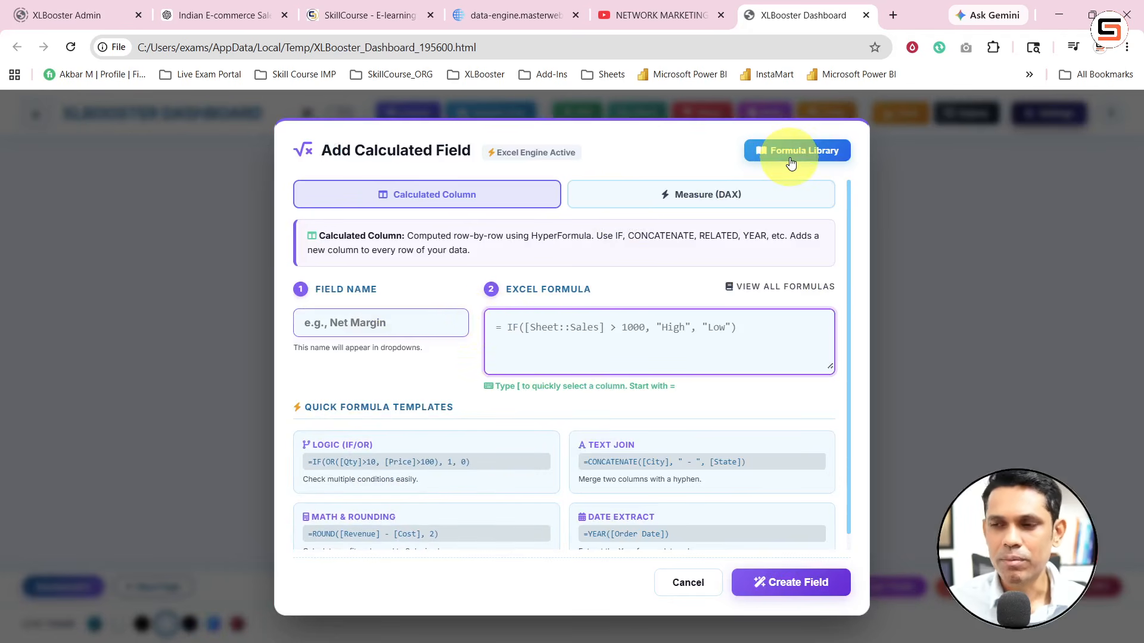
{"action": "left_click", "coordinate": [790, 156]}
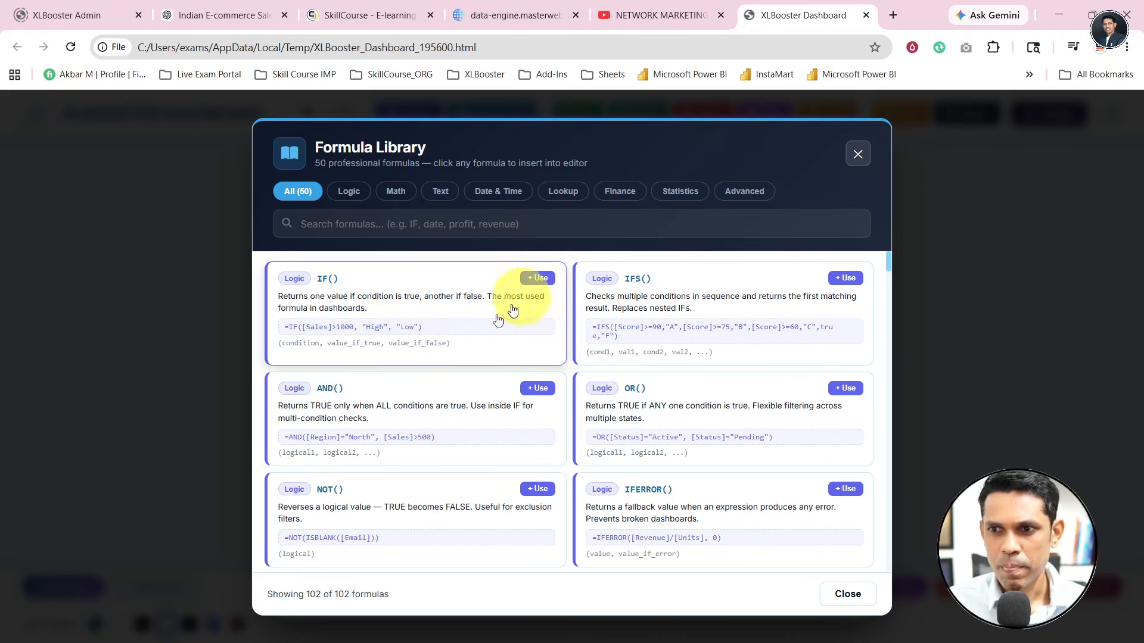
{"action": "left_click", "coordinate": [451, 326]}
{"action": "left_click", "coordinate": [416, 400]}
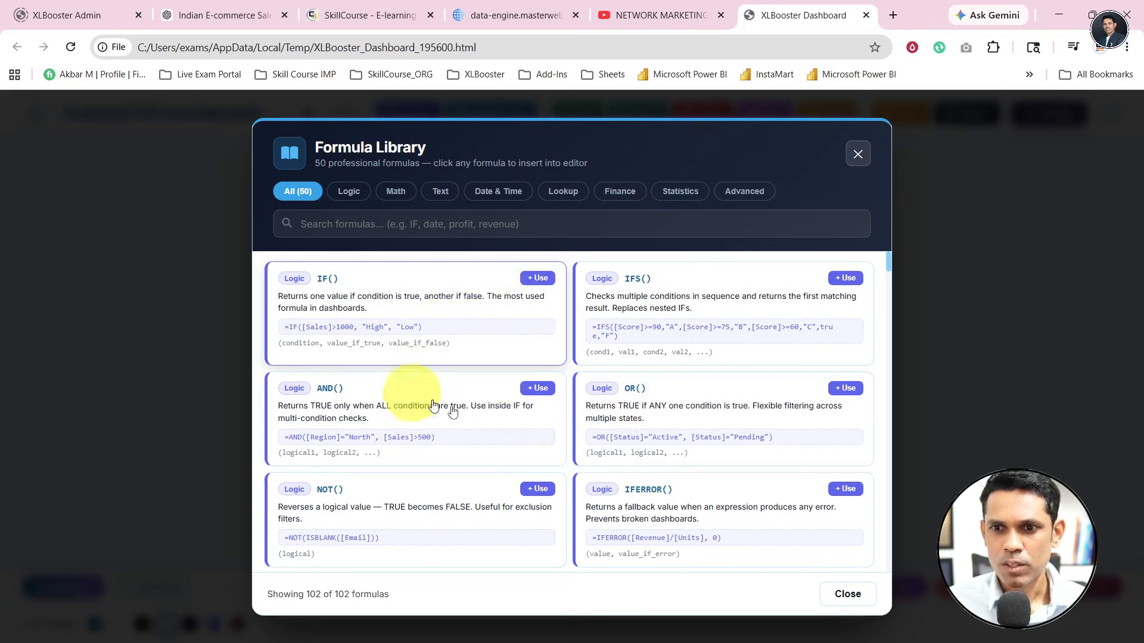
{"action": "left_click", "coordinate": [532, 490]}
{"action": "left_click_drag", "start_coordinate": [536, 332], "coordinate": [592, 287]}
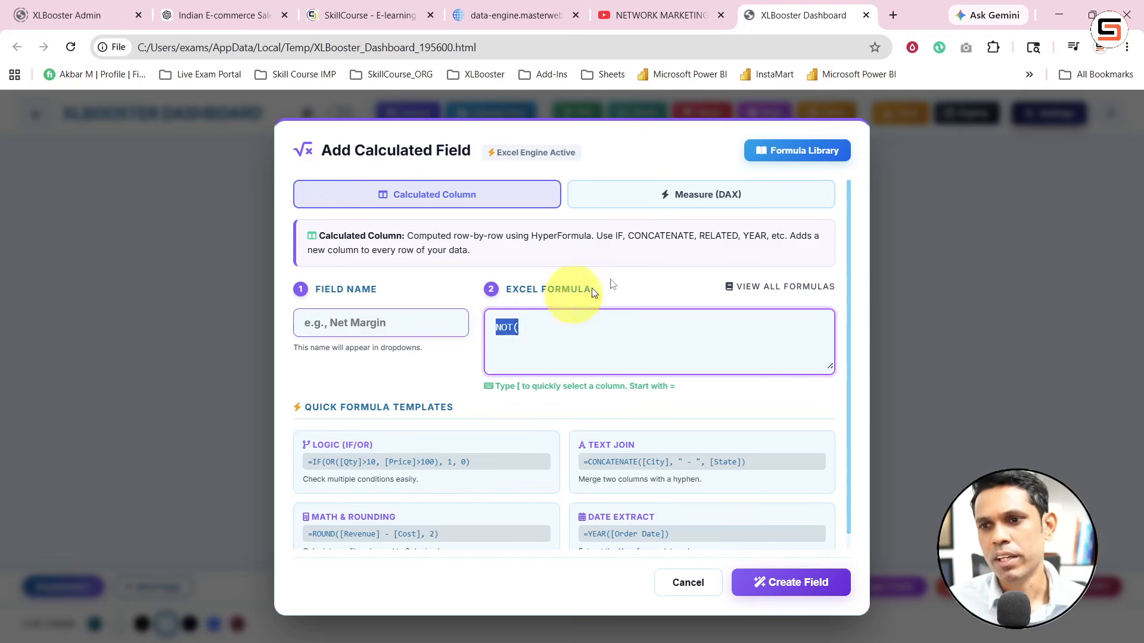
{"action": "key", "text": "ctrl+z"}
Step: Try inserting the IFERROR function from the Formula Library and clear it from the formula box
{"action": "left_click", "coordinate": [791, 150]}
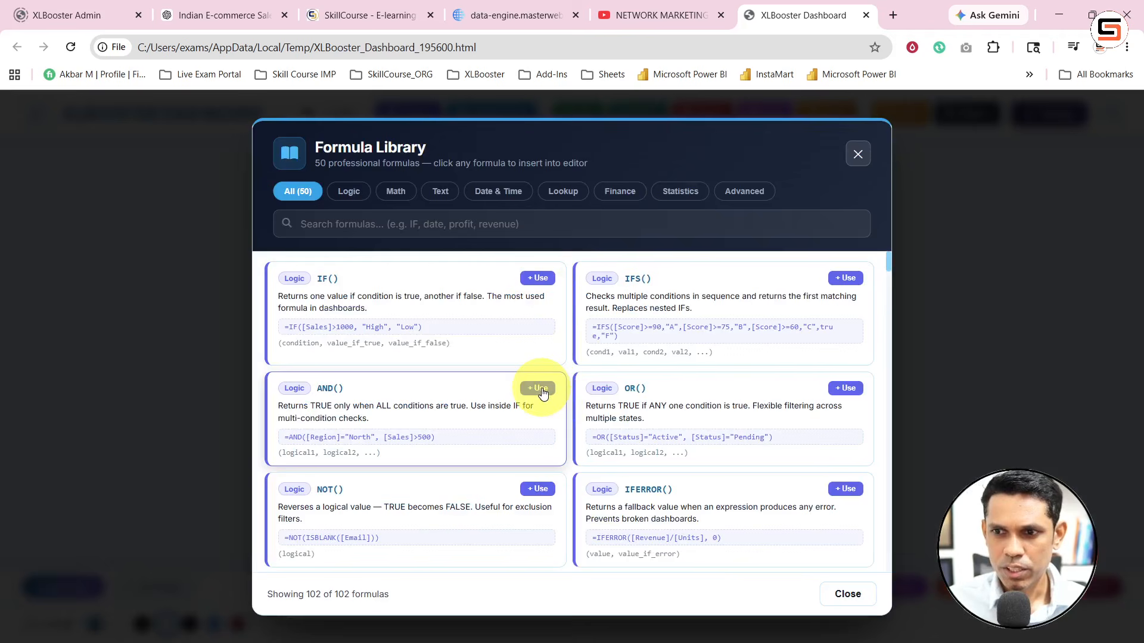
{"action": "left_click", "coordinate": [846, 489]}
{"action": "left_click_drag", "start_coordinate": [595, 347], "coordinate": [490, 324]}
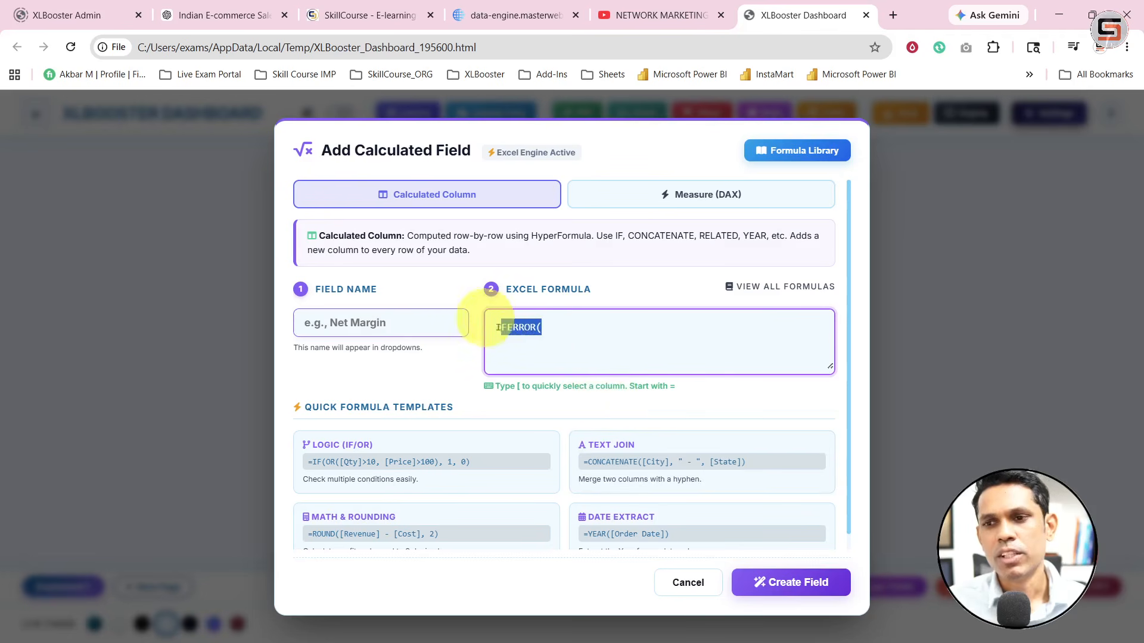
{"action": "key", "text": "BackSpace"}
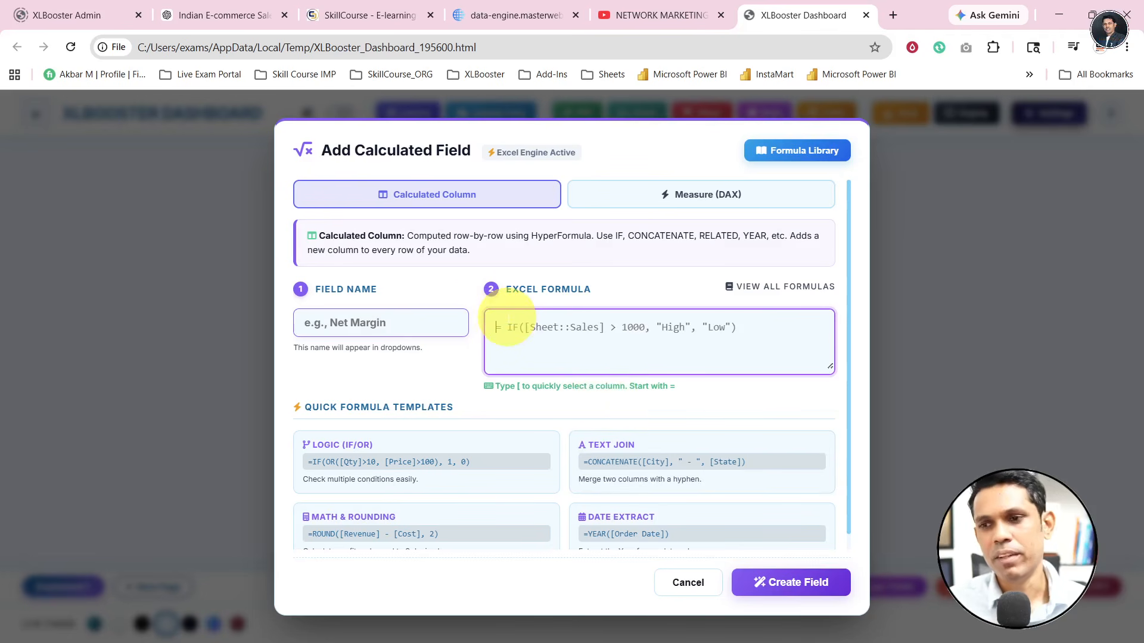
Step: Examine the example formulas of the IFS, IF and AND entries in the Formula Library and close it
{"action": "left_click", "coordinate": [801, 150]}
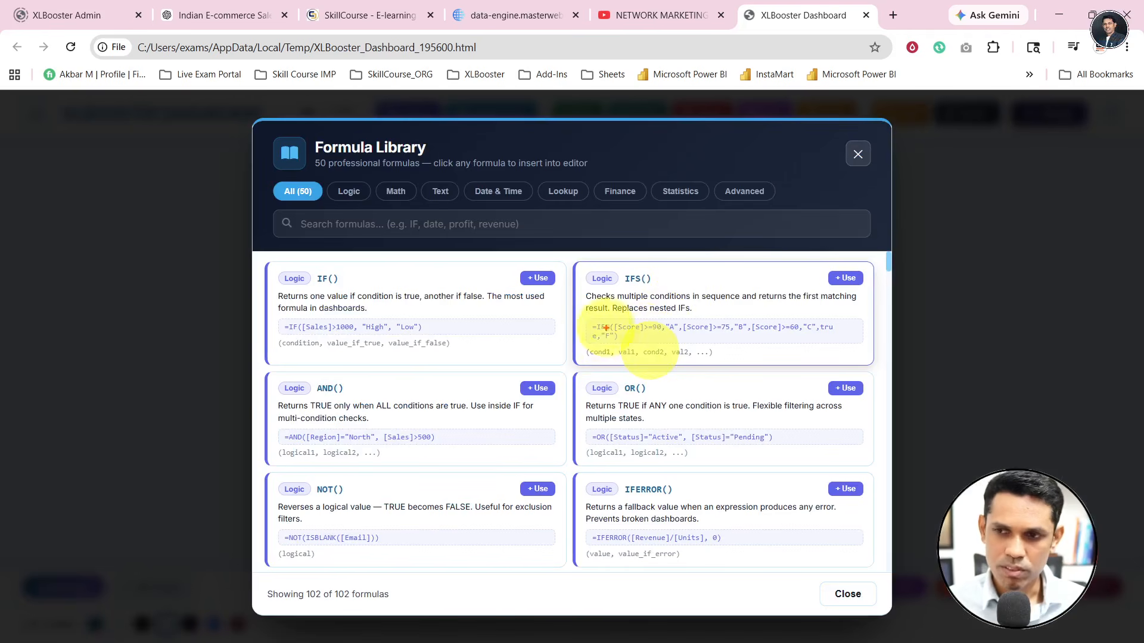
{"action": "left_click_drag", "start_coordinate": [582, 312], "coordinate": [836, 356]}
{"action": "left_click_drag", "start_coordinate": [736, 380], "coordinate": [736, 348]}
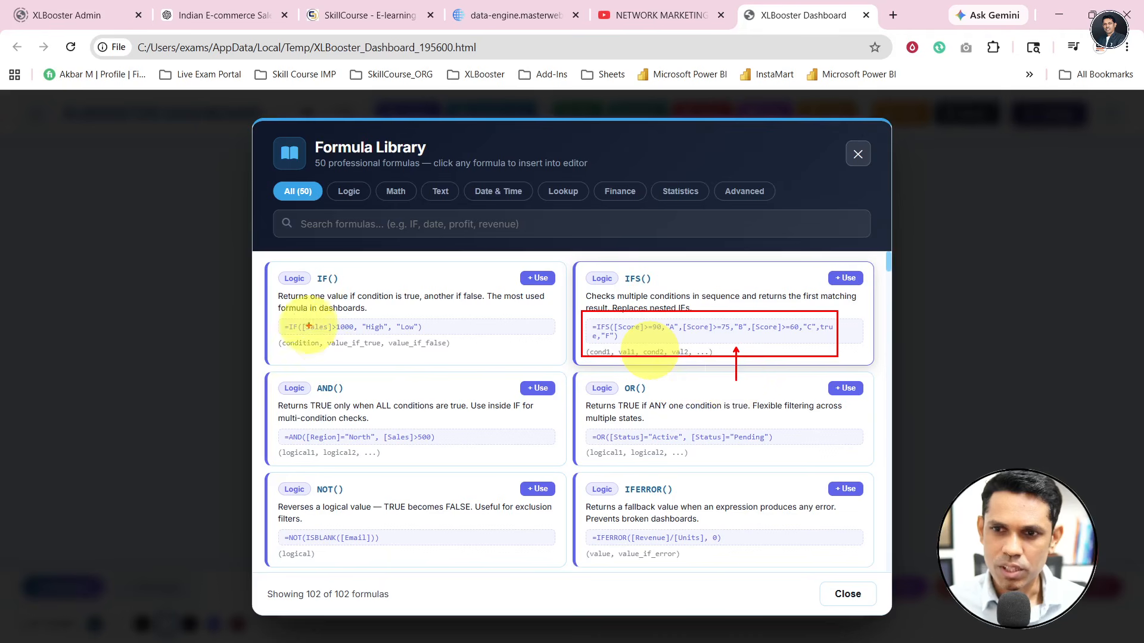
{"action": "left_click_drag", "start_coordinate": [274, 312], "coordinate": [457, 348]}
{"action": "left_click_drag", "start_coordinate": [377, 385], "coordinate": [373, 343]}
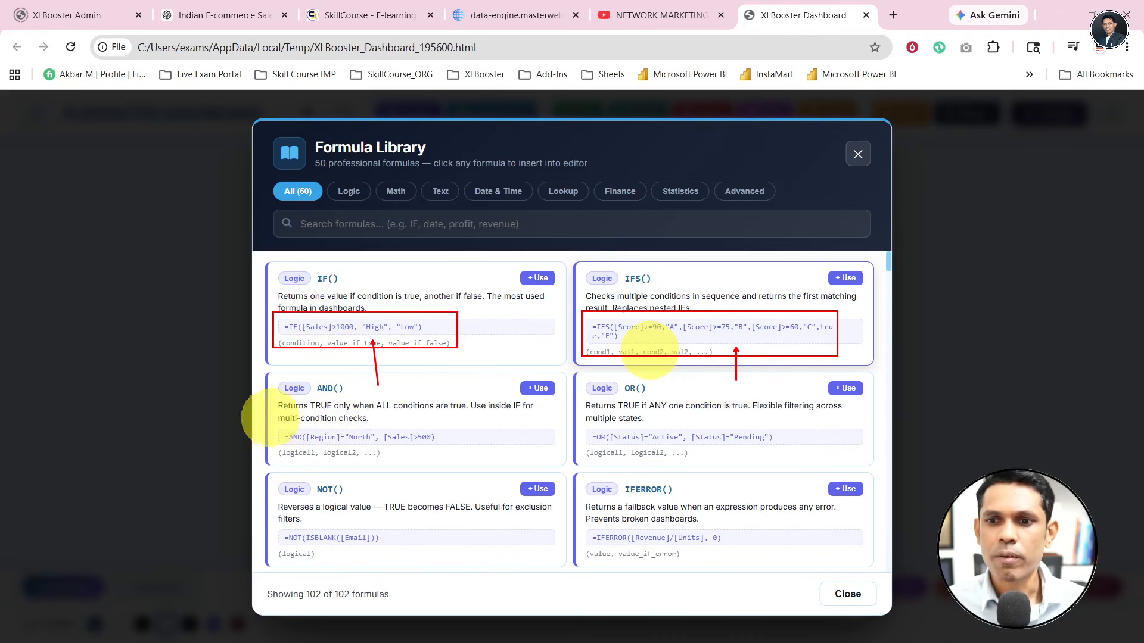
{"action": "left_click_drag", "start_coordinate": [271, 417], "coordinate": [458, 457]}
{"action": "left_click_drag", "start_coordinate": [401, 488], "coordinate": [395, 445]}
{"action": "key", "text": "Escape"}
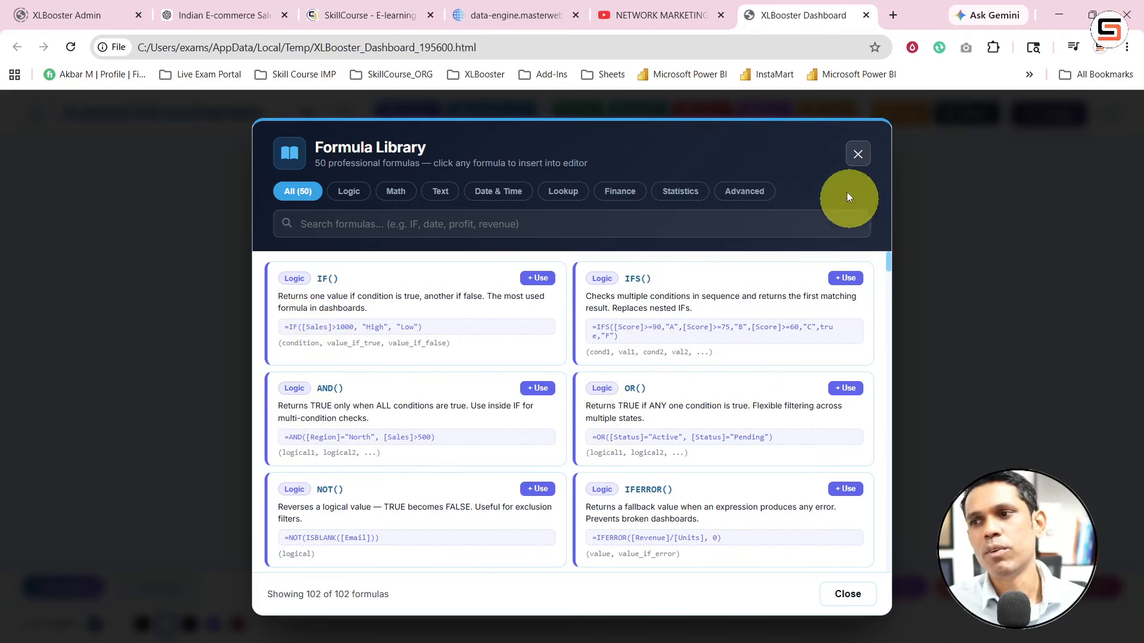
{"action": "left_click", "coordinate": [857, 154]}
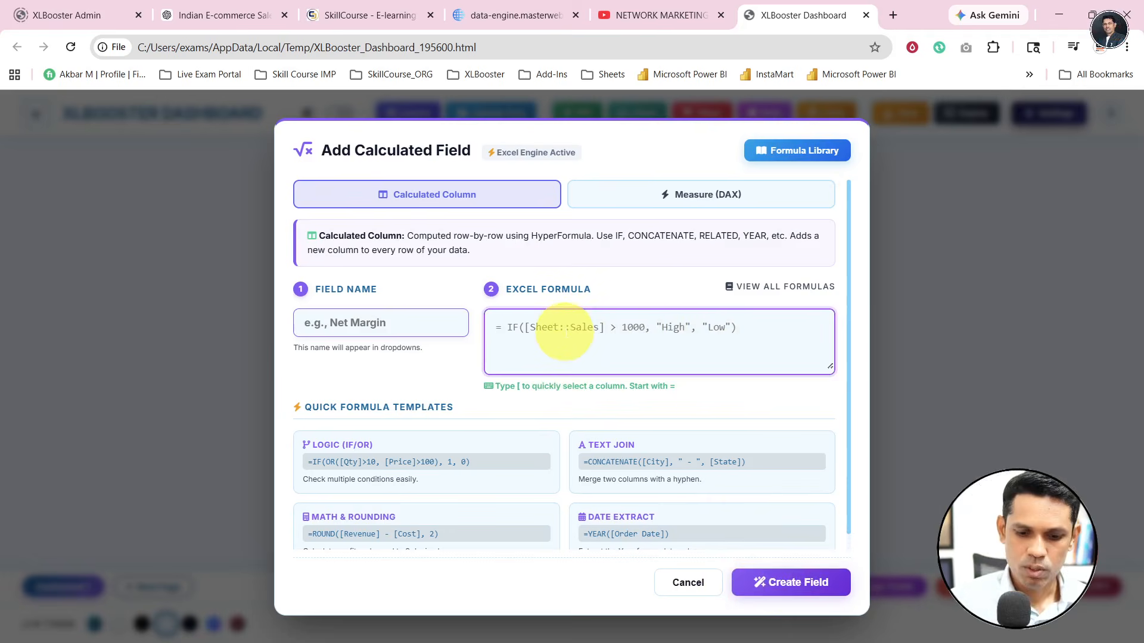
{"action": "type", "text": "=f"}
{"action": "key", "text": "BackSpace"}
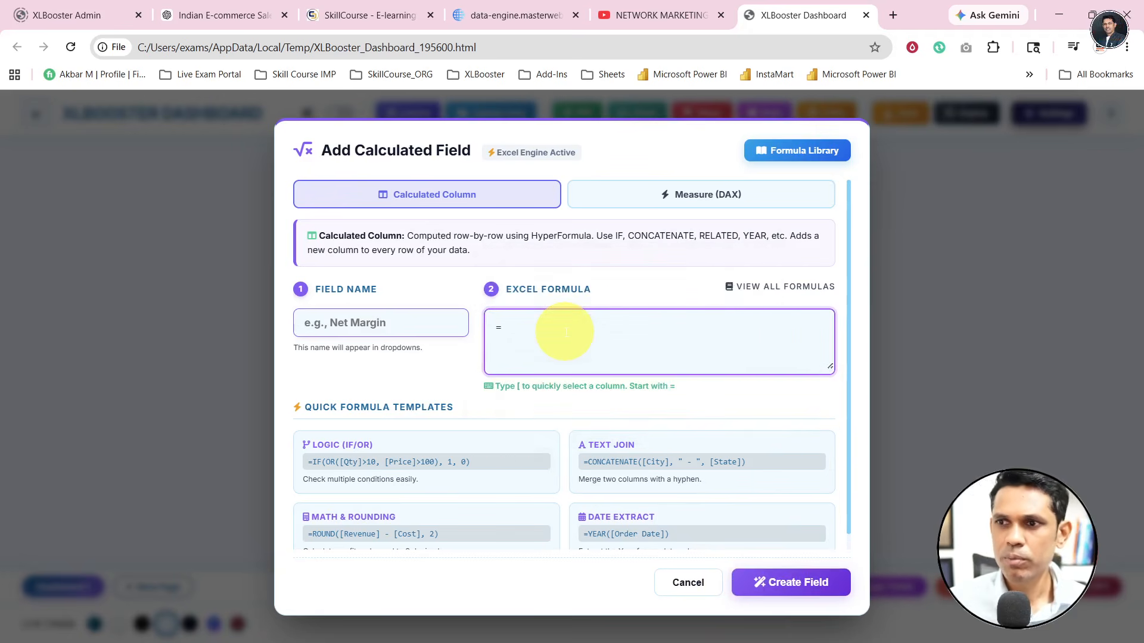
{"action": "left_click", "coordinate": [689, 582]}
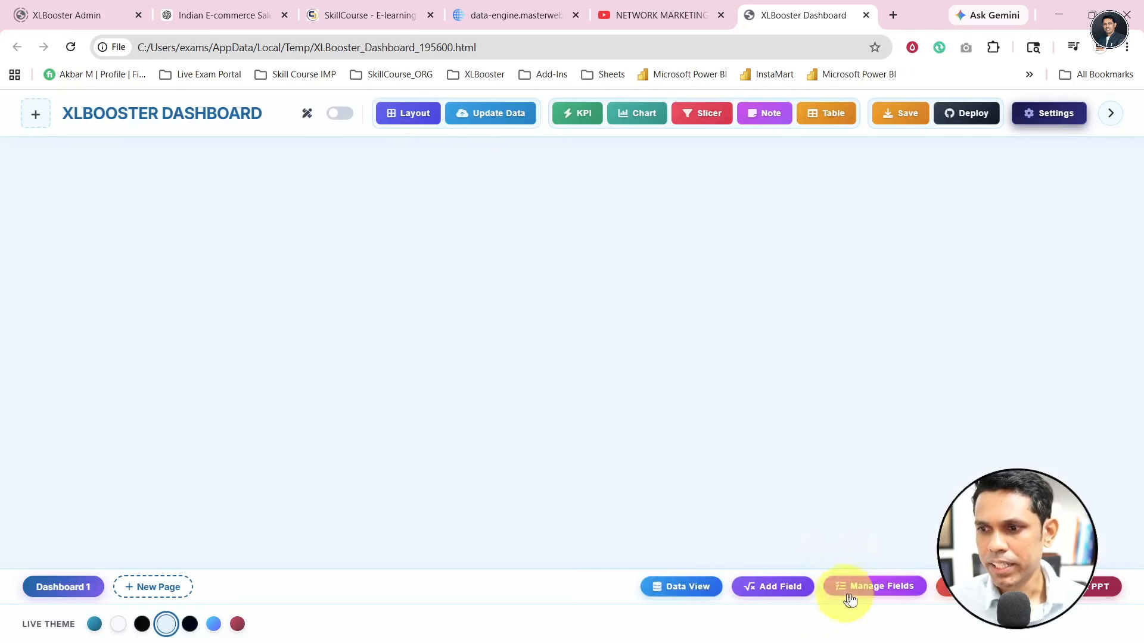
Step: Examine the columns and values in the raw data view and close it
{"action": "left_click", "coordinate": [695, 589]}
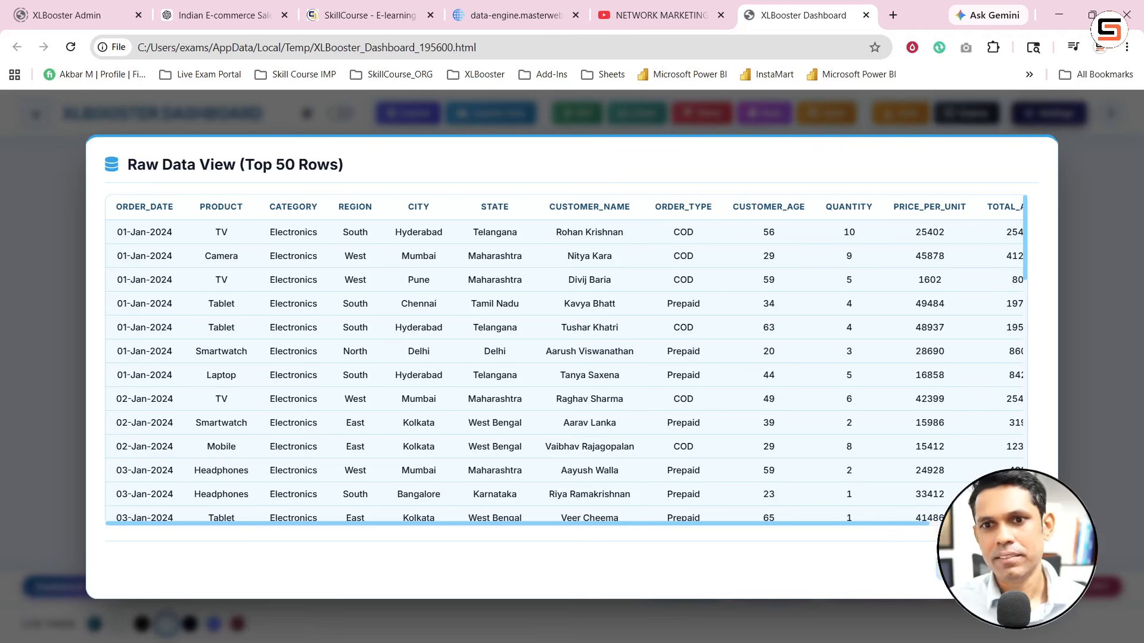
{"action": "left_click", "coordinate": [932, 571]}
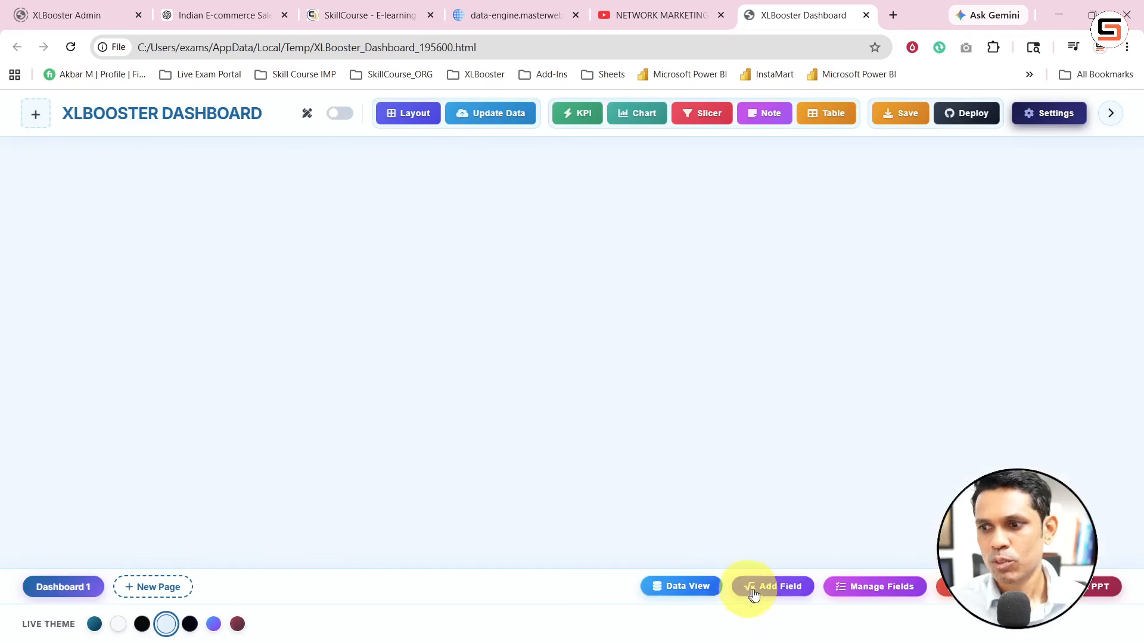
Step: Start a new calculated column with the formula =IF([Quantity]>=5,"High","Low"), choosing Quantity from the suggested columns
{"action": "left_click", "coordinate": [773, 586]}
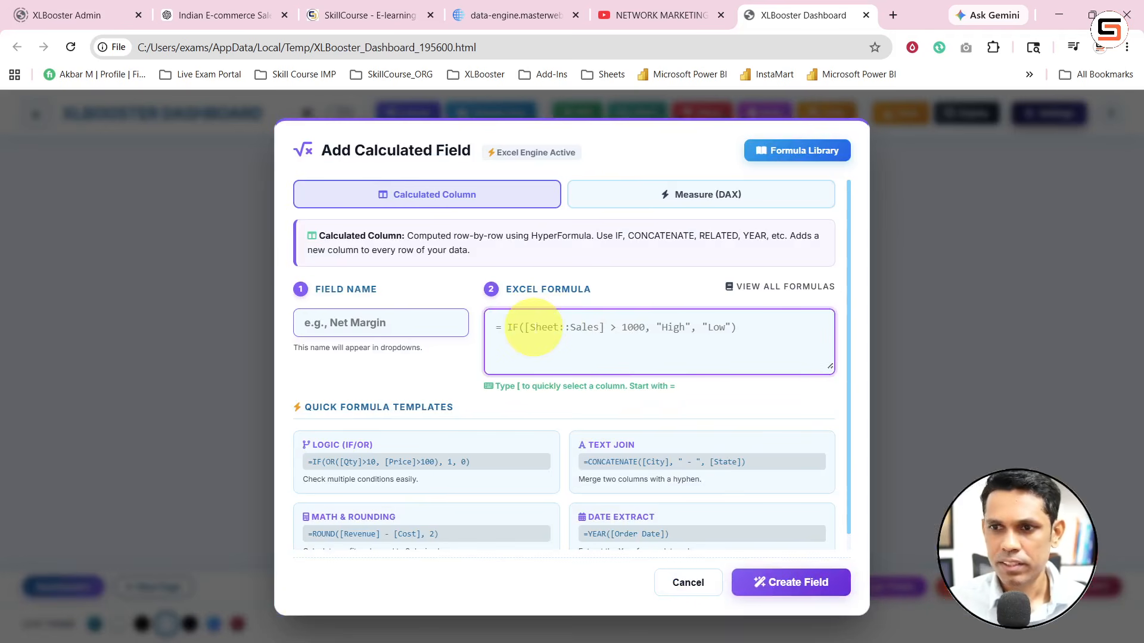
{"action": "type", "text": "IF"}
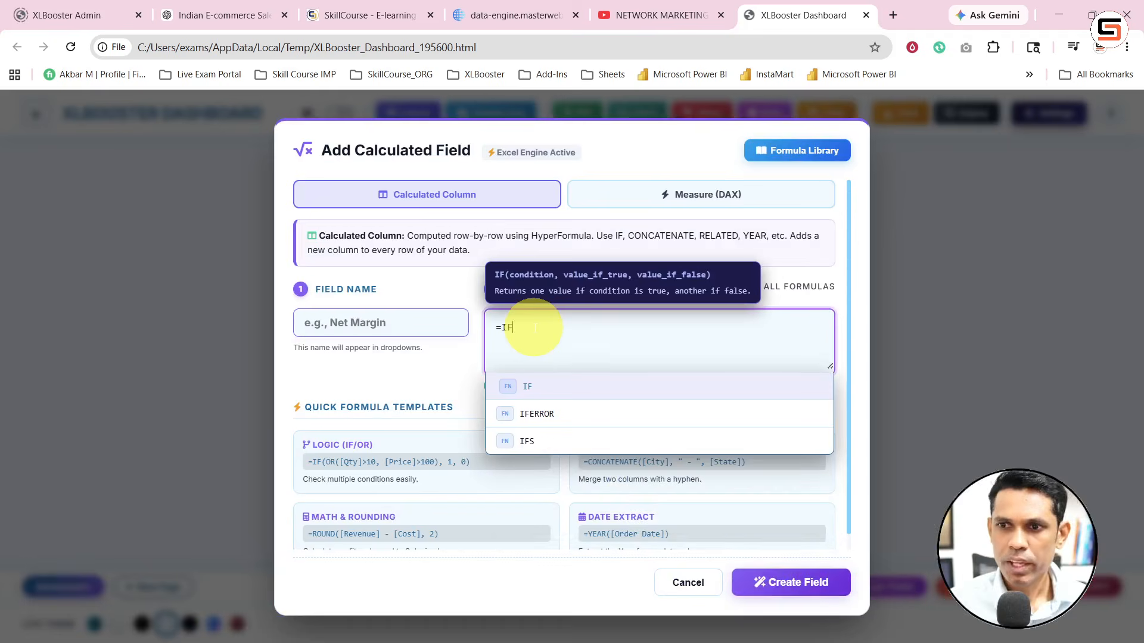
{"action": "type", "text": "("}
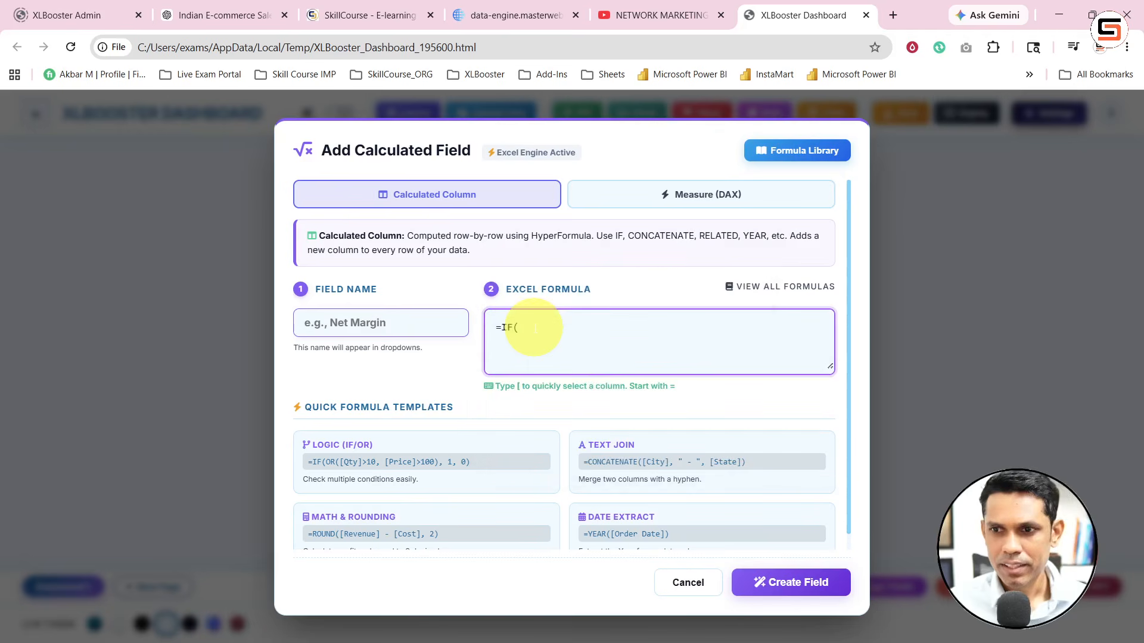
{"action": "type", "text": "["}
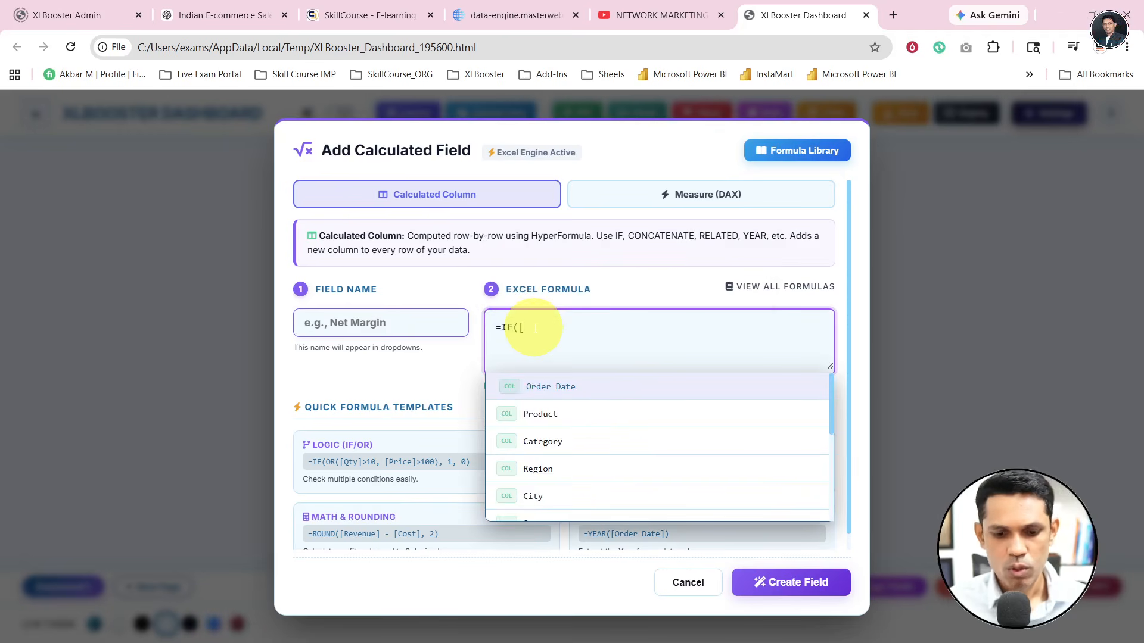
{"action": "type", "text": "QUA"}
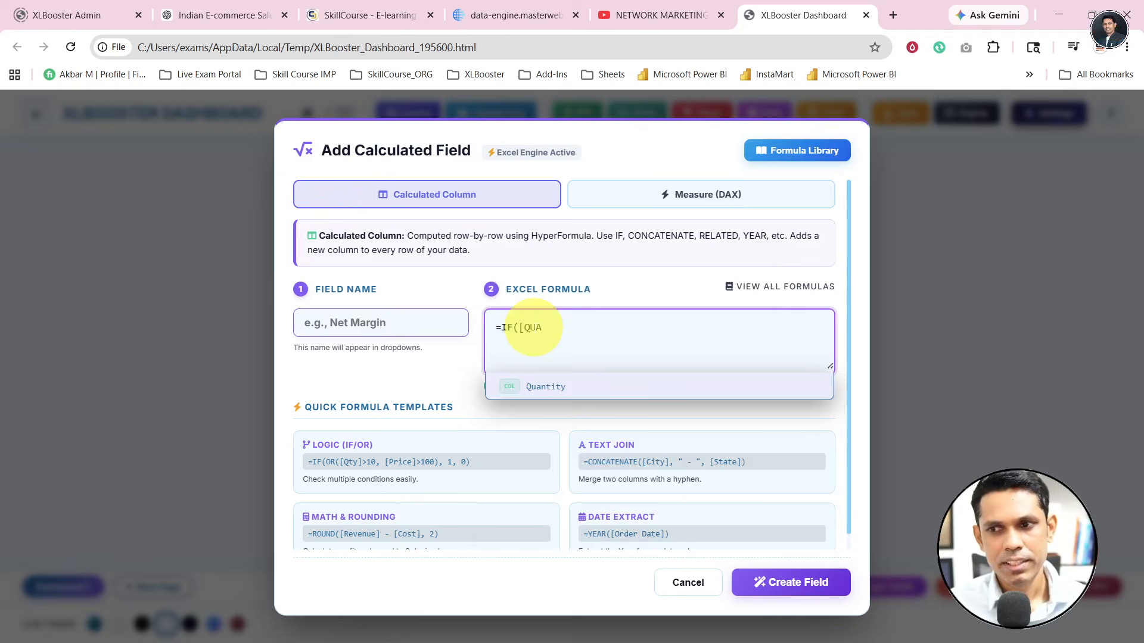
{"action": "left_click", "coordinate": [565, 387]}
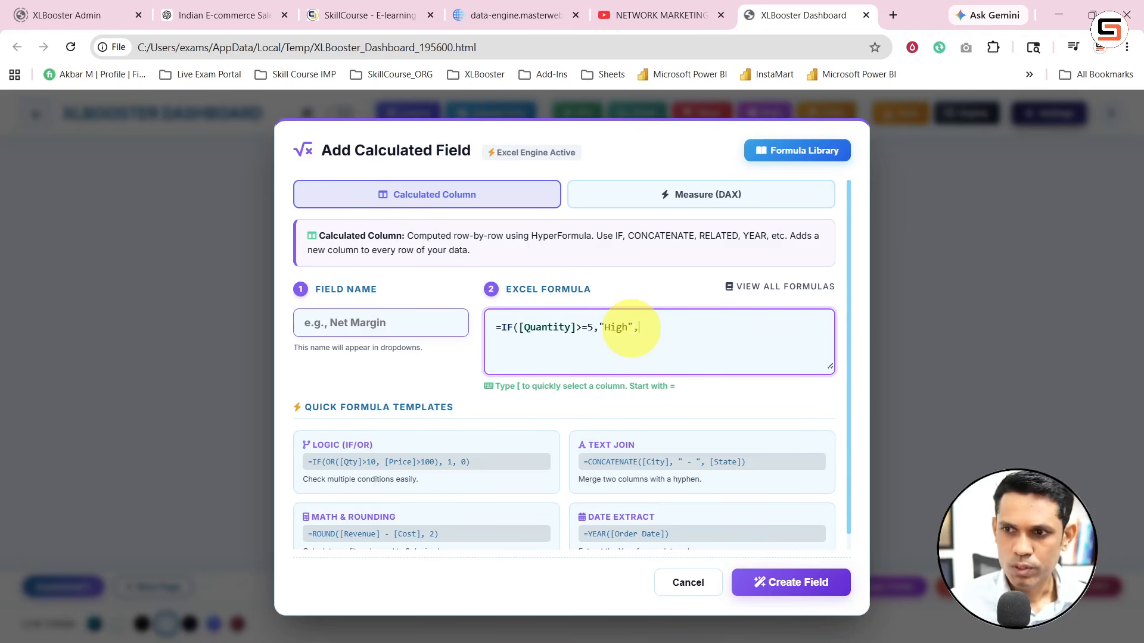
{"action": "type", "text": "Low"}
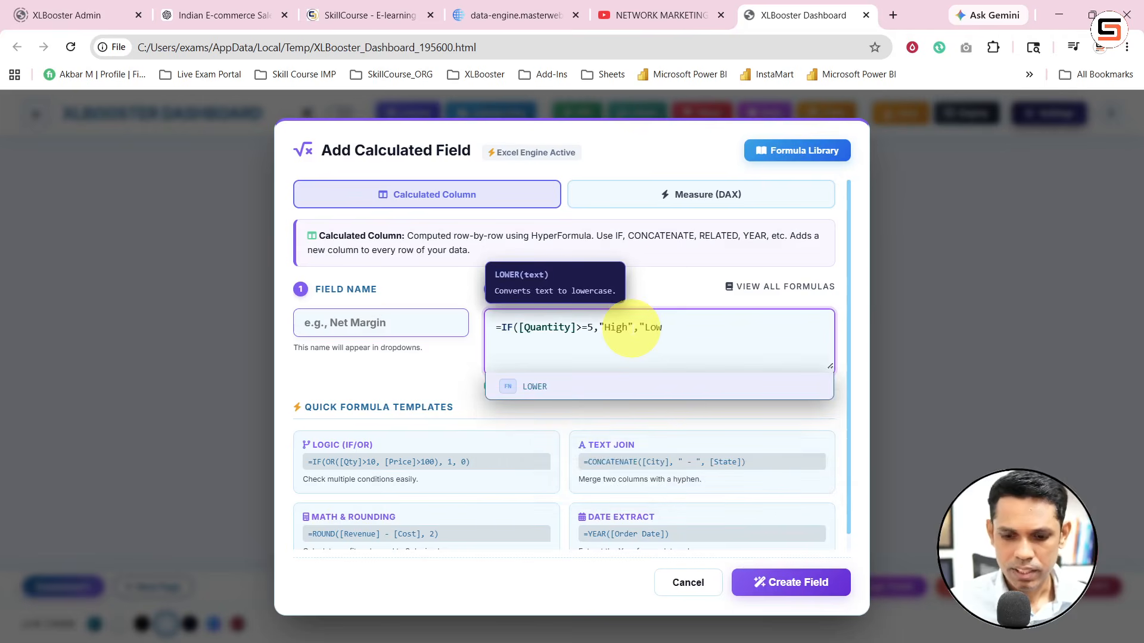
{"action": "type", "text": "\""}
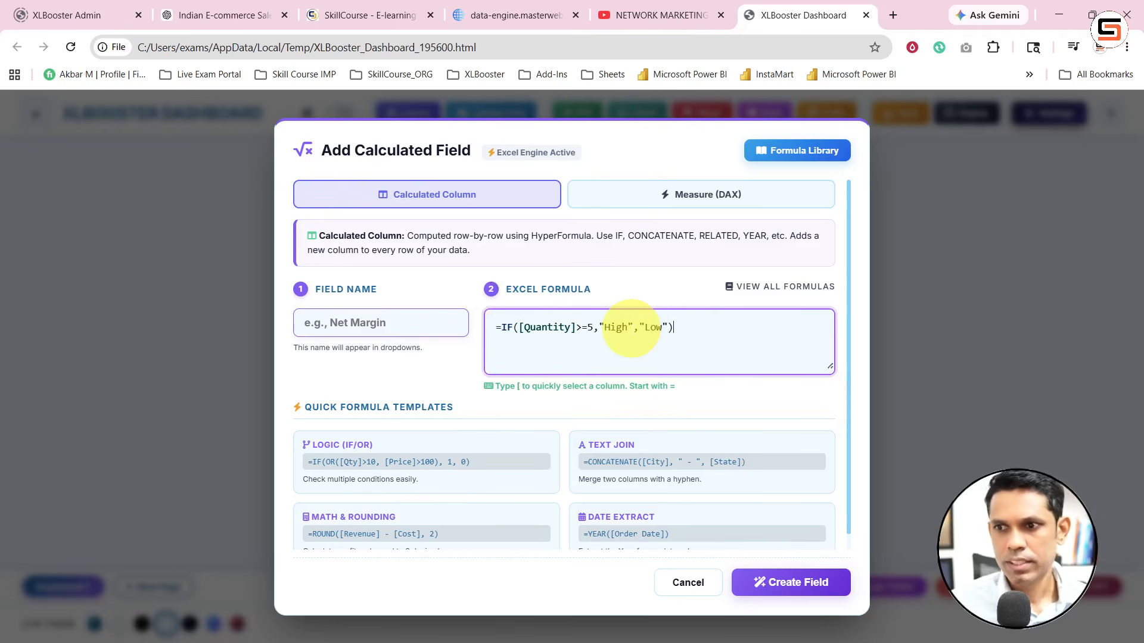
{"action": "scroll", "coordinate": [732, 465], "scroll_direction": "down", "scroll_amount": 1}
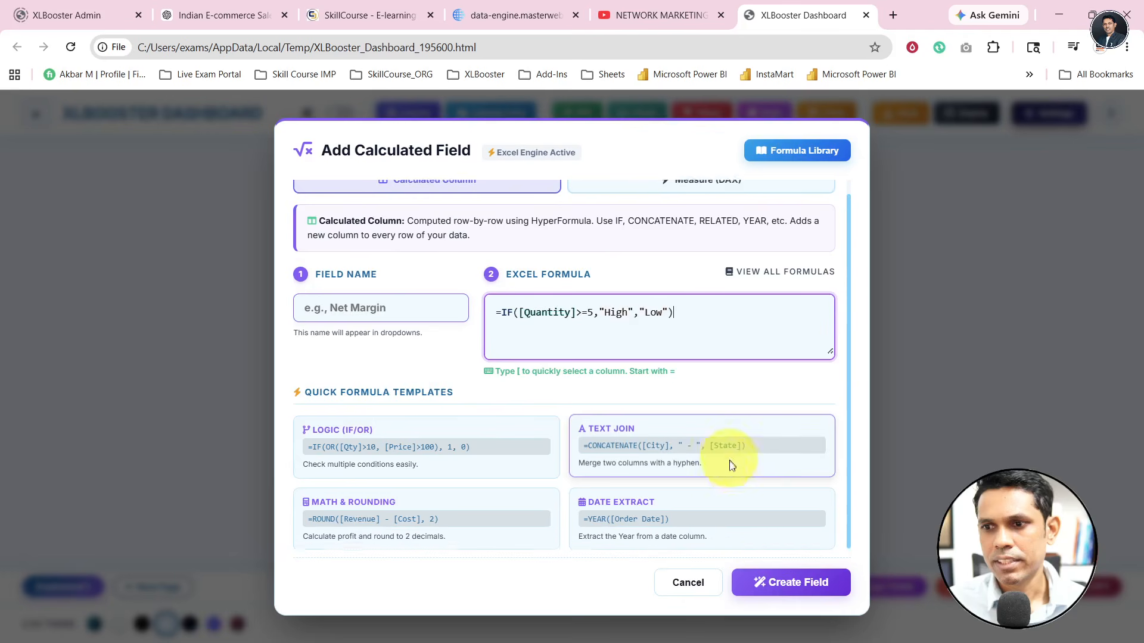
Step: Name the calculated column Status and create it
{"action": "left_click", "coordinate": [789, 583]}
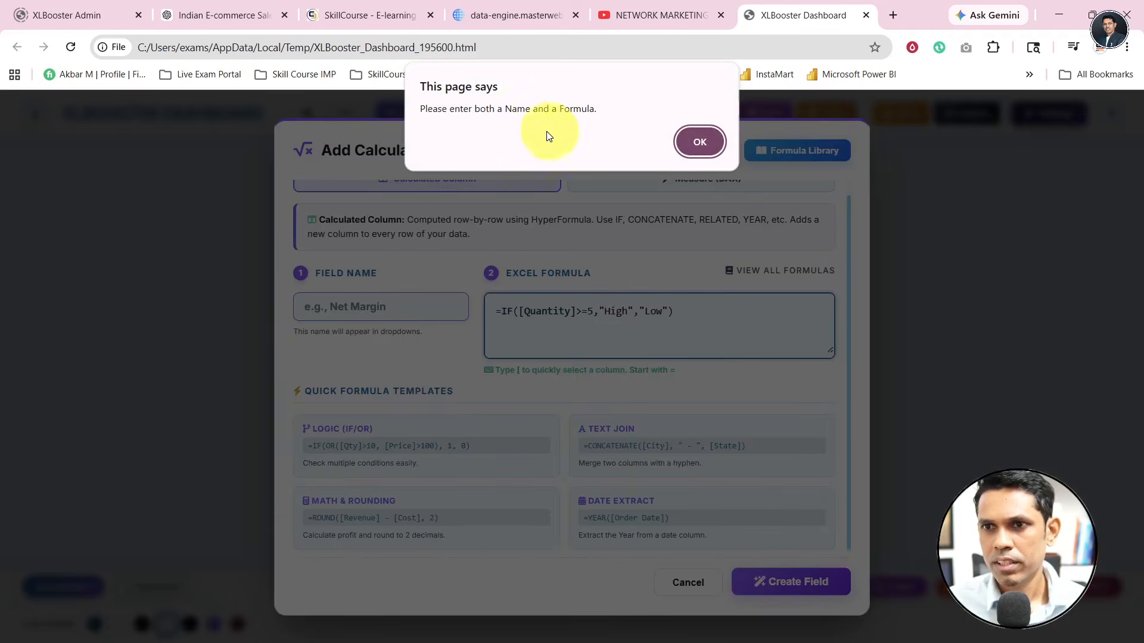
{"action": "left_click", "coordinate": [691, 143]}
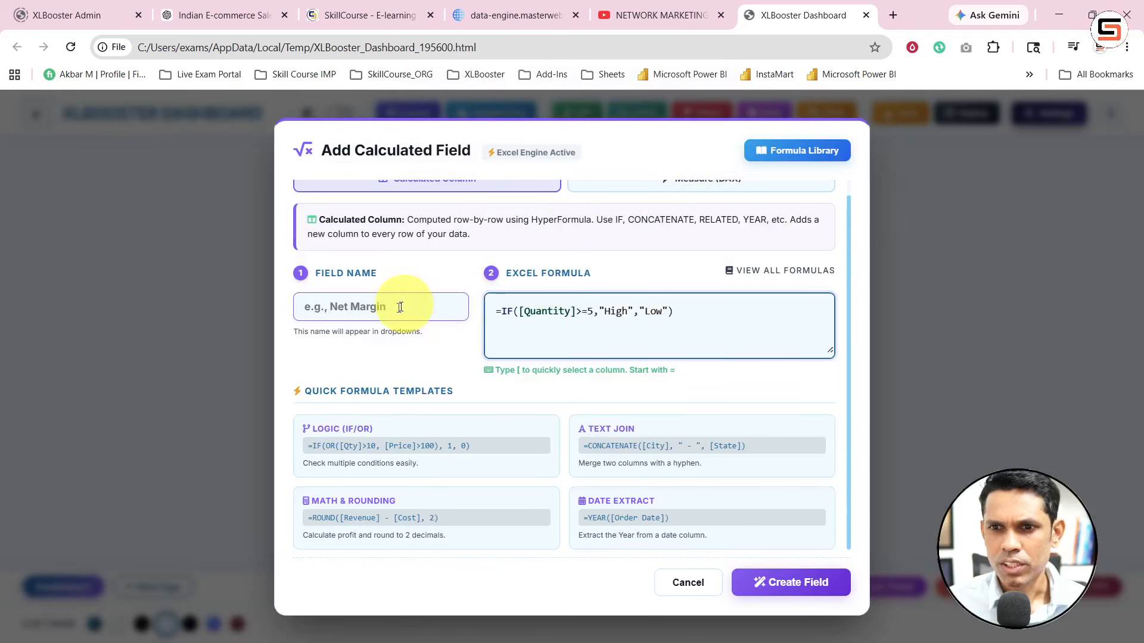
{"action": "left_click", "coordinate": [346, 311]}
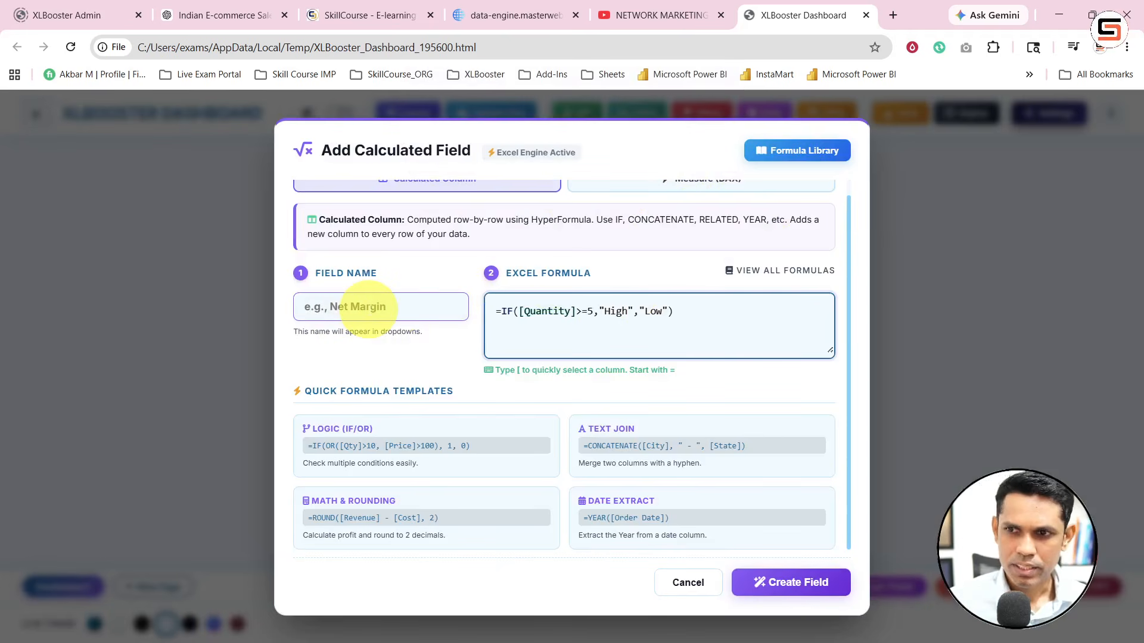
{"action": "type", "text": "Status"}
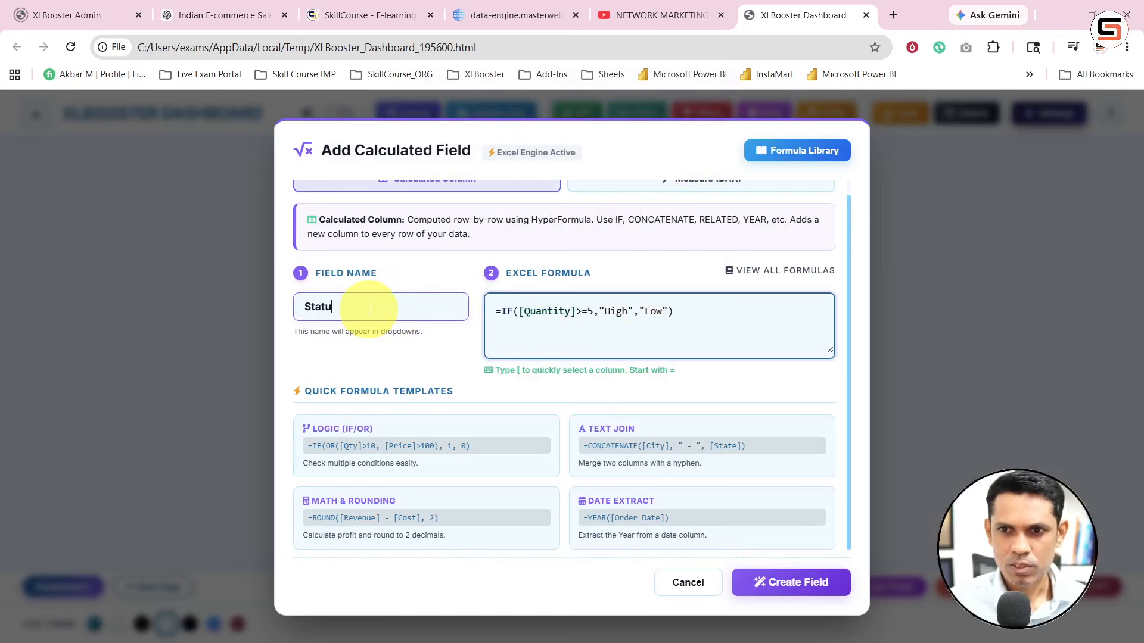
{"action": "left_click", "coordinate": [791, 582]}
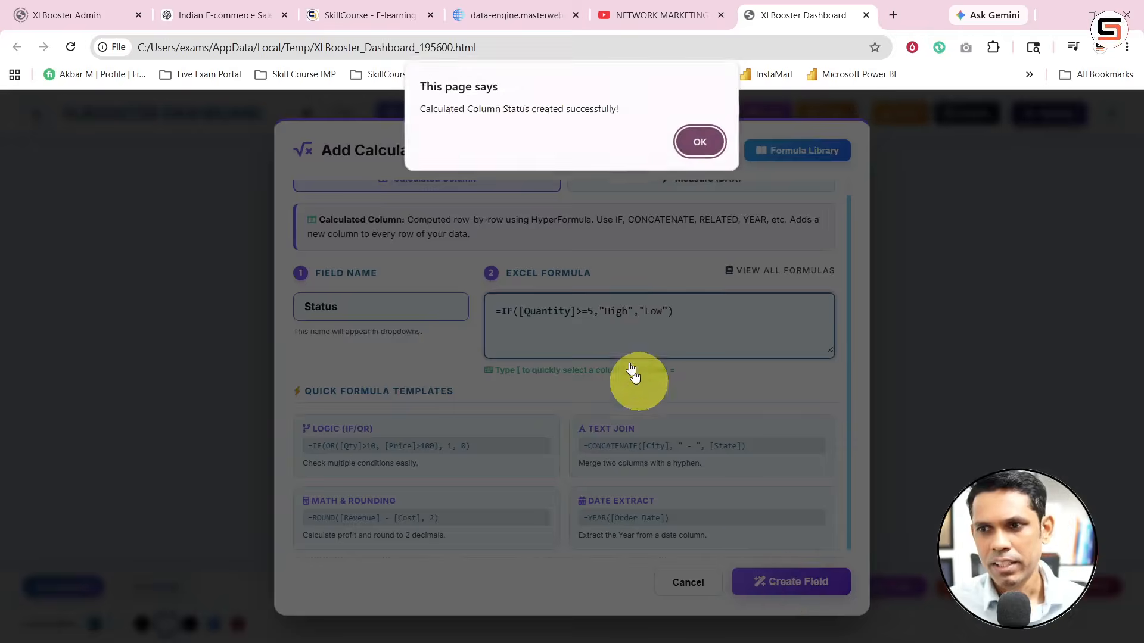
{"action": "left_click", "coordinate": [695, 142]}
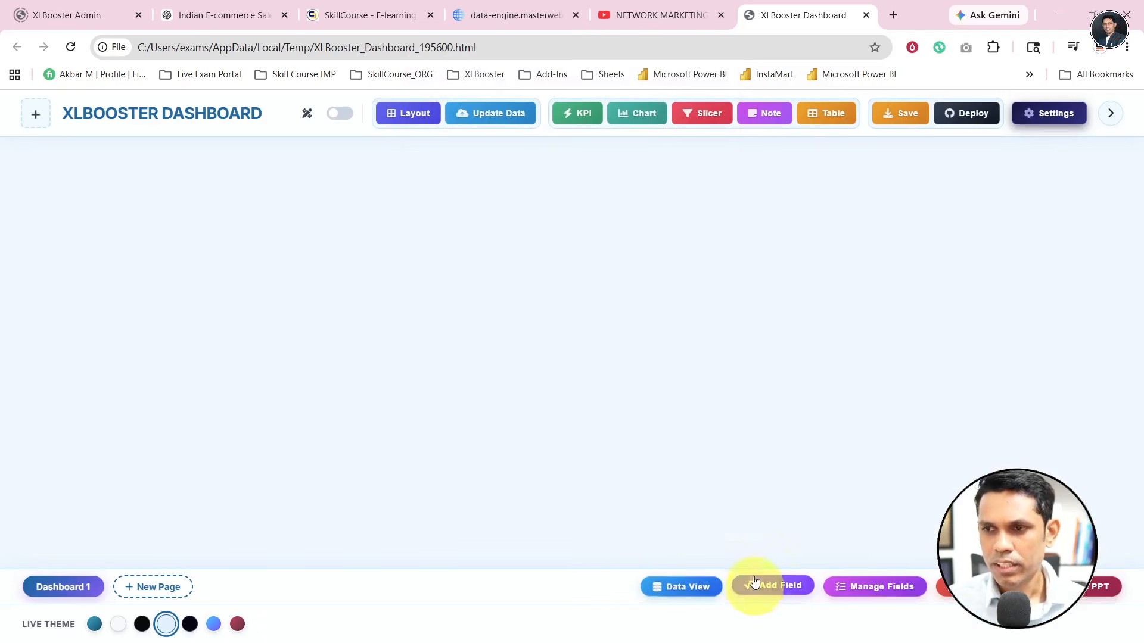
Step: Start a new analytics chart of type Column with the calculated field Status as its Y-axis value
{"action": "left_click", "coordinate": [634, 120]}
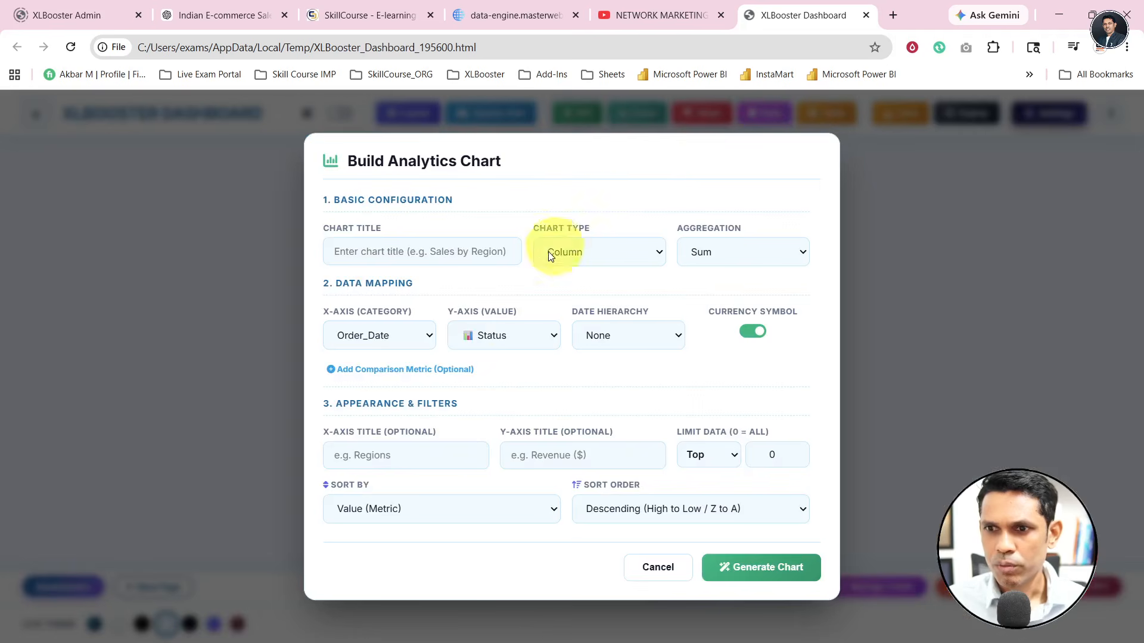
{"action": "left_click", "coordinate": [503, 338]}
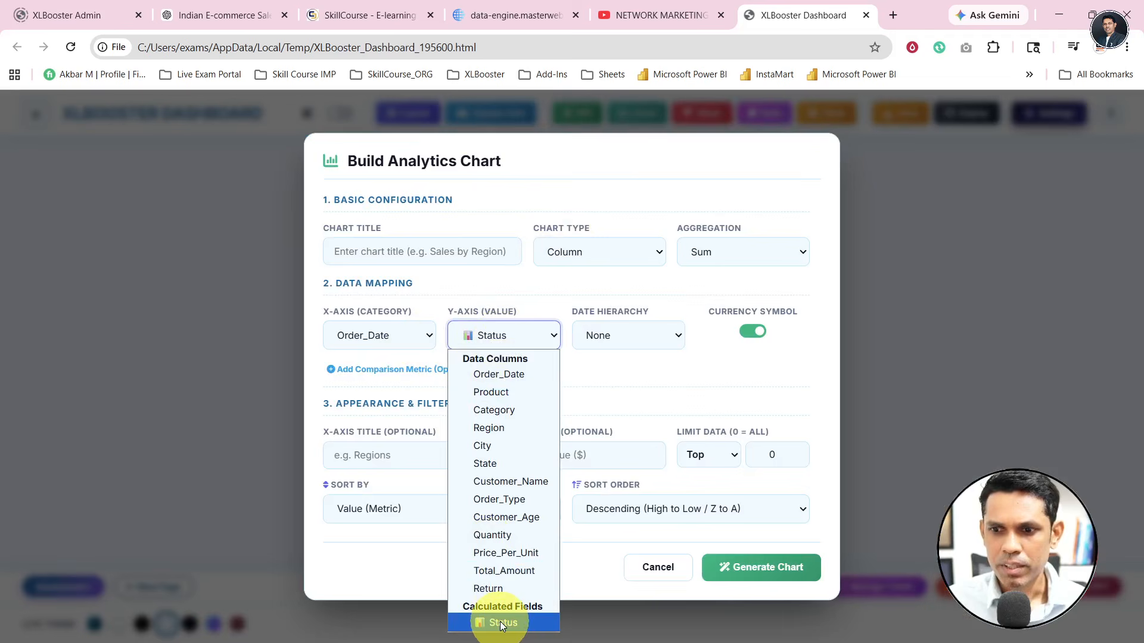
{"action": "left_click", "coordinate": [499, 621]}
{"action": "left_click", "coordinate": [497, 337]}
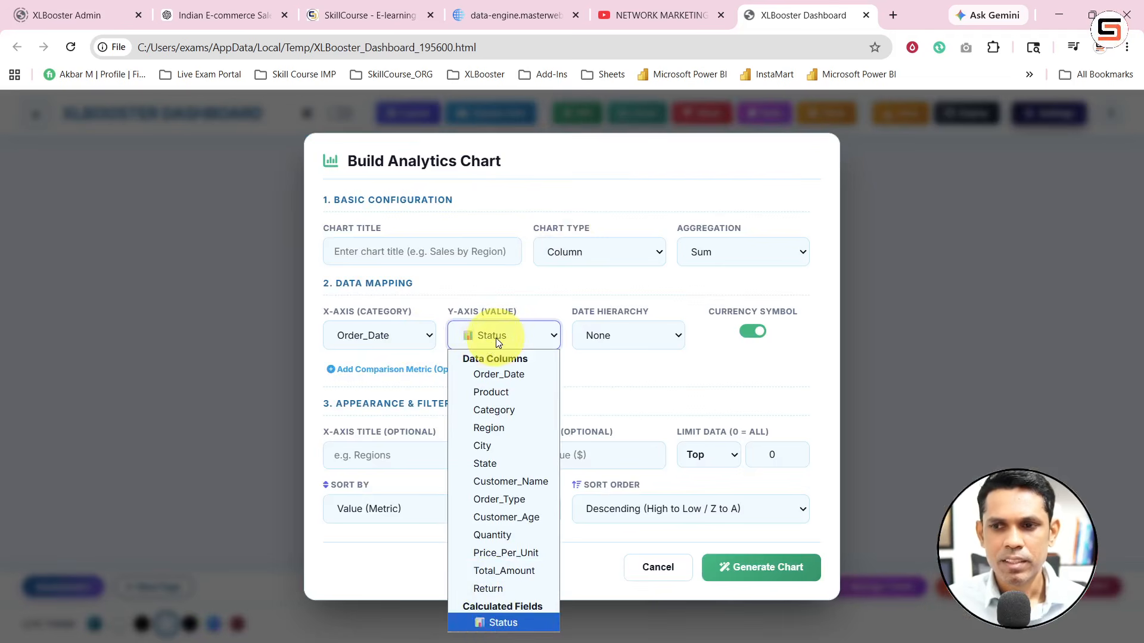
{"action": "left_click", "coordinate": [496, 623]}
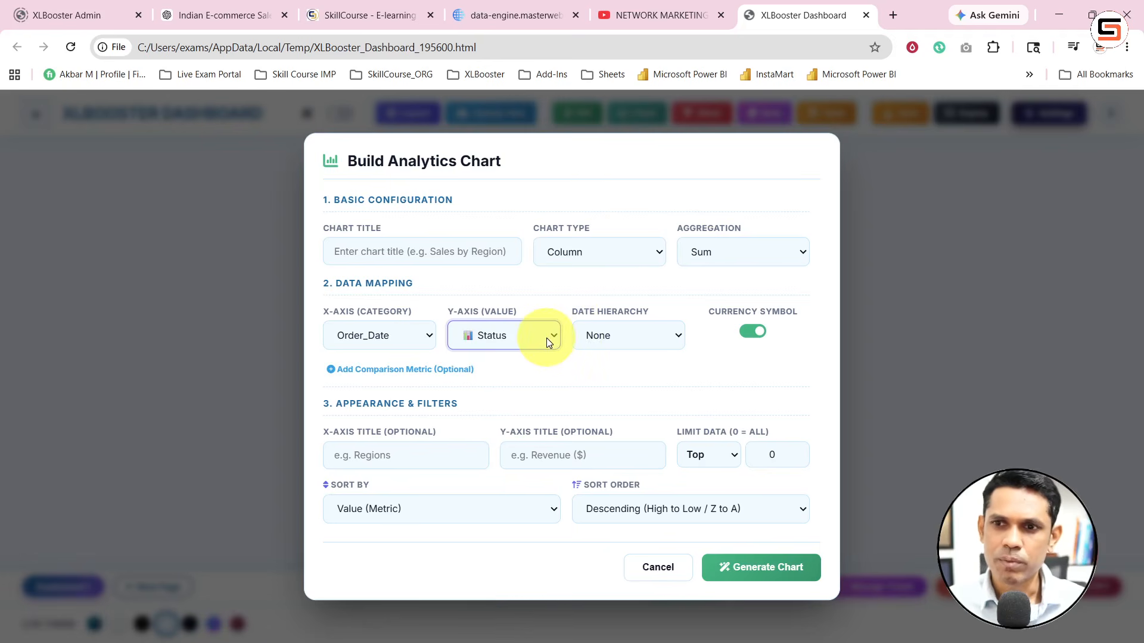
{"action": "left_click", "coordinate": [609, 258]}
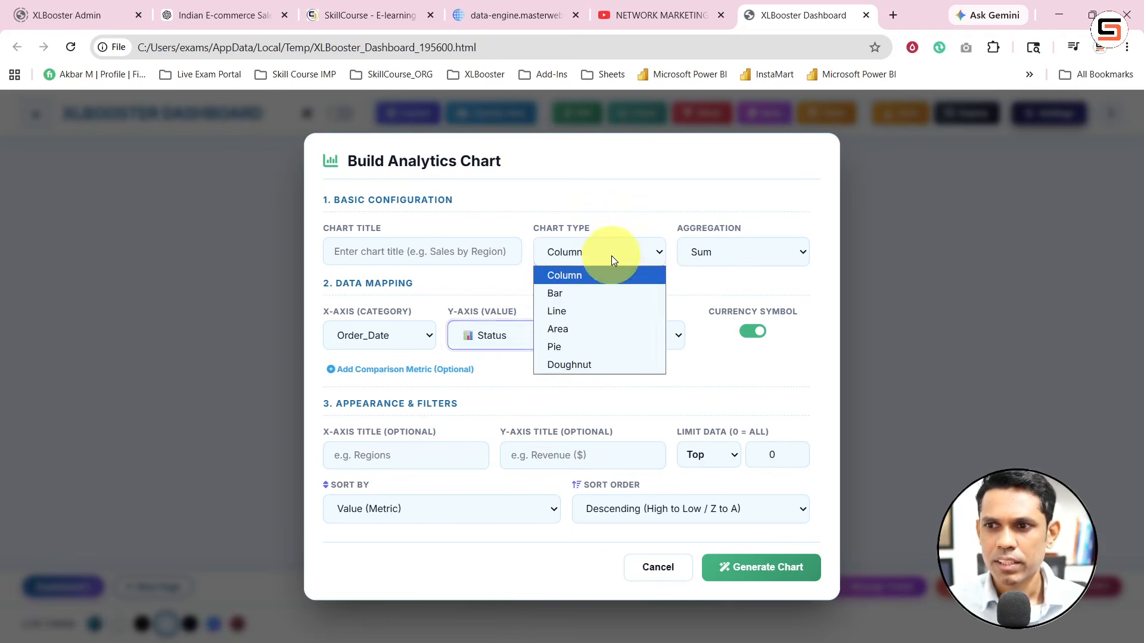
{"action": "left_click", "coordinate": [562, 272]}
Step: Title the chart Count and set its aggregation to Count / Rows, keeping the Column type
{"action": "left_click", "coordinate": [444, 251]}
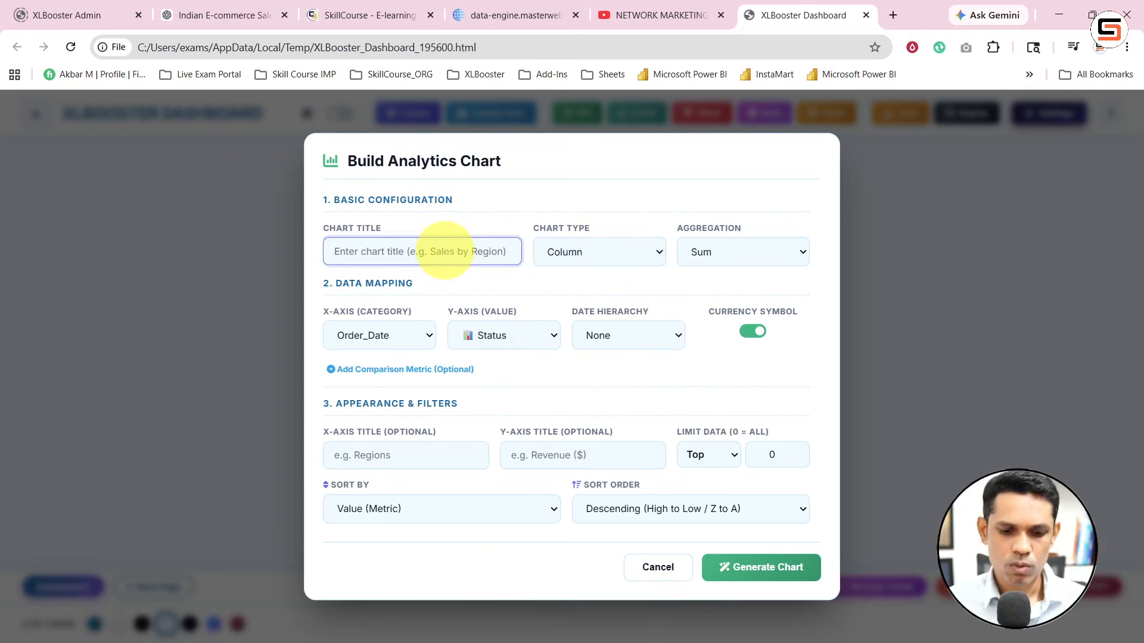
{"action": "type", "text": "Count"}
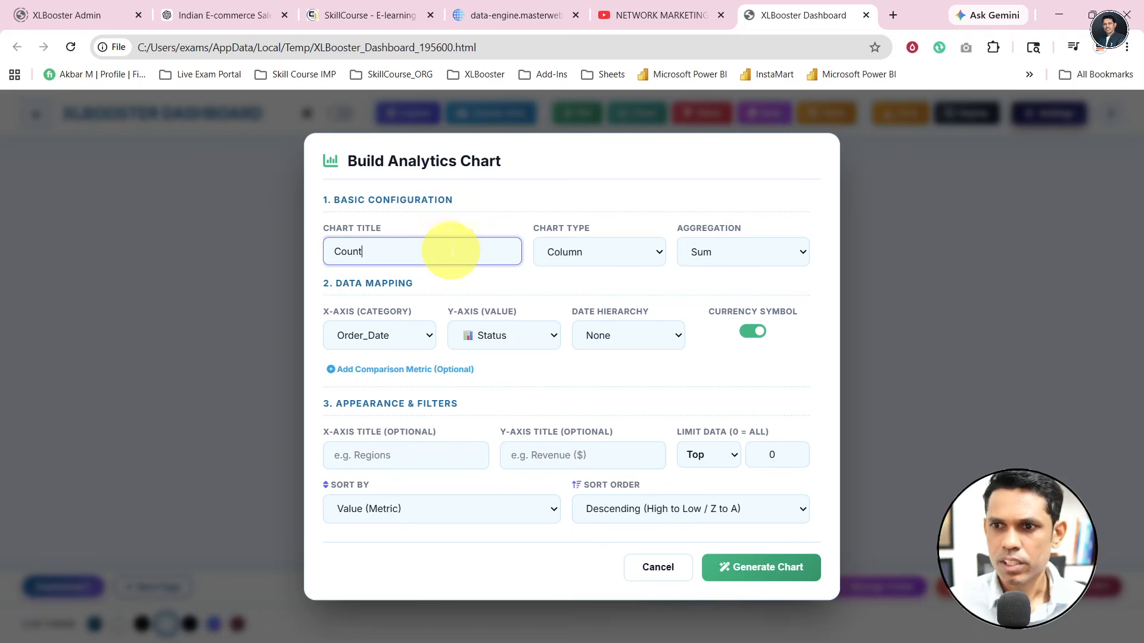
{"action": "left_click", "coordinate": [730, 255]}
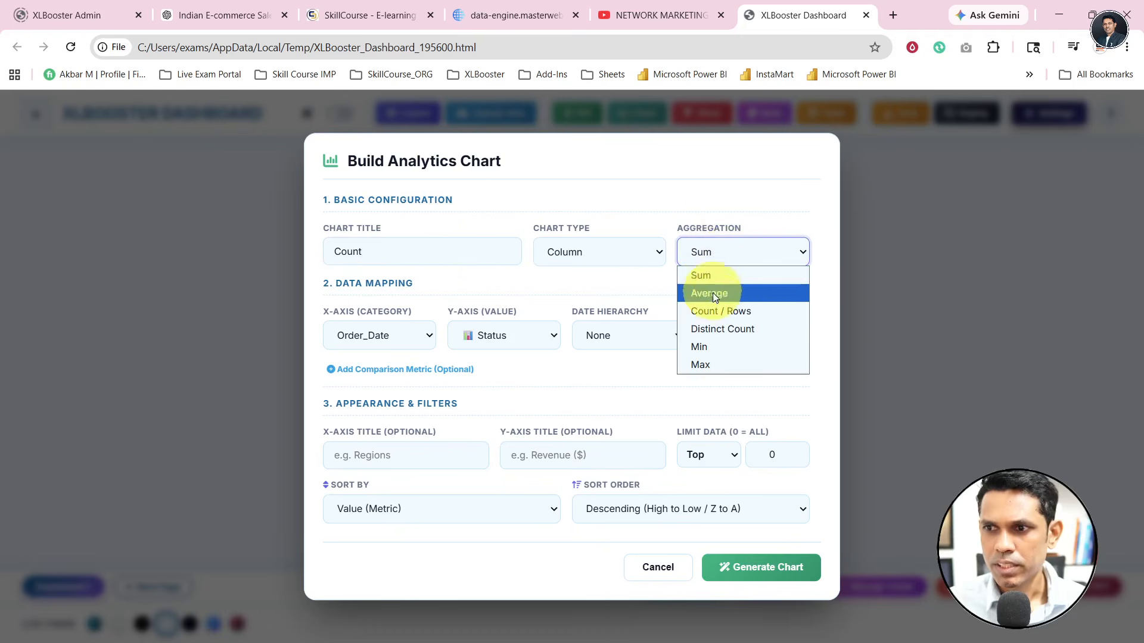
{"action": "left_click", "coordinate": [713, 315]}
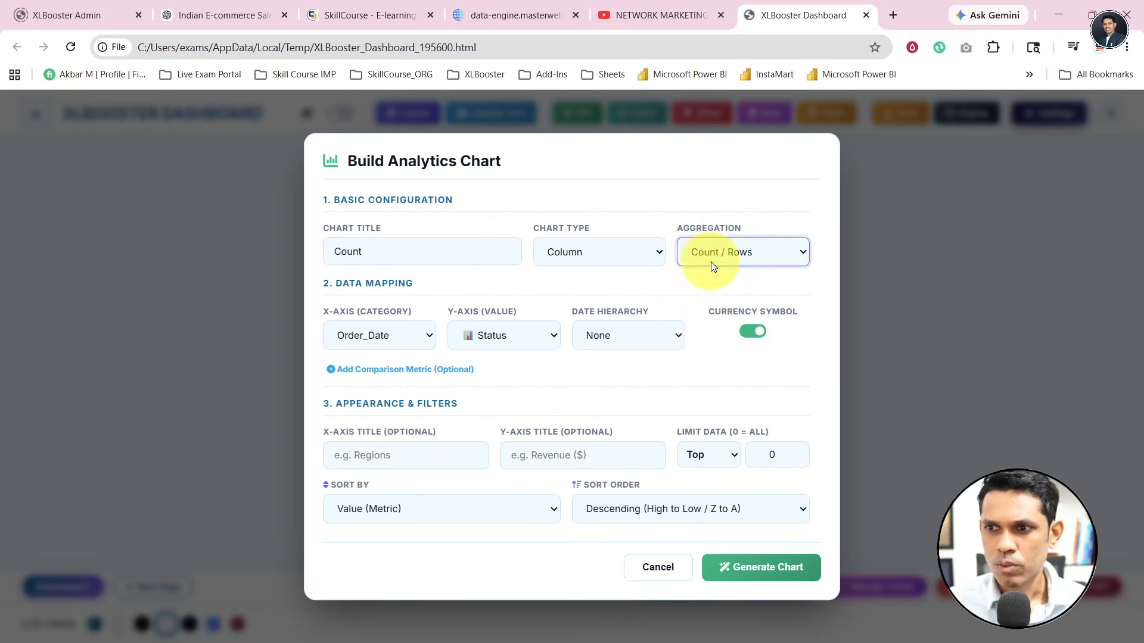
{"action": "left_click", "coordinate": [584, 256]}
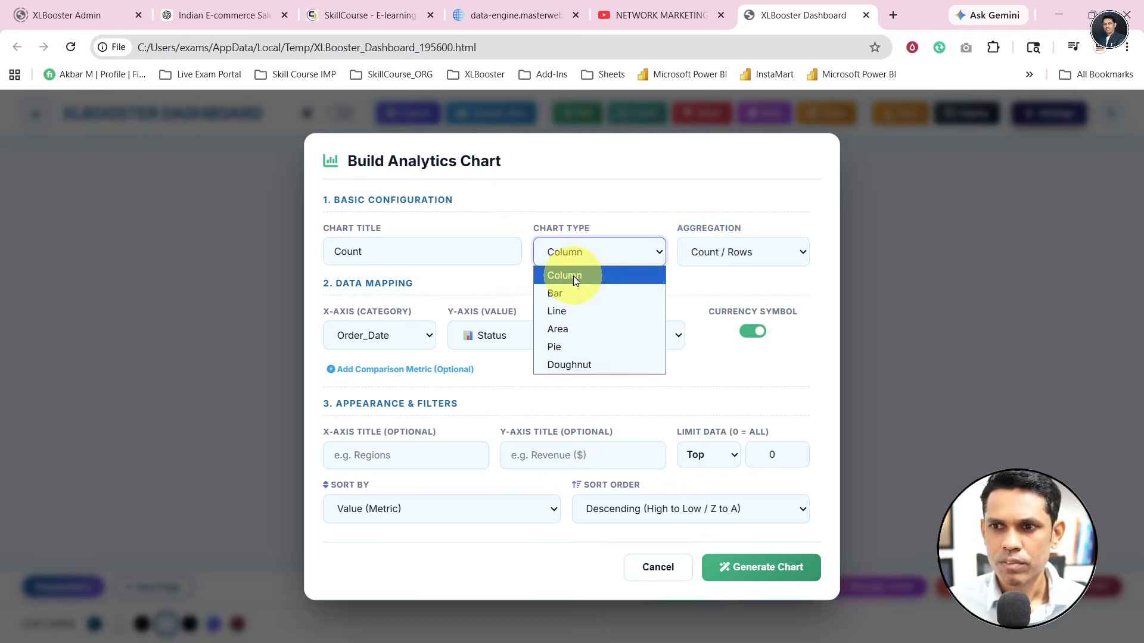
{"action": "left_click", "coordinate": [573, 276]}
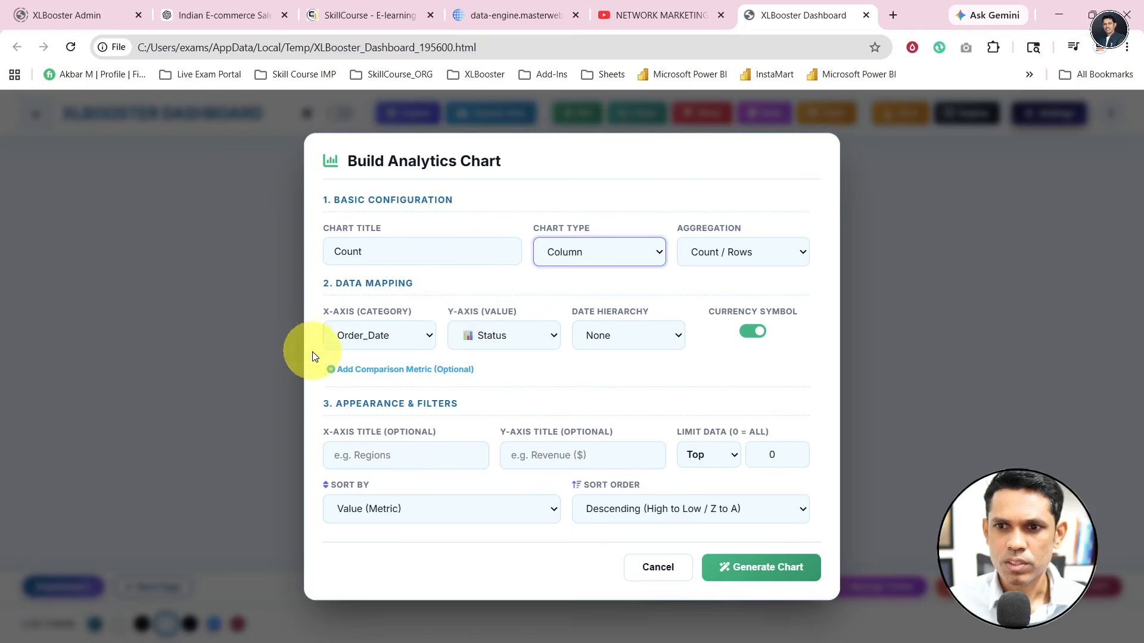
Step: Map the calculated field Status to the chart's X-axis category and keep it as the Y-axis value
{"action": "left_click", "coordinate": [392, 334]}
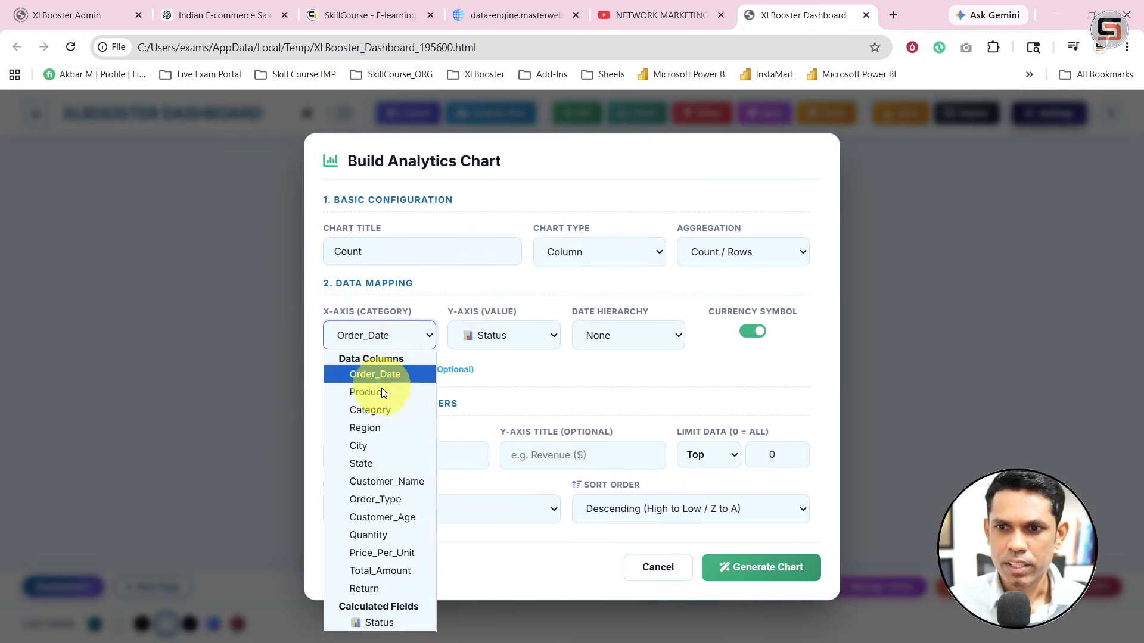
{"action": "left_click", "coordinate": [382, 622]}
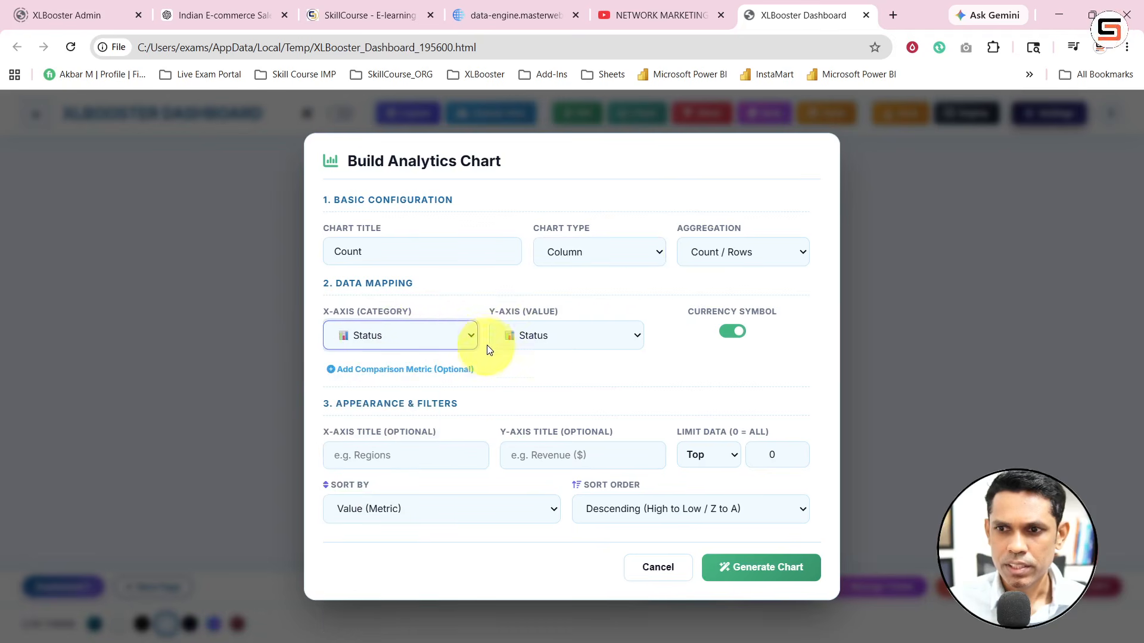
{"action": "left_click", "coordinate": [549, 344]}
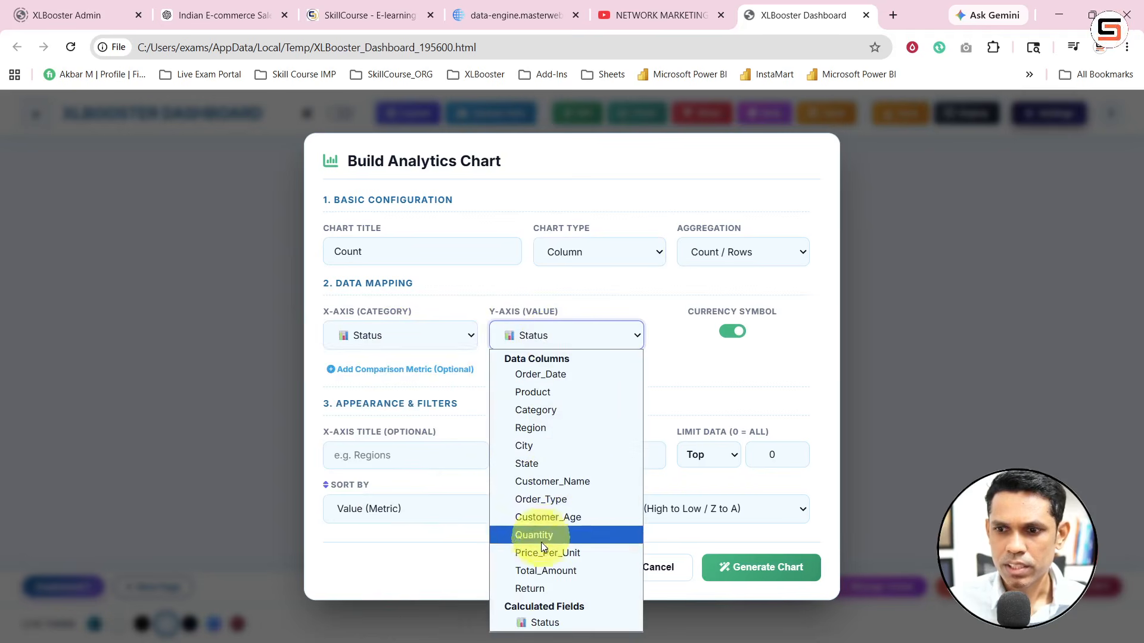
{"action": "left_click", "coordinate": [549, 620]}
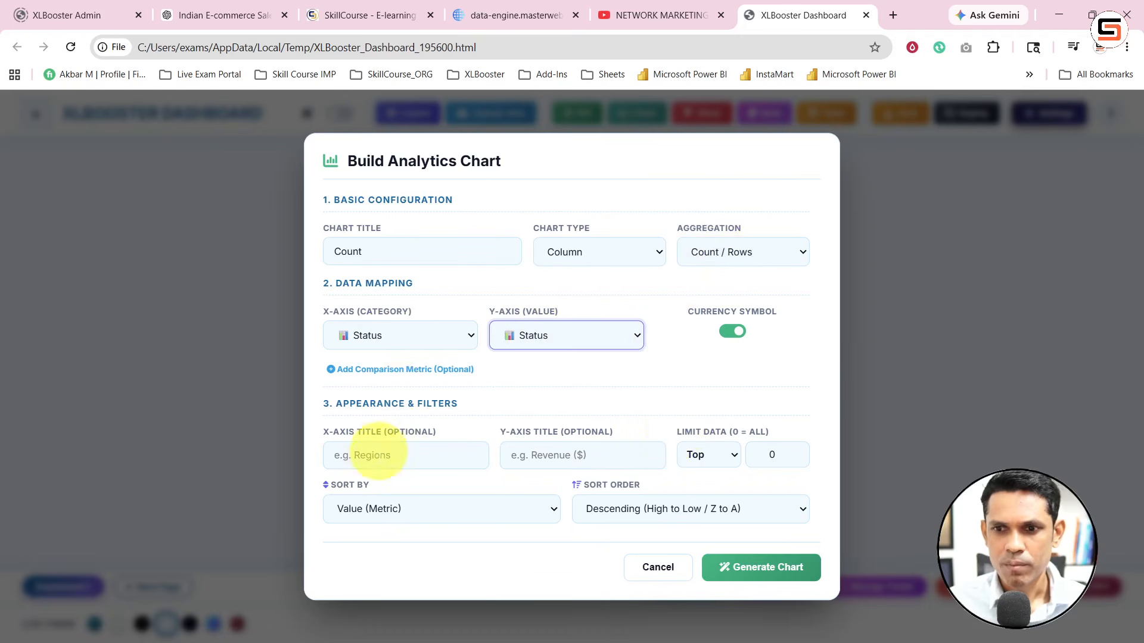
Step: Set the X-axis title to Status and the Y-axis title to Count, and generate the chart
{"action": "left_click", "coordinate": [388, 455]}
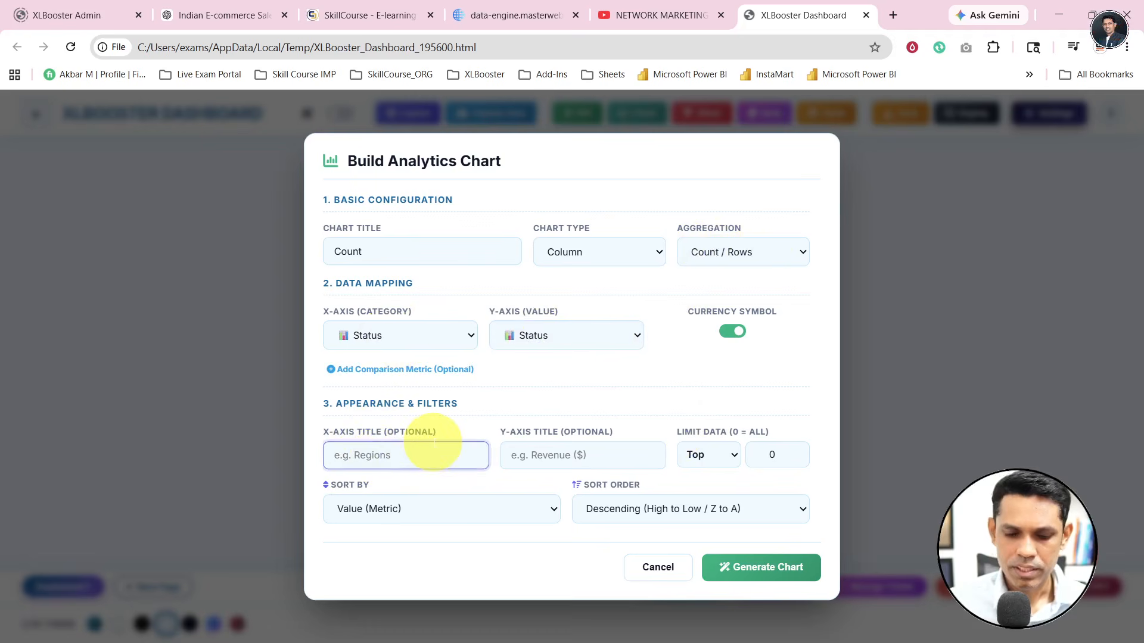
{"action": "type", "text": "Status"}
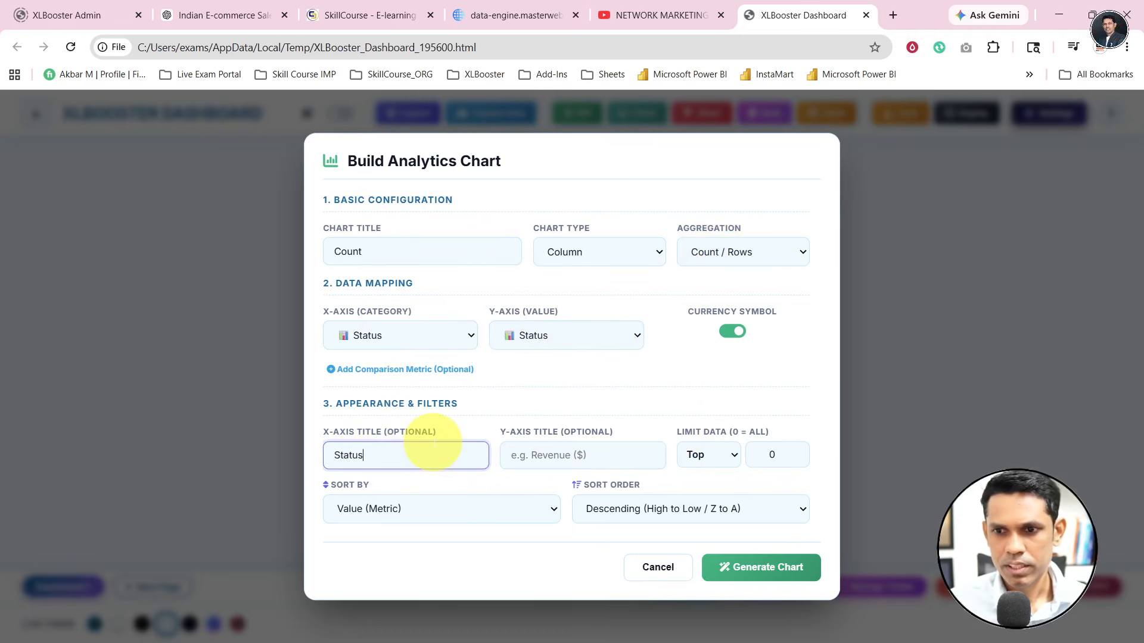
{"action": "key", "text": "Tab"}
{"action": "type", "text": "Co"}
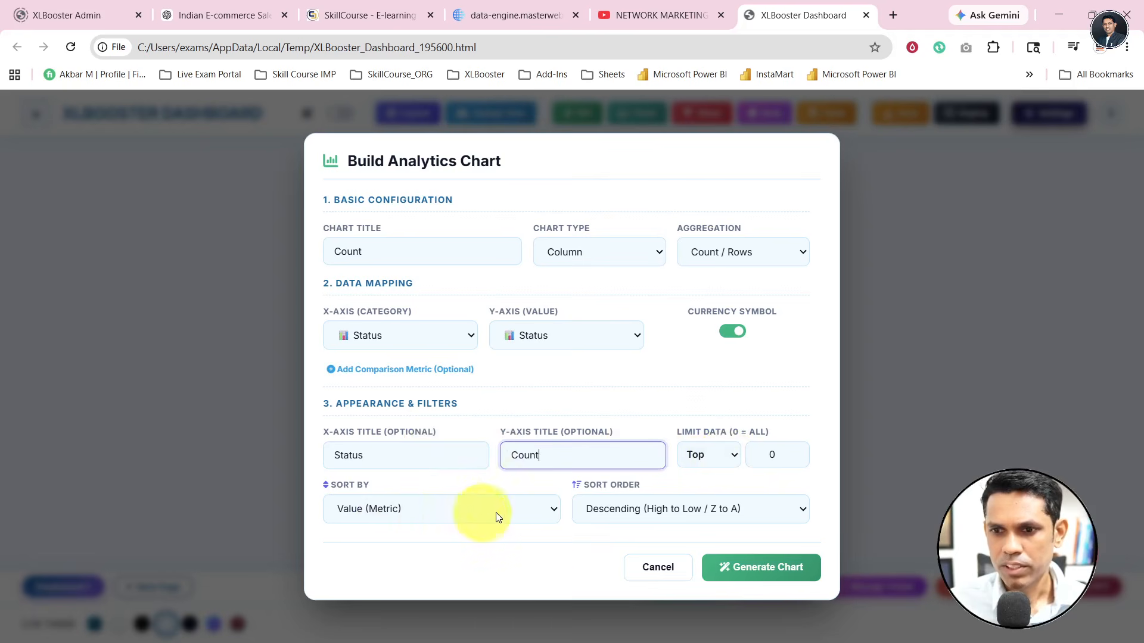
{"action": "left_click", "coordinate": [752, 571]}
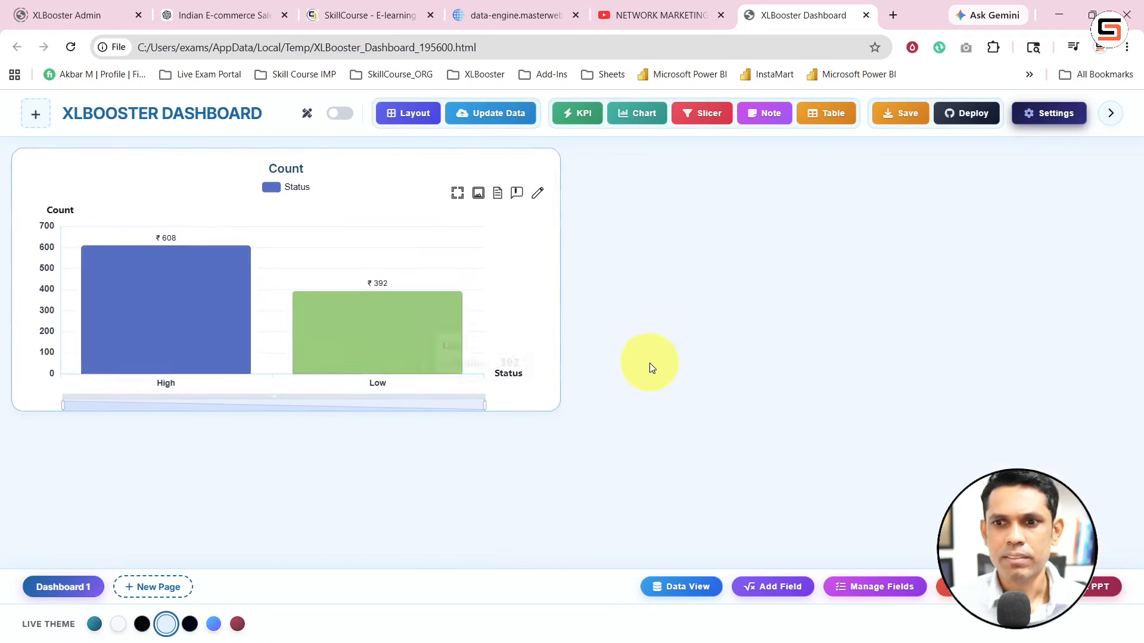
Step: Compare the value labels of the High and Low columns in the Count chart, marking them on screen
{"action": "key", "text": "ctrl+2"}
{"action": "mouse_move", "coordinate": [170, 214]}
{"action": "left_mouse_down"}
{"action": "mouse_move", "coordinate": [145, 214]}
{"action": "mouse_move", "coordinate": [161, 209]}
{"action": "left_mouse_up"}
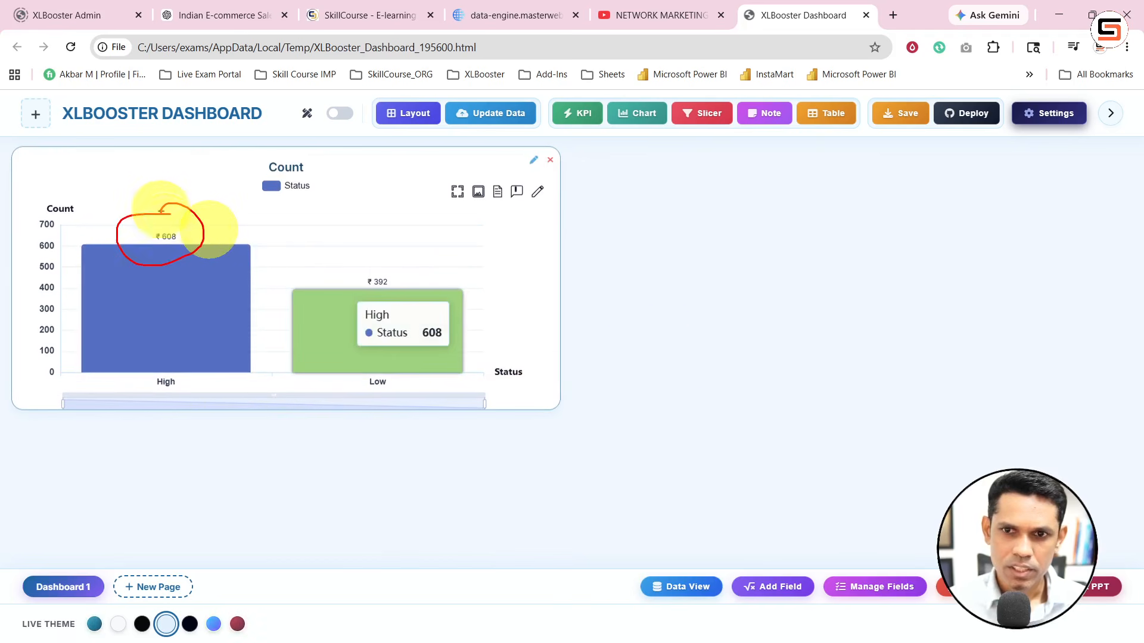
{"action": "left_click_drag", "start_coordinate": [391, 259], "coordinate": [357, 268]}
{"action": "key", "text": "Escape"}
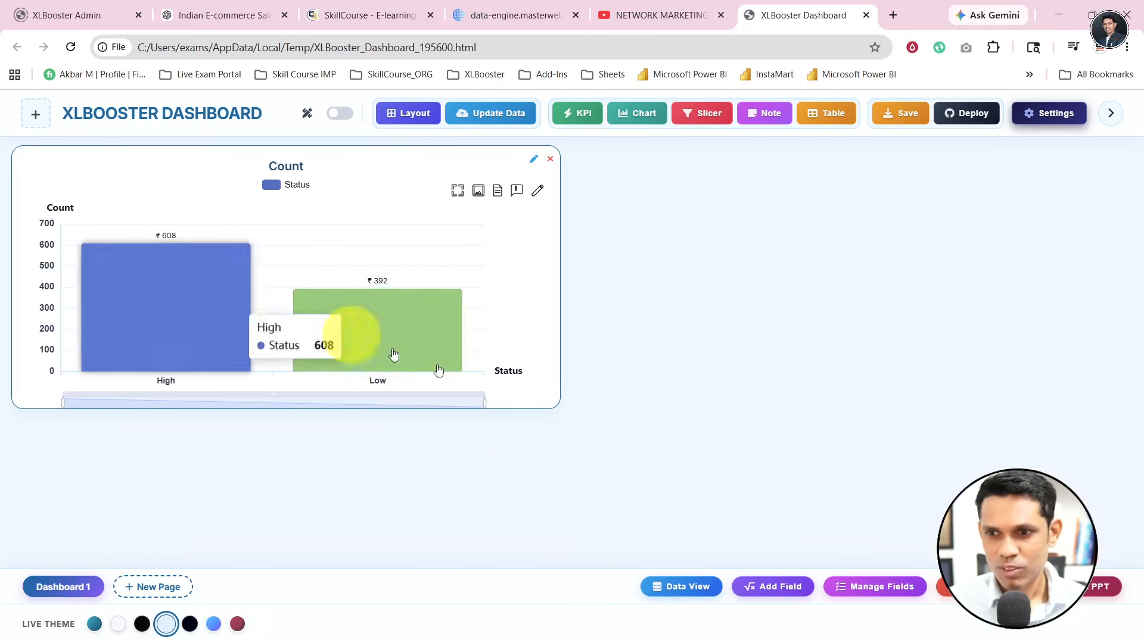
Step: Review the Status column's formula in the list of managed calculated fields and close the list
{"action": "left_click", "coordinate": [904, 592]}
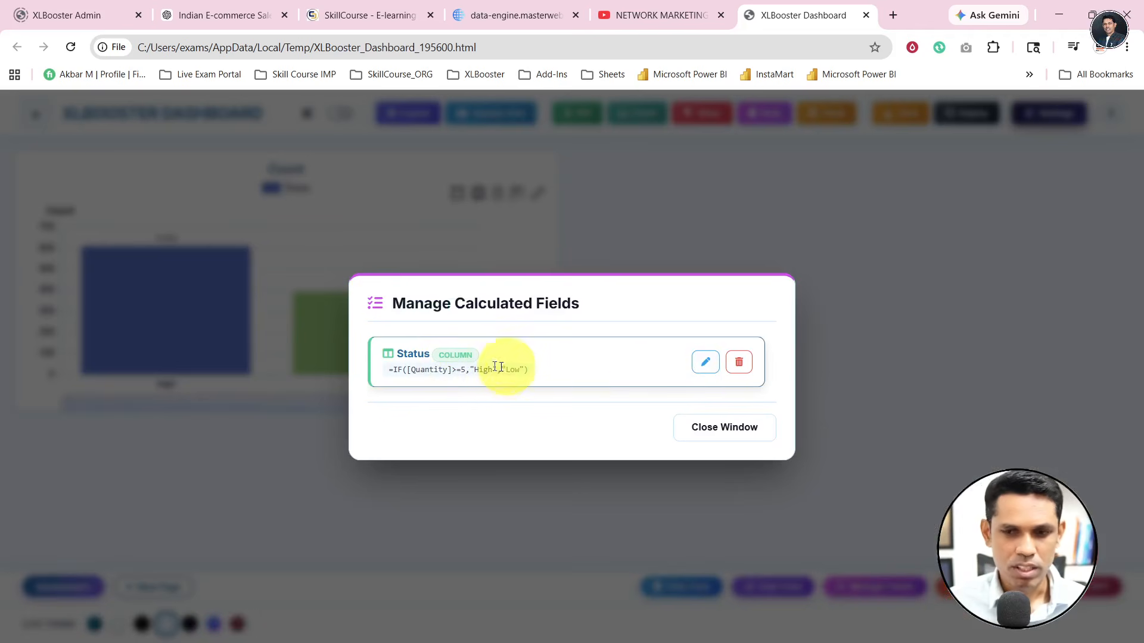
{"action": "mouse_move", "coordinate": [389, 328]}
{"action": "left_mouse_down"}
{"action": "mouse_move", "coordinate": [364, 353]}
{"action": "mouse_move", "coordinate": [447, 325]}
{"action": "left_mouse_up"}
{"action": "left_click_drag", "start_coordinate": [457, 387], "coordinate": [470, 455]}
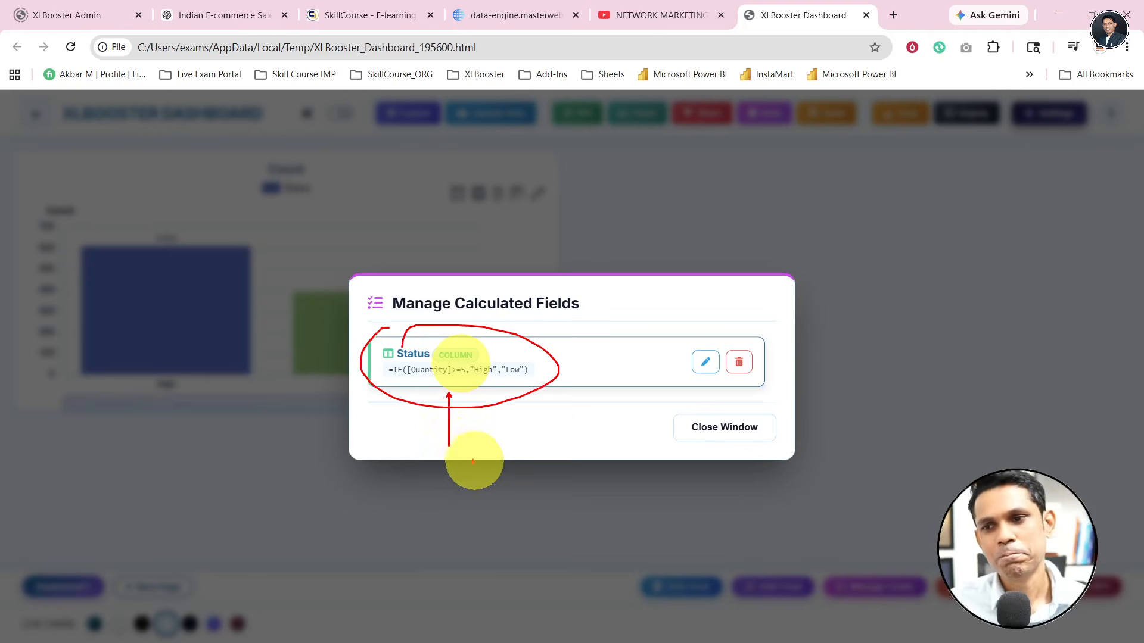
{"action": "key", "text": "Escape"}
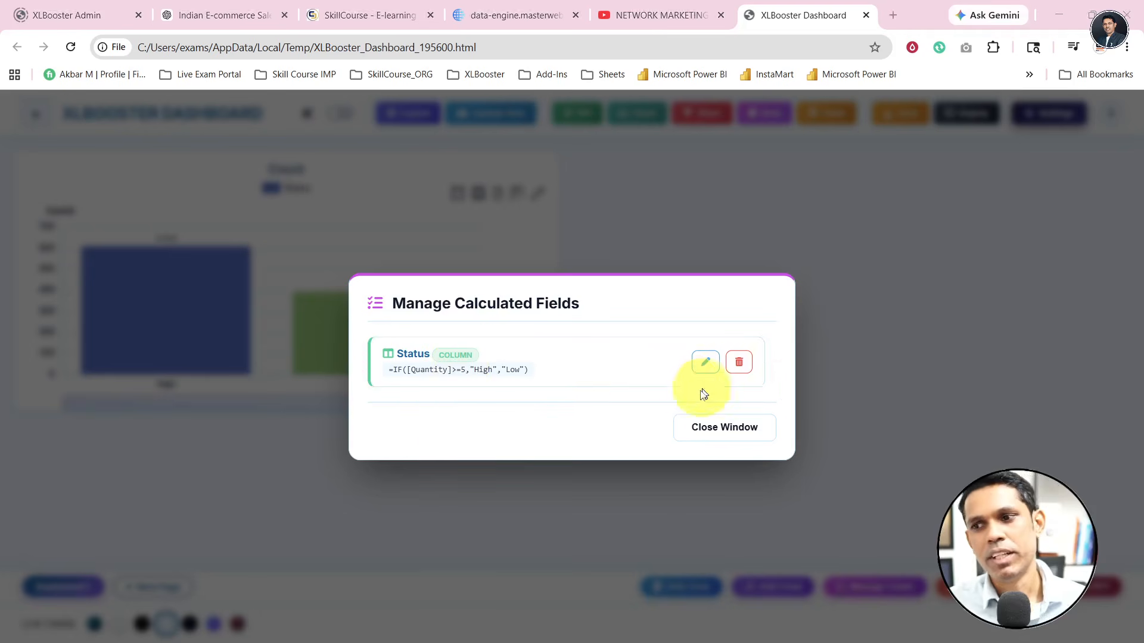
{"action": "left_click", "coordinate": [730, 426]}
Step: Examine the calculated Status column at the end of the raw data view, marking its header and values
{"action": "left_click", "coordinate": [684, 585]}
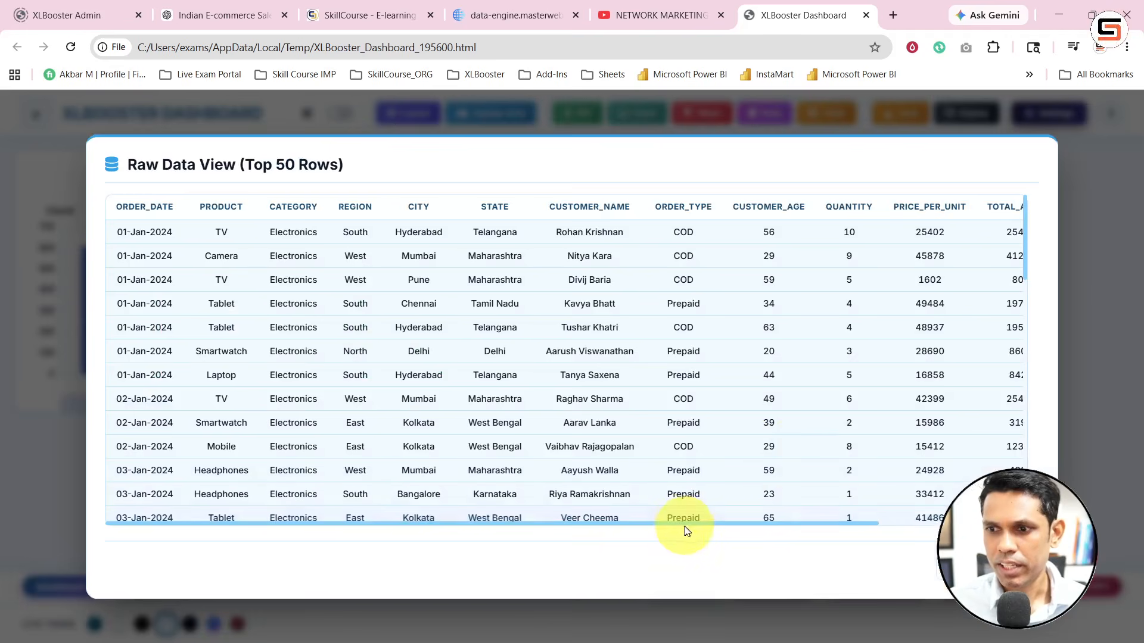
{"action": "left_click_drag", "start_coordinate": [766, 522], "coordinate": [928, 519]}
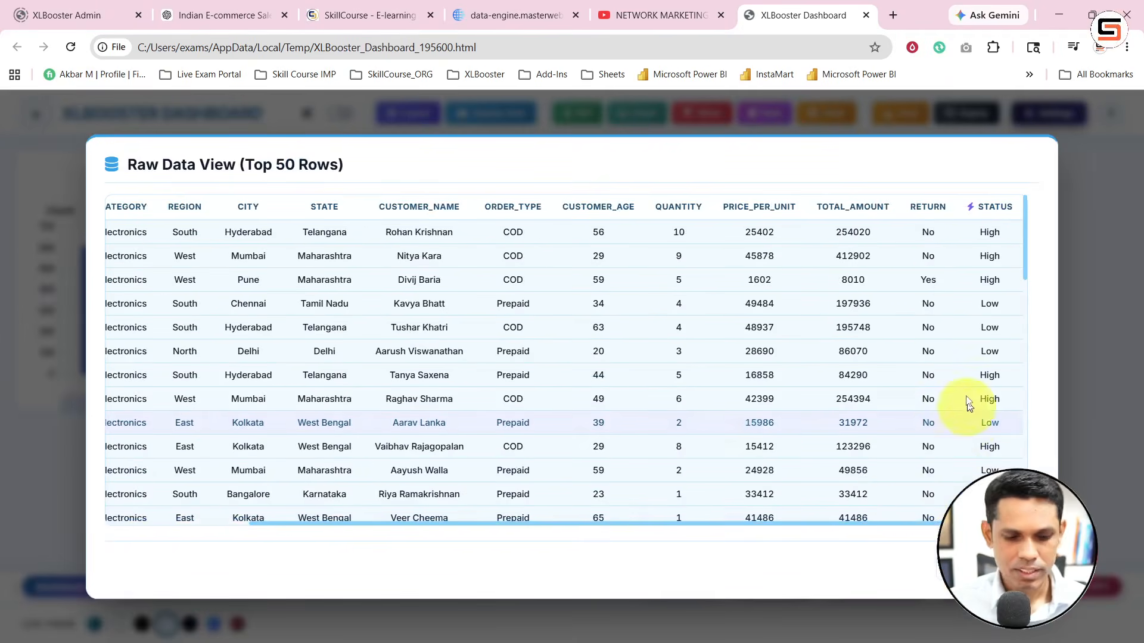
{"action": "key", "text": "ctrl+2"}
{"action": "left_click_drag", "start_coordinate": [962, 241], "coordinate": [958, 248]}
{"action": "left_click_drag", "start_coordinate": [968, 270], "coordinate": [955, 283]}
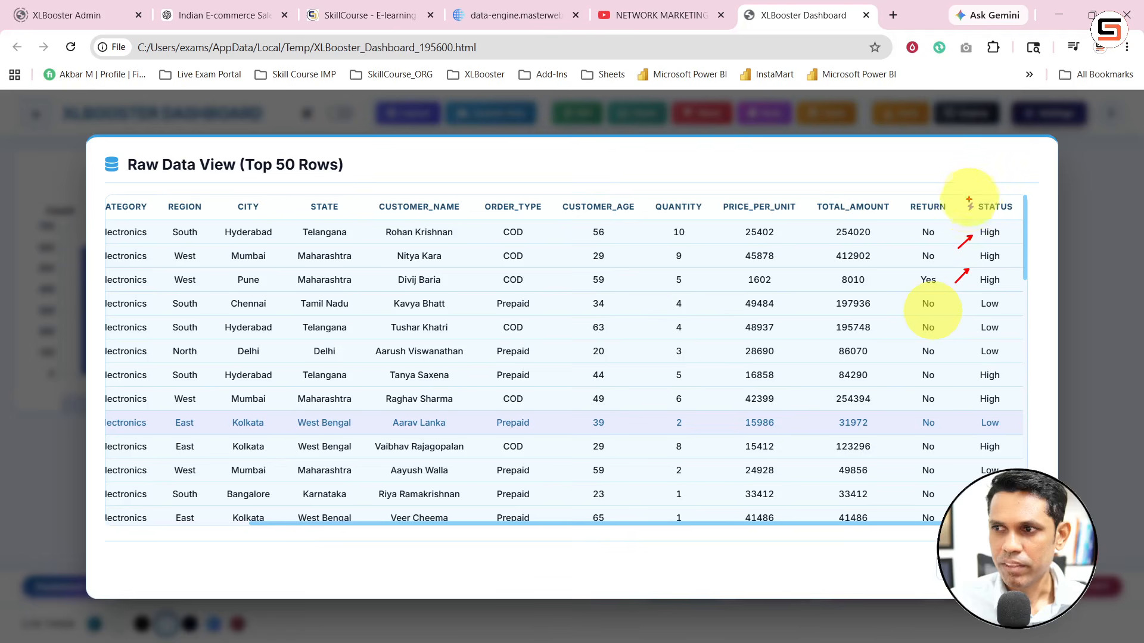
{"action": "mouse_move", "coordinate": [970, 193]}
{"action": "left_mouse_down"}
{"action": "mouse_move", "coordinate": [979, 203]}
{"action": "mouse_move", "coordinate": [965, 188]}
{"action": "left_mouse_up"}
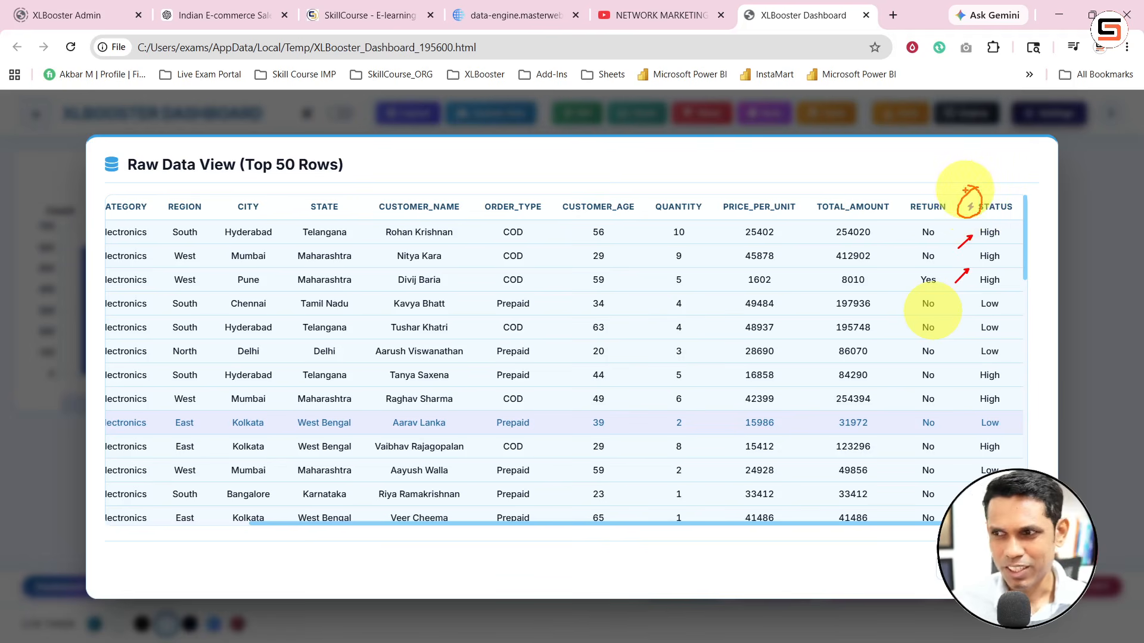
{"action": "key", "text": "Escape"}
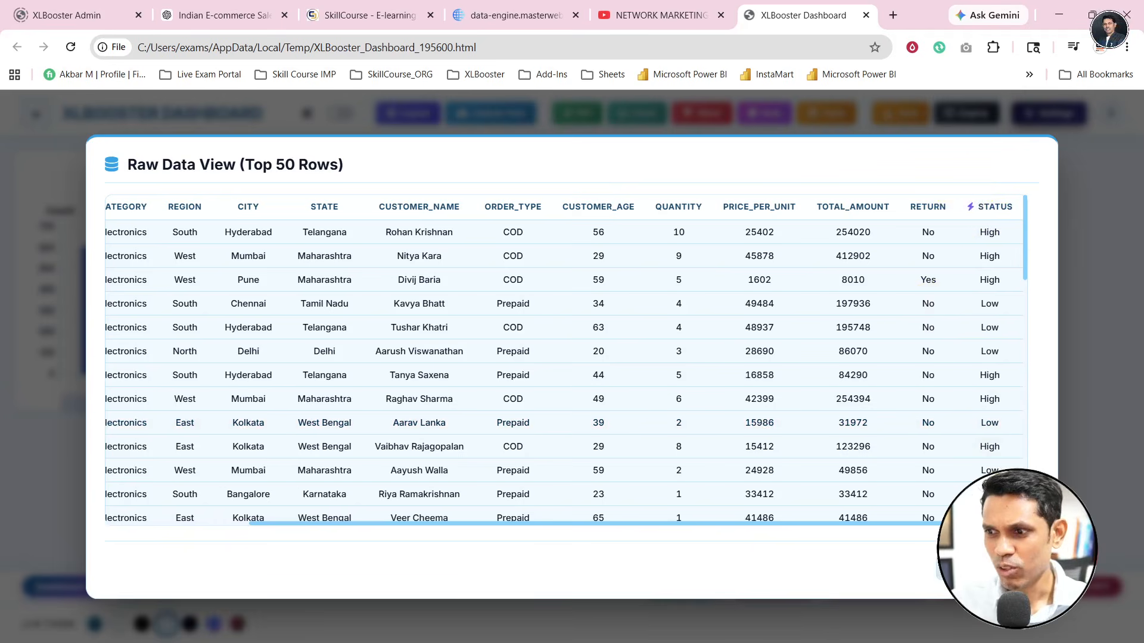
Step: Leave the raw data view, switch to the Excel workbook and return to the header row of the Sales_Data sheet
{"action": "left_click", "coordinate": [988, 568]}
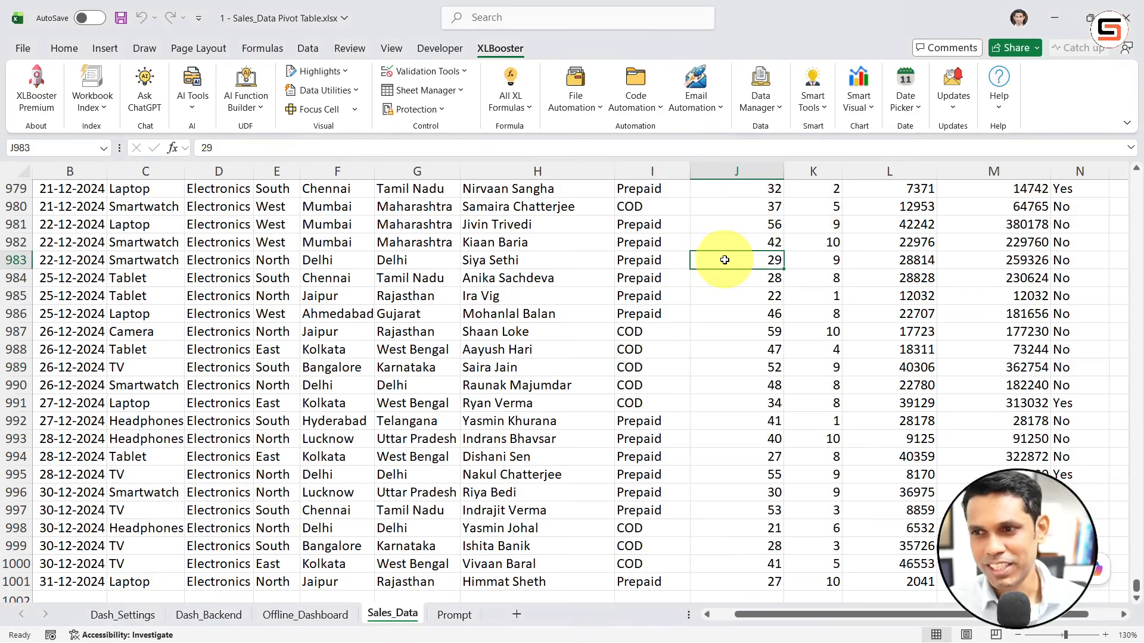
{"action": "scroll", "coordinate": [717, 258], "scroll_direction": "up", "scroll_amount": 8}
{"action": "left_click", "coordinate": [715, 256]}
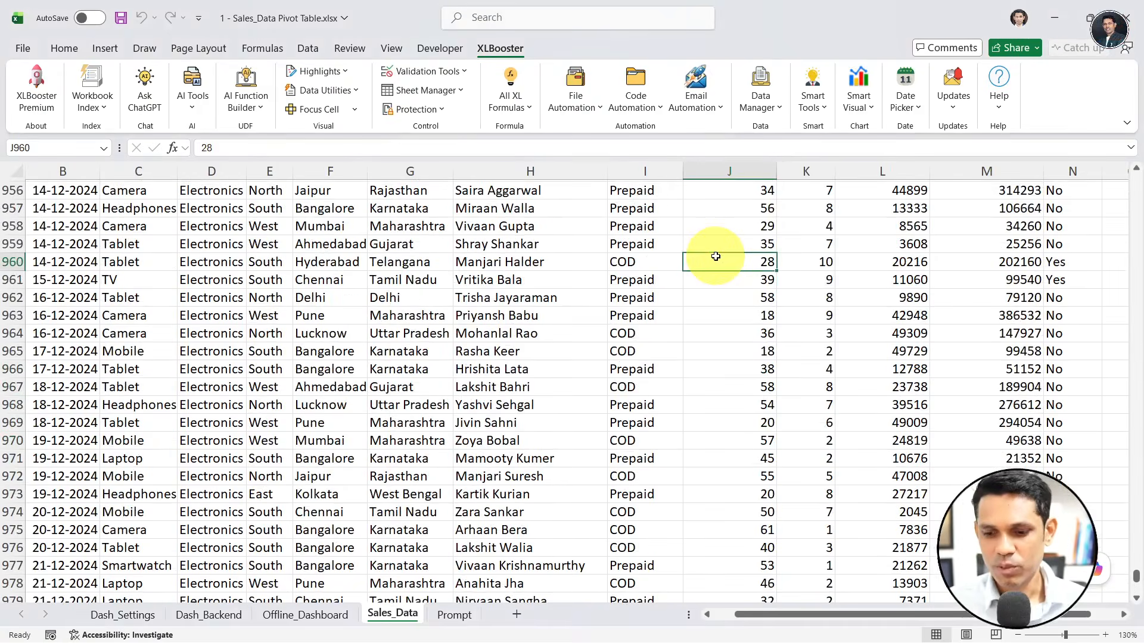
{"action": "key", "text": "ctrl+Up"}
{"action": "left_click", "coordinate": [863, 105]}
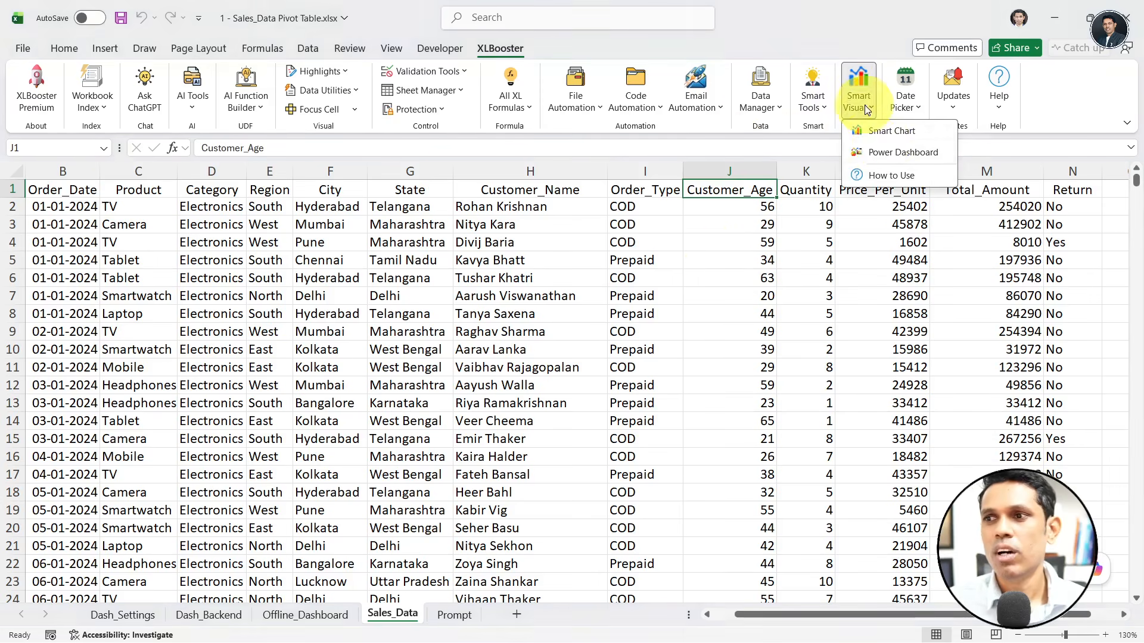
{"action": "left_click", "coordinate": [734, 223]}
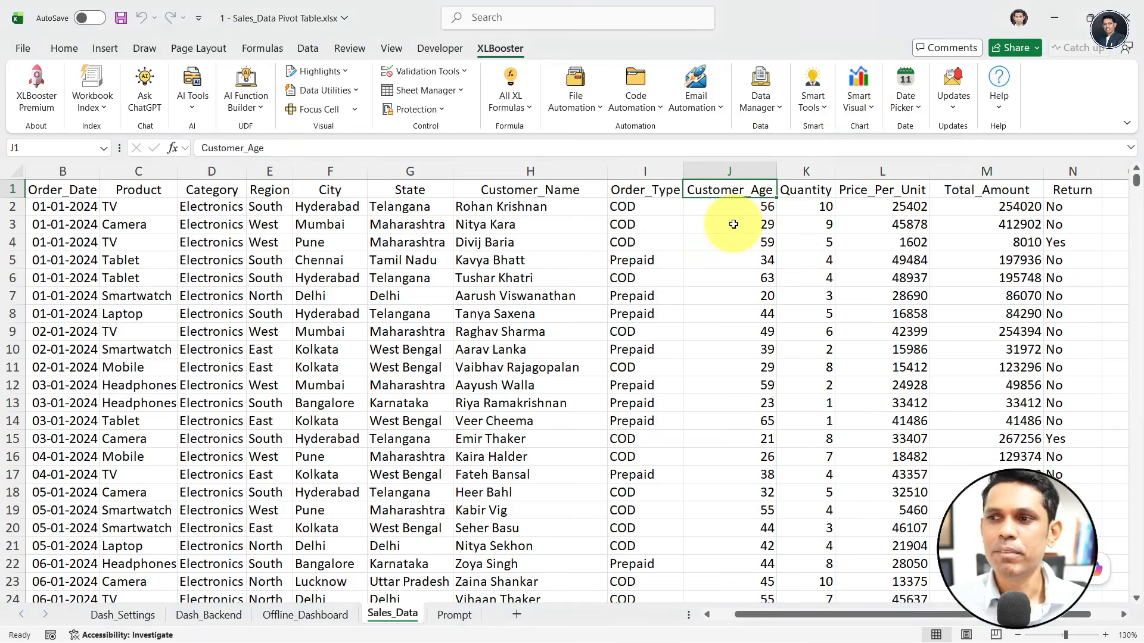
{"action": "left_click", "coordinate": [854, 112]}
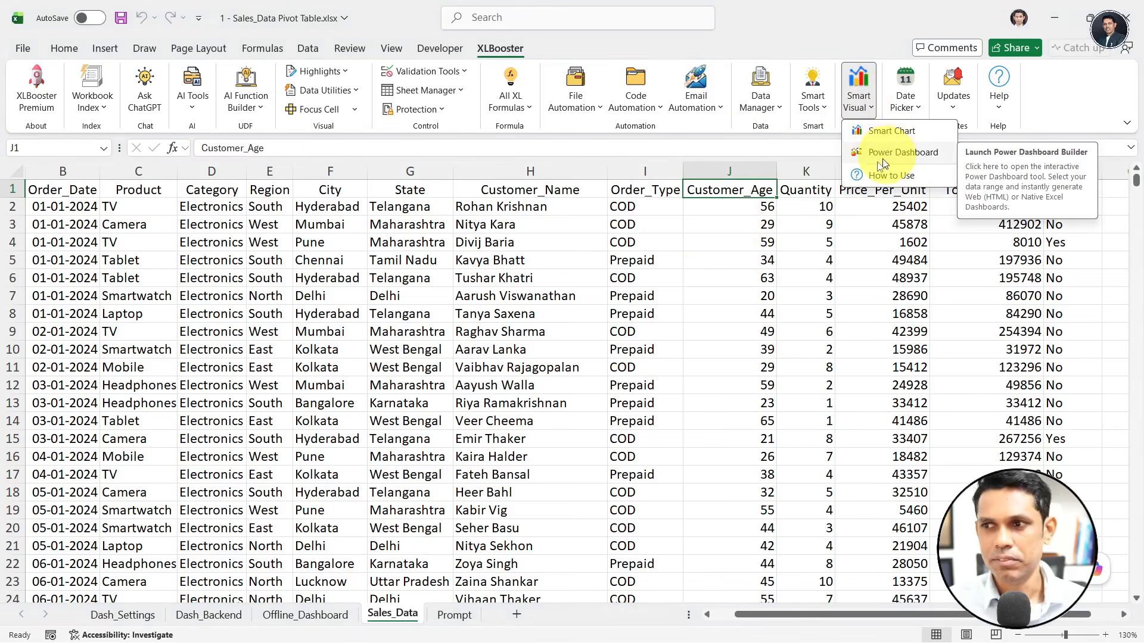
{"action": "left_click", "coordinate": [887, 156]}
{"action": "left_click", "coordinate": [593, 195]}
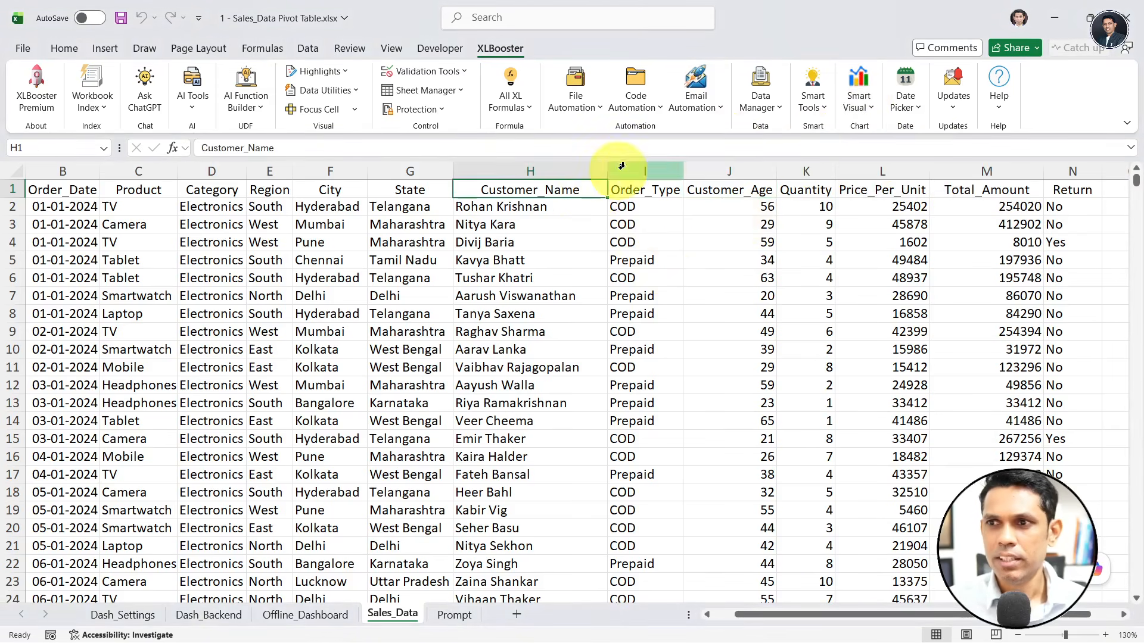
Step: Open the Gmail Sender Pro form and place it clear of the columns from Order_Type to Total_Amount
{"action": "left_click", "coordinate": [695, 103]}
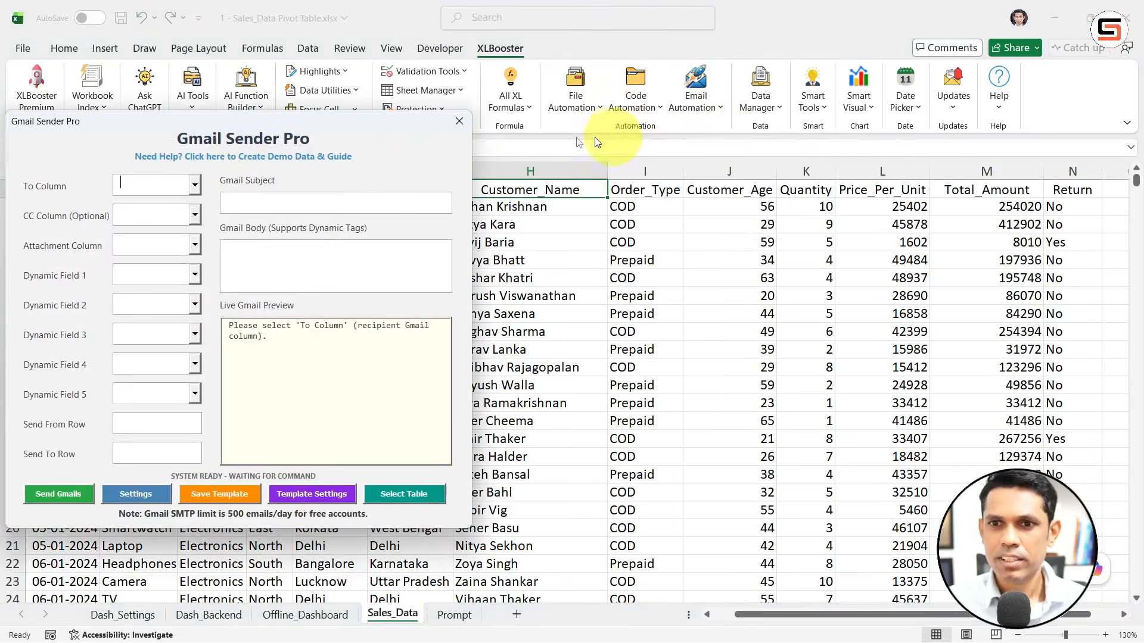
{"action": "left_click_drag", "start_coordinate": [248, 122], "coordinate": [474, 127]}
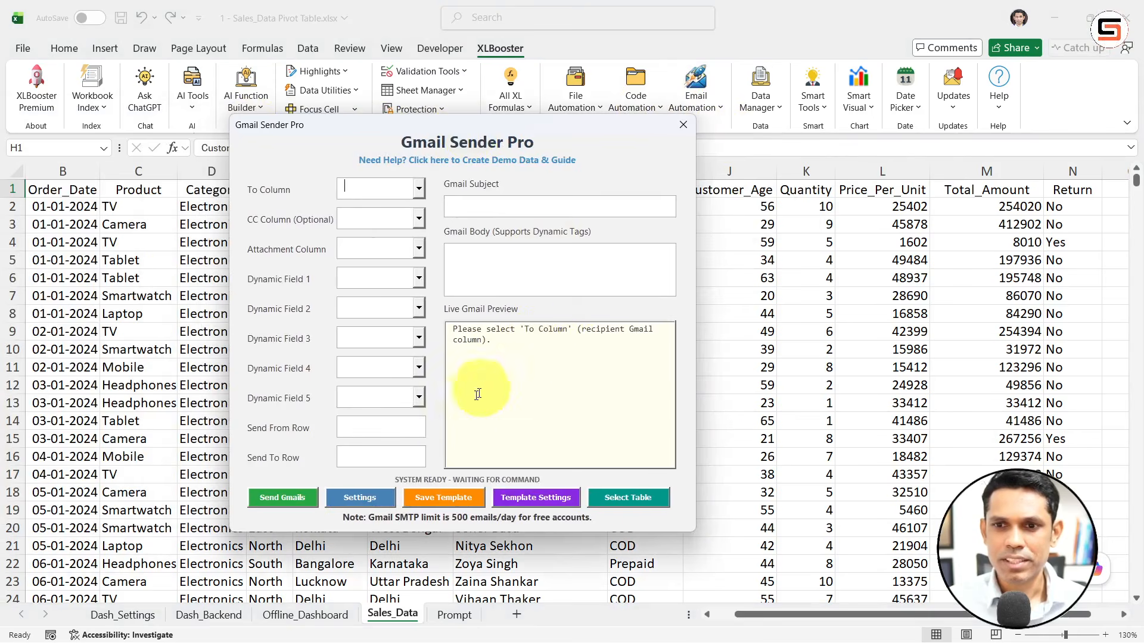
{"action": "left_click", "coordinate": [576, 368]}
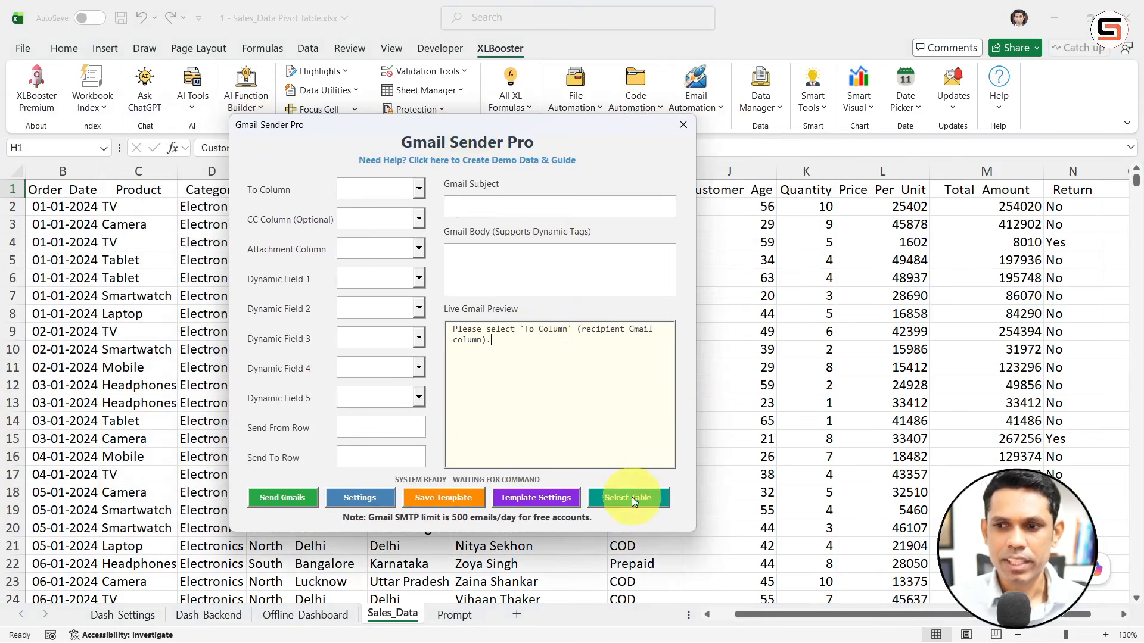
{"action": "left_click_drag", "start_coordinate": [507, 129], "coordinate": [378, 127]}
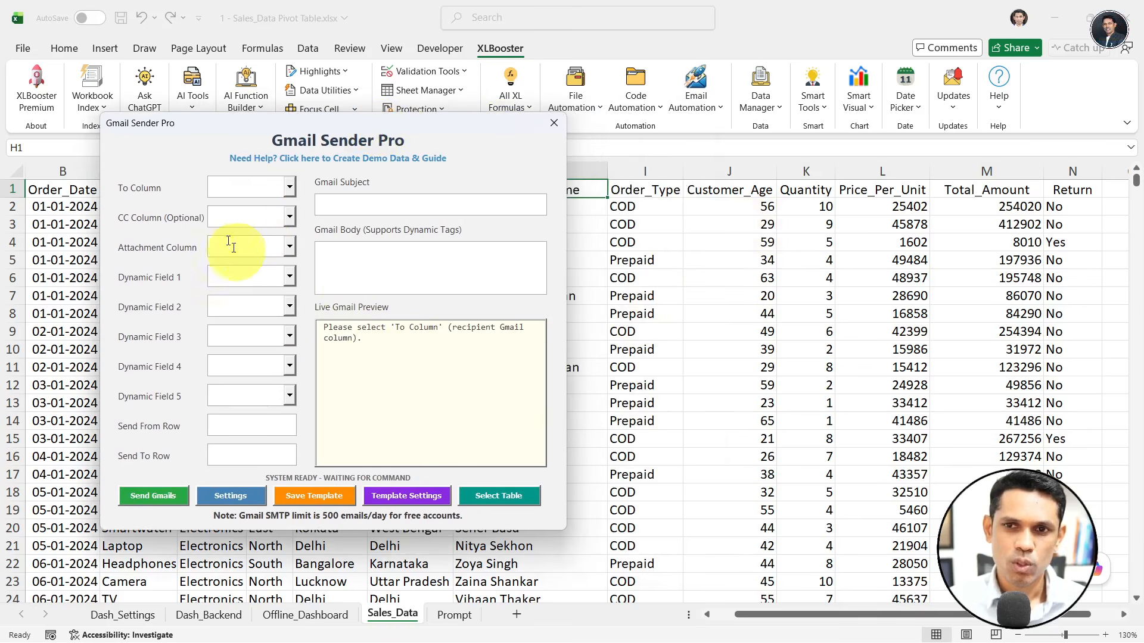
Step: Choose the range I1:M7 of Sales_Data as the data table to insert in the email
{"action": "left_click_drag", "start_coordinate": [668, 194], "coordinate": [1000, 293]}
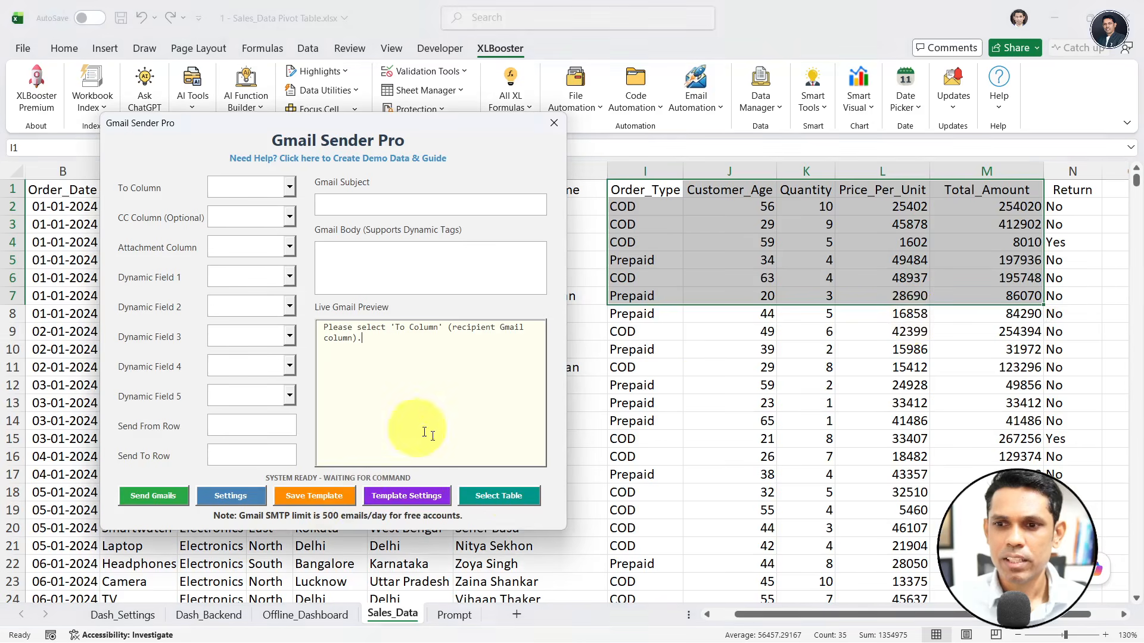
{"action": "left_click", "coordinate": [500, 496]}
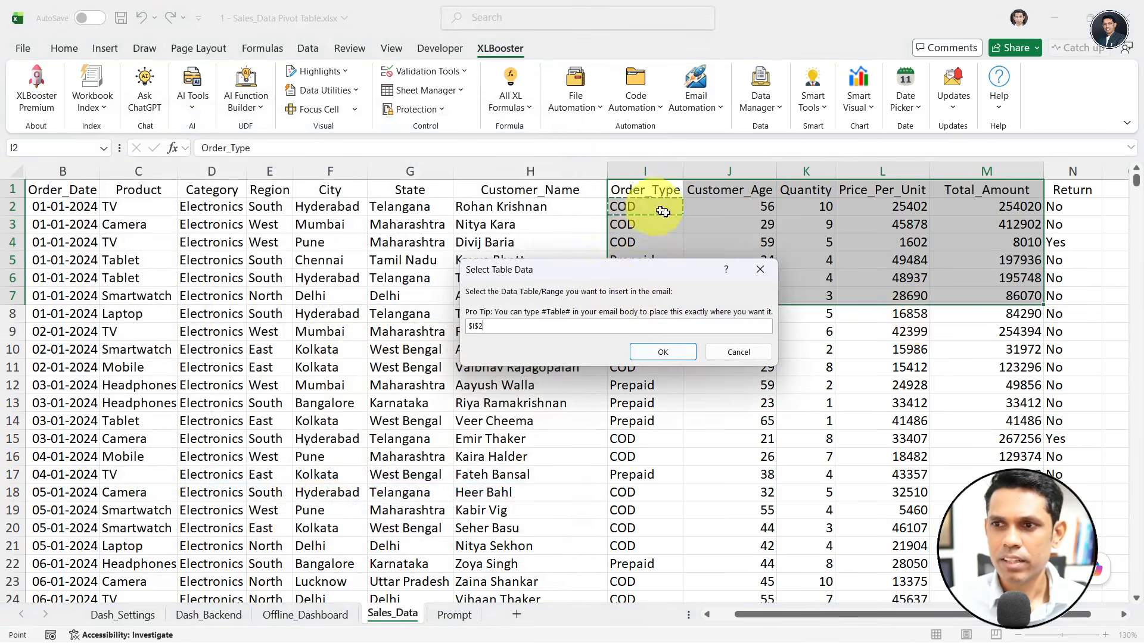
{"action": "left_click_drag", "start_coordinate": [677, 191], "coordinate": [1019, 298]}
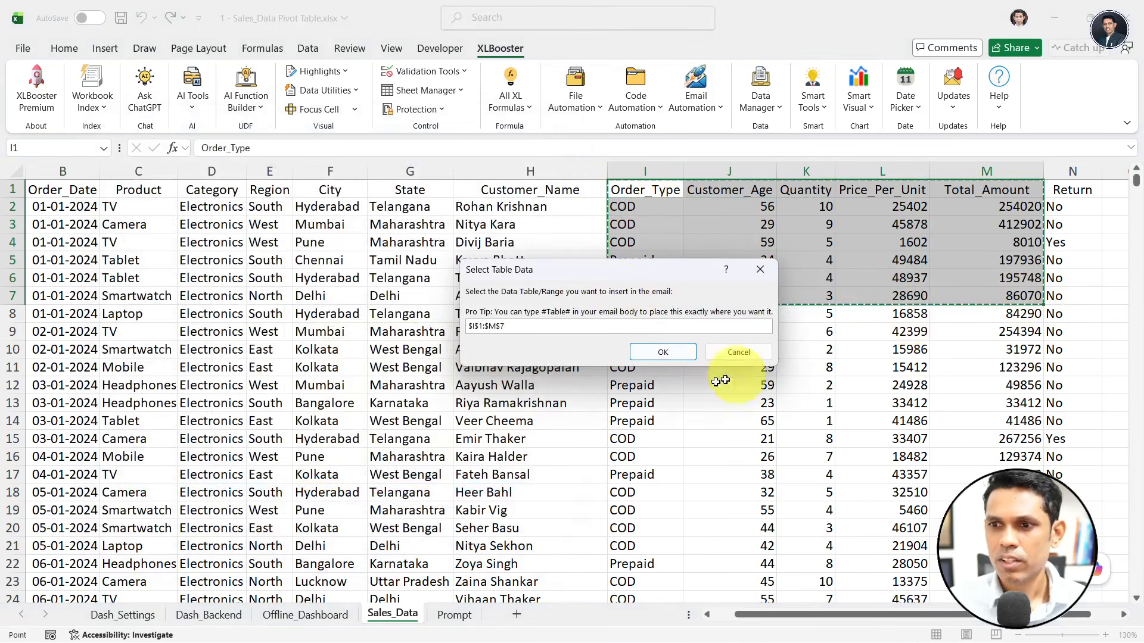
{"action": "left_click", "coordinate": [659, 354]}
{"action": "left_click", "coordinate": [670, 393]}
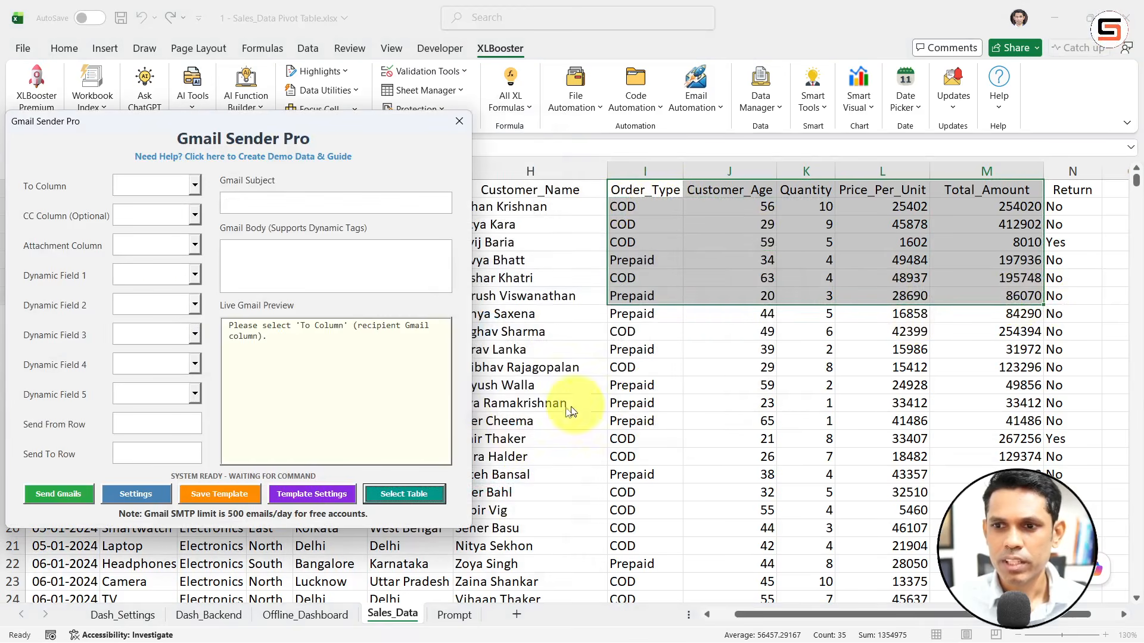
Step: Set the To Column to A and review the selected table in the live Gmail preview
{"action": "left_click", "coordinate": [195, 185]}
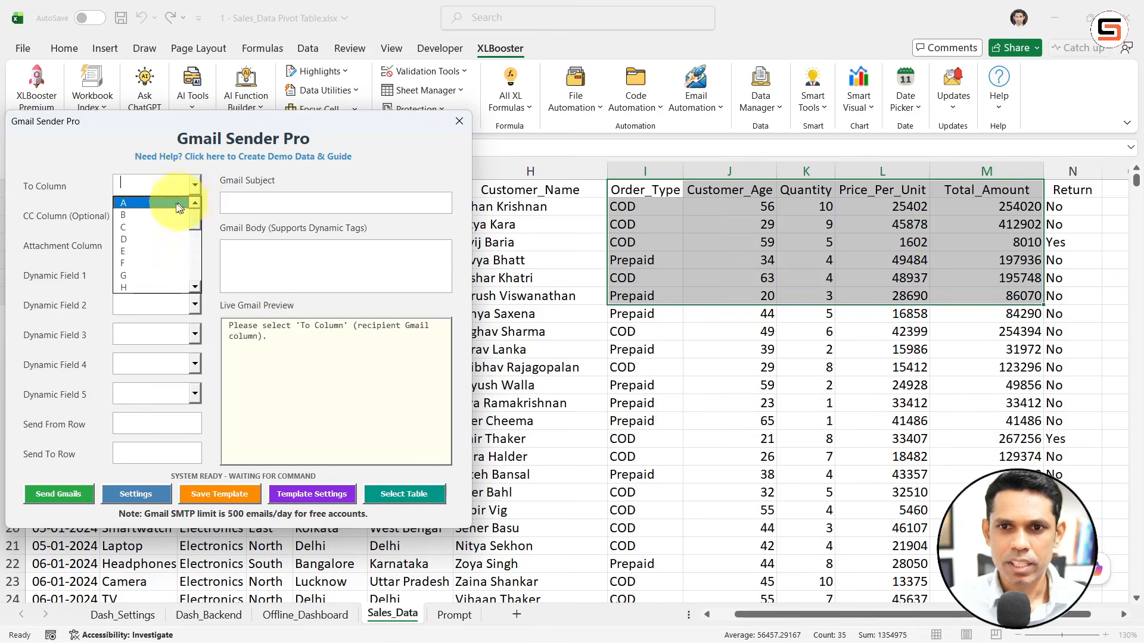
{"action": "left_click", "coordinate": [190, 200]}
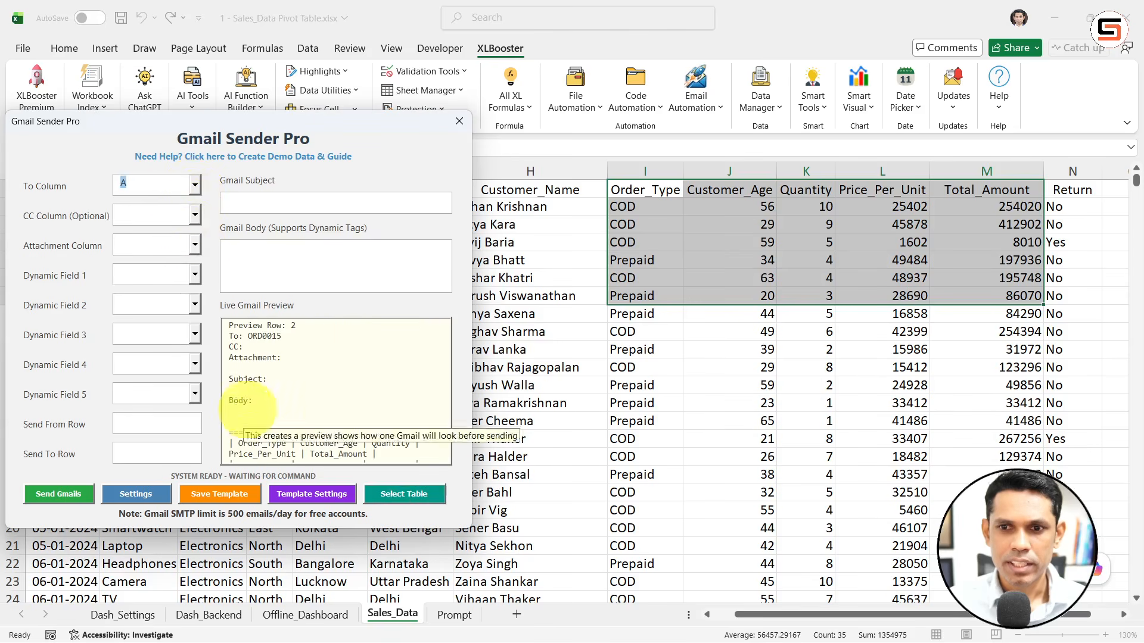
{"action": "left_click", "coordinate": [250, 410]}
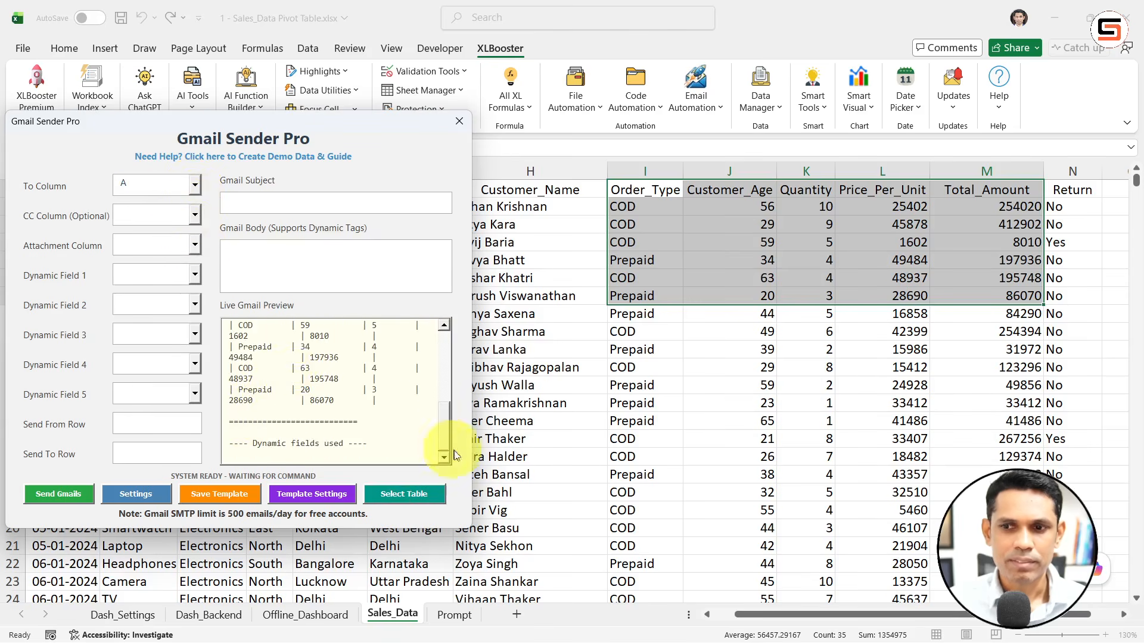
{"action": "left_click_drag", "start_coordinate": [446, 426], "coordinate": [440, 359]}
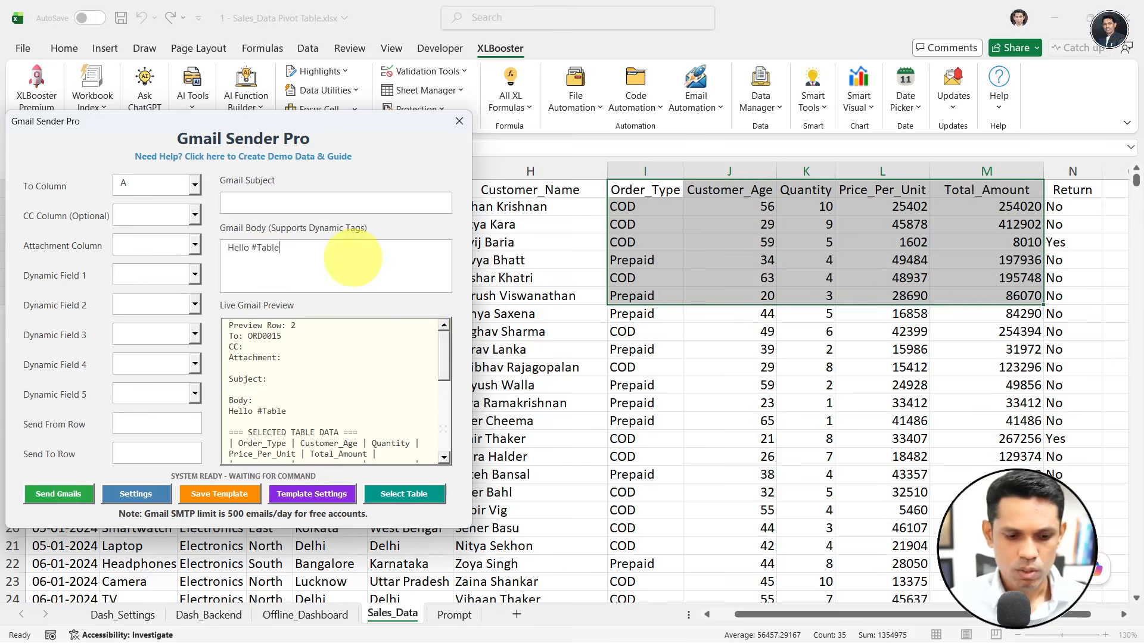
Step: Enter the Gmail body "Hello #Table# please check this data" and check the table's placement in the live preview
{"action": "type", "text": "# please check this data"}
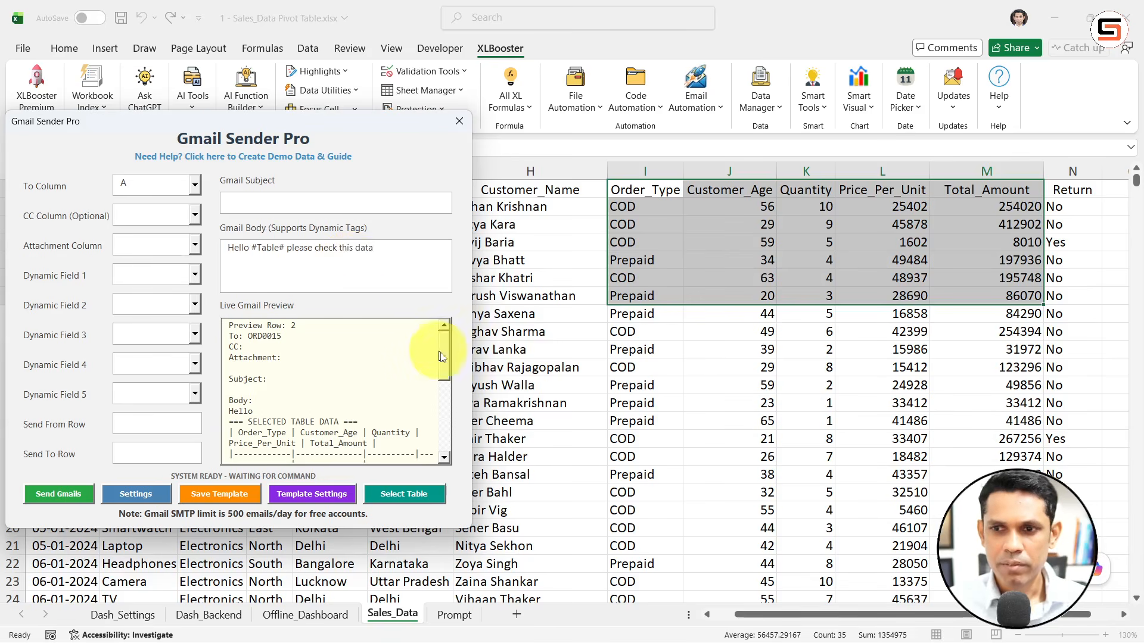
{"action": "left_click_drag", "start_coordinate": [446, 357], "coordinate": [449, 409]}
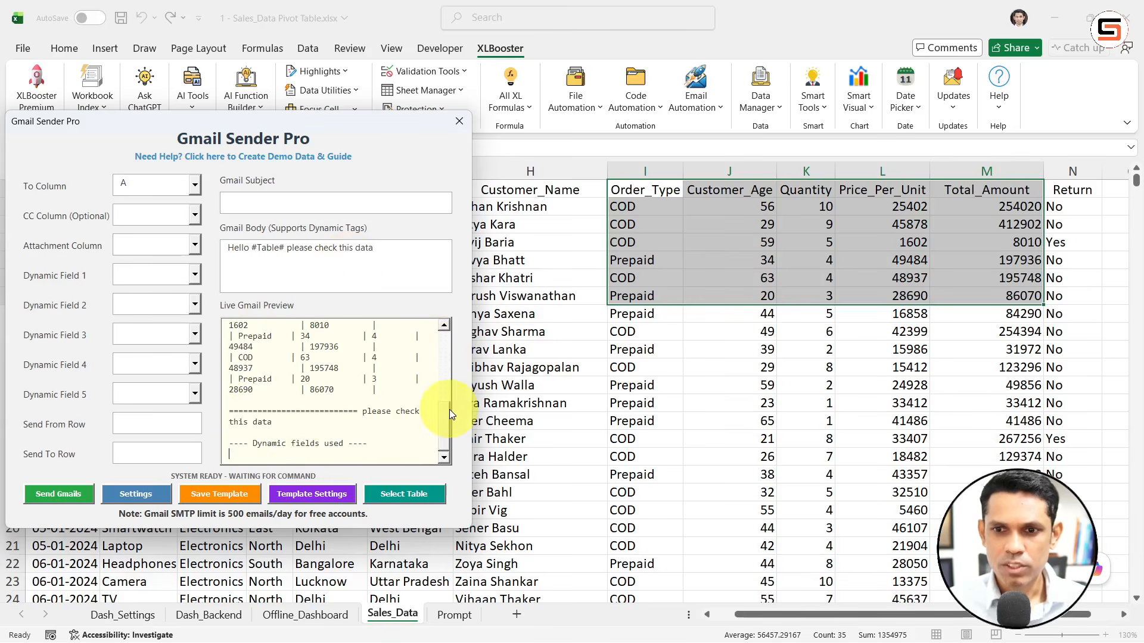
{"action": "left_click_drag", "start_coordinate": [361, 411], "coordinate": [446, 332]}
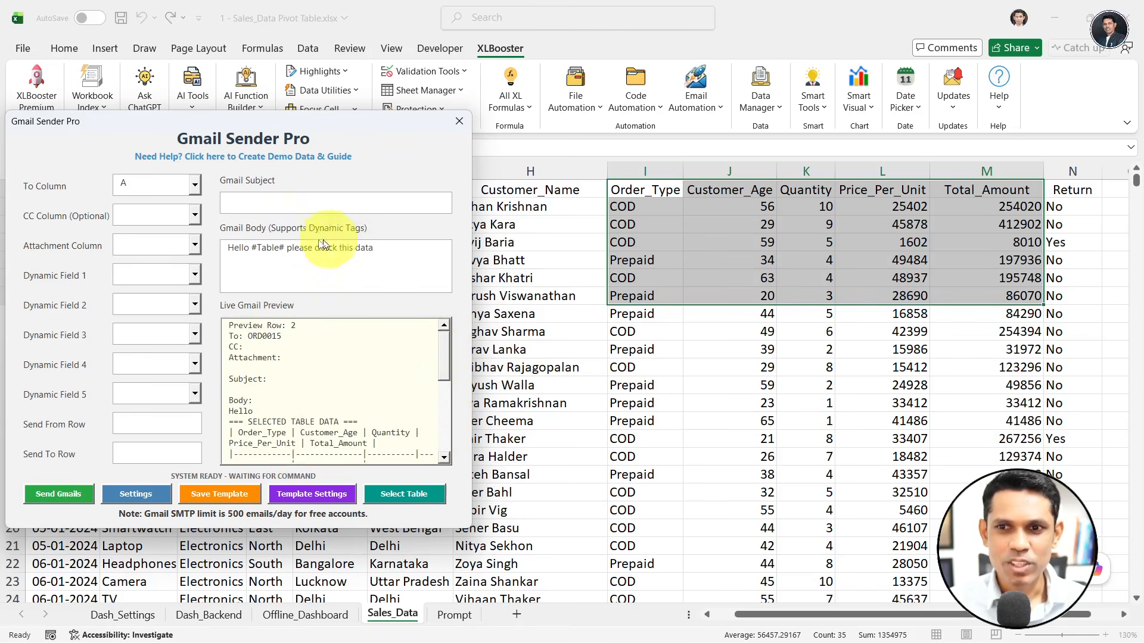
Step: Split the Gmail body into three lines: "Hello,", "#Table#" and "please check this data"
{"action": "left_click_drag", "start_coordinate": [228, 248], "coordinate": [418, 257]}
{"action": "left_click", "coordinate": [299, 249]}
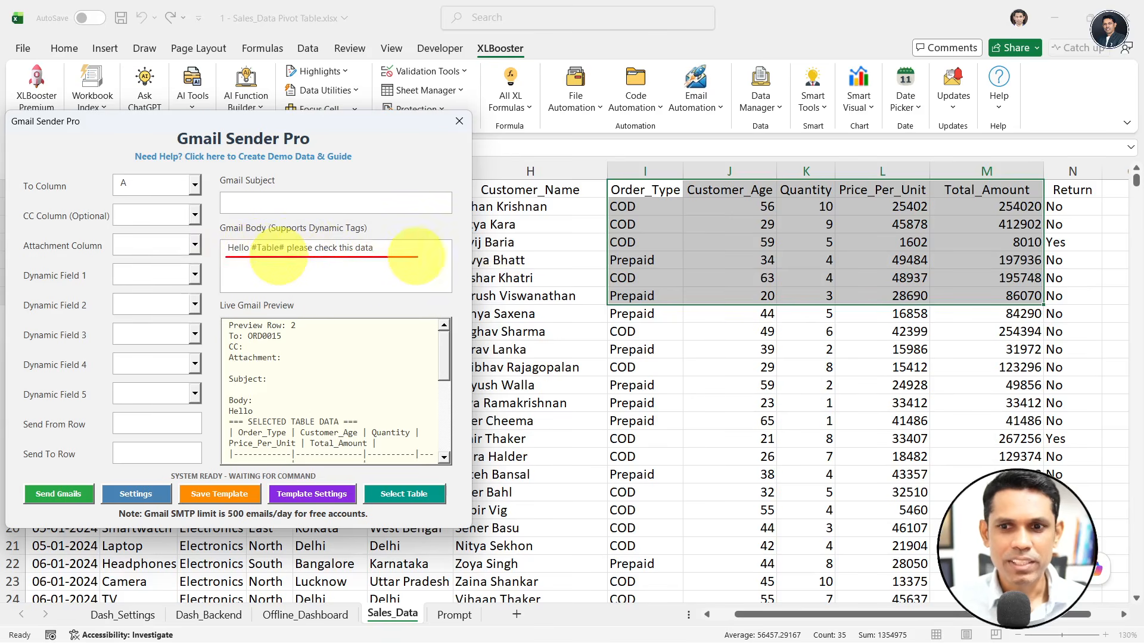
{"action": "key", "text": "Escape"}
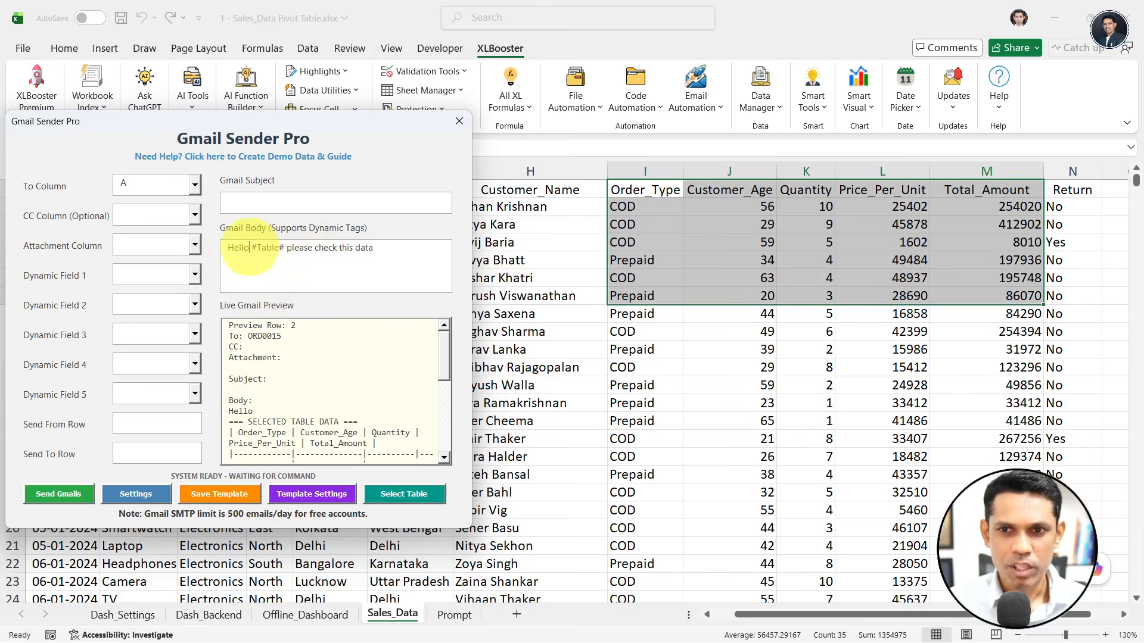
{"action": "key", "text": "Return"}
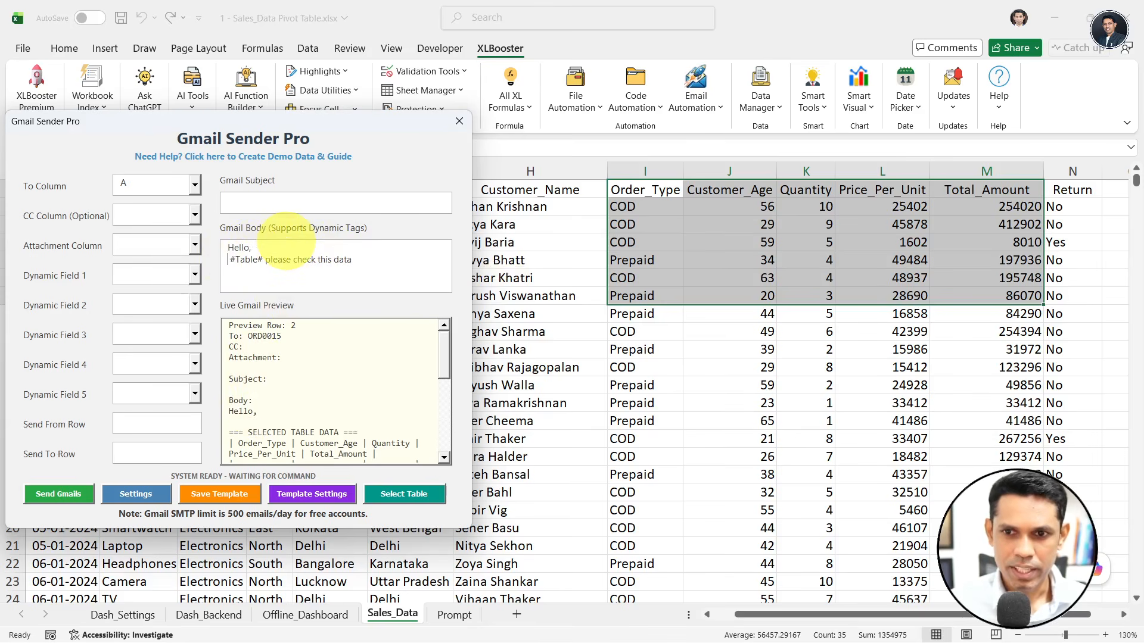
{"action": "double_click", "coordinate": [247, 260]}
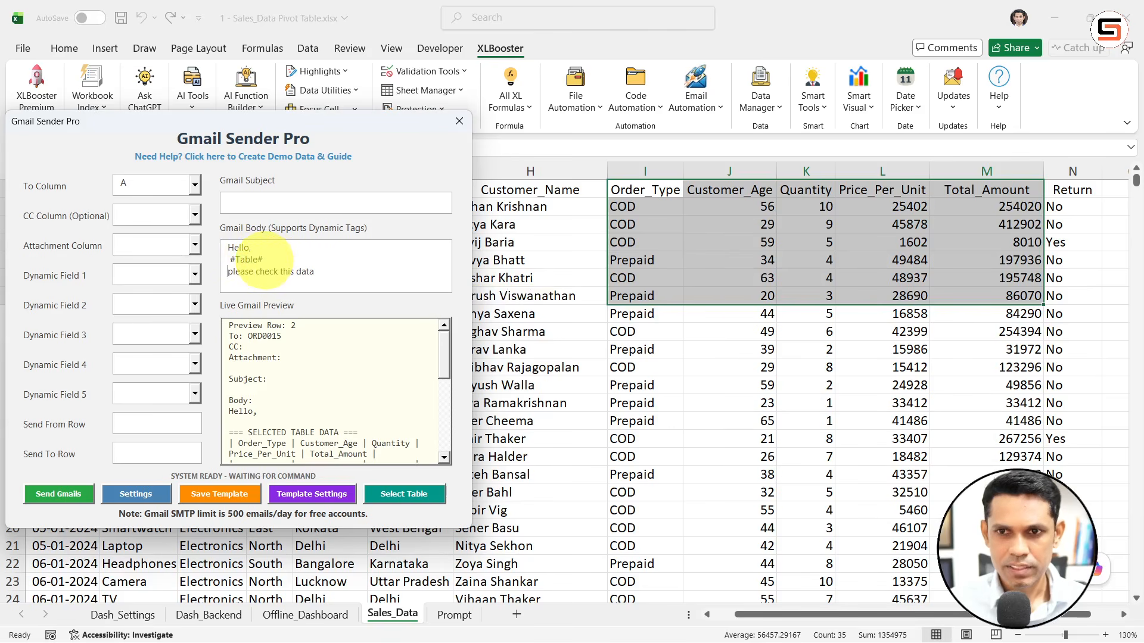
Step: Check the text before and after the table in the live Gmail preview, and close the Gmail Sender Pro form
{"action": "scroll", "coordinate": [439, 346], "scroll_direction": "down", "scroll_amount": 5}
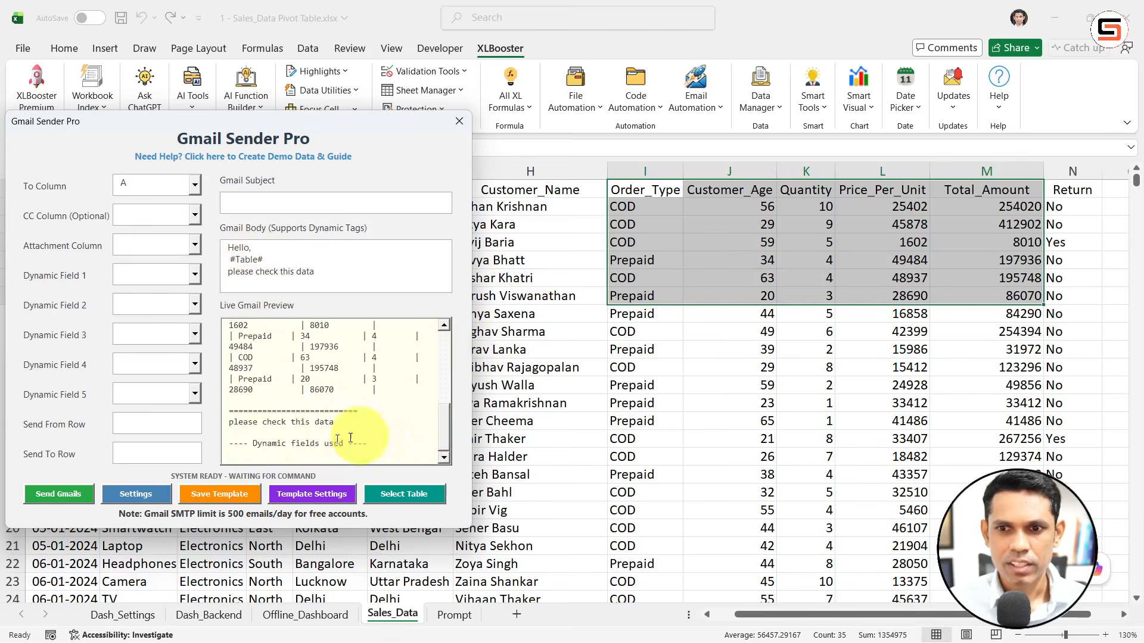
{"action": "left_click_drag", "start_coordinate": [229, 421], "coordinate": [348, 424]}
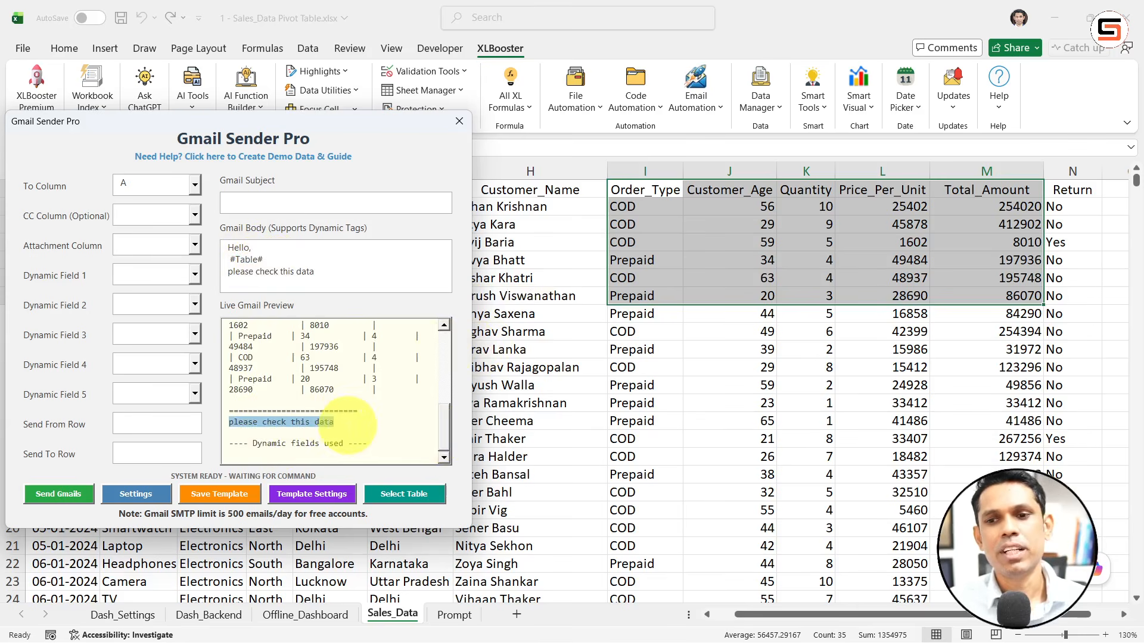
{"action": "scroll", "coordinate": [440, 381], "scroll_direction": "up", "scroll_amount": 5}
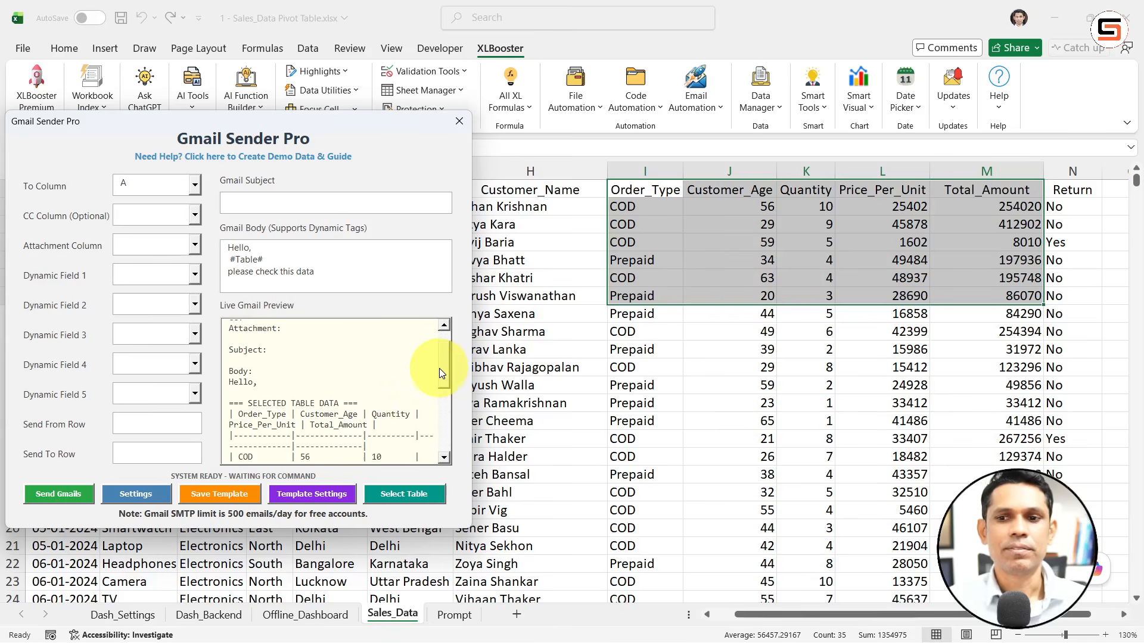
{"action": "scroll", "coordinate": [439, 368], "scroll_direction": "up", "scroll_amount": 3}
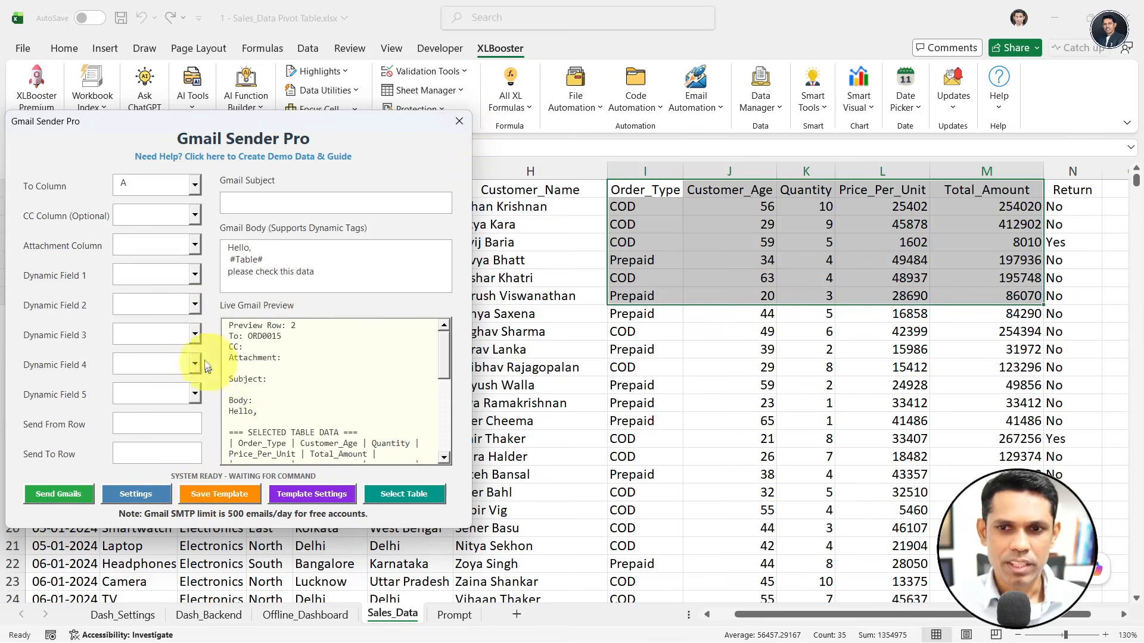
{"action": "left_click", "coordinate": [460, 120]}
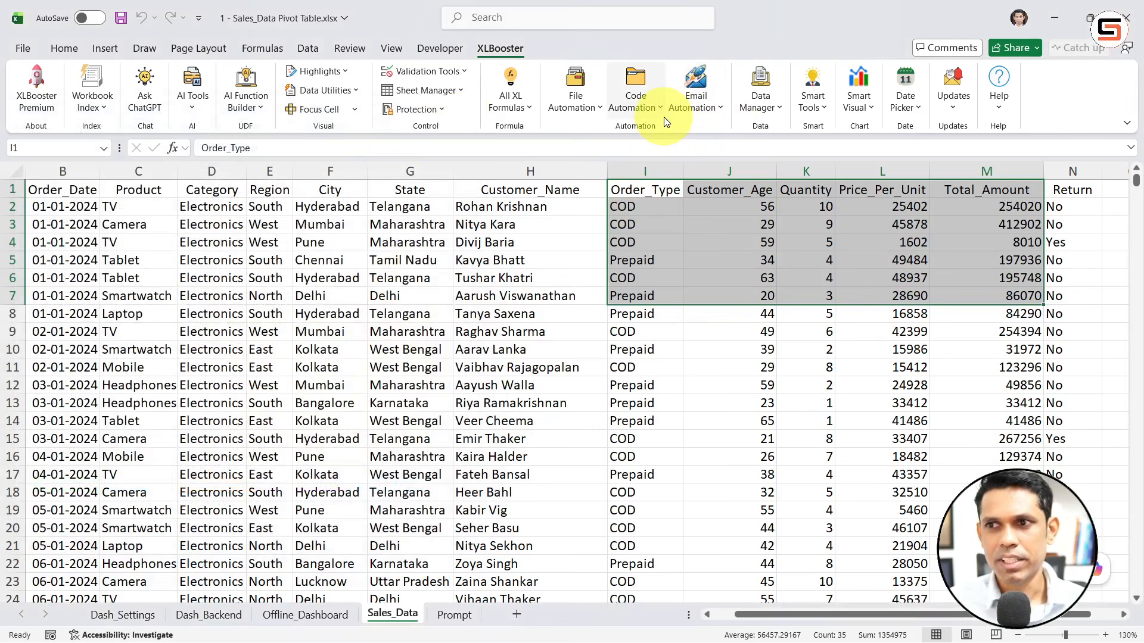